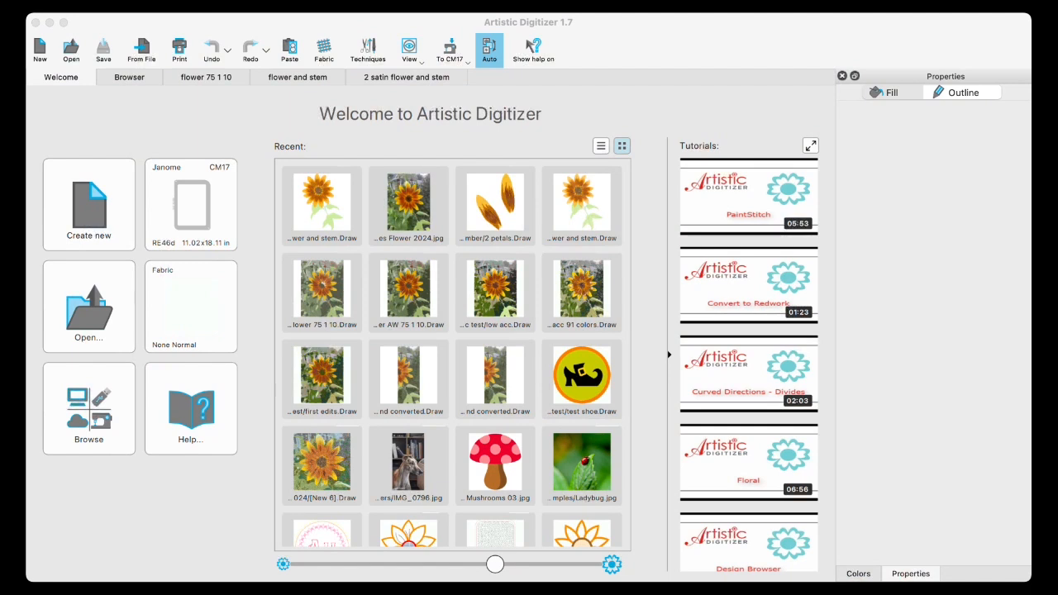
Open the 2 petals.Draw design from the 11 November folder
left_click(146, 122)
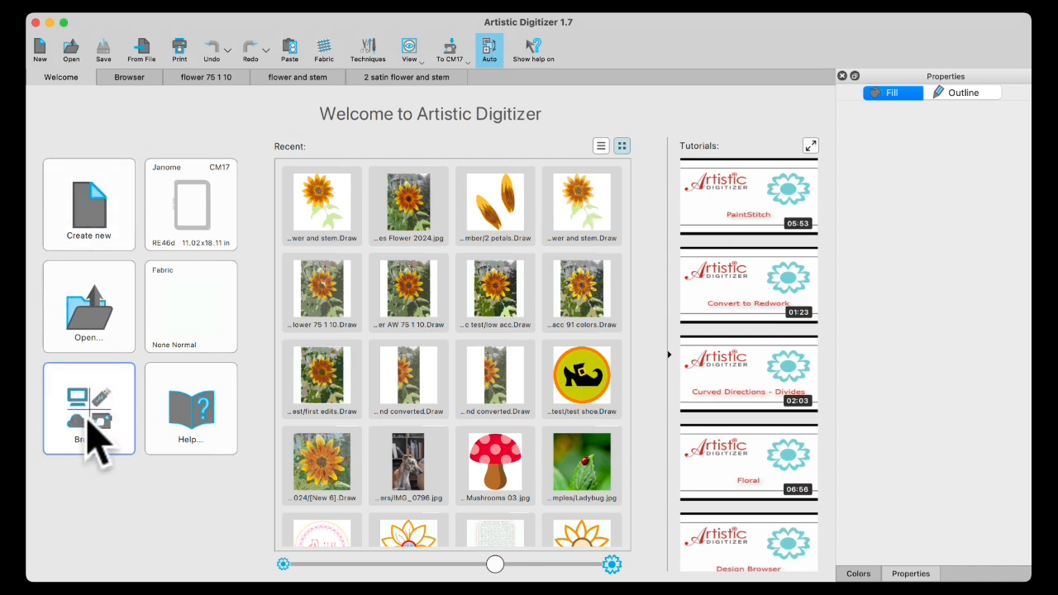
left_click(129, 79)
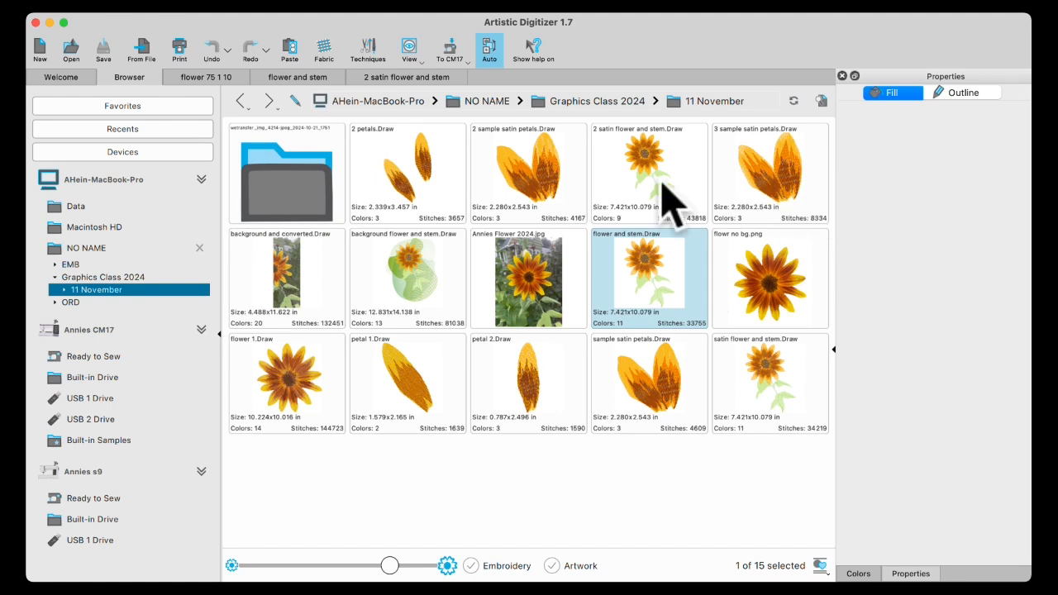
double_click(424, 162)
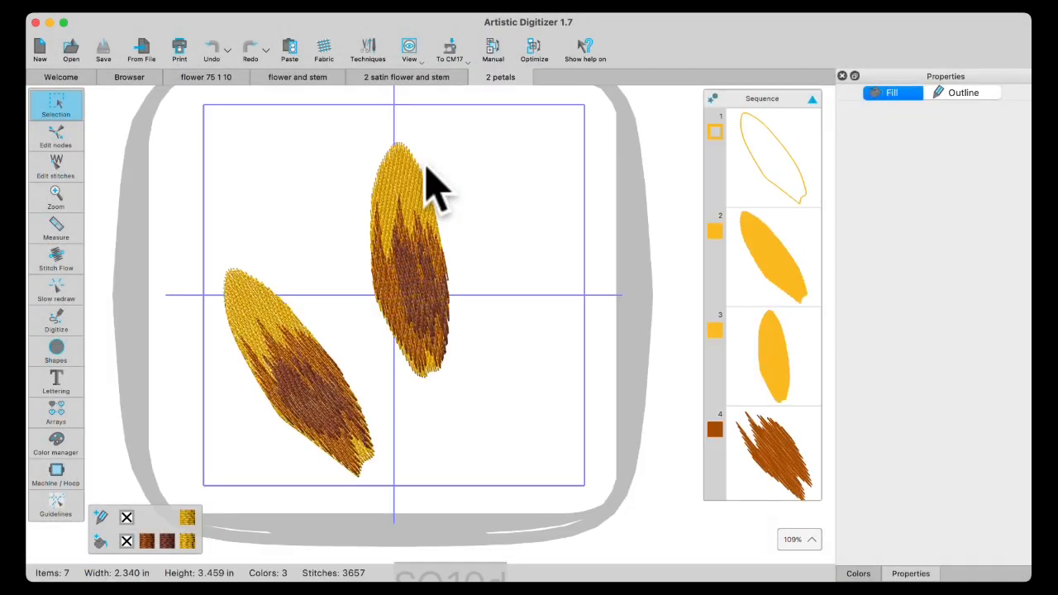
scroll(327, 428, "up", 5)
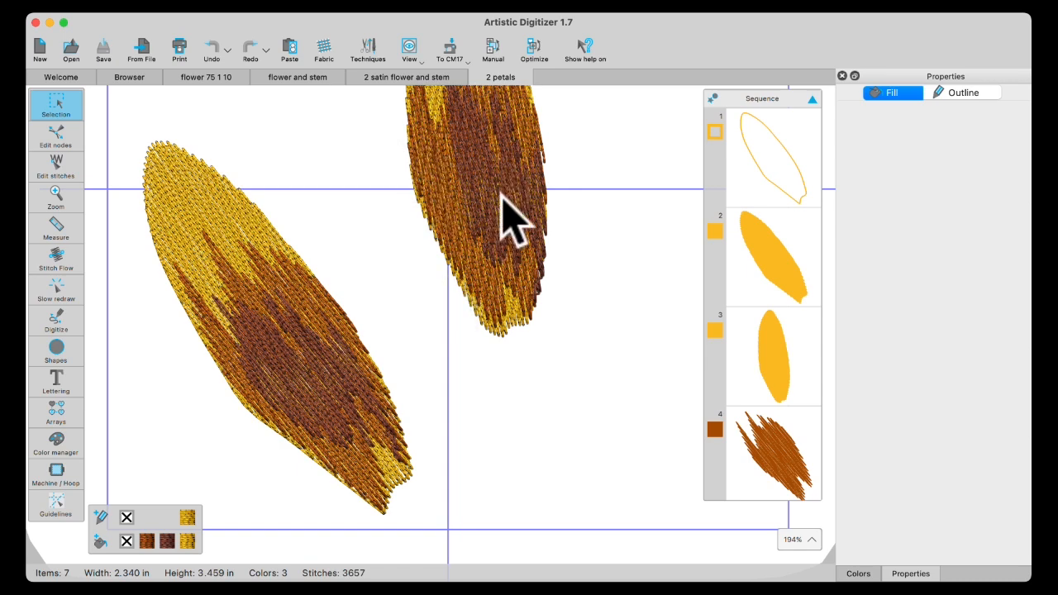
scroll(501, 231, "down", 3)
scroll(509, 252, "down", 2)
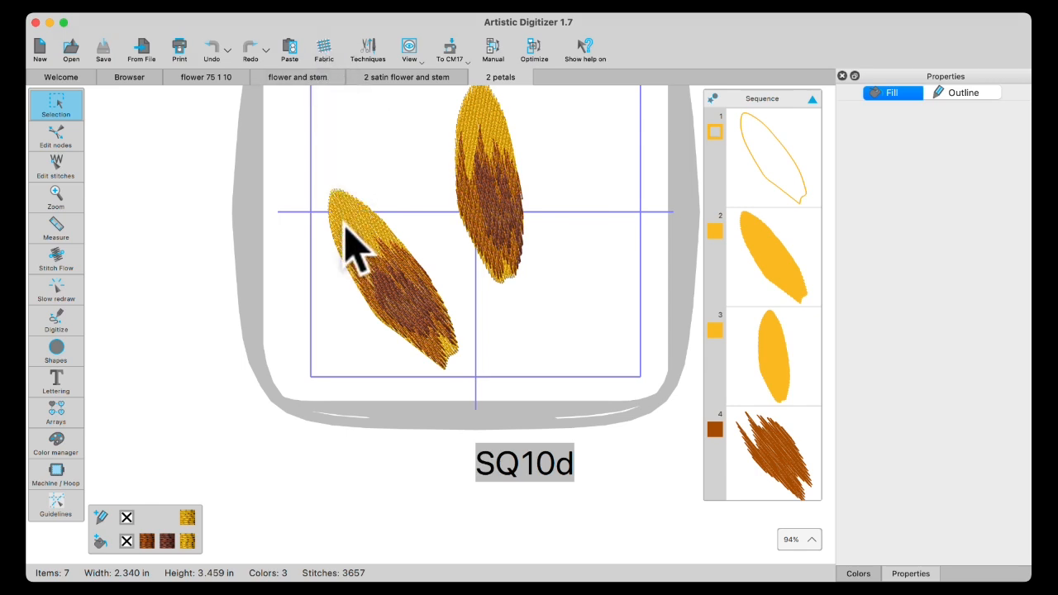
Set the design's fabric to the Normal embroidery category and dismiss the stitch message
left_click(324, 49)
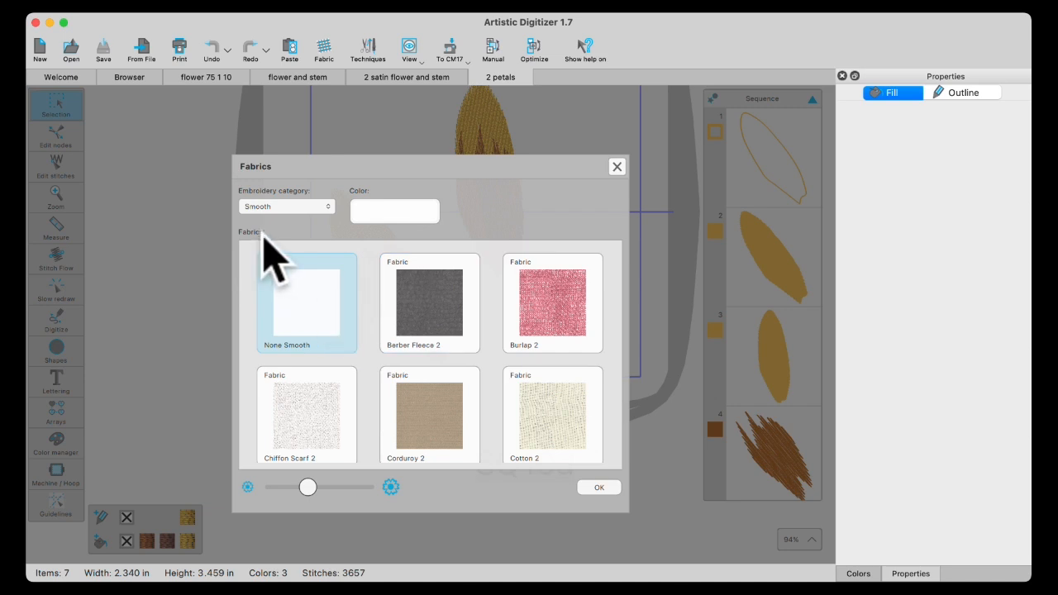
left_click(334, 206)
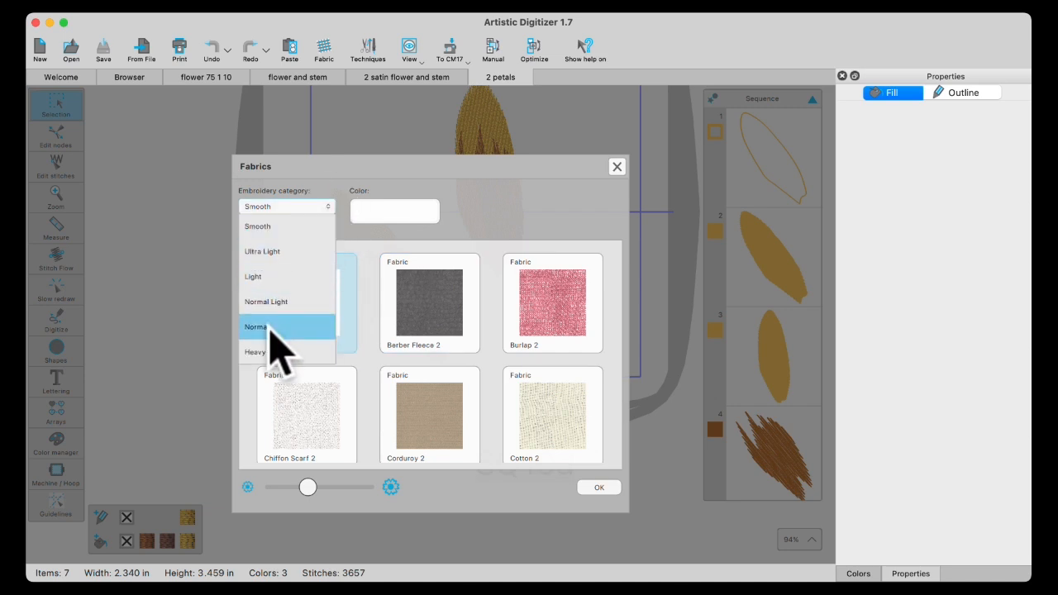
left_click(270, 328)
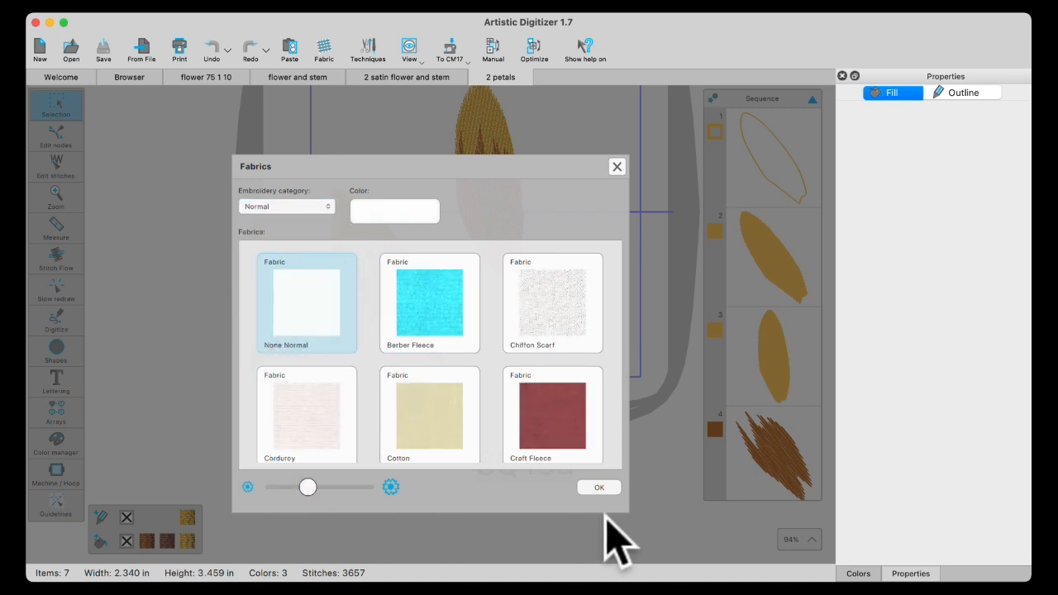
left_click(599, 487)
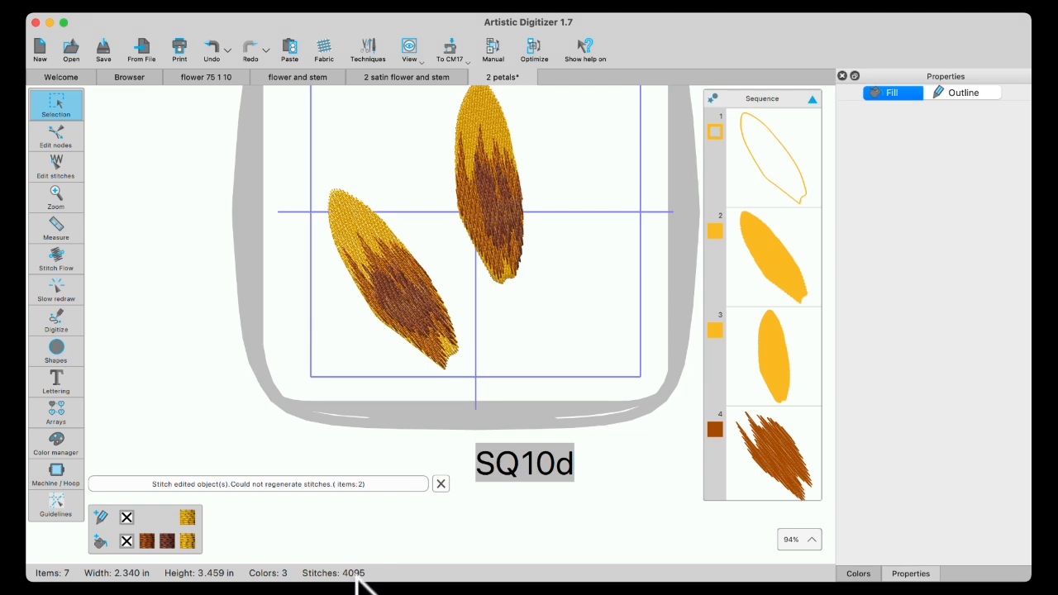
left_click(441, 484)
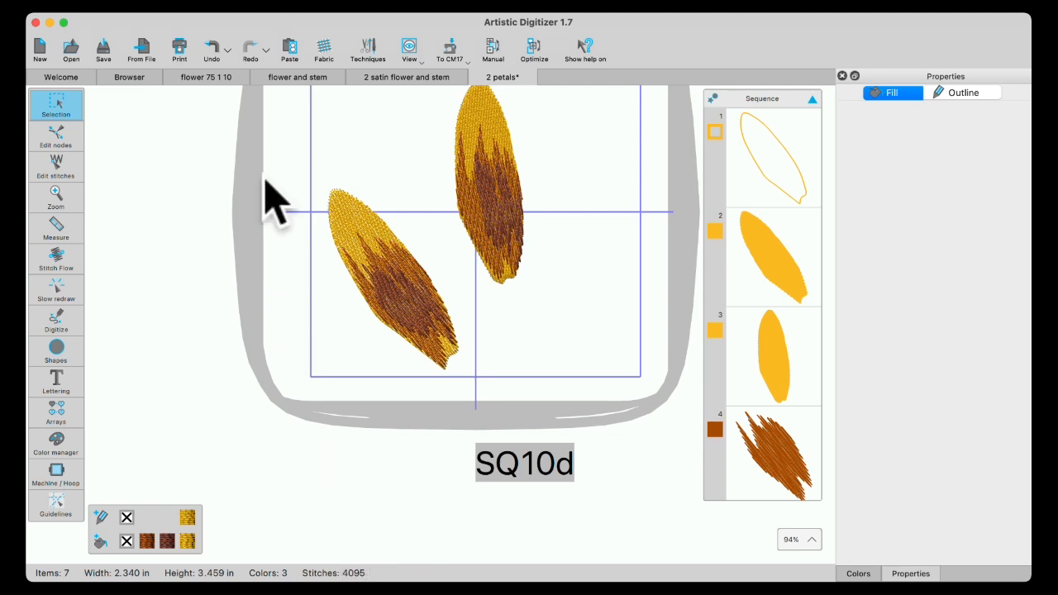
Set the design's fabric to the Smooth embroidery category
left_click(325, 52)
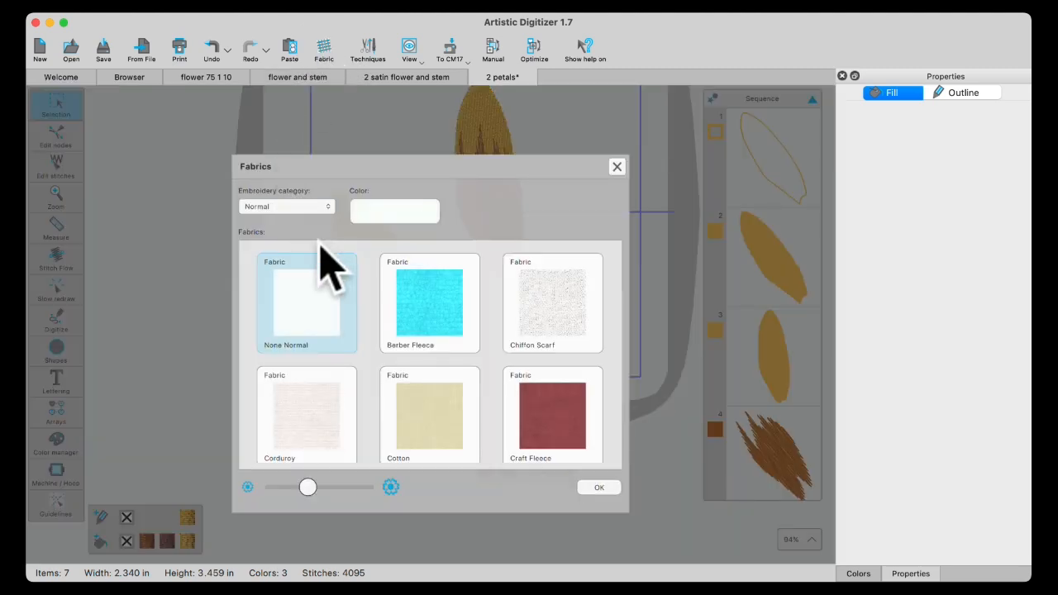
left_click(330, 206)
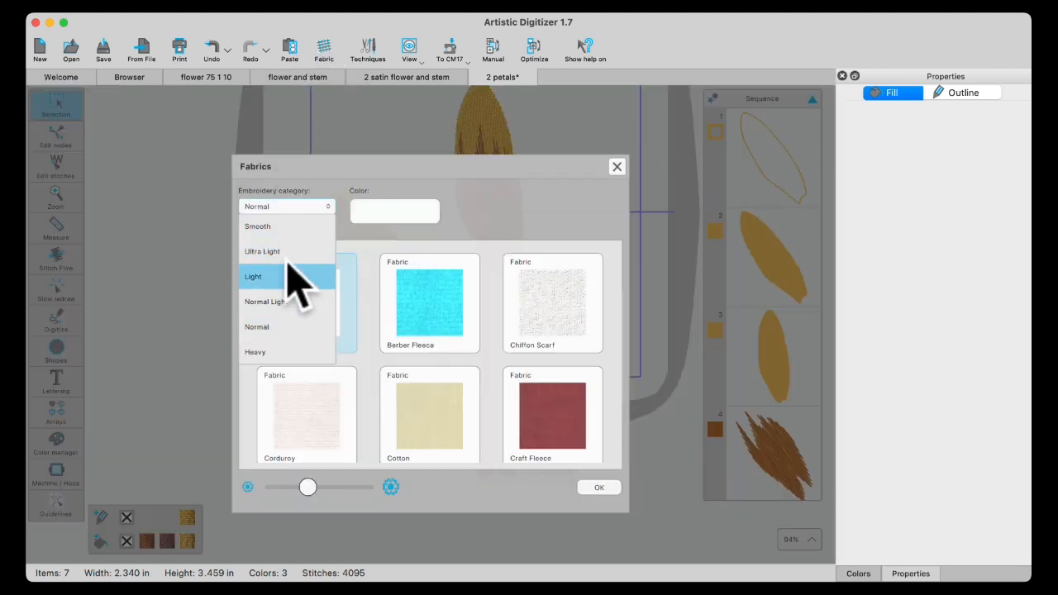
left_click(281, 223)
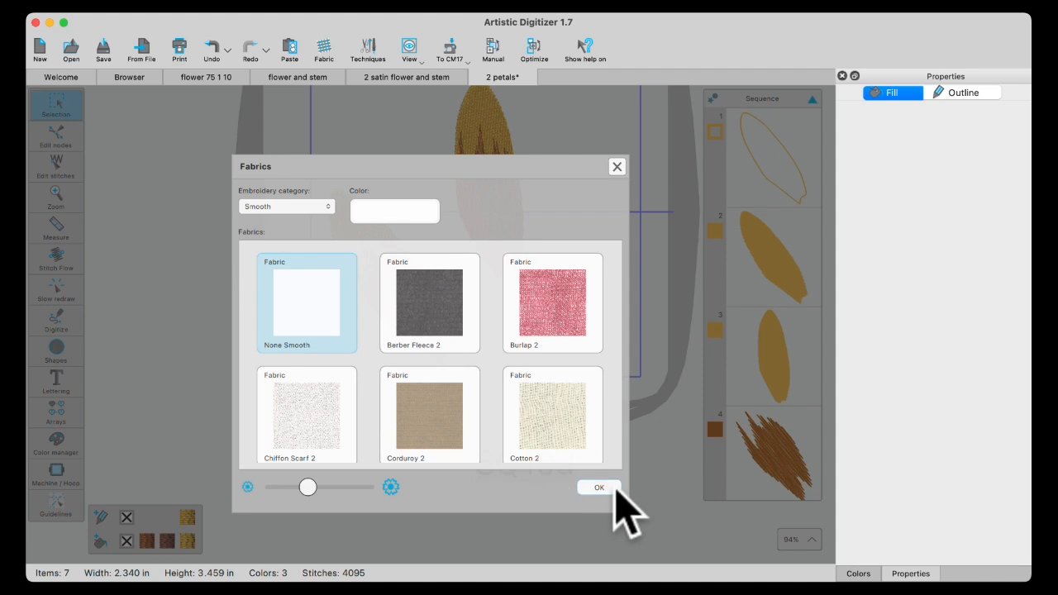
left_click(599, 488)
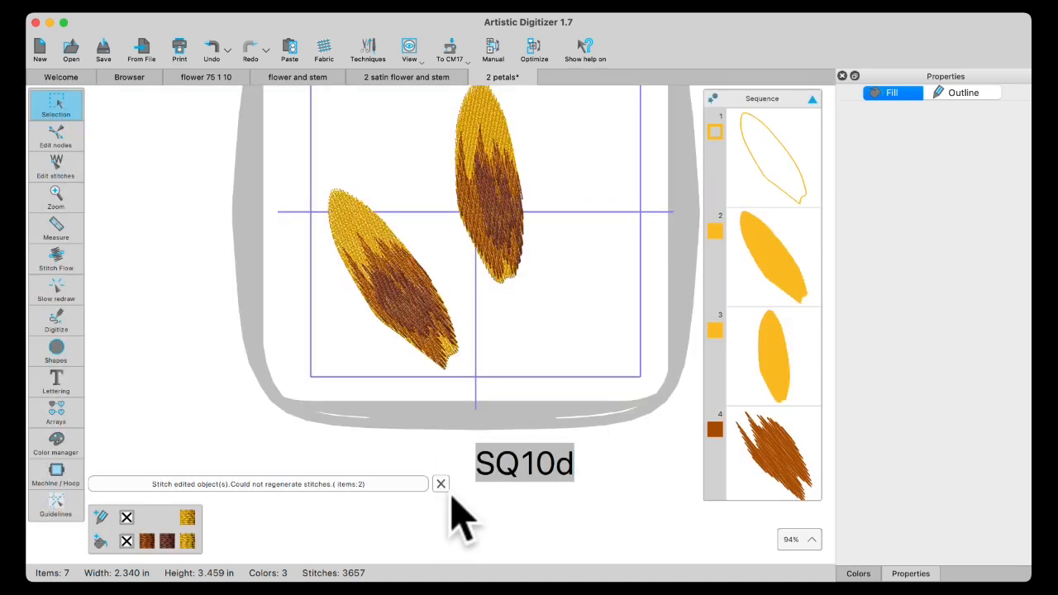
Select the lower-left petal's objects, and undo and redo the last fabric change to compare the stitching
left_click(409, 320)
left_click_drag(301, 173, 466, 382)
left_click(408, 402)
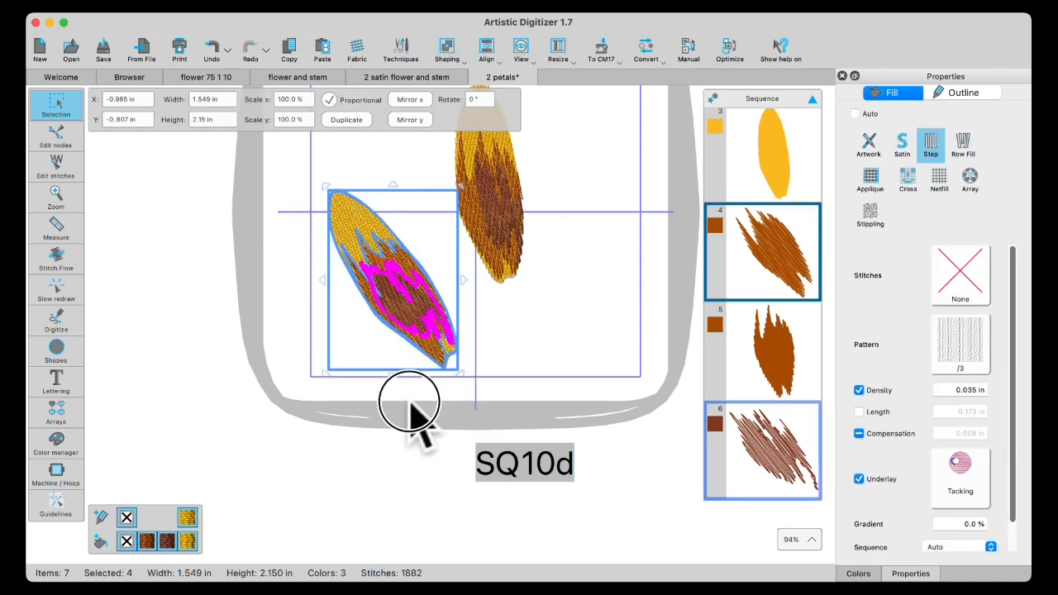
left_click(211, 48)
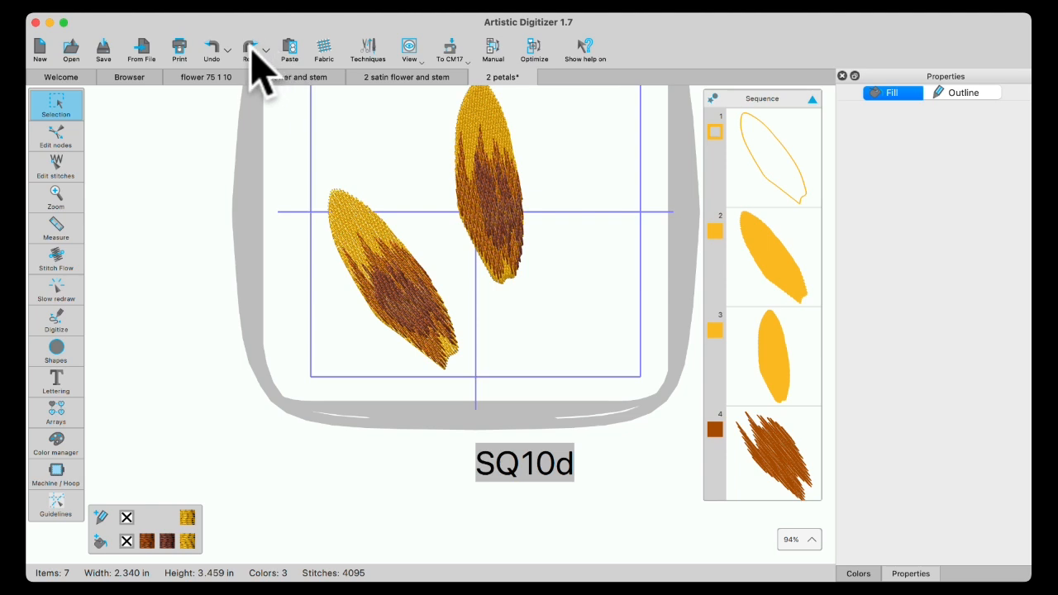
left_click(252, 49)
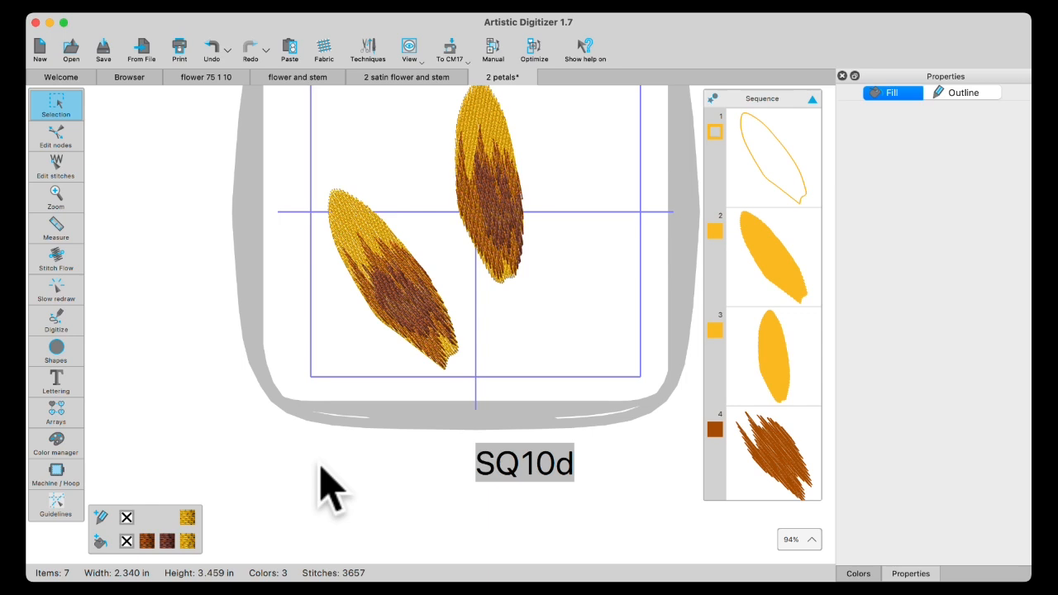
Delete the yellow running-stitch outline around the lower-left petal
left_click(773, 174)
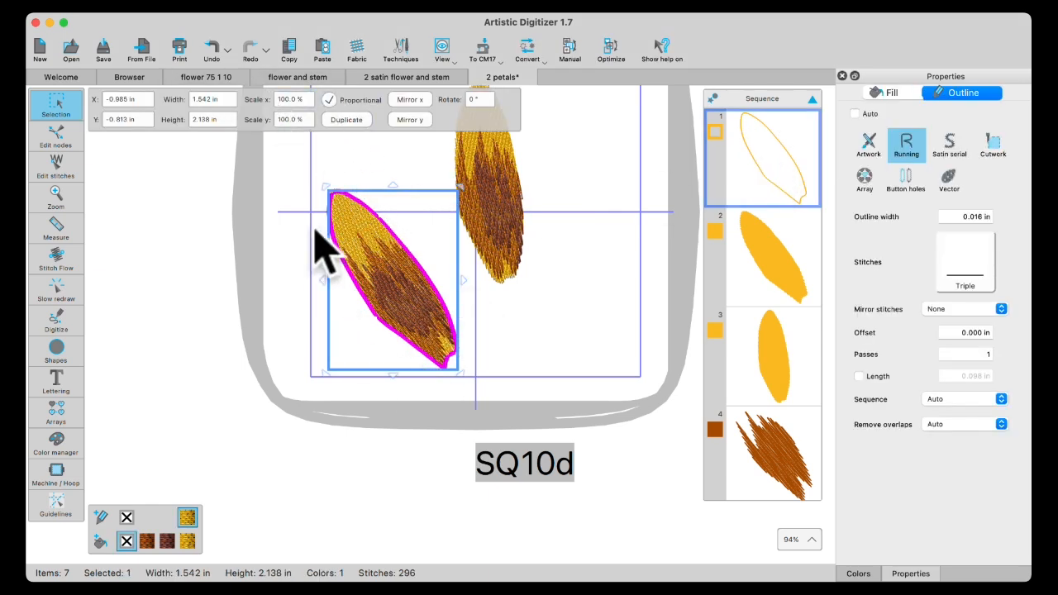
left_click(533, 255)
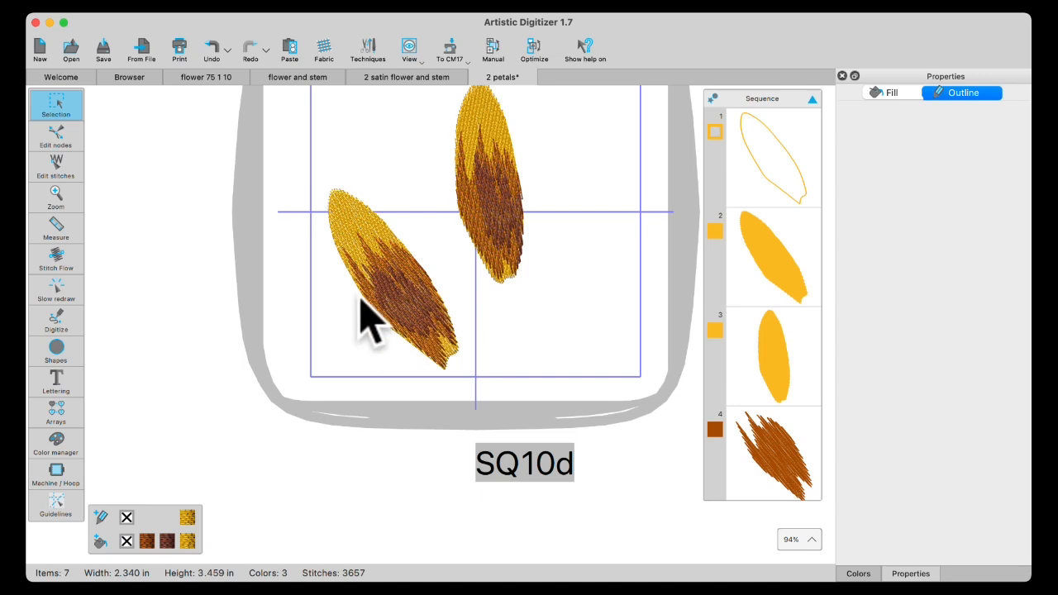
scroll(362, 301, "up", 6)
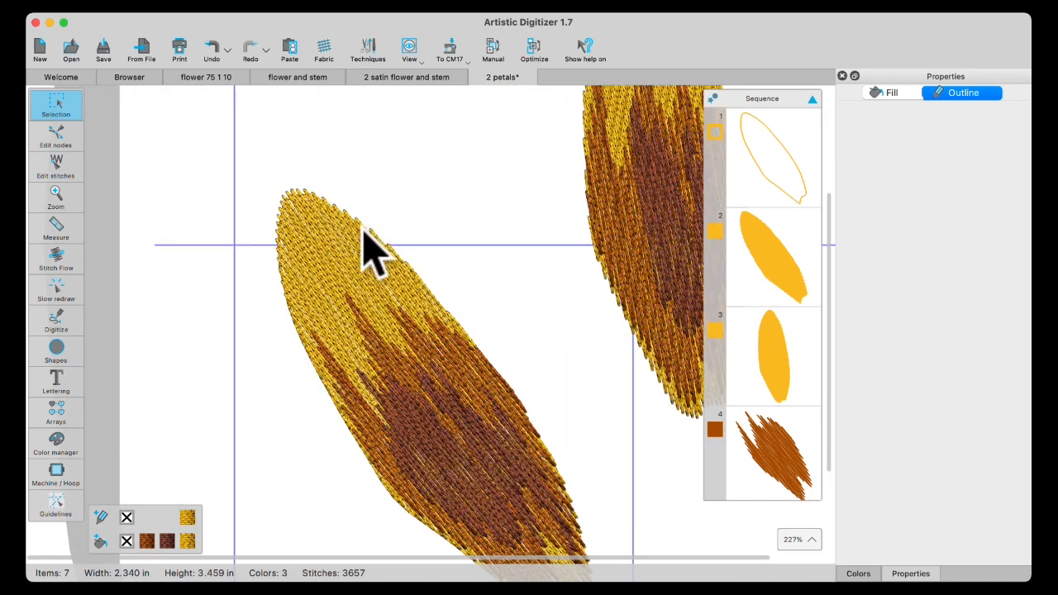
scroll(368, 248, "up", 4)
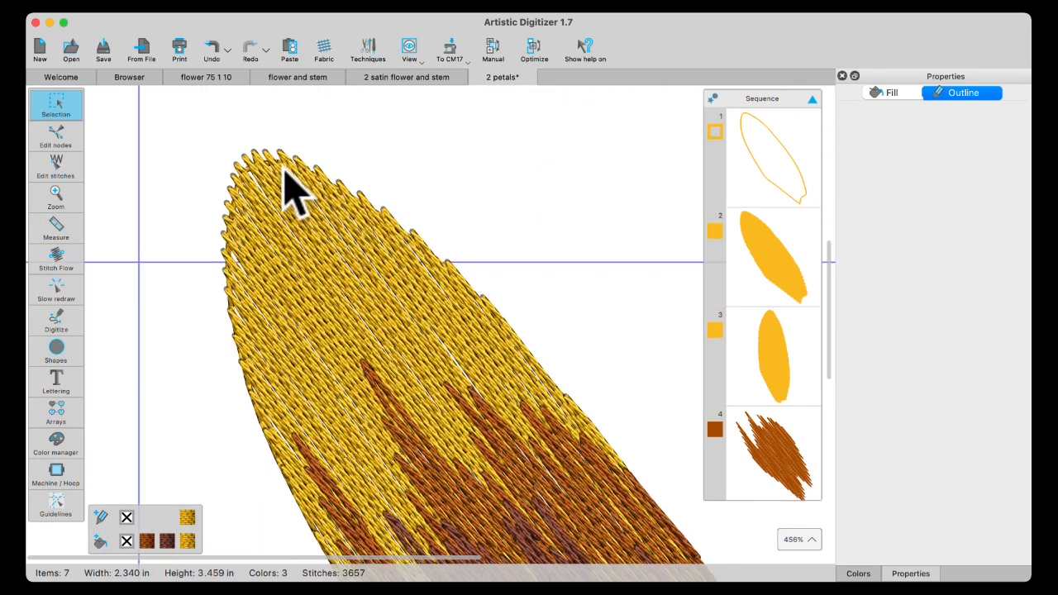
scroll(285, 182, "up", 1)
left_click(767, 189)
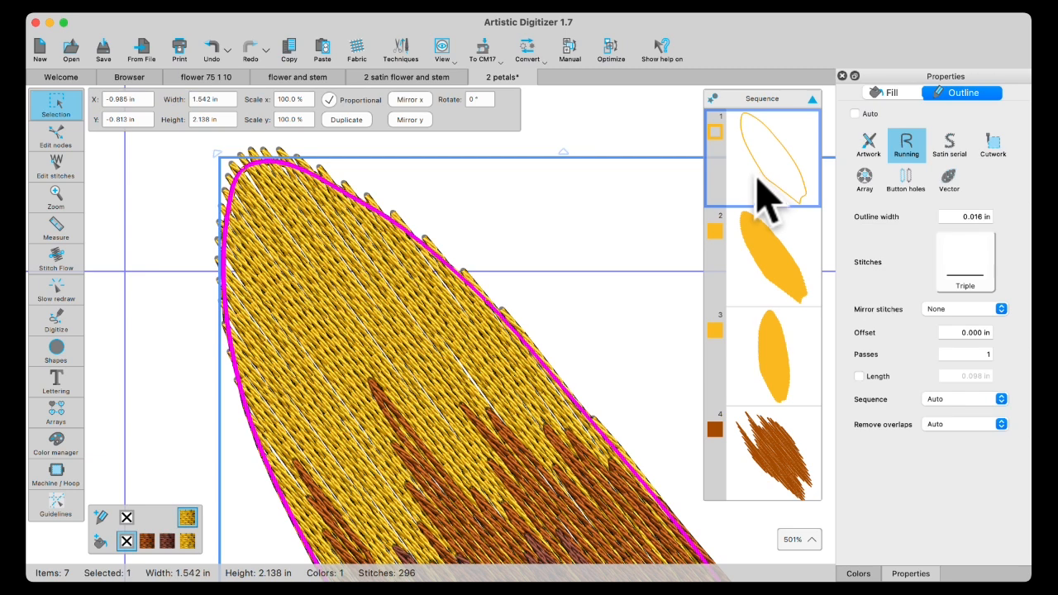
key("Delete")
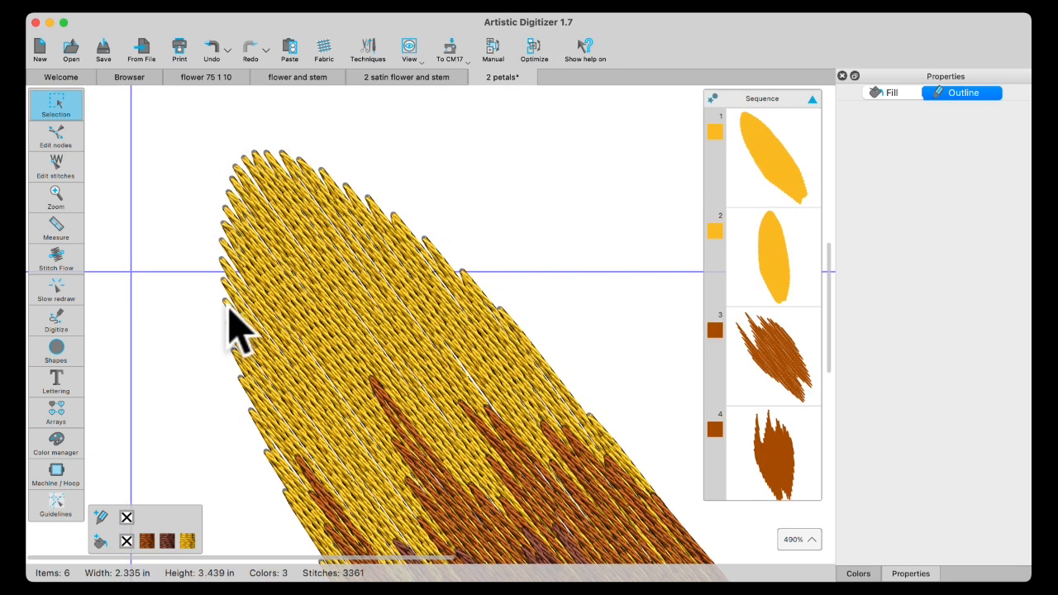
Examine the fill density, compensation and underlay of the petals' brown layers and the lower-left petal's yellow base
scroll(306, 385, "down", 3)
scroll(314, 384, "down", 3)
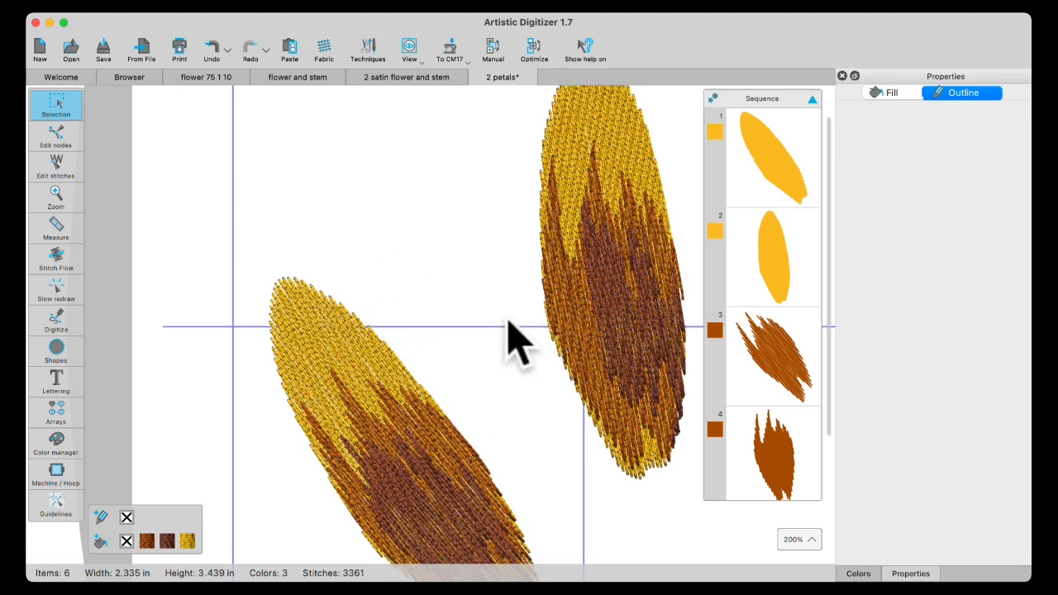
scroll(496, 298, "down", 5)
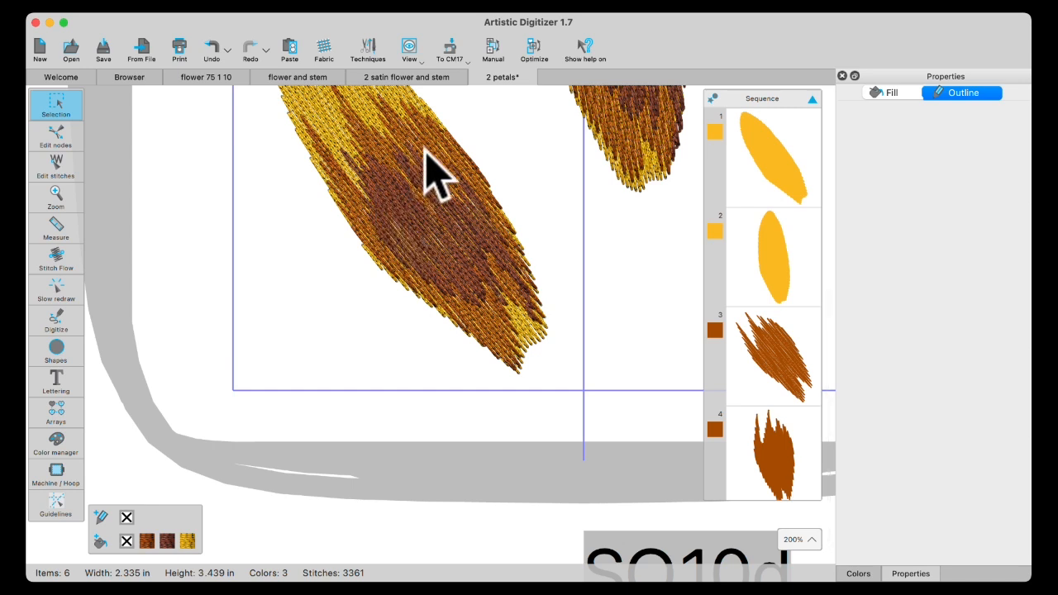
left_click(761, 379)
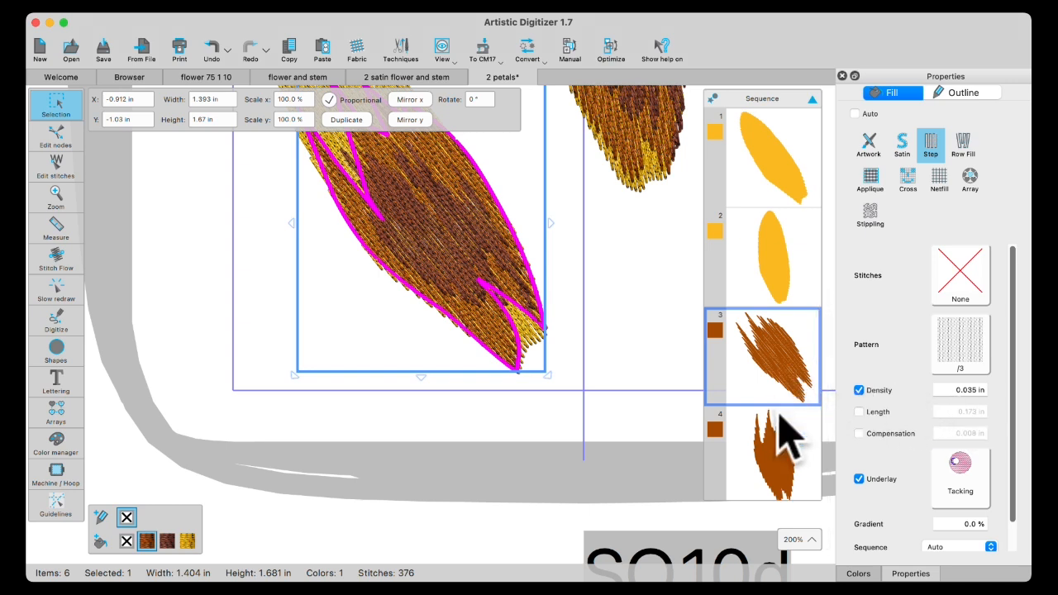
scroll(786, 434, "down", 3)
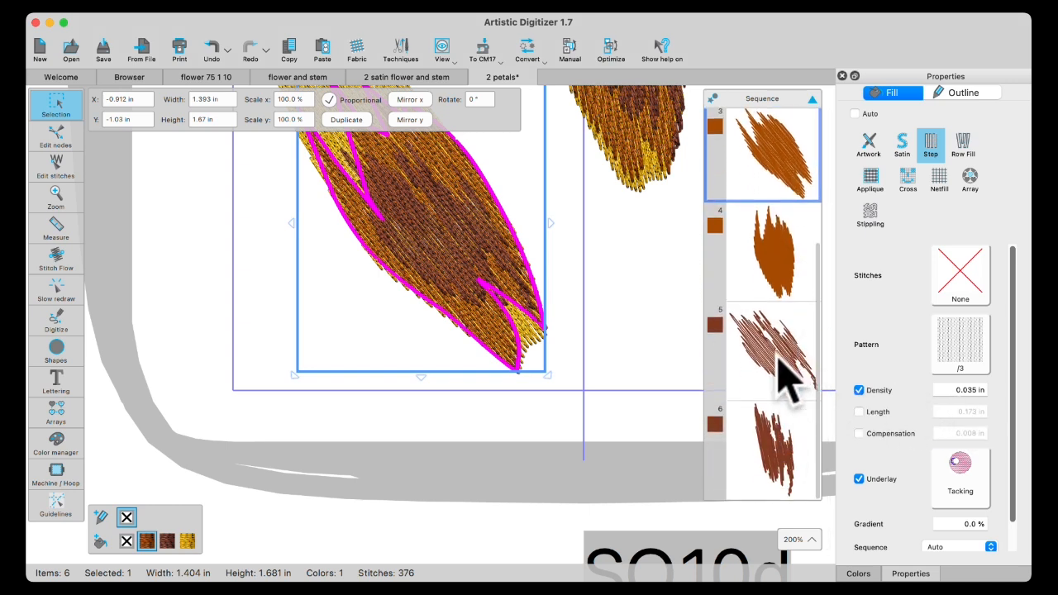
left_click(790, 377)
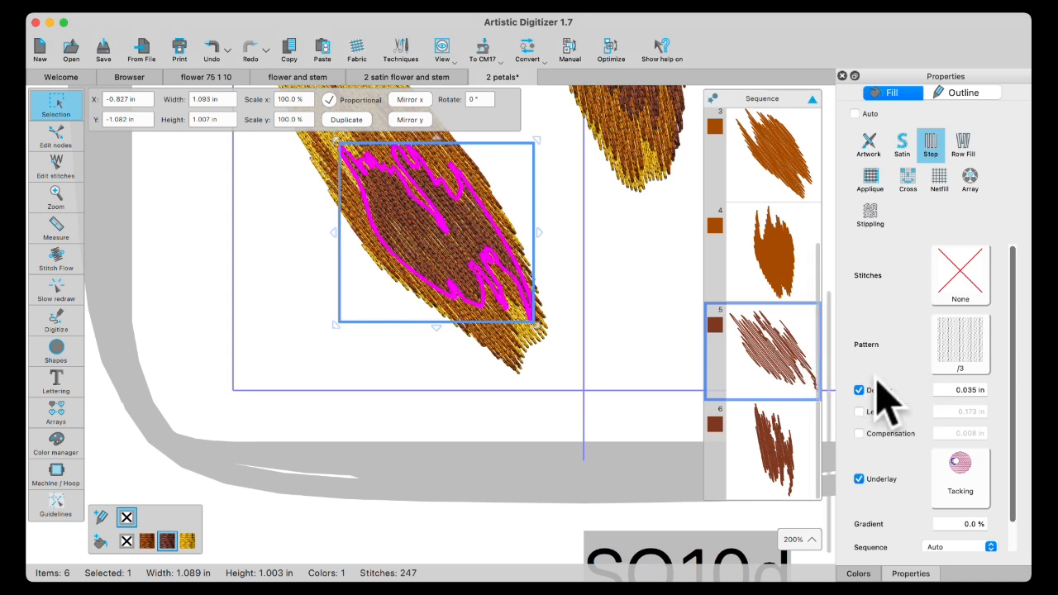
left_click(758, 445)
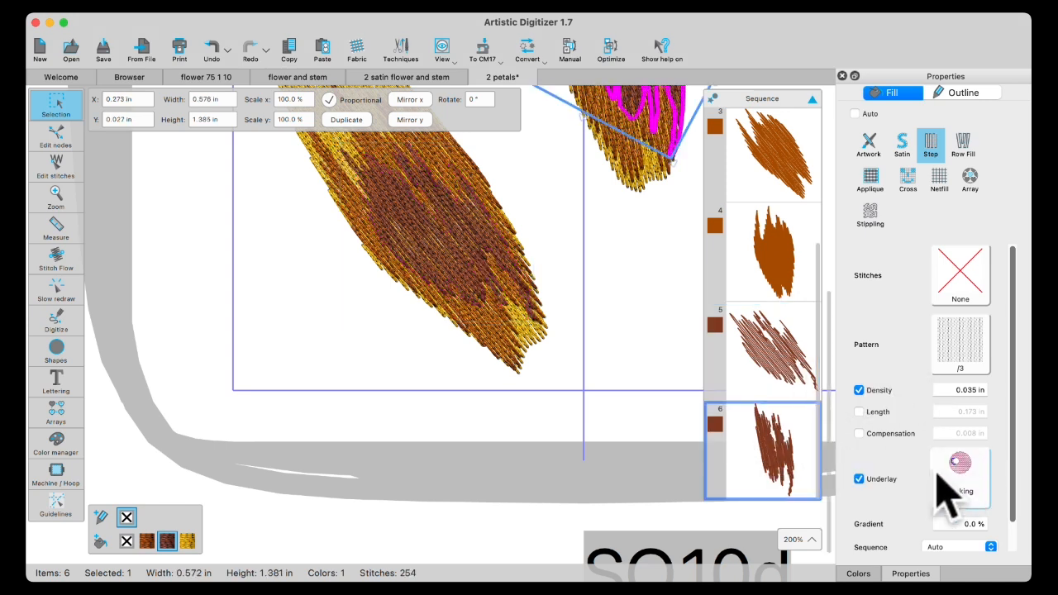
left_click(341, 141)
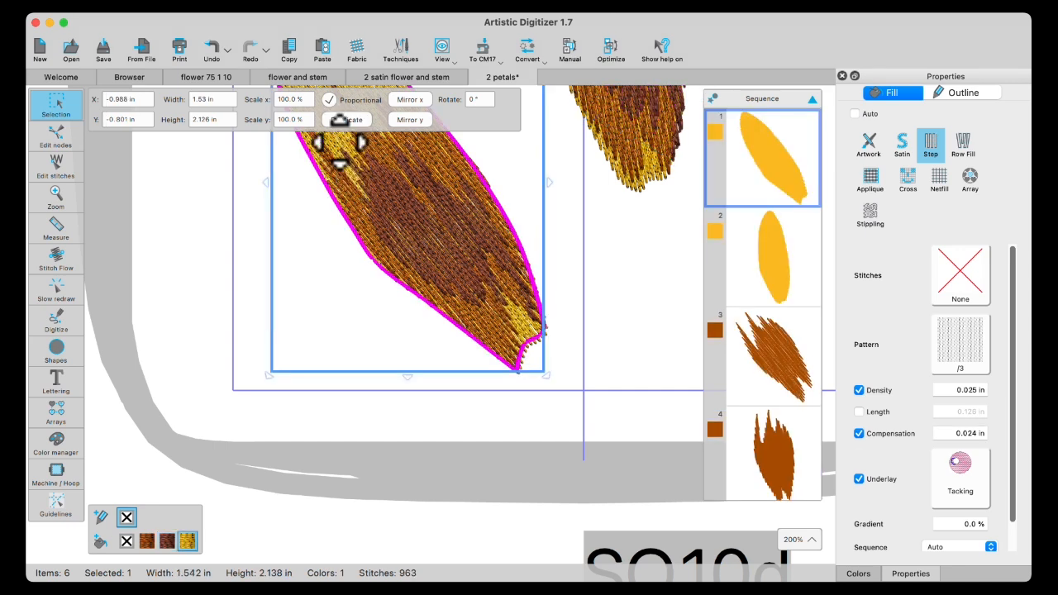
View the underlay types available for the lower-left petal's yellow base fill
left_click(971, 487)
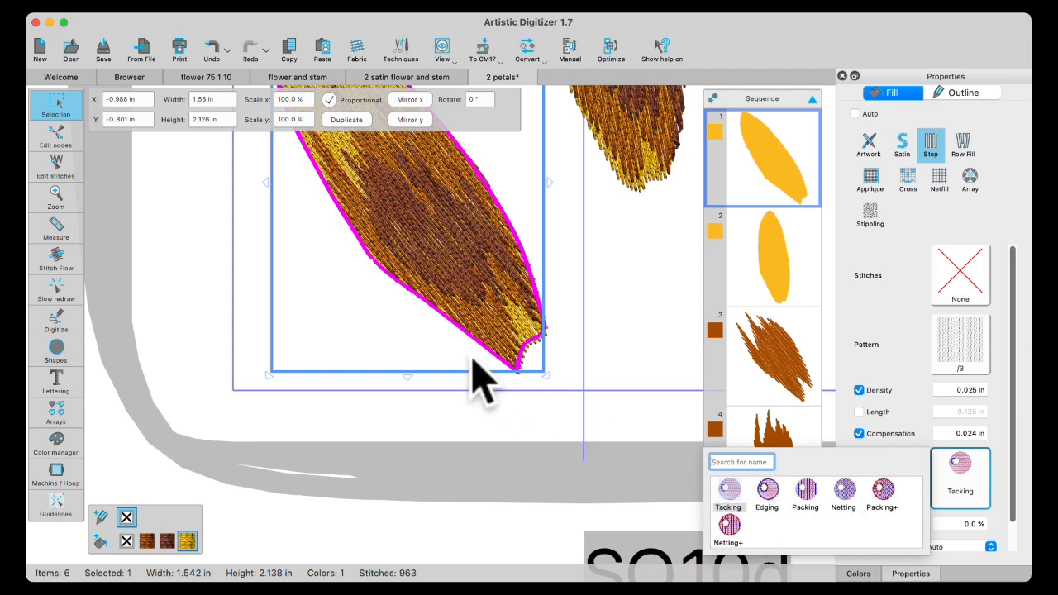
scroll(469, 362, "down", 5)
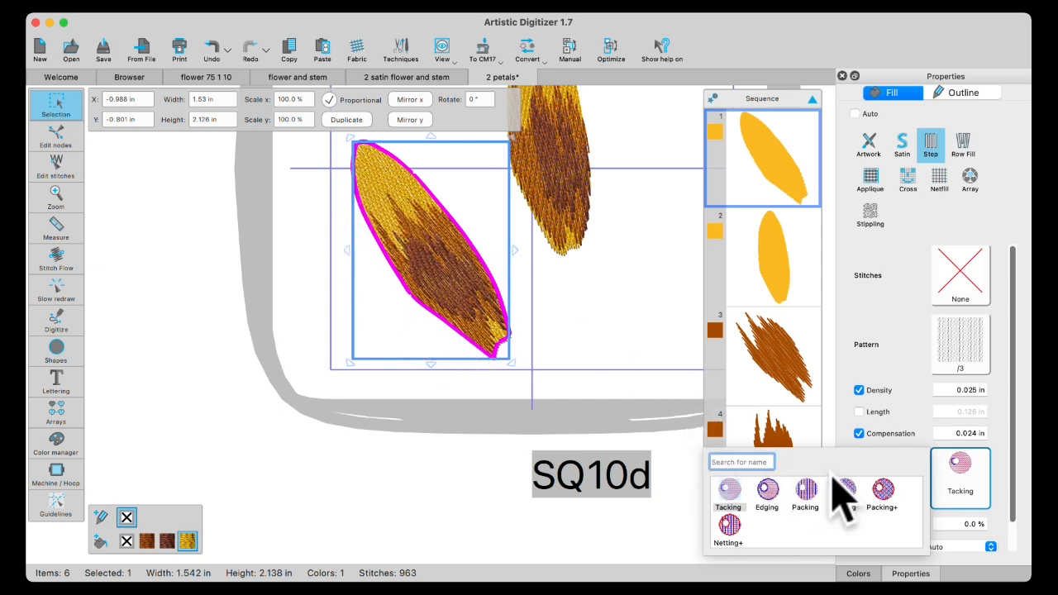
left_click(642, 543)
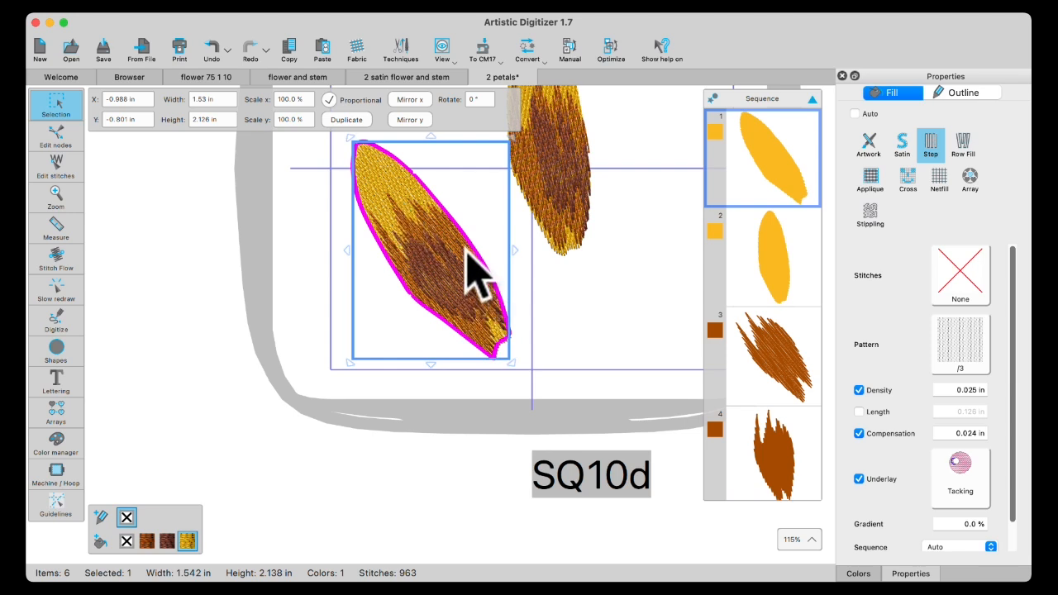
Set the fabric's embroidery category to Normal Light and recalculate the lower-left petal's stitch-edited brown layers, erasing their stitch editing
left_click(358, 50)
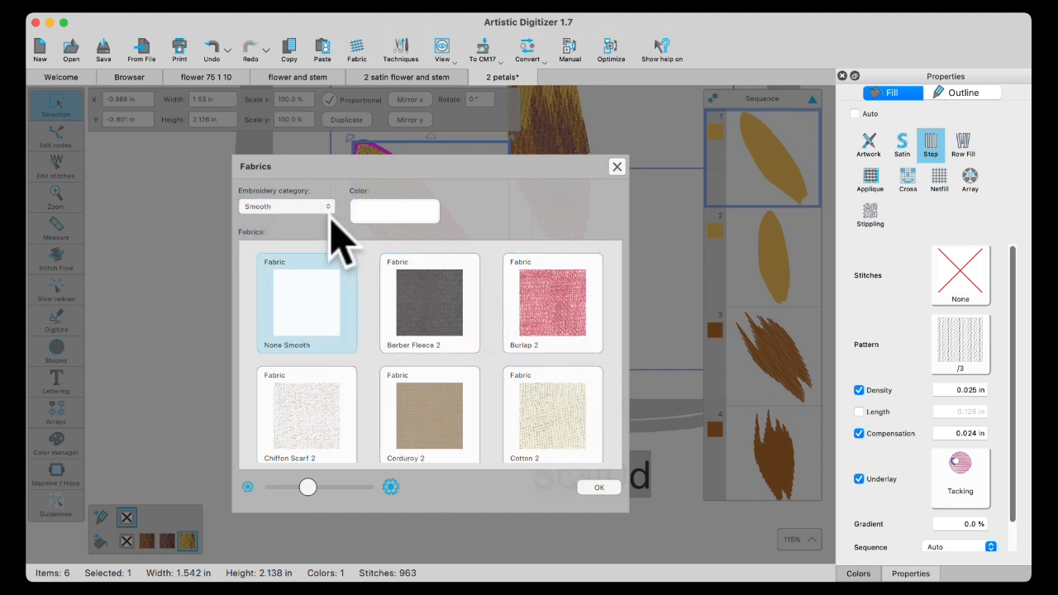
left_click(327, 208)
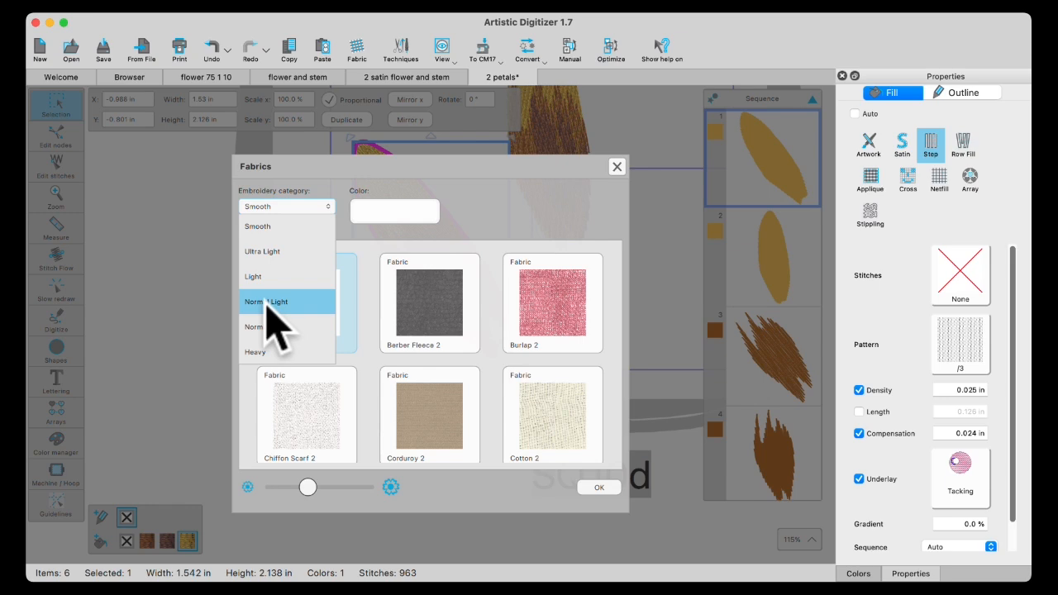
left_click(267, 303)
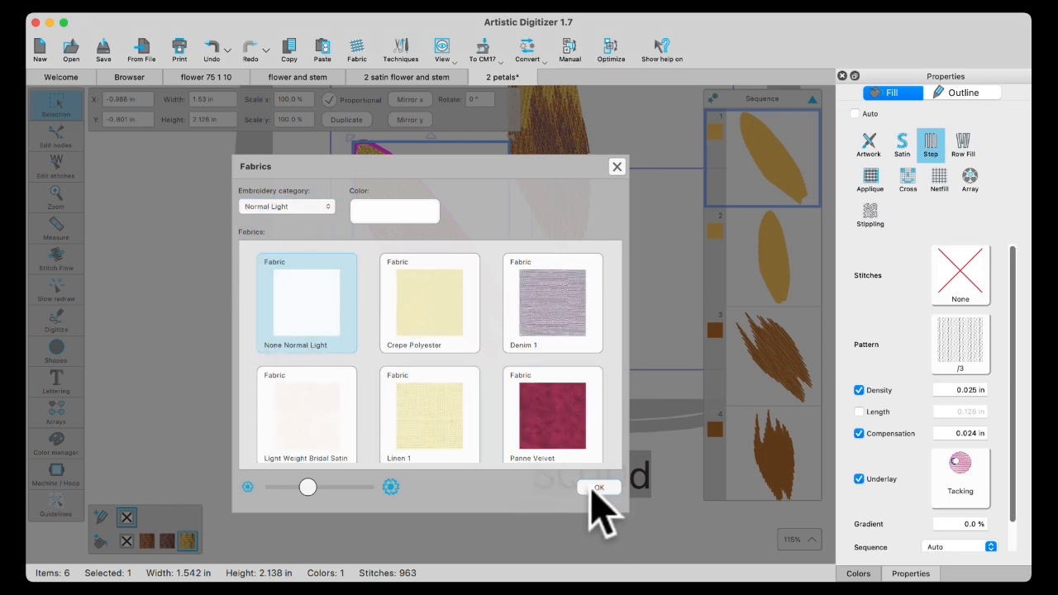
left_click(600, 488)
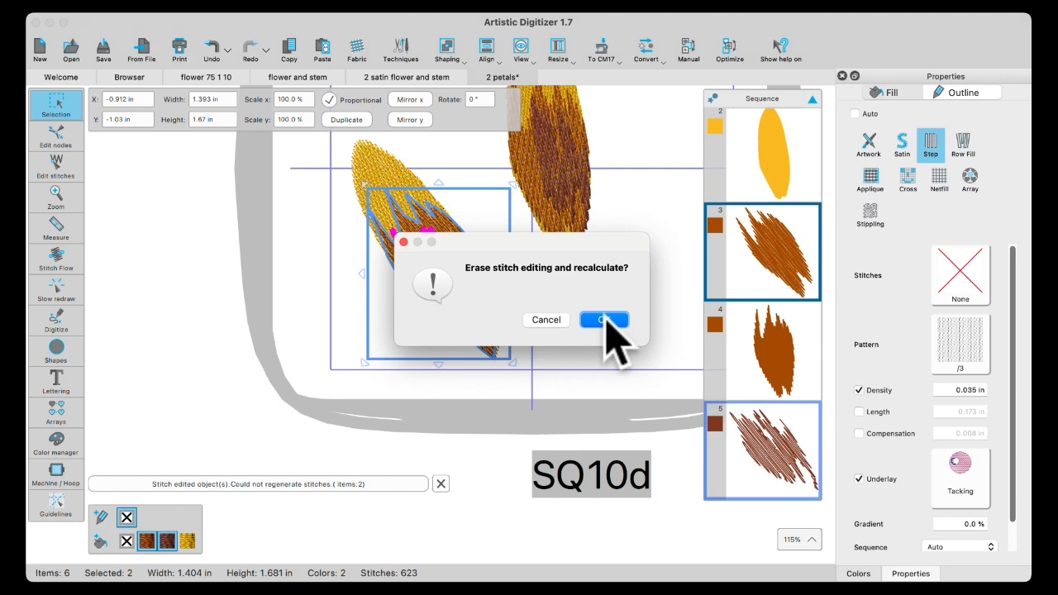
left_click(606, 319)
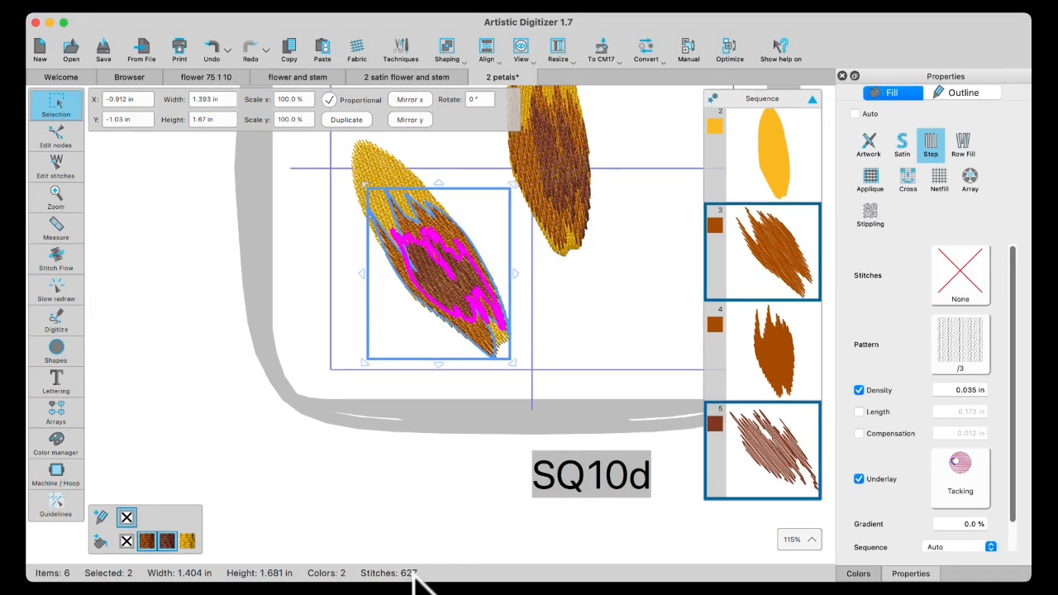
Inspect the lower-left petal's yellow base fill and the stitching of both petals under the Normal Light category
left_click(452, 479)
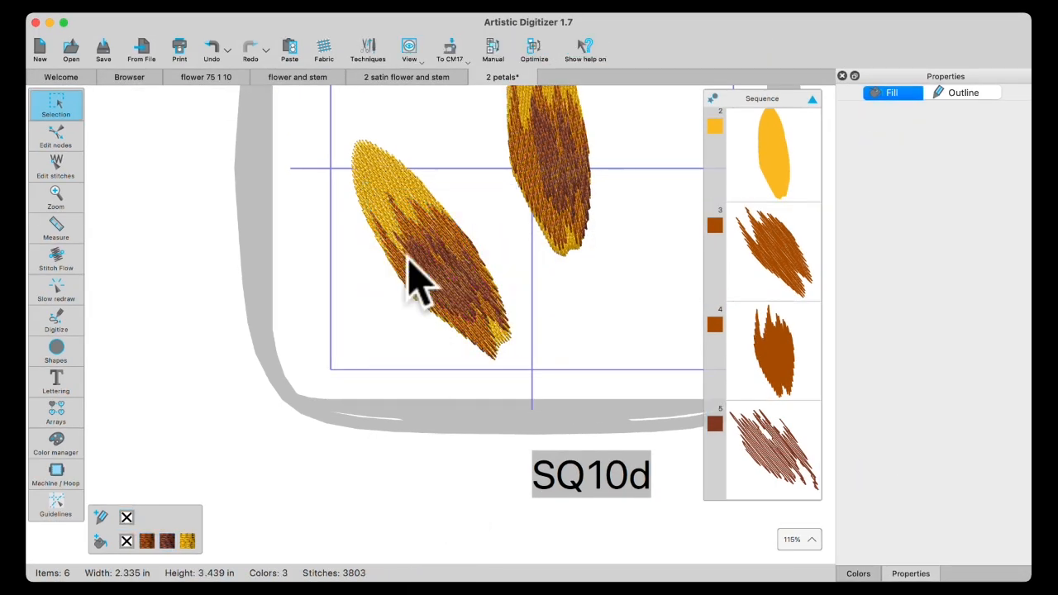
left_click(400, 177)
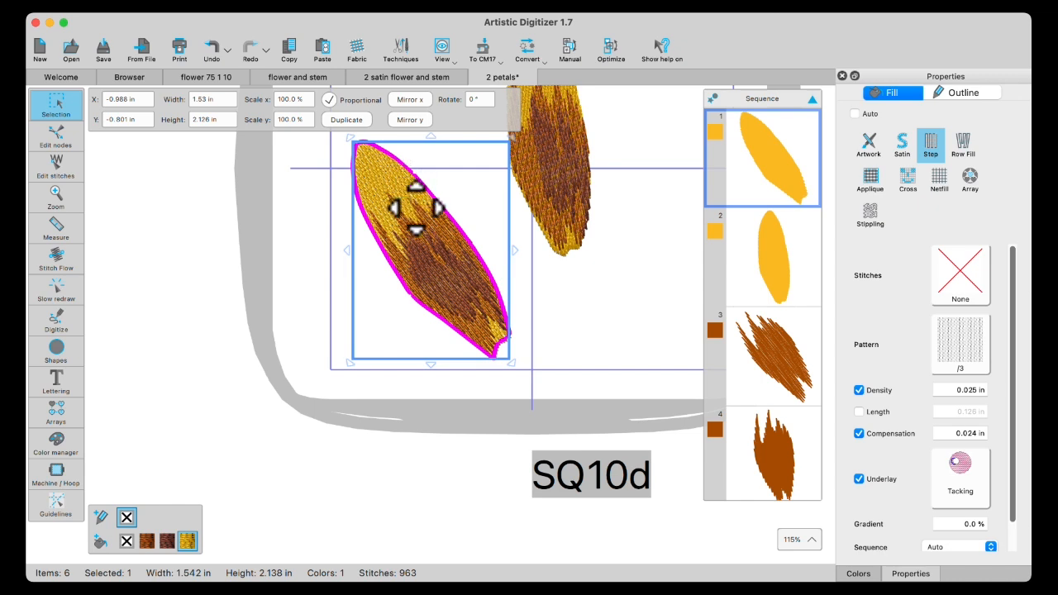
left_click(534, 186)
left_click(546, 357)
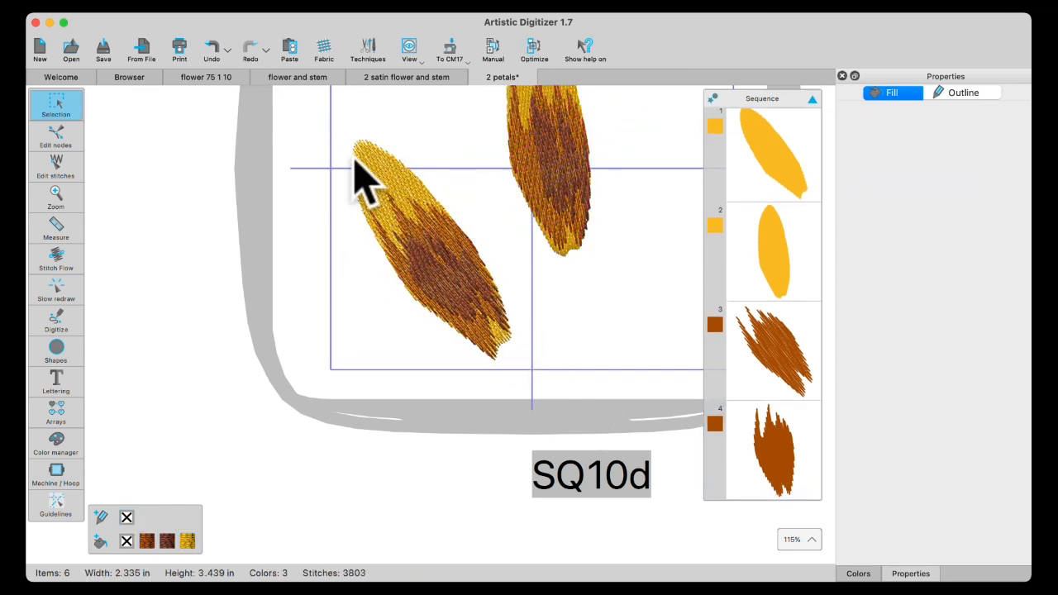
Set the whole two-petal design's fabric to the Smooth embroidery category
left_click(325, 49)
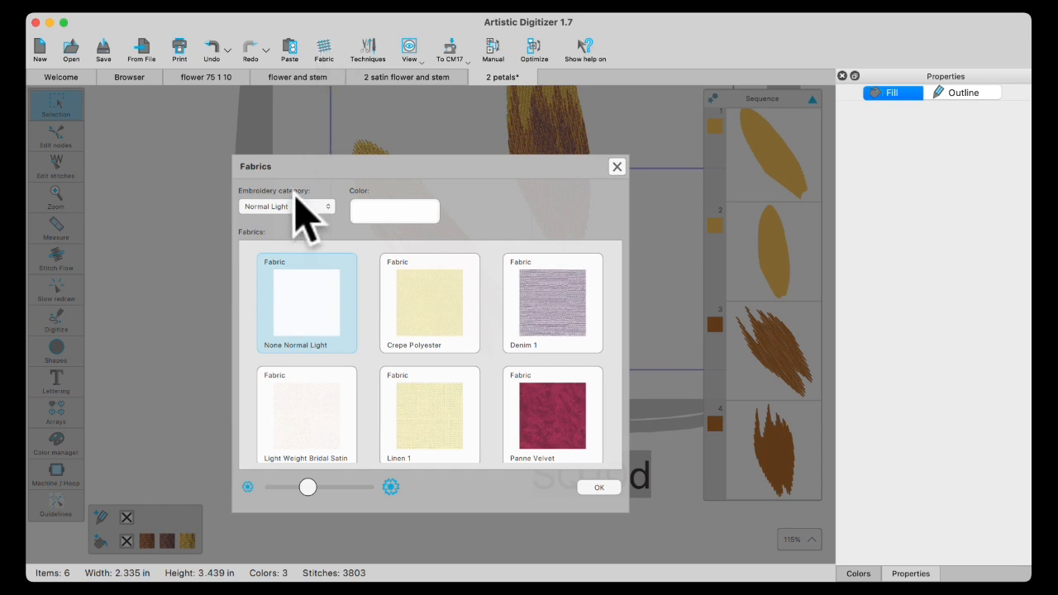
left_click(328, 208)
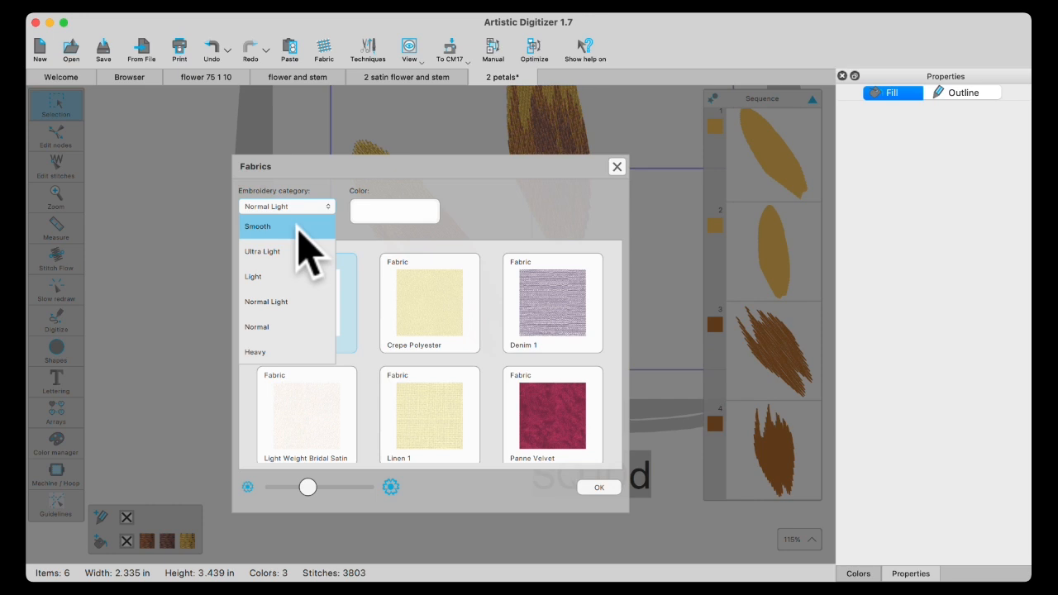
left_click(298, 226)
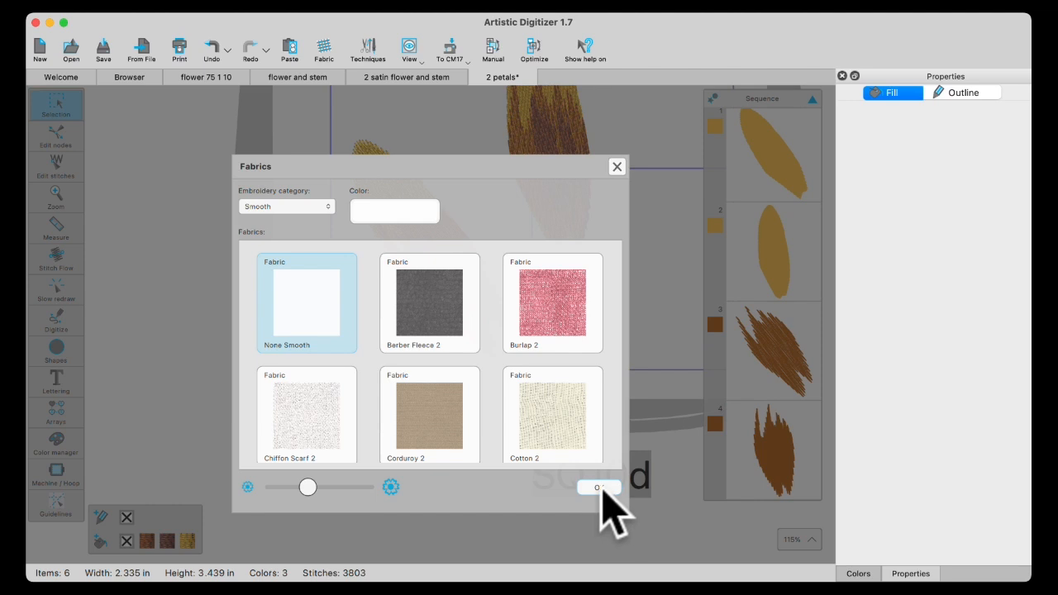
left_click(601, 488)
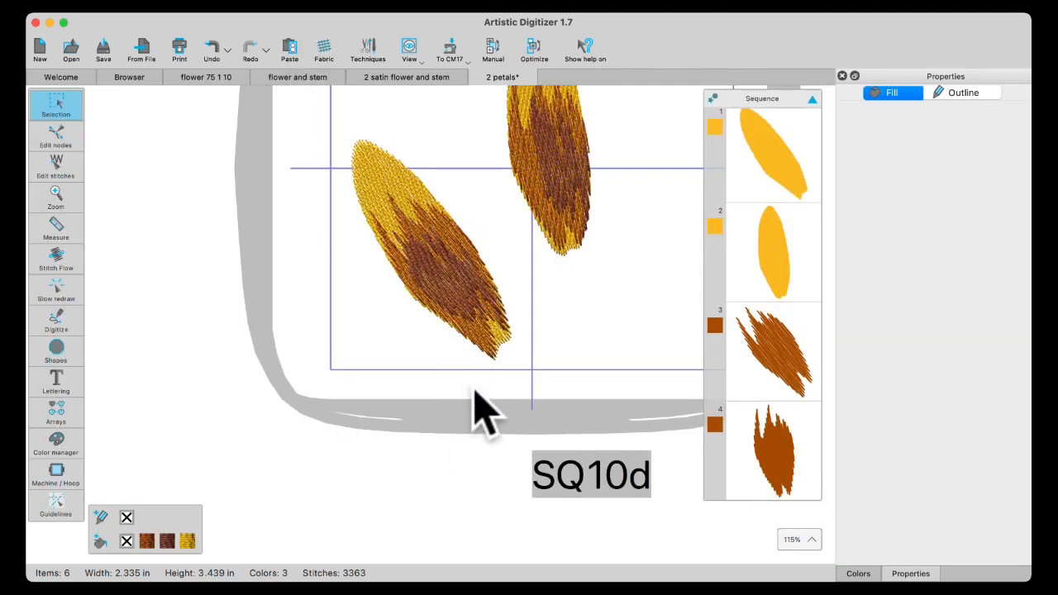
scroll(553, 339, "up", 1)
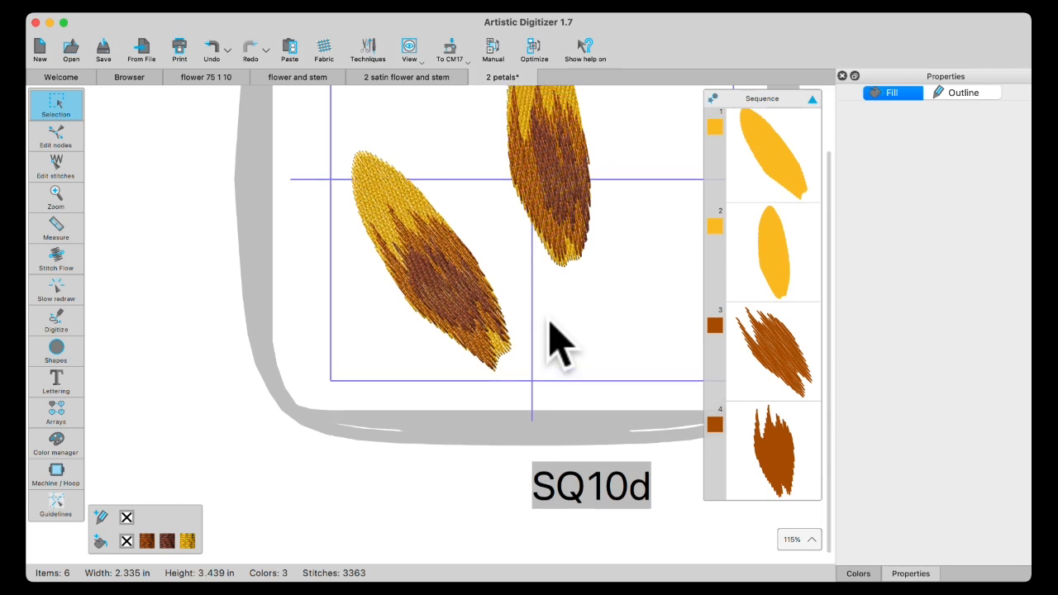
scroll(551, 324, "up", 5)
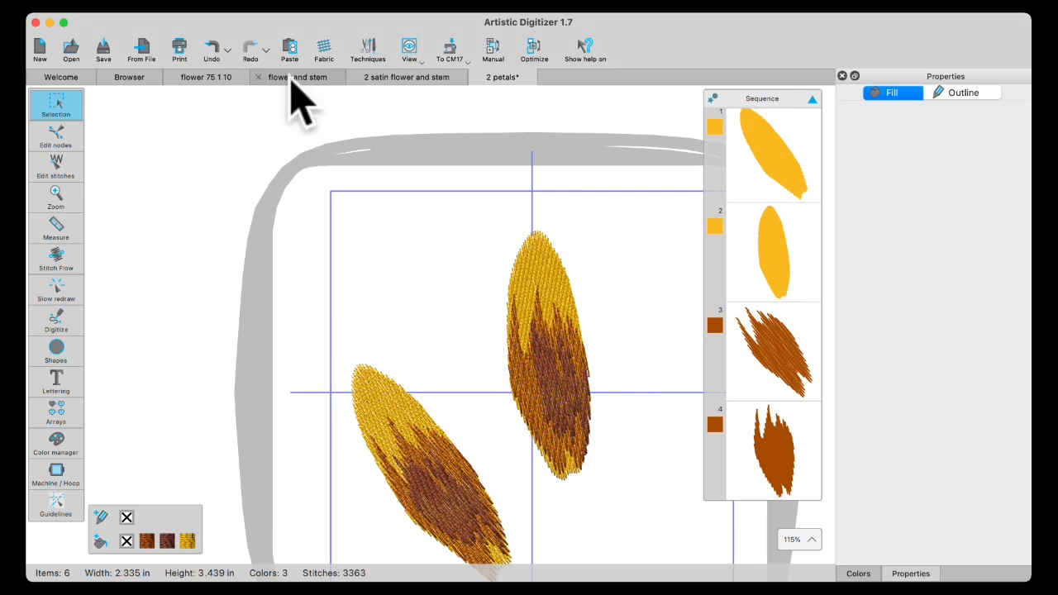
left_click(310, 4)
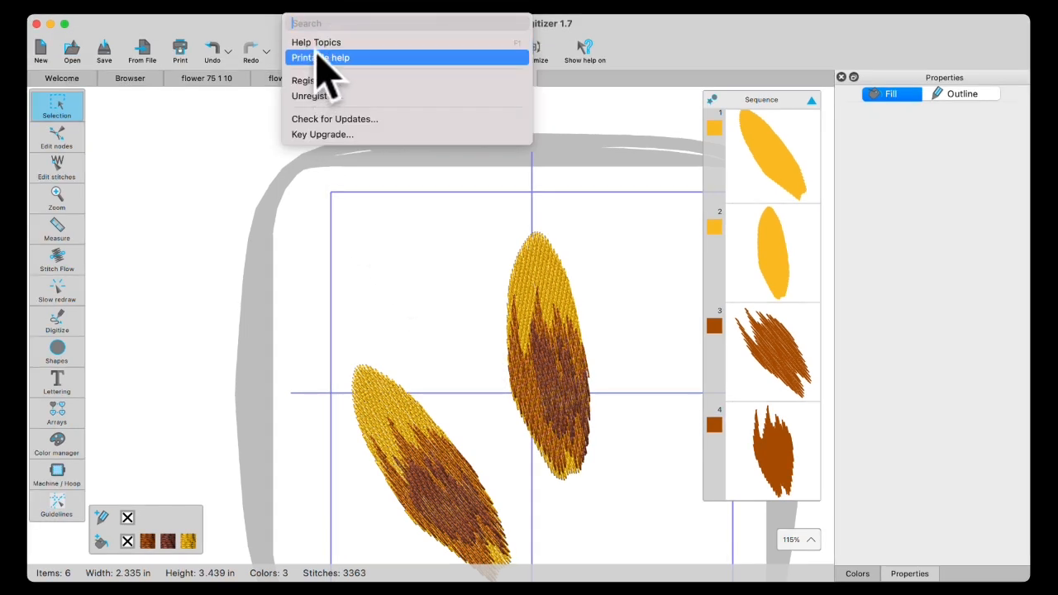
left_click(213, 131)
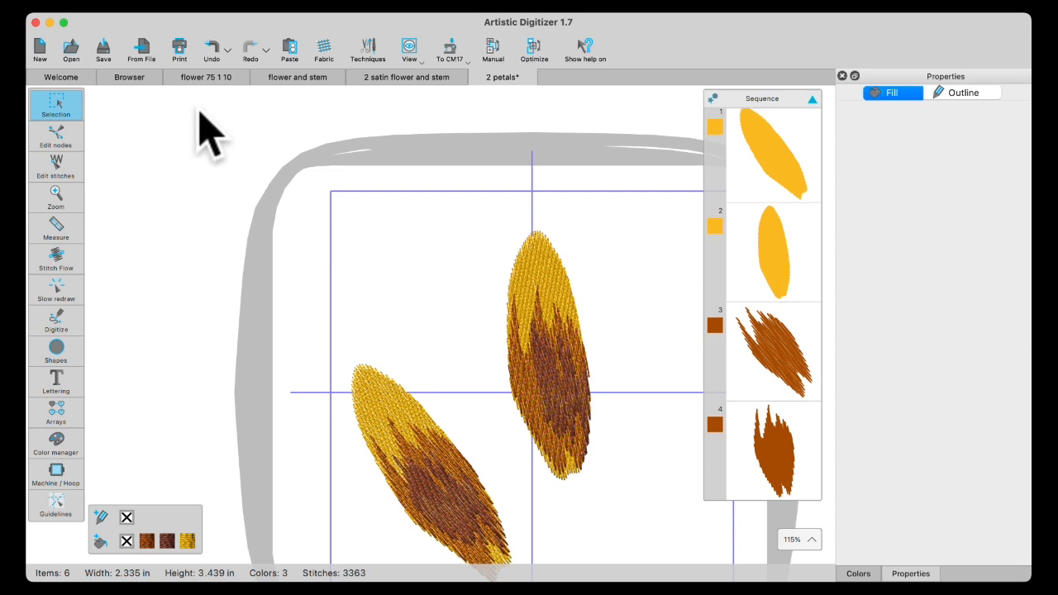
Open the flower and stem design and examine its stitched flower, leaves and the sewing sequence of its objects
left_click(299, 78)
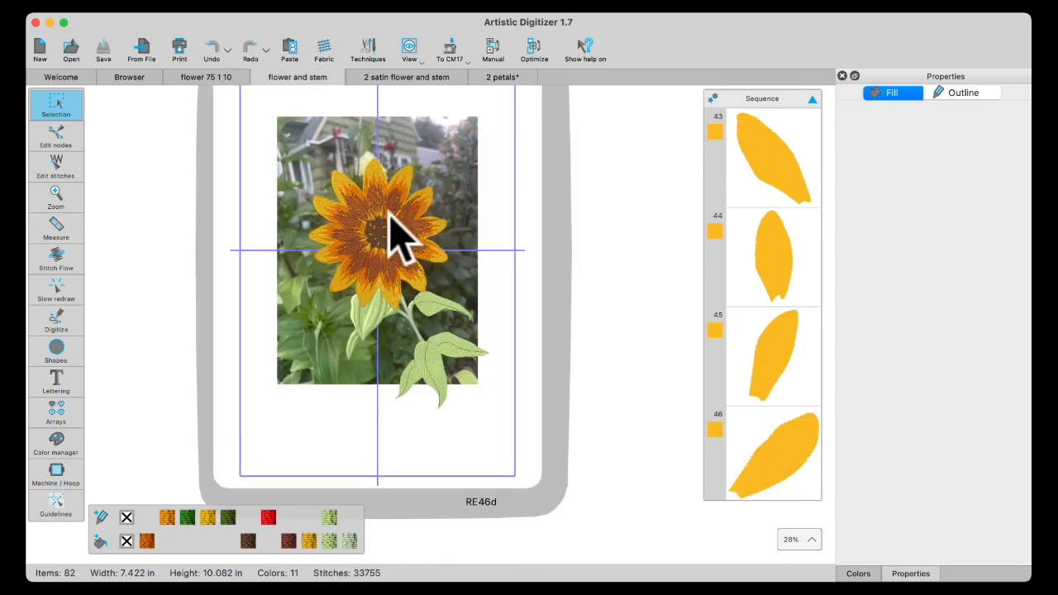
scroll(395, 231, "up", 5)
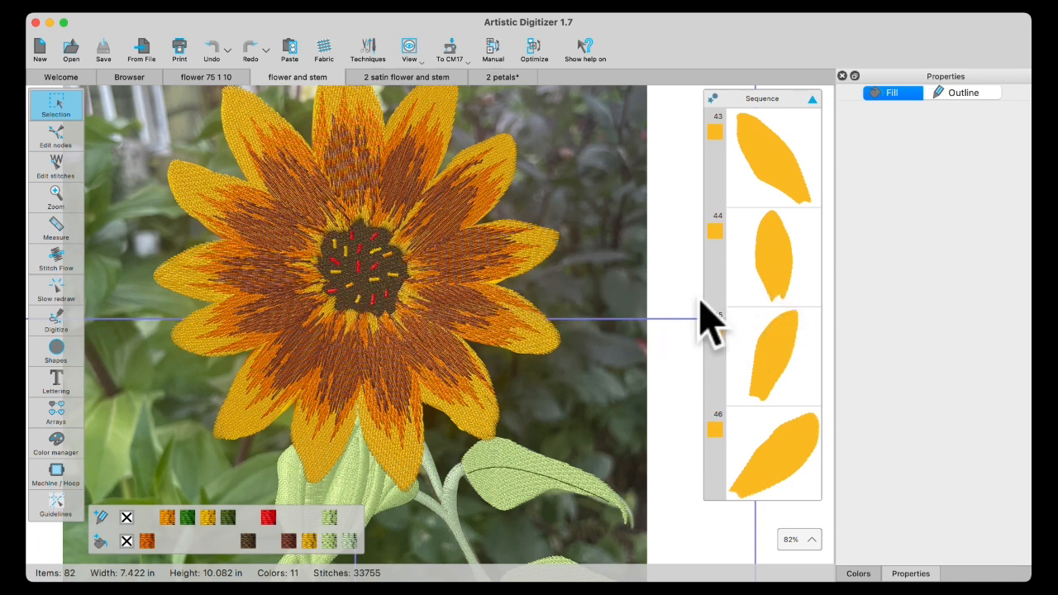
scroll(774, 331, "down", 6)
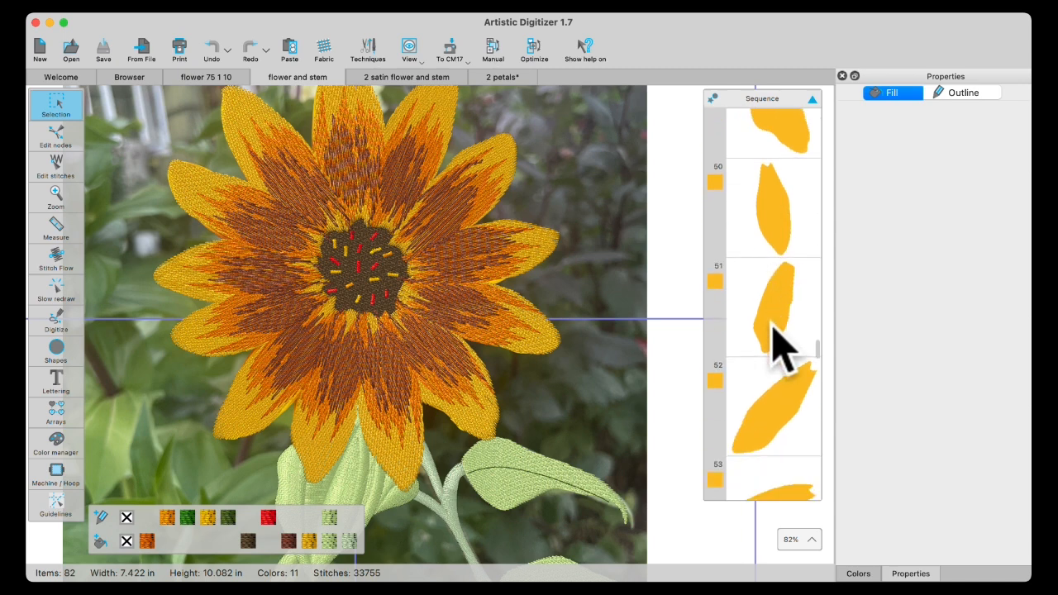
scroll(775, 331, "up", 20)
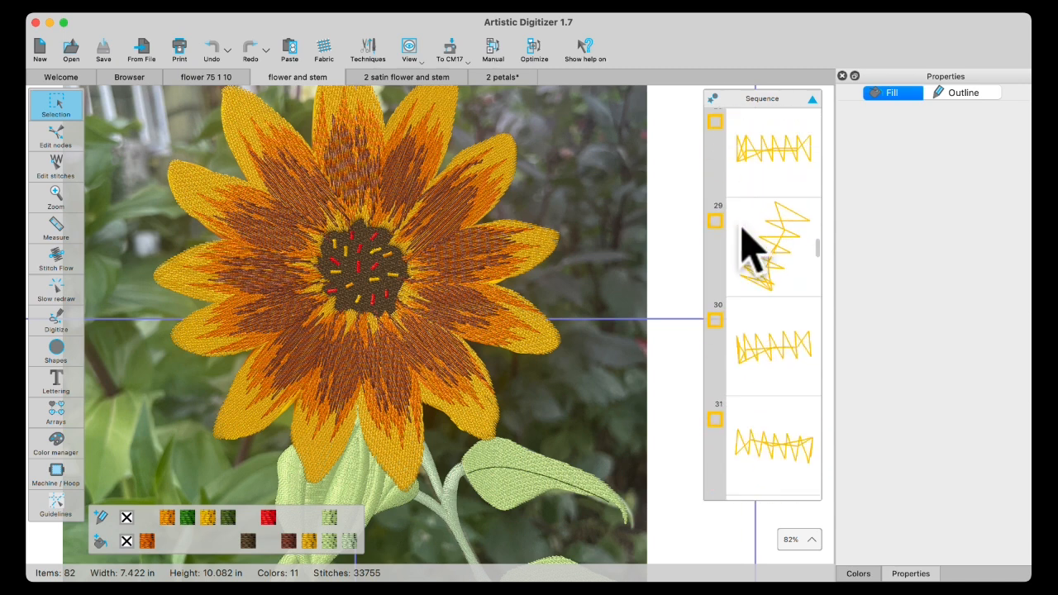
scroll(744, 236, "up", 20)
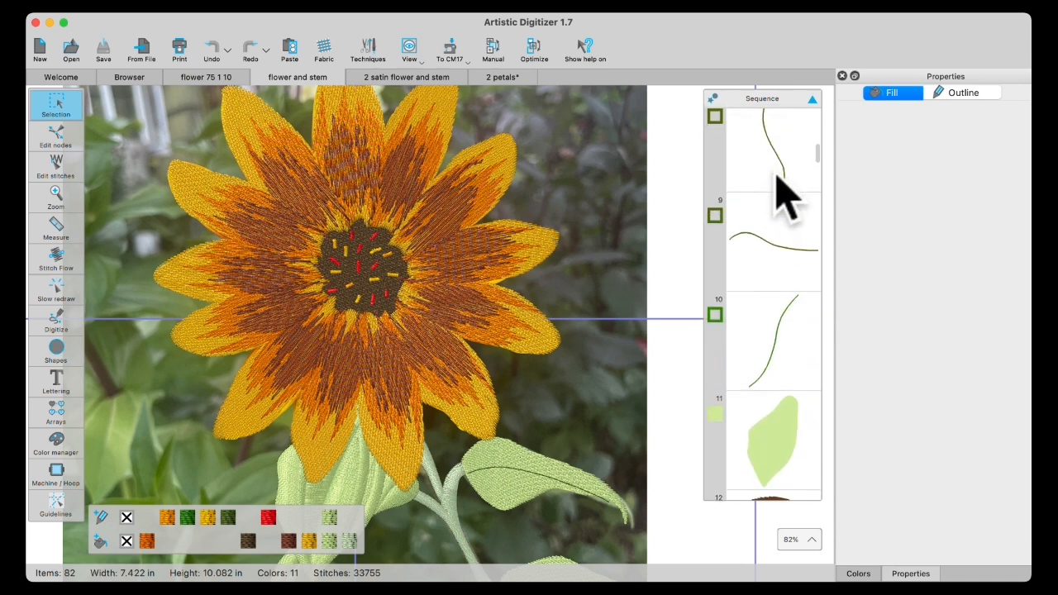
scroll(782, 198, "up", 10)
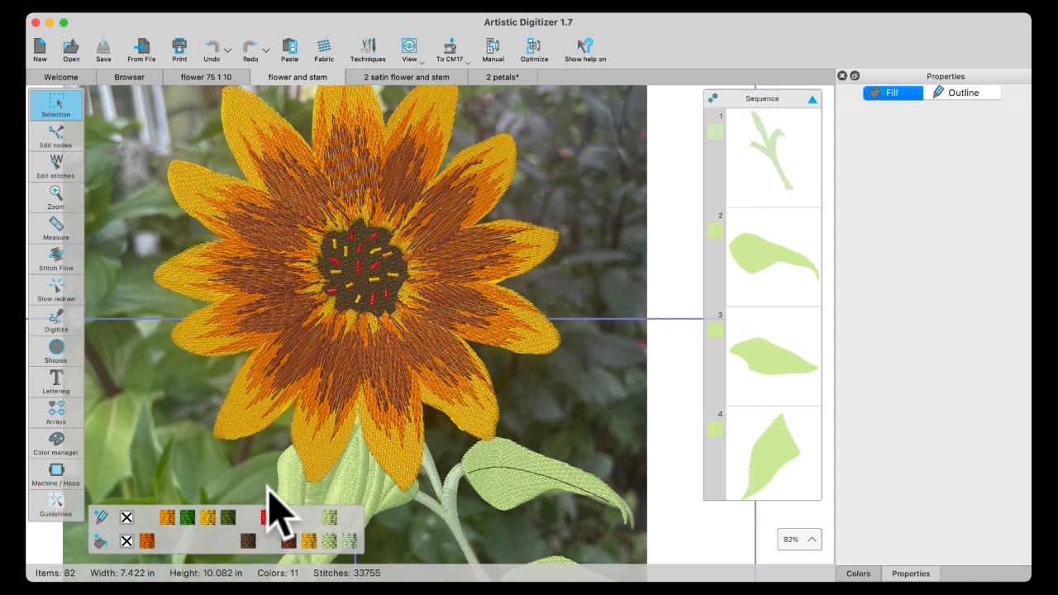
scroll(253, 501, "down", 1)
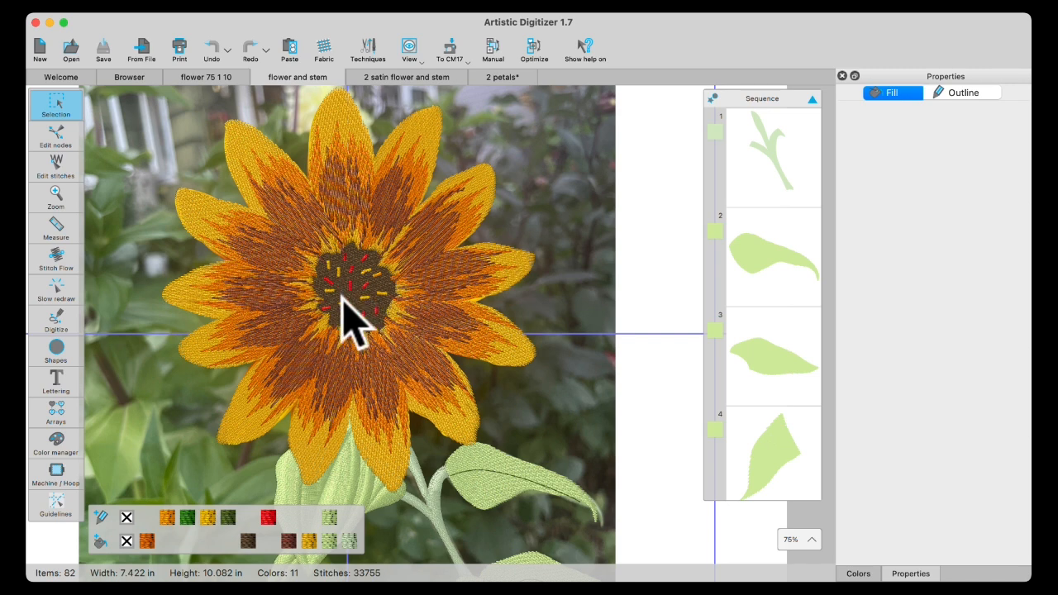
scroll(343, 472, "down", 3)
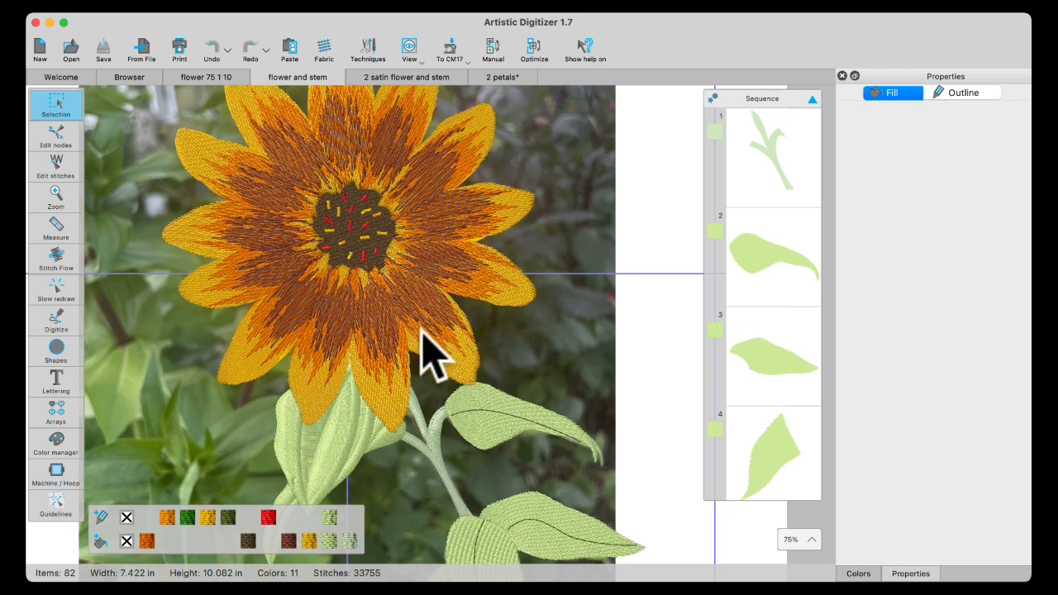
scroll(778, 248, "down", 1)
Select the stem and the green leaf fills, objects 1 to 6, and move them one place forward in the sewing order
scroll(777, 240, "down", 1)
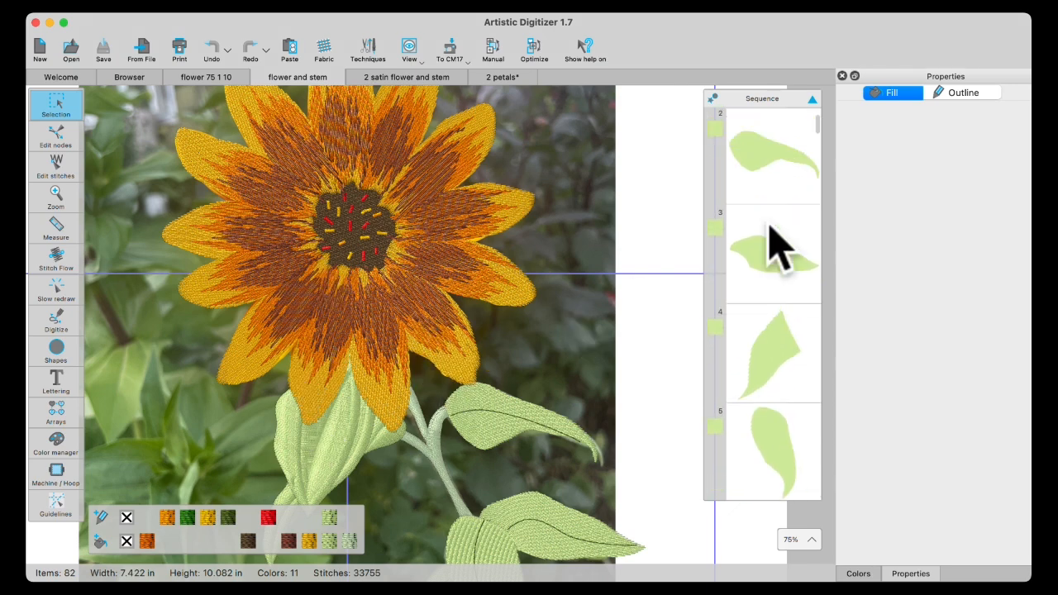
scroll(780, 236, "up", 3)
left_click(769, 169)
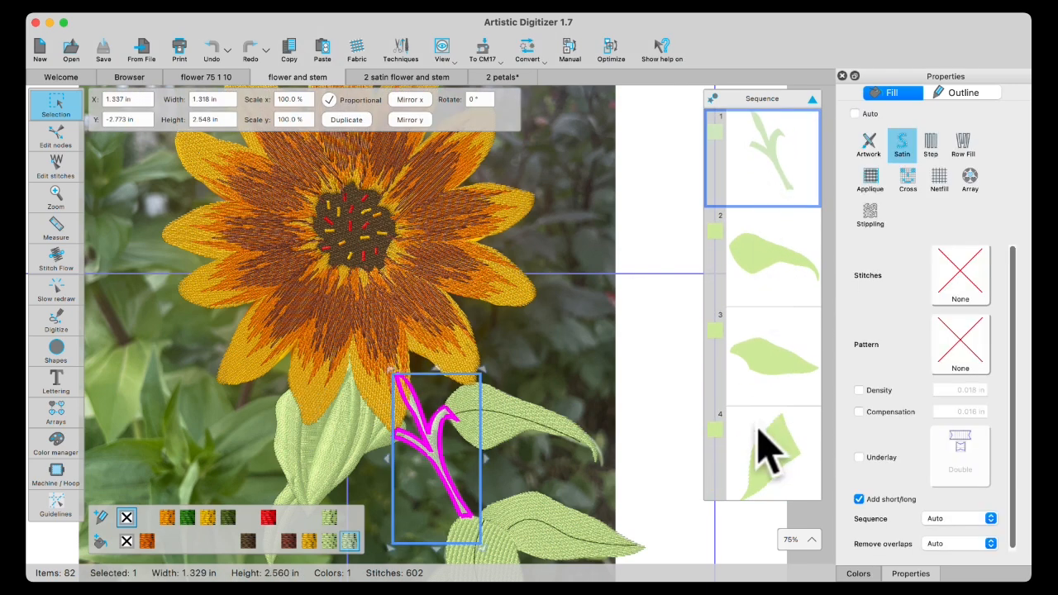
scroll(773, 413, "down", 10)
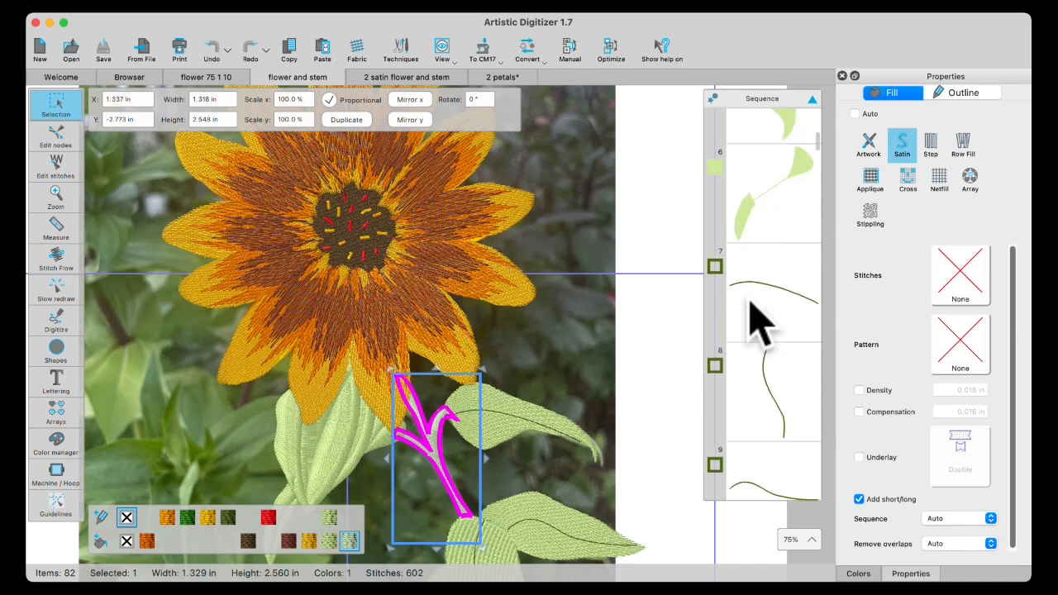
left_click(761, 312, "shift")
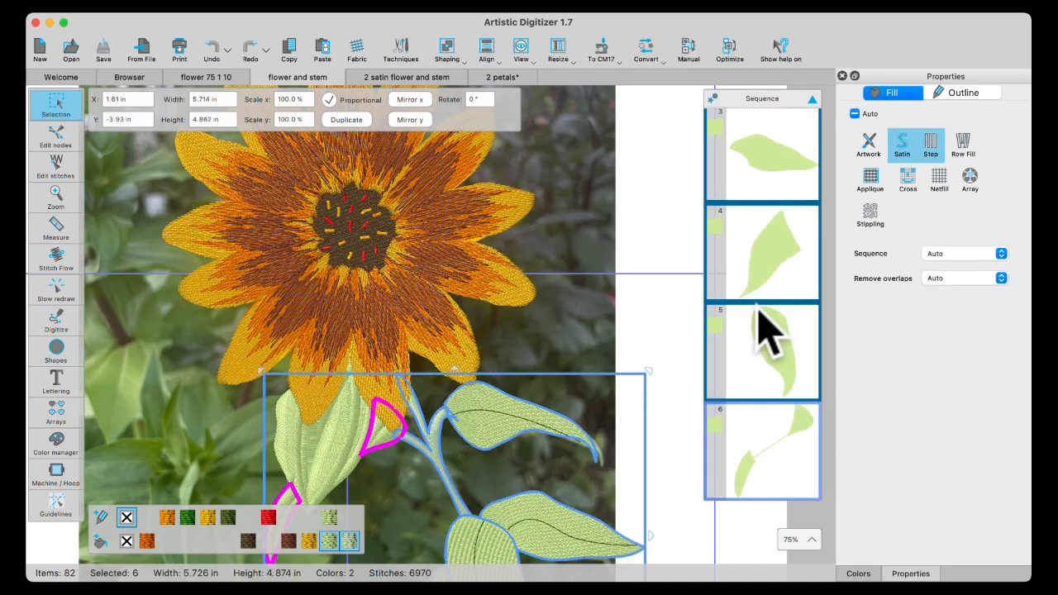
right_click(470, 468)
mouse_move(488, 258)
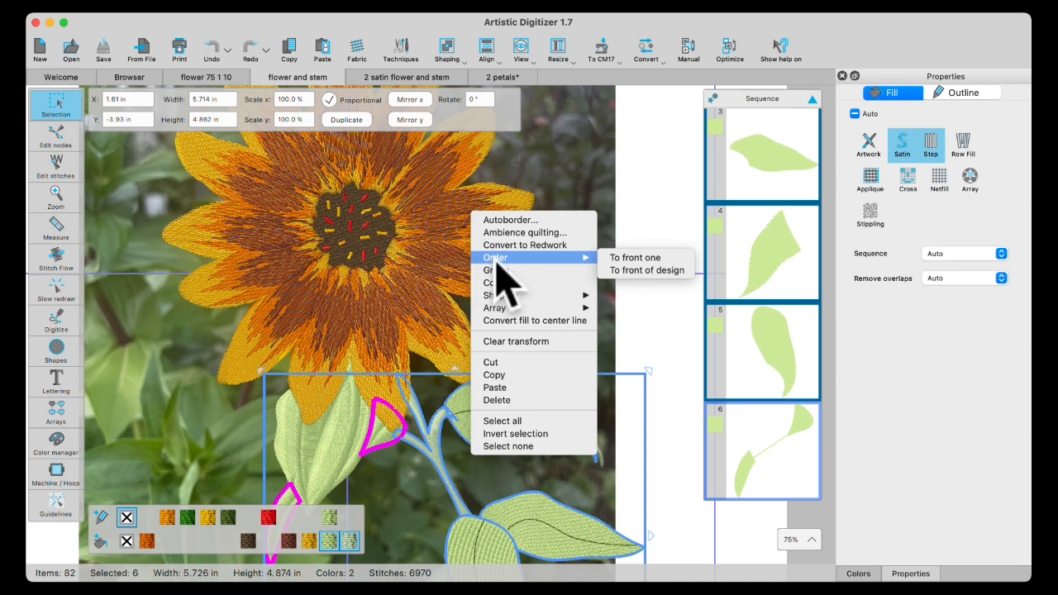
left_click(622, 258)
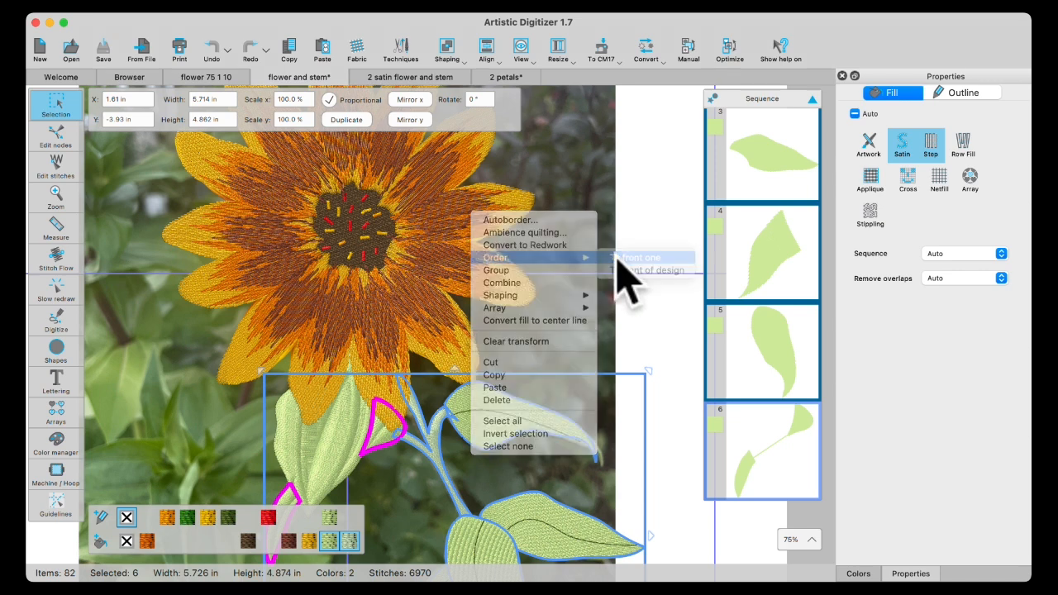
left_click(579, 304)
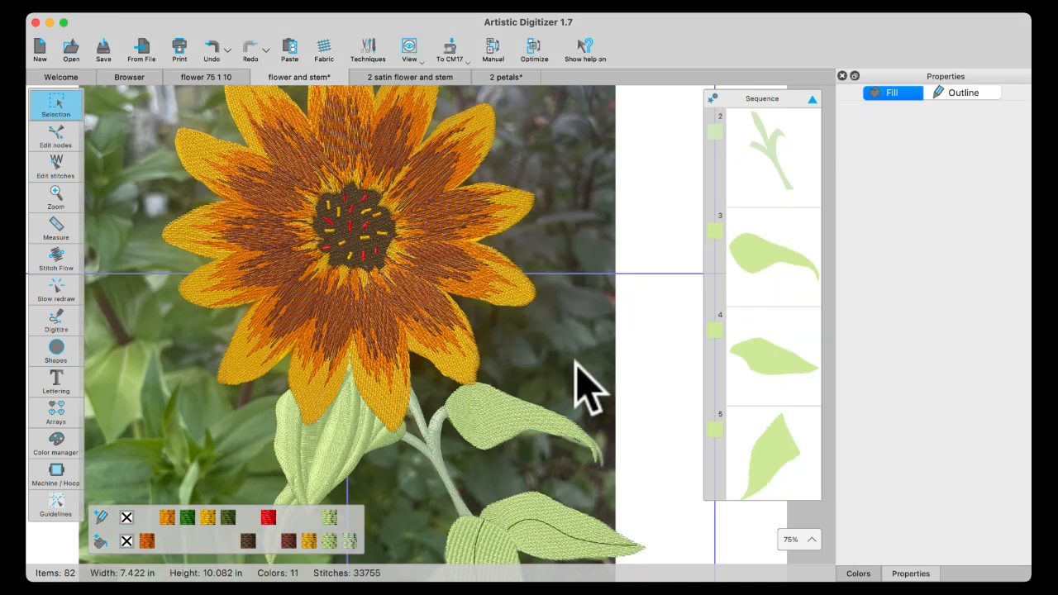
Review the sewing sequence and undo the reordering of the stem and leaf fills
scroll(753, 331, "up", 2)
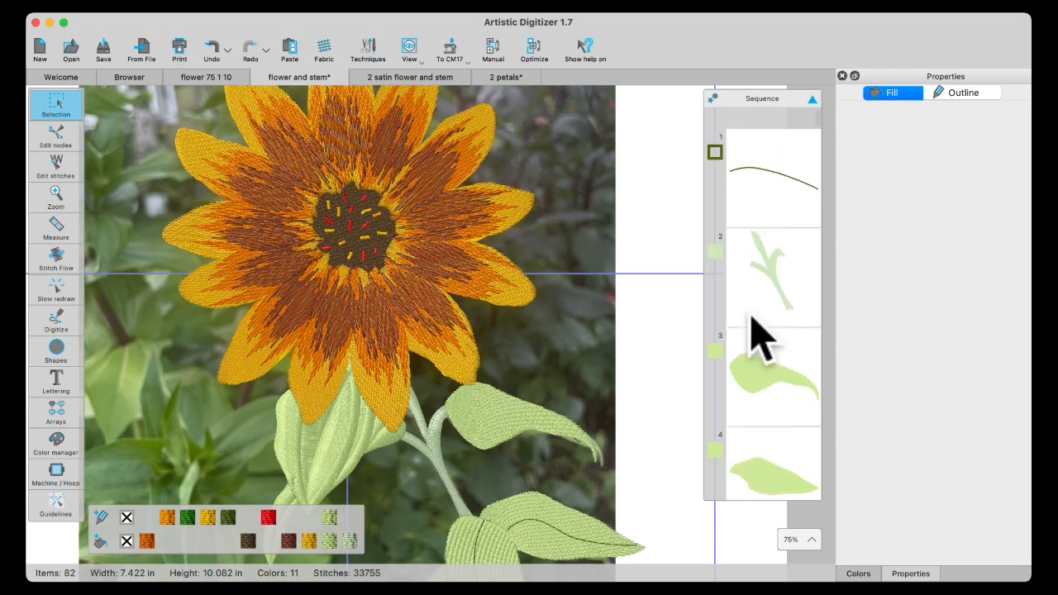
scroll(759, 335, "down", 15)
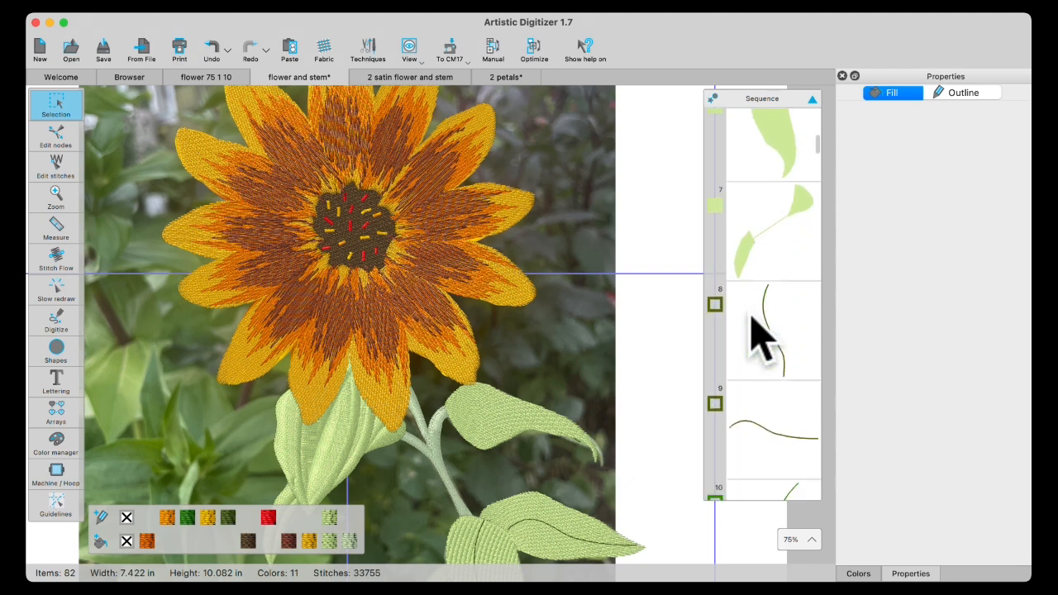
scroll(759, 335, "down", 20)
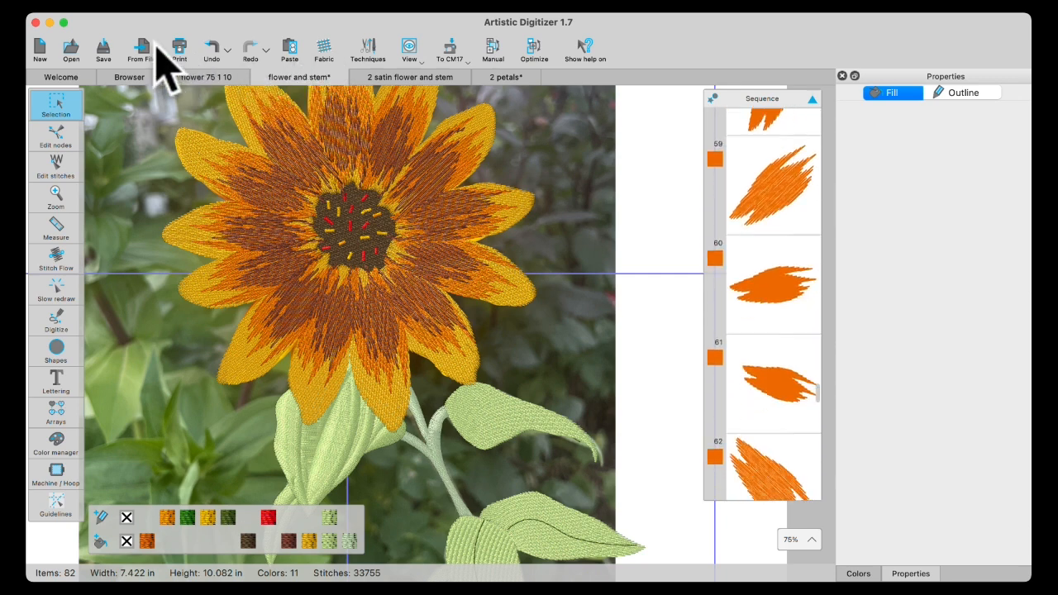
left_click(213, 50)
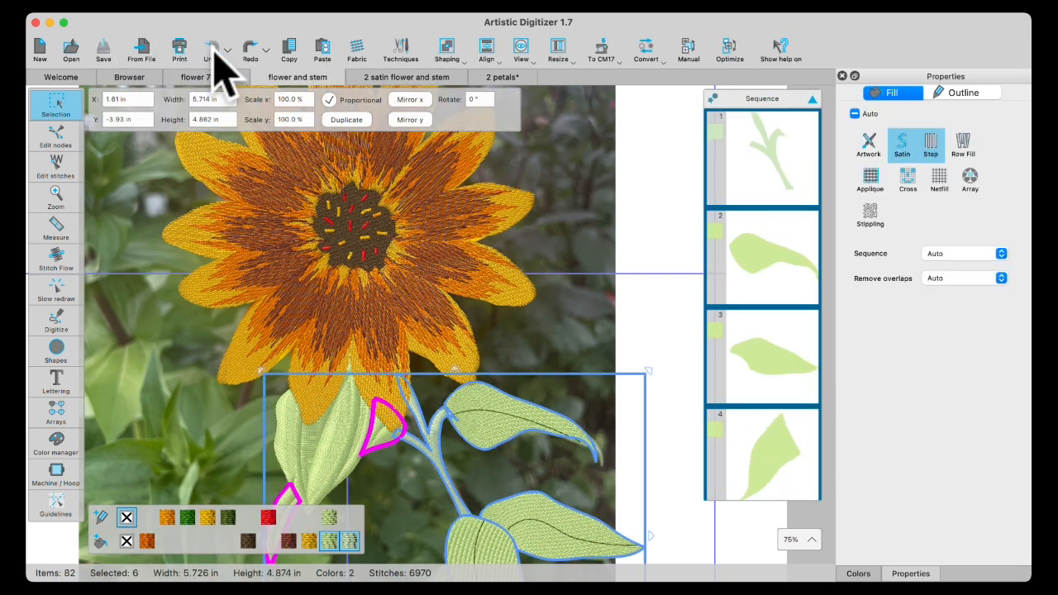
Move the selected stem and green leaf fills to the front of the design in the sewing order
right_click(559, 399)
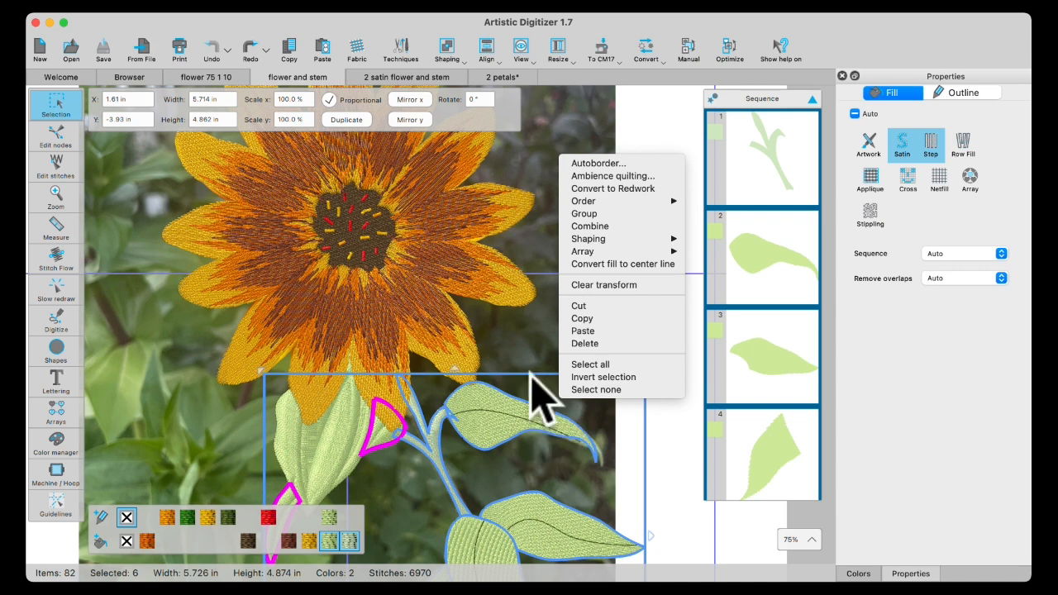
mouse_move(575, 203)
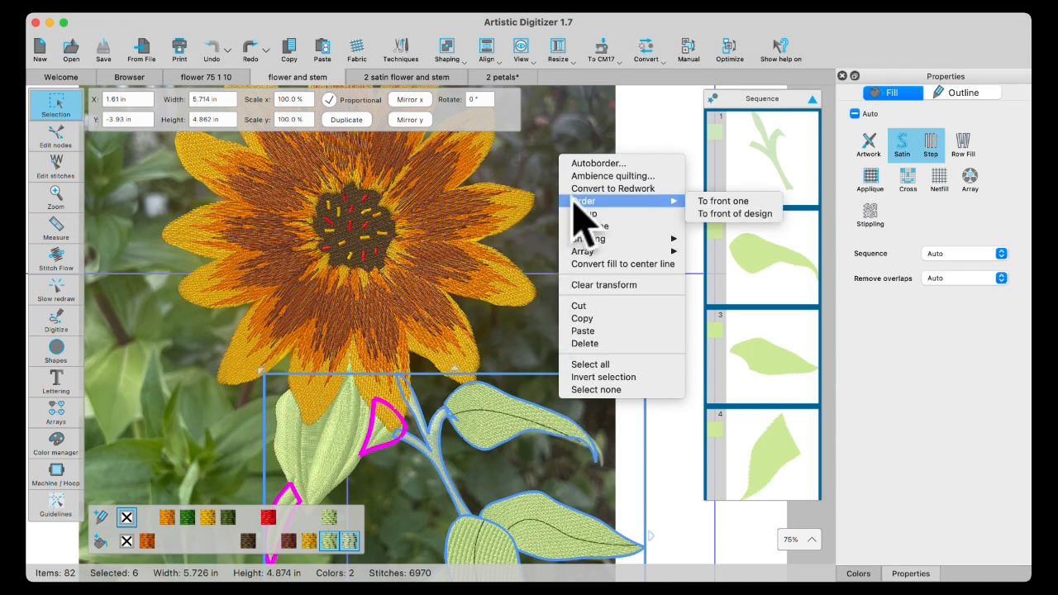
left_click(732, 215)
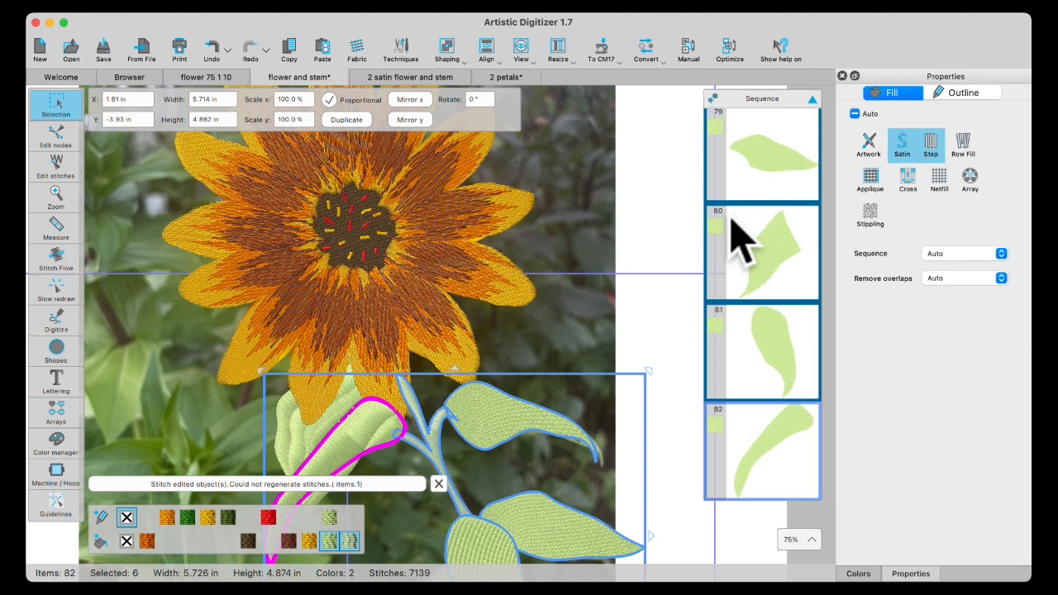
left_click(579, 327)
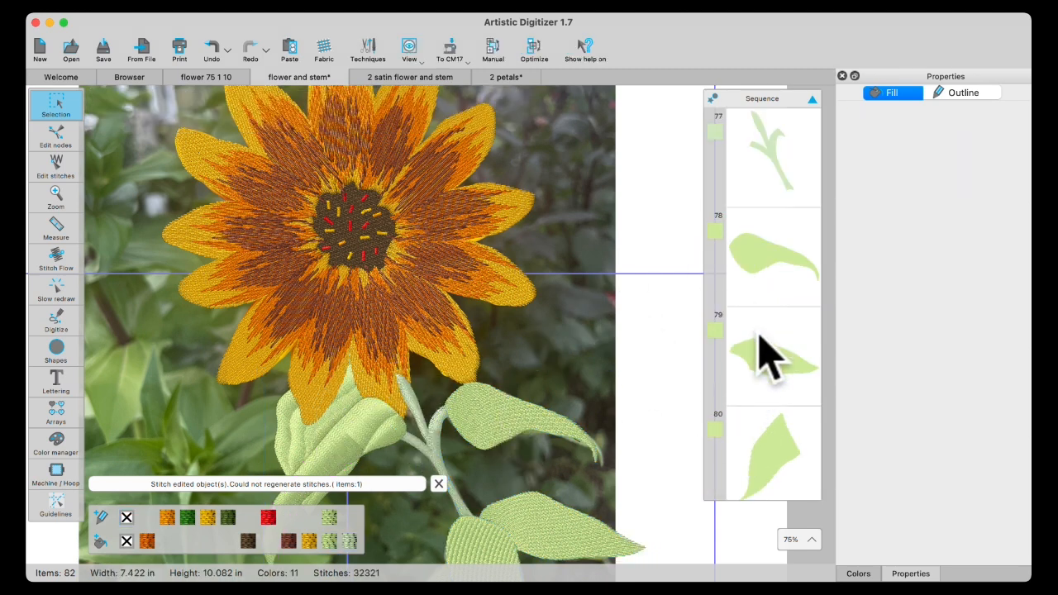
Erase the stitch editing of the orange fill in the petal above the stem and recalculate its stitches
left_click(400, 487)
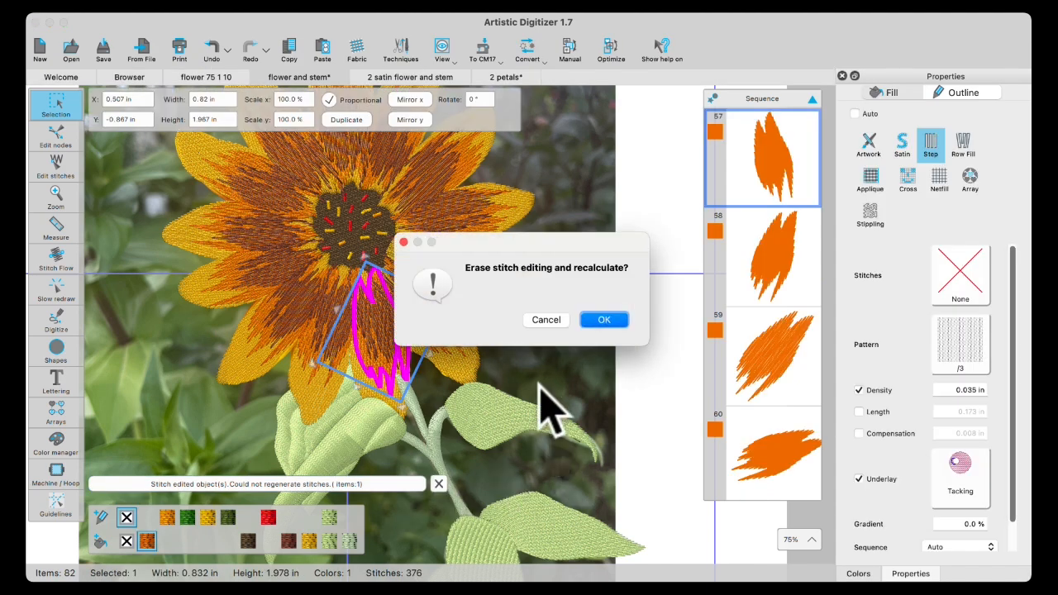
left_click(603, 318)
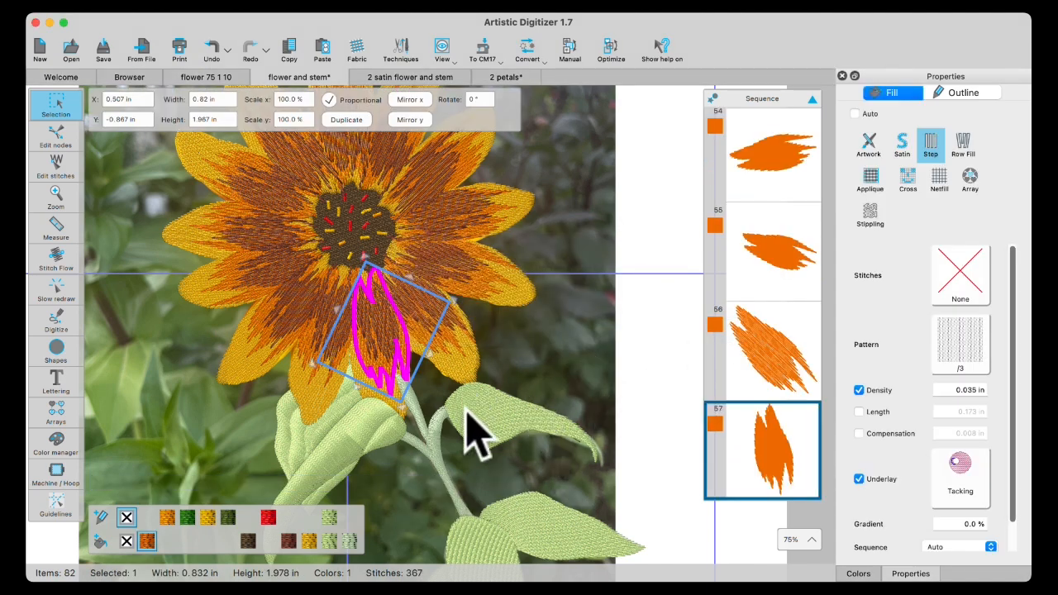
left_click(538, 369)
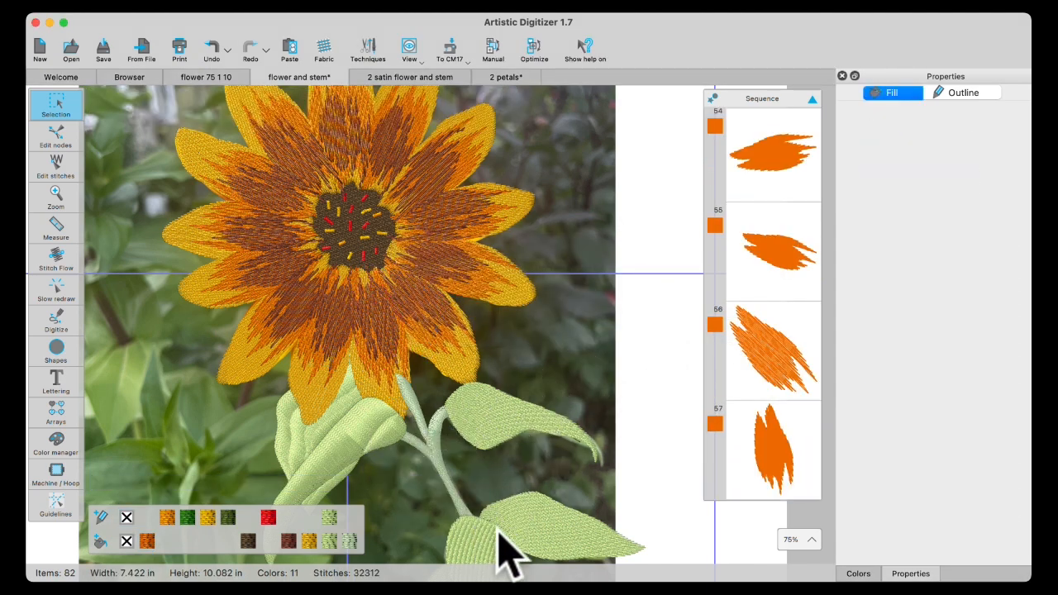
Undo the stitch recalculation and the move of the stem and leaf fills to the front, and clear the selection
left_click(214, 50)
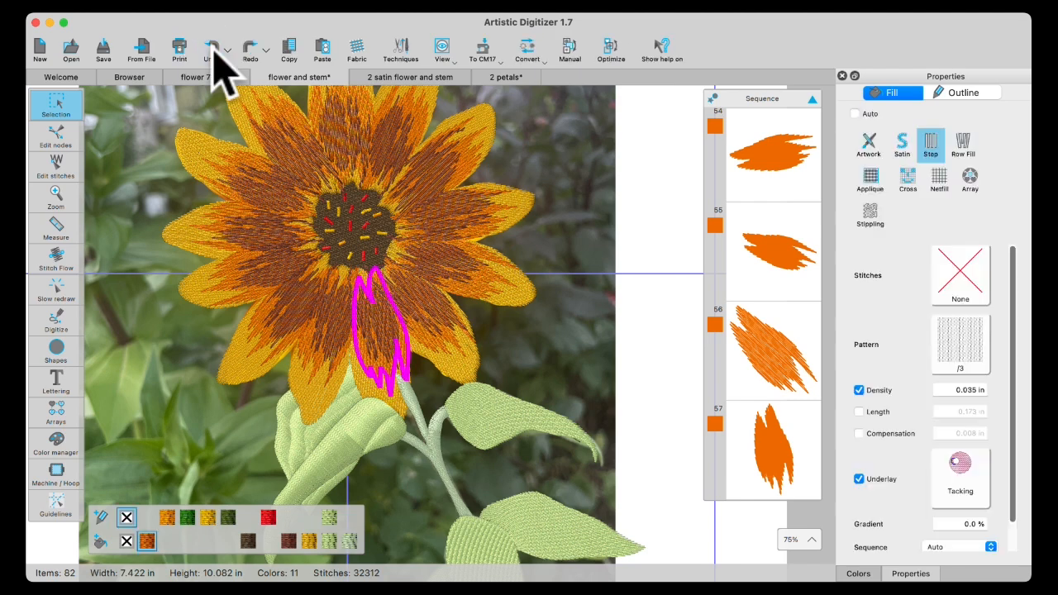
left_click(214, 50)
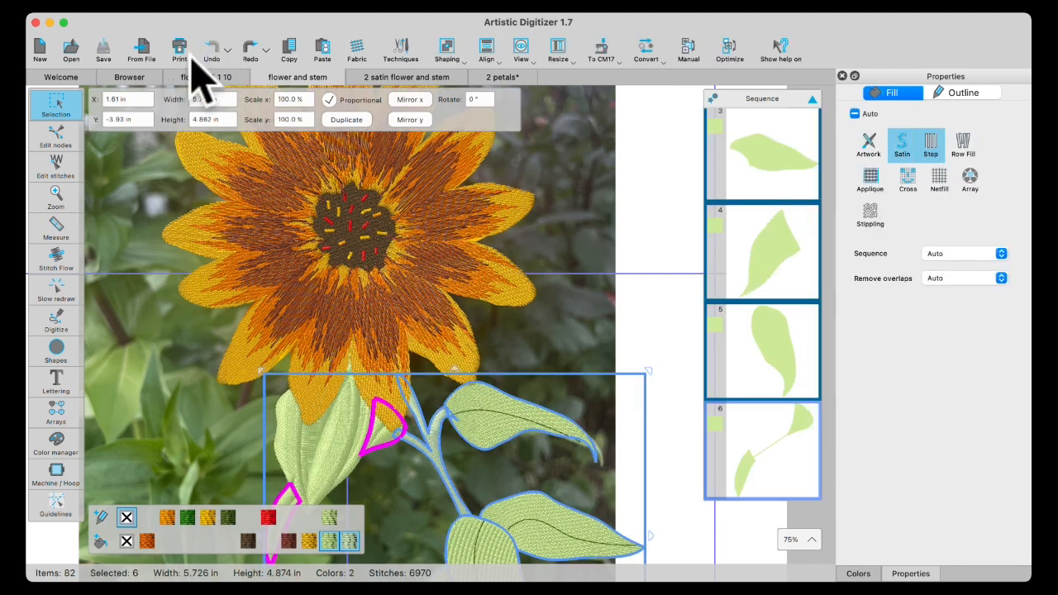
left_click(572, 302)
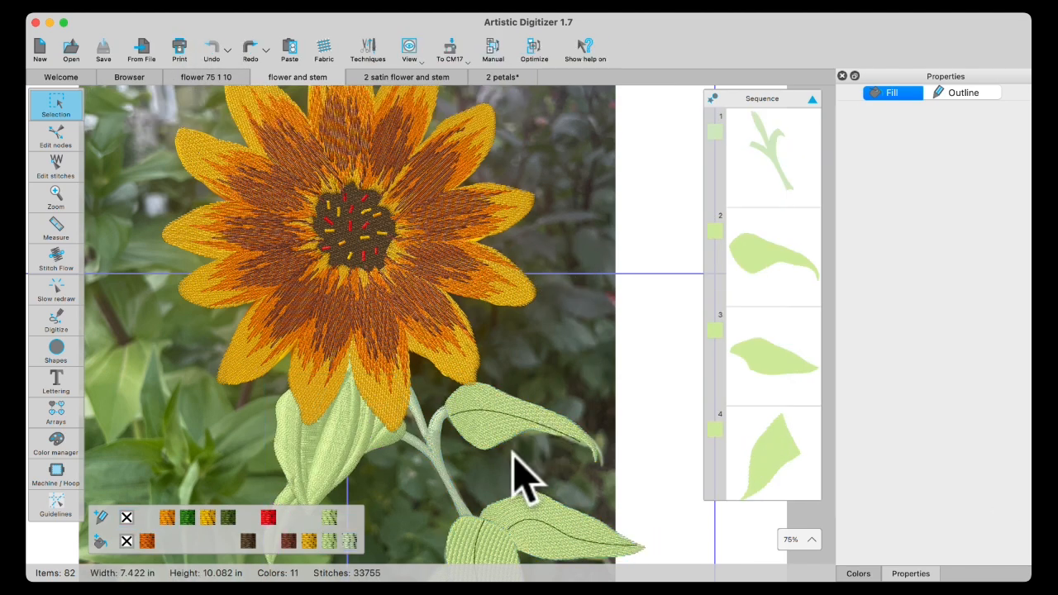
Examine the leaves, the layered petals and the sewing sequence from the green fills through the yellow and orange petal fills
scroll(496, 495, "up", 3)
scroll(496, 495, "down", 9)
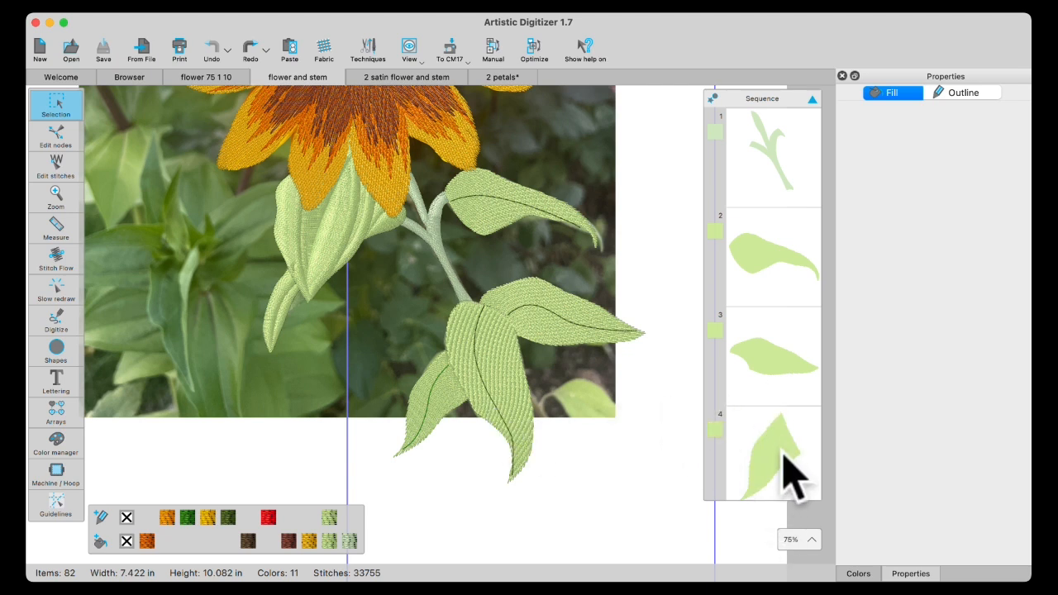
scroll(771, 400, "down", 15)
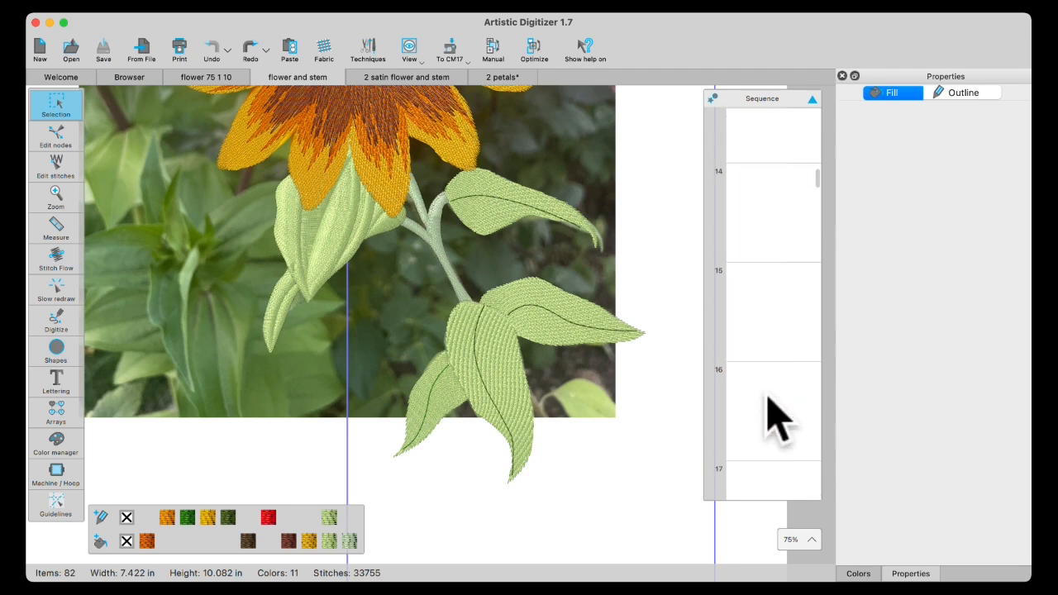
scroll(771, 403, "down", 13)
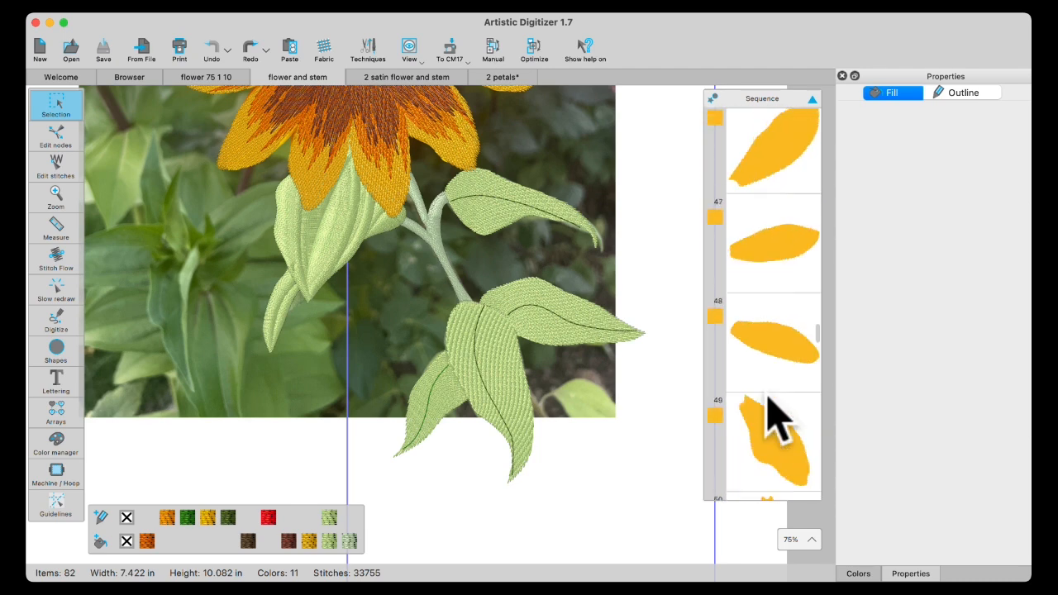
scroll(771, 401, "down", 2)
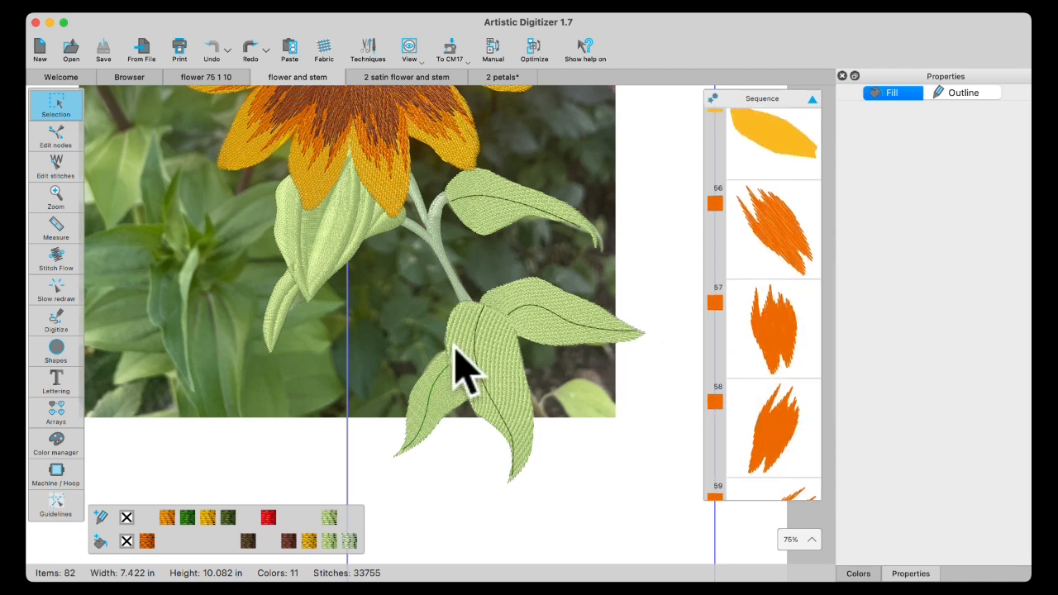
scroll(454, 344, "up", 5)
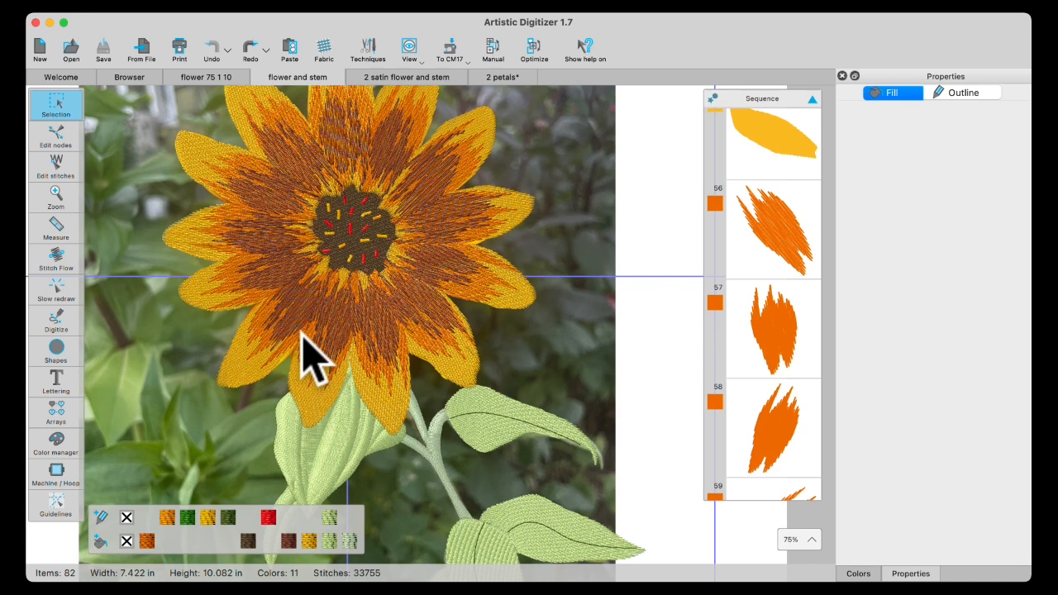
scroll(314, 322, "down", 2)
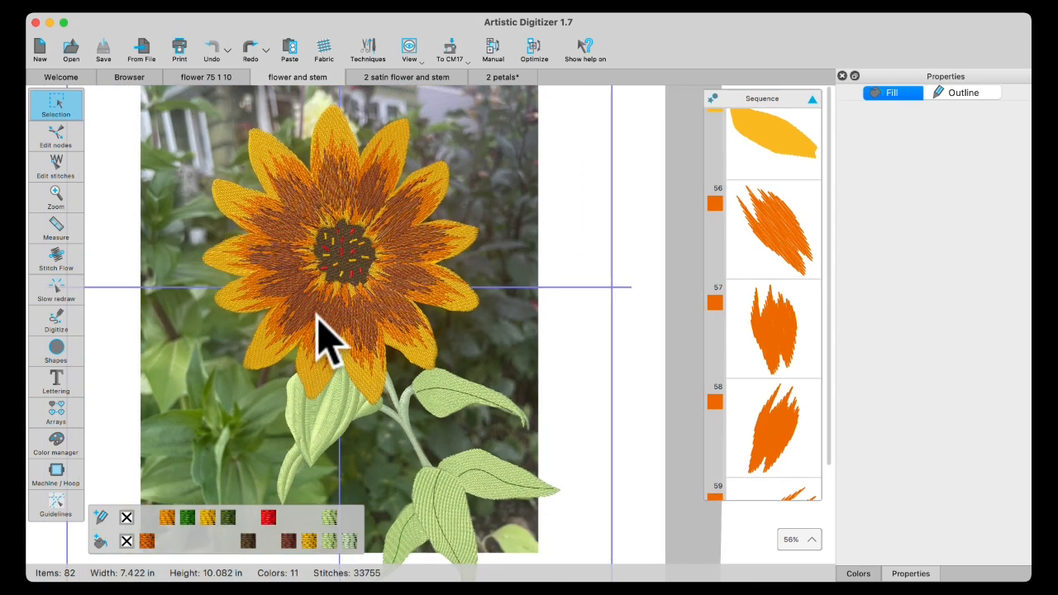
scroll(771, 215, "down", 2)
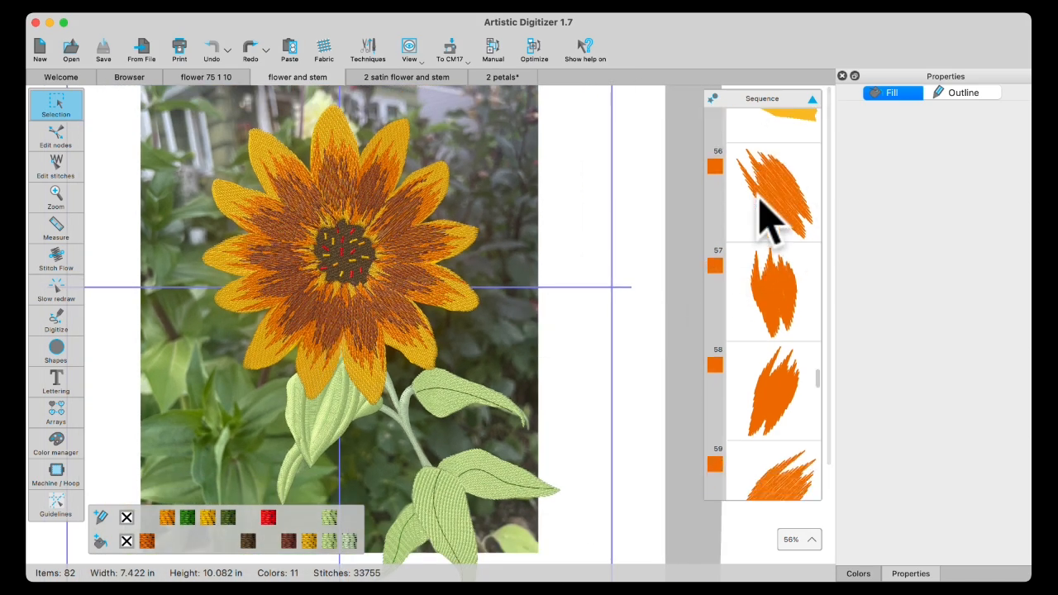
Select the orange fill of the upper-left petal, object 56, and review its ordering options without choosing one
scroll(765, 249, "up", 5)
left_click(765, 361)
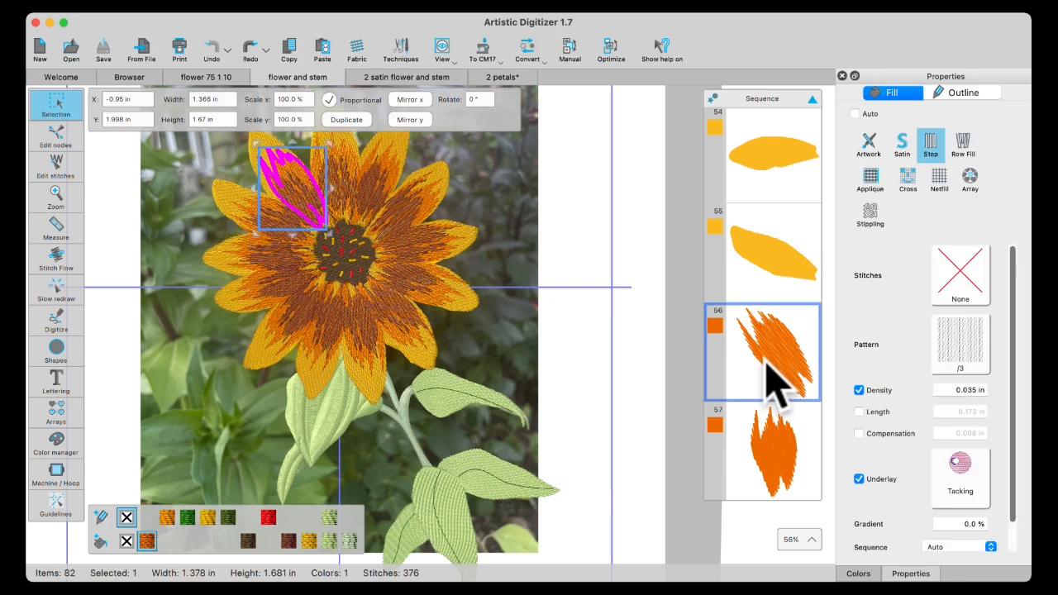
mouse_move(768, 362)
left_mouse_down()
mouse_move(773, 231)
mouse_move(779, 351)
left_mouse_up()
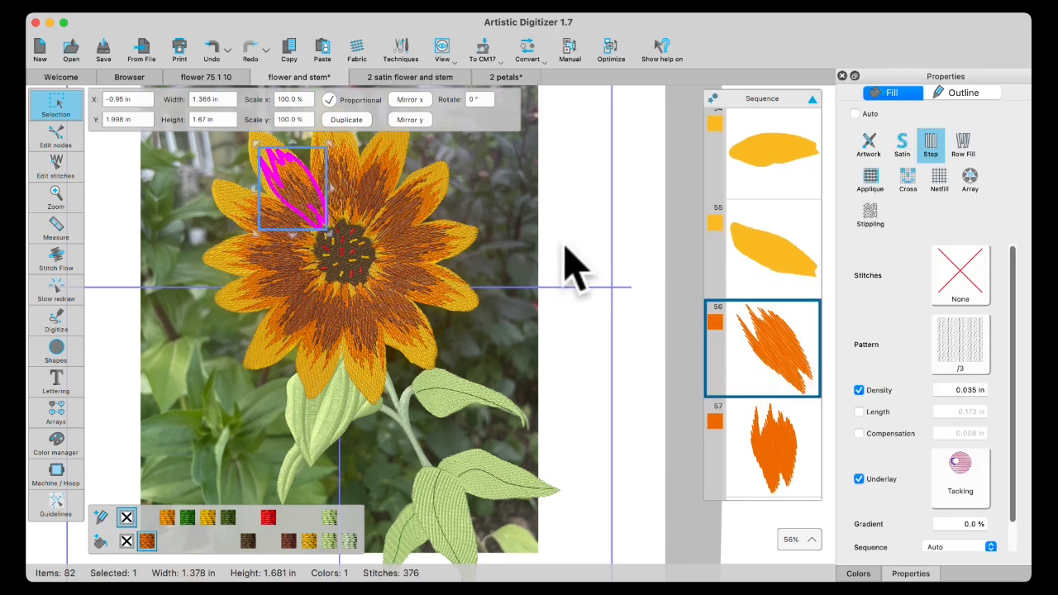
right_click(282, 177)
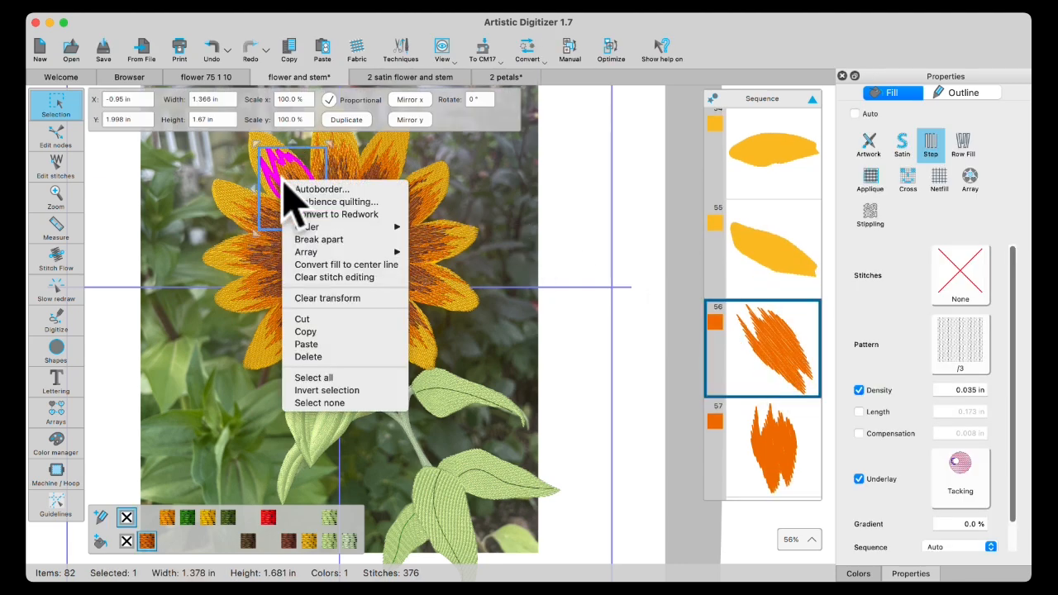
mouse_move(298, 230)
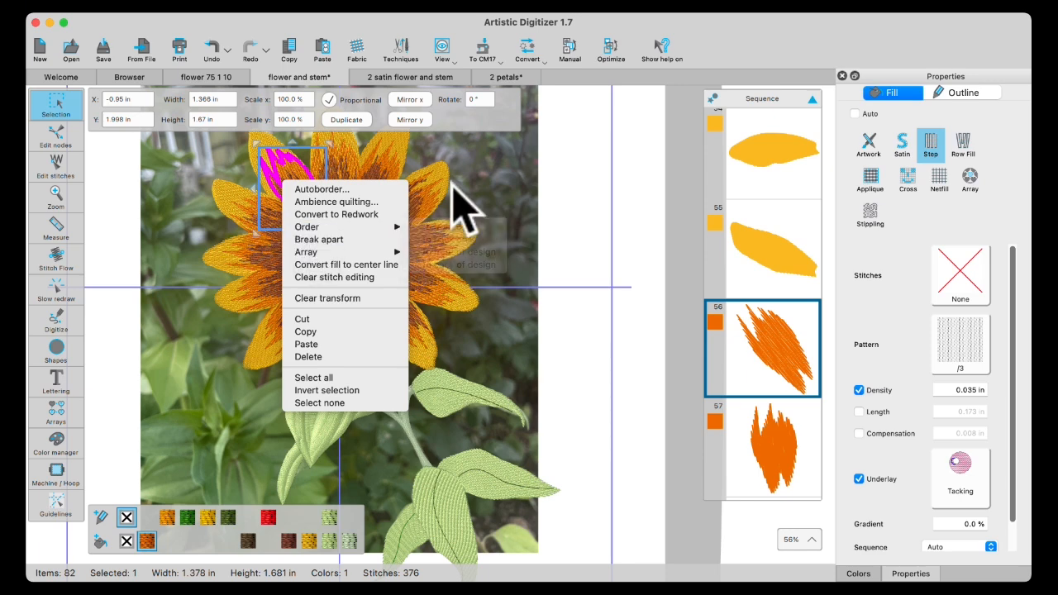
left_click(530, 173)
left_click(533, 236)
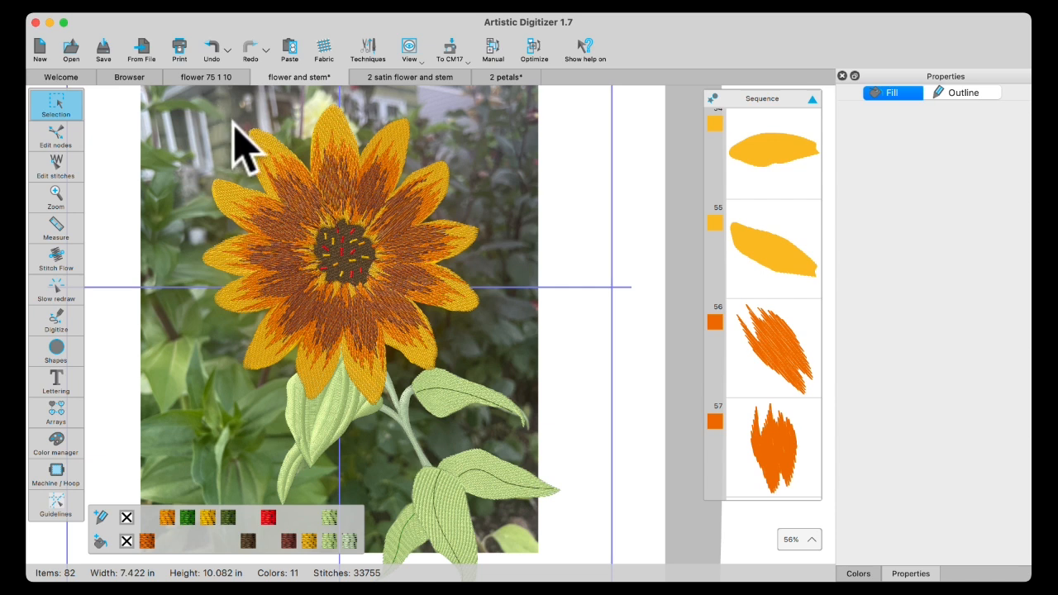
Select the yellow, orange and brown fills of the upper-left petal together and copy them
left_click_drag(228, 116, 330, 241)
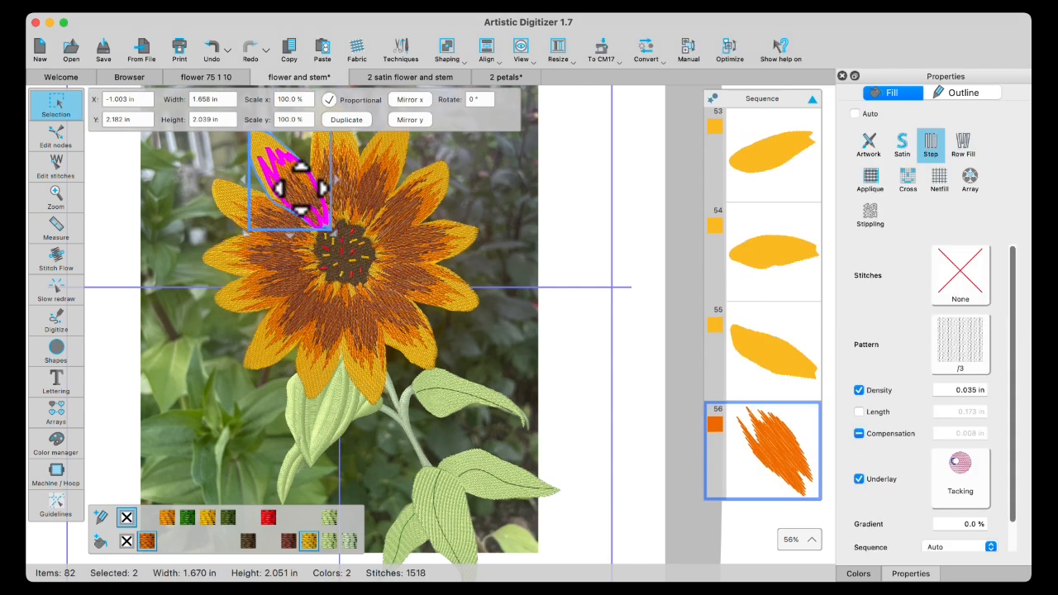
scroll(300, 189, "up", 3)
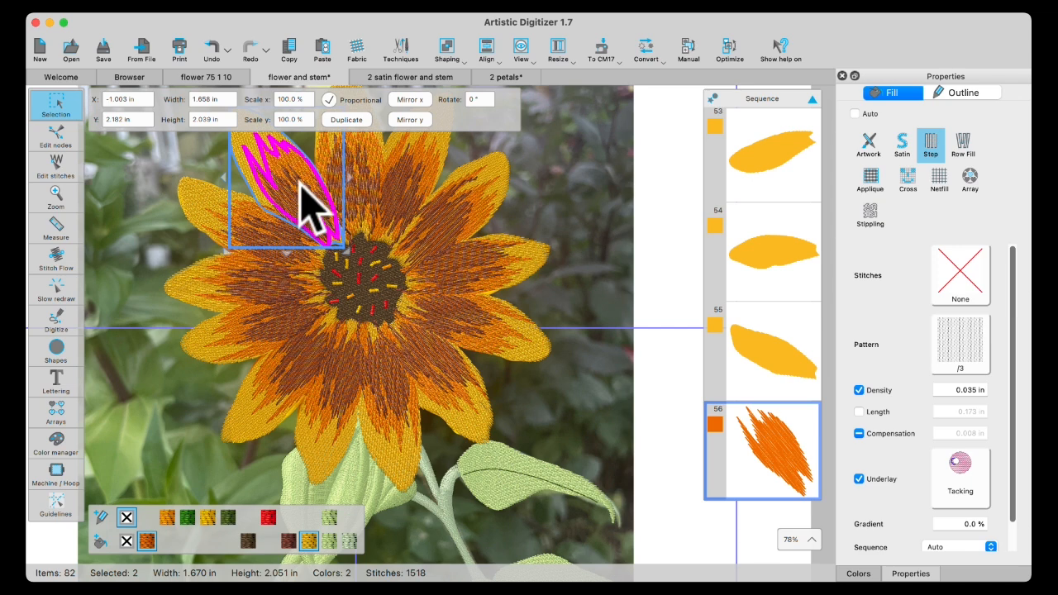
left_click(301, 206, "shift")
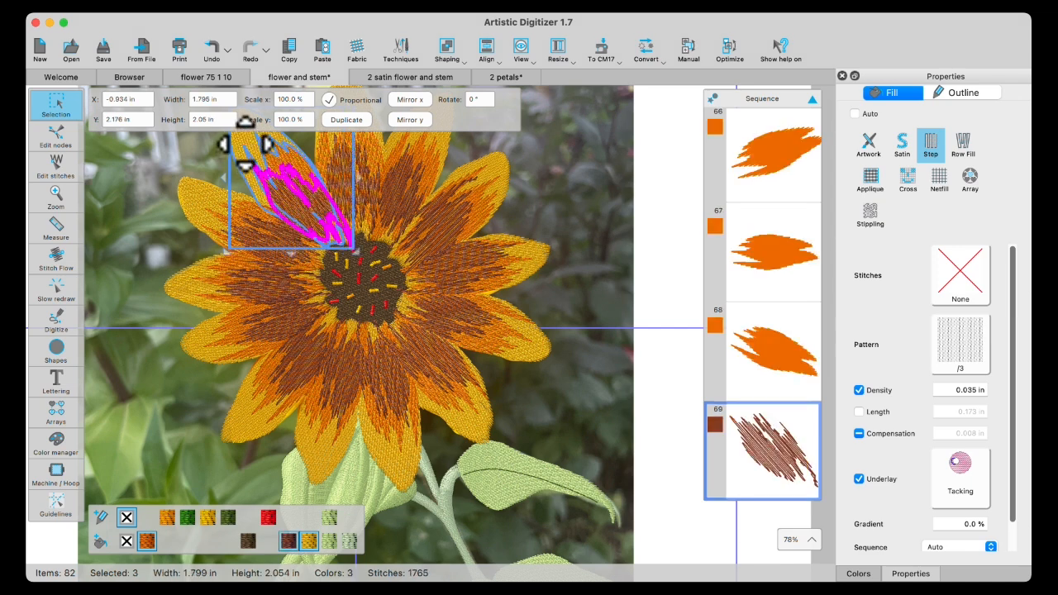
scroll(247, 157, "up", 3)
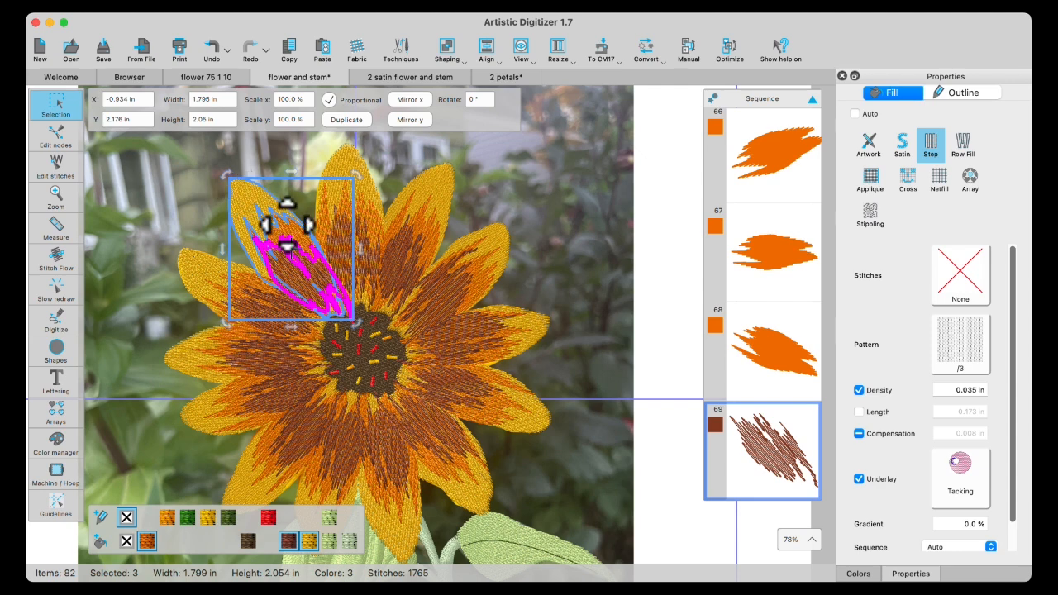
left_click(243, 184)
left_click(244, 188)
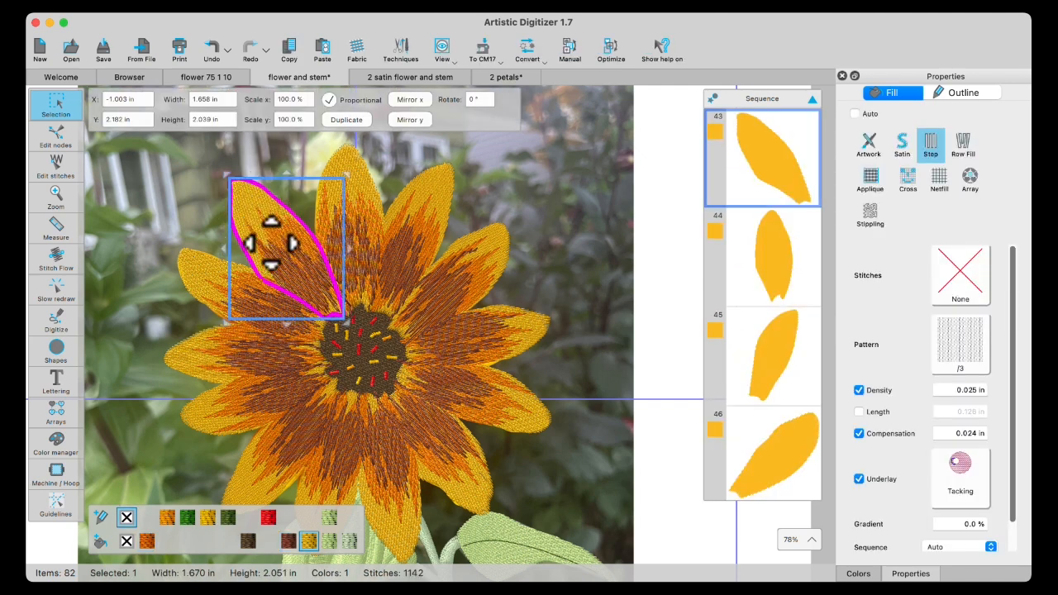
left_click(295, 281, "shift")
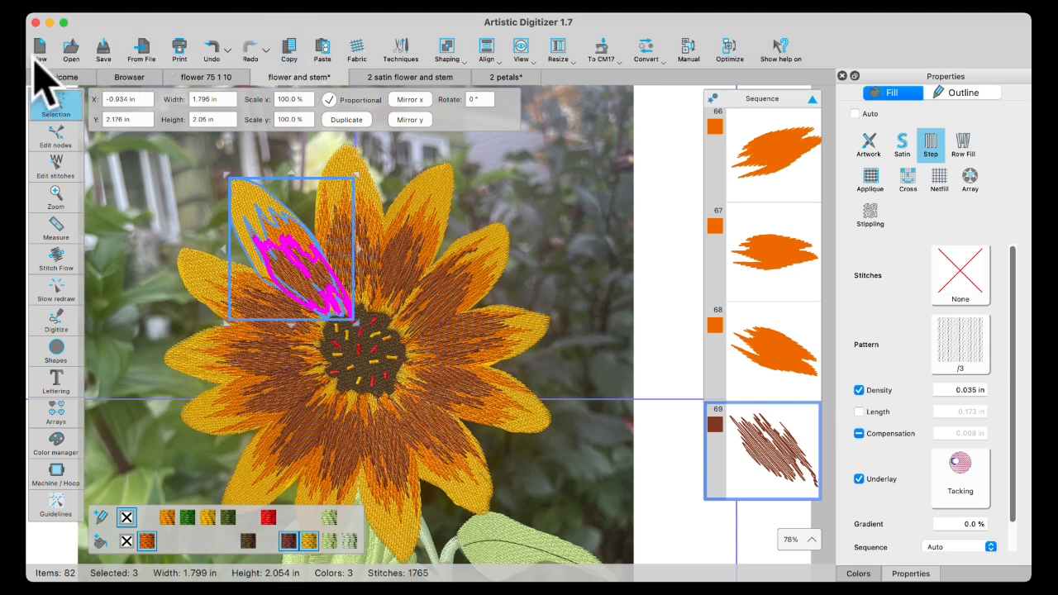
Open the sunflower JPG photo from the 11 November folder as a backdrop in a new design
left_click(129, 78)
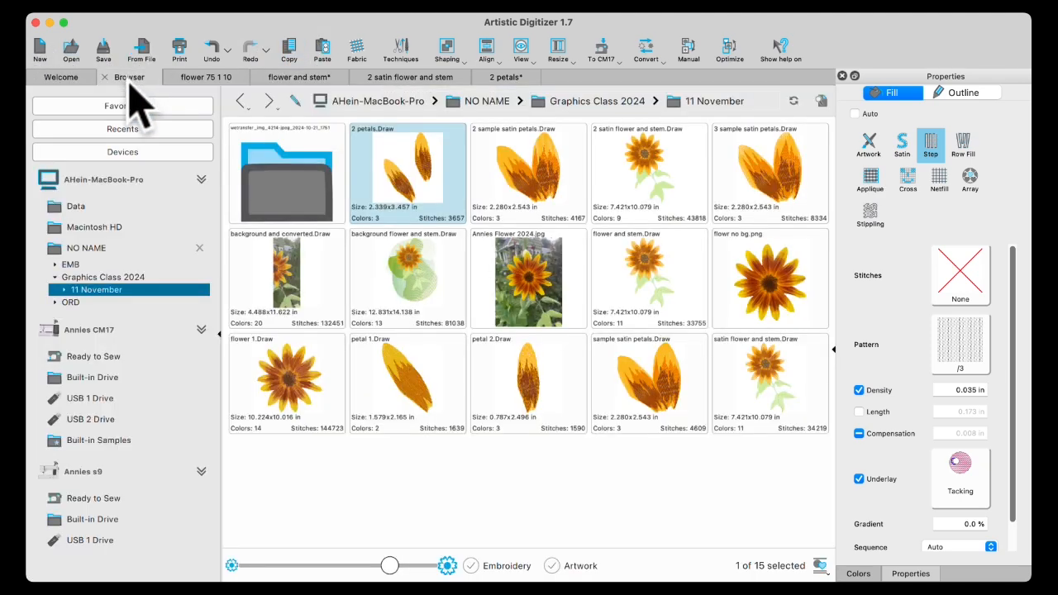
left_click(536, 282)
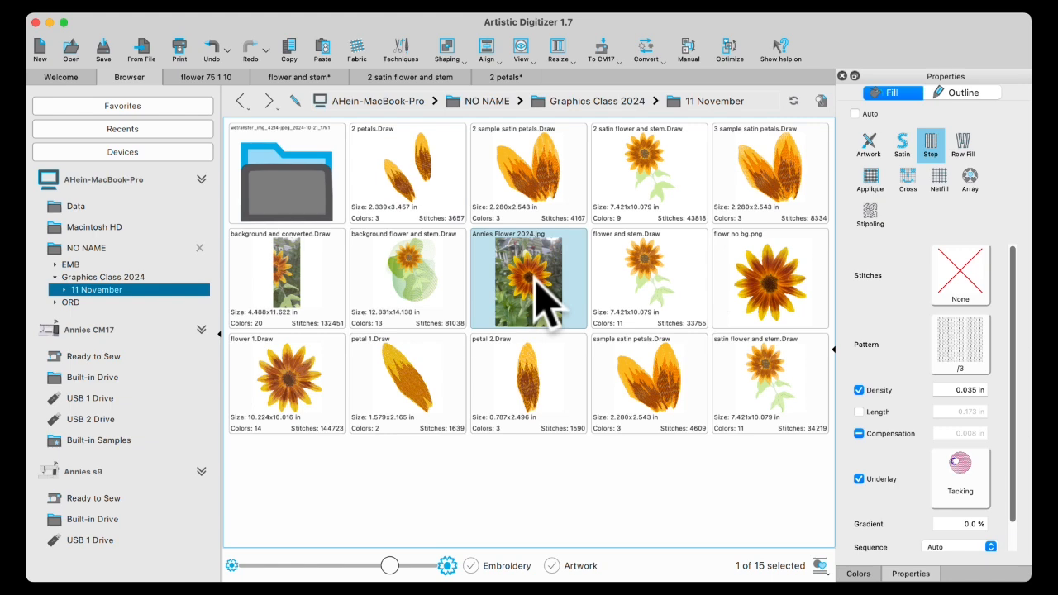
double_click(535, 281)
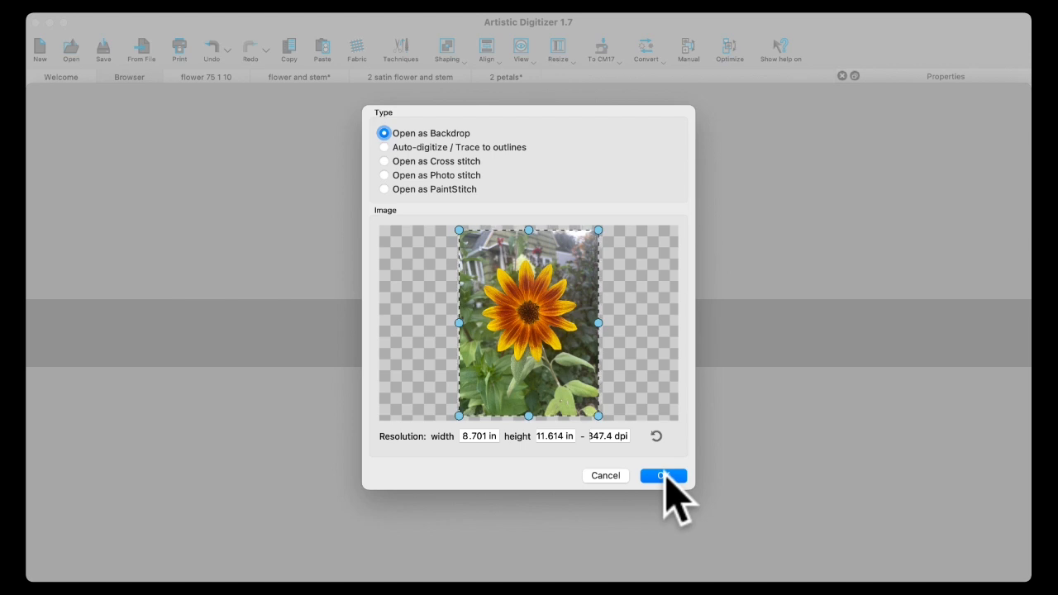
left_click(666, 477)
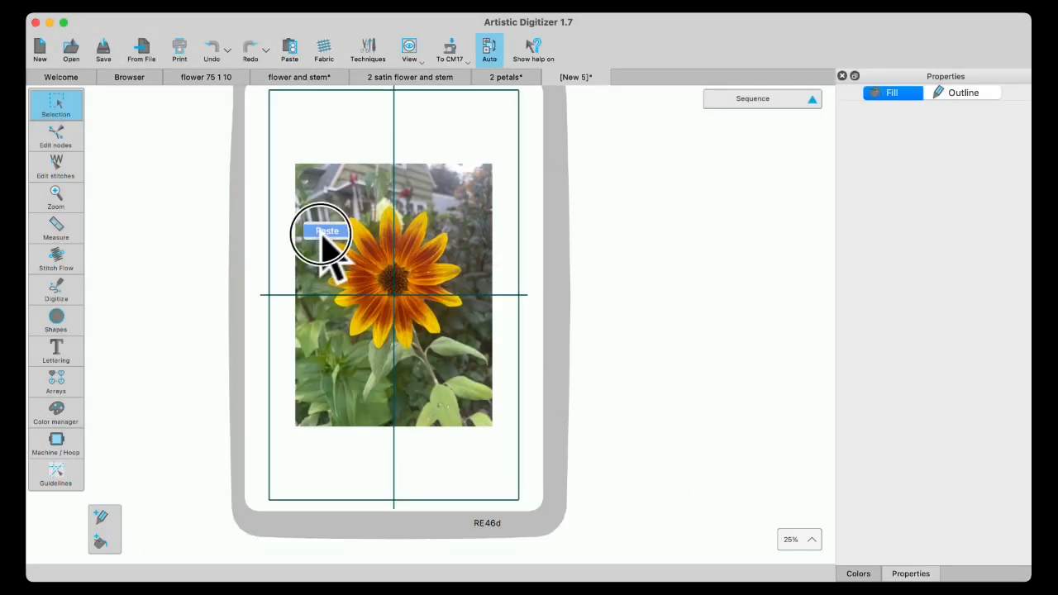
Paste the three copied petal fills onto the flower photo backdrop and clear the selection
left_click(324, 233)
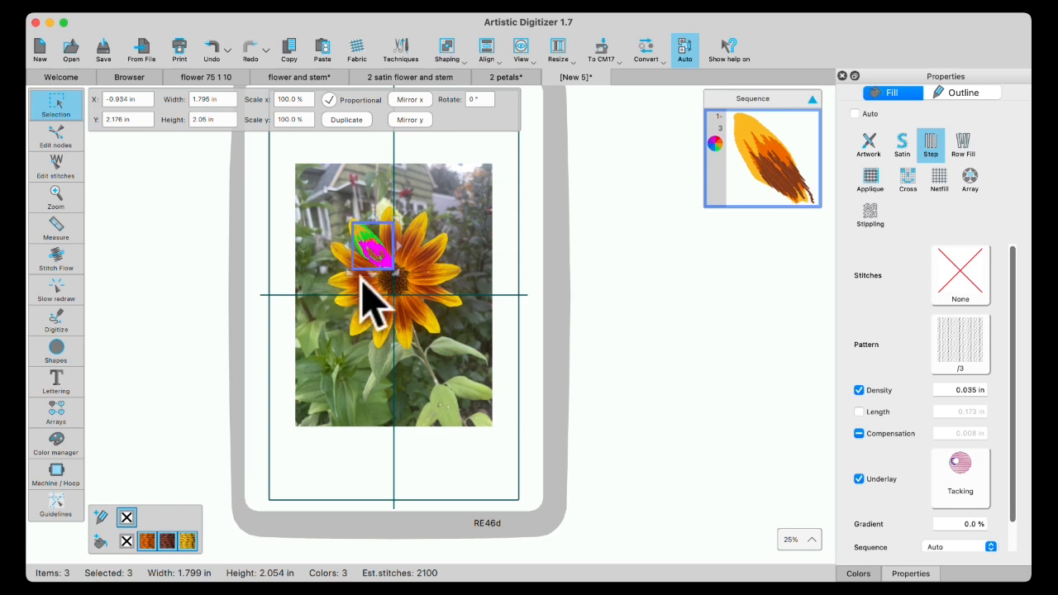
scroll(372, 302, "up", 5)
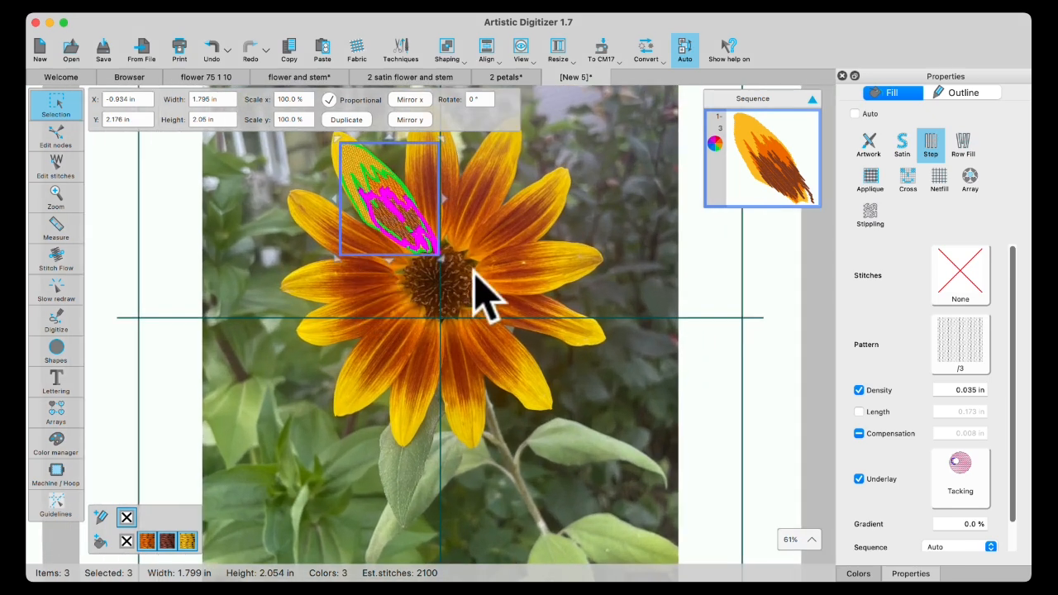
left_click(474, 270)
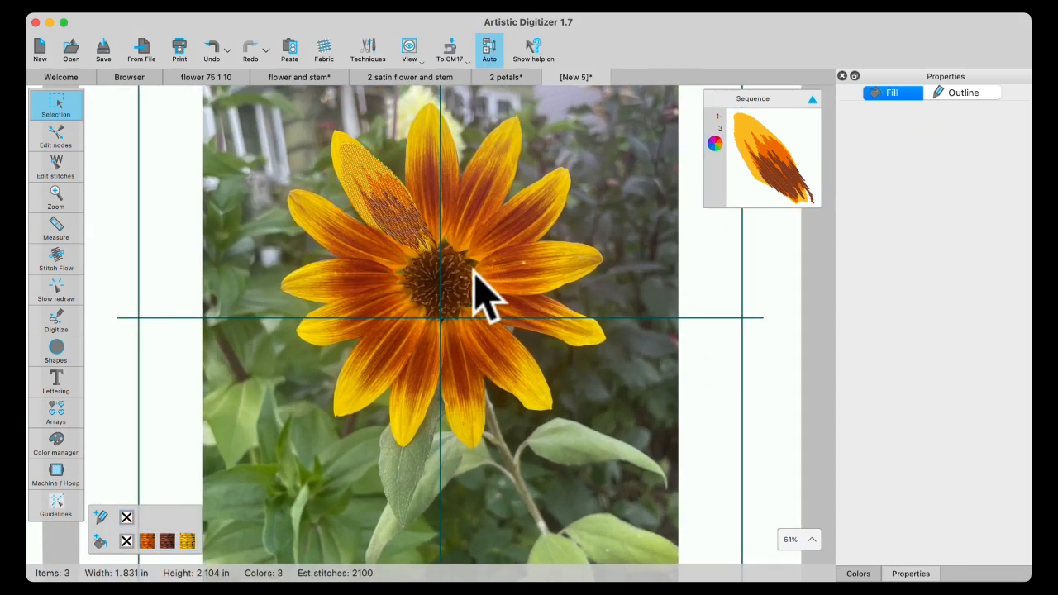
Scale the sunflower photo backdrop to 75%, about 6.48 by 8.65 in, using its backdrop properties
scroll(373, 180, "up", 3)
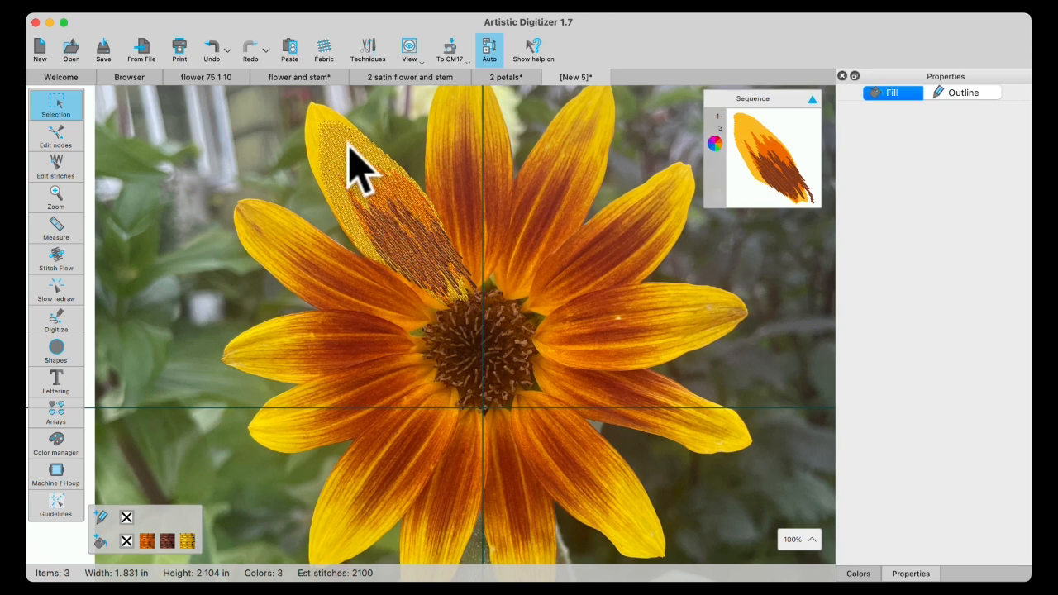
left_click(184, 2)
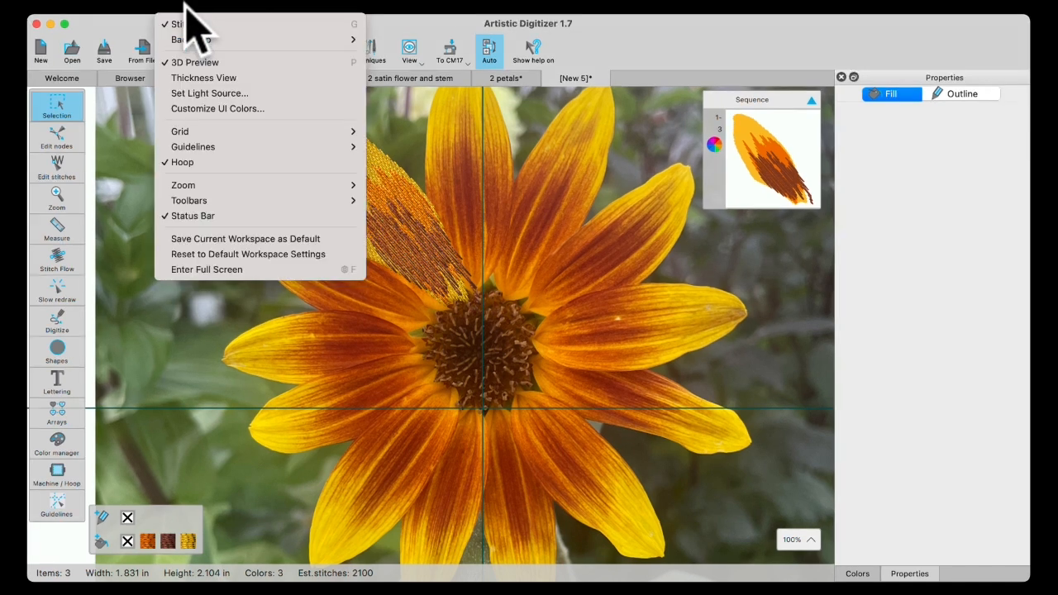
mouse_move(217, 41)
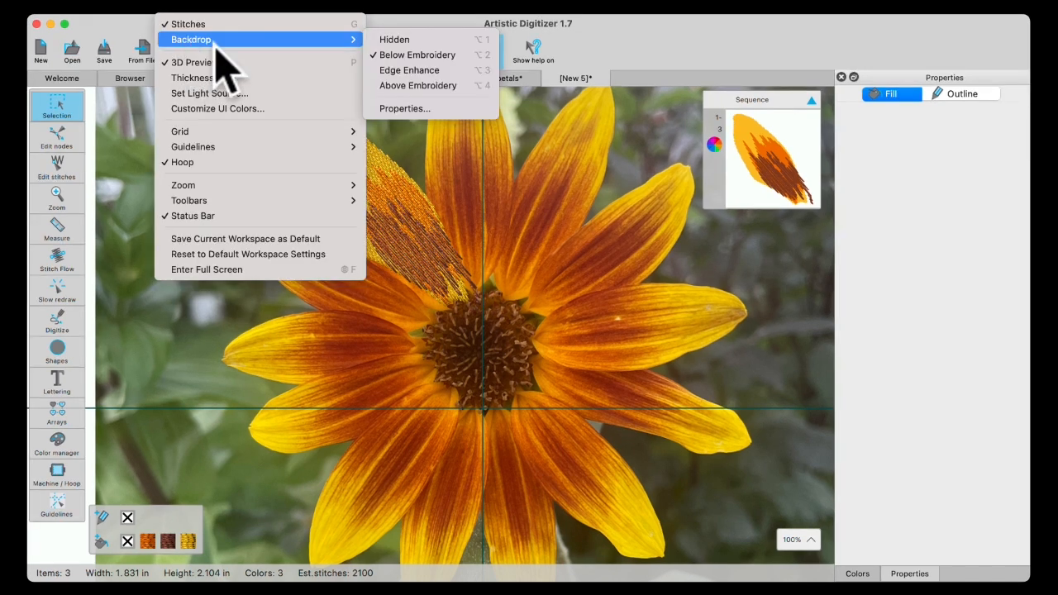
left_click(413, 108)
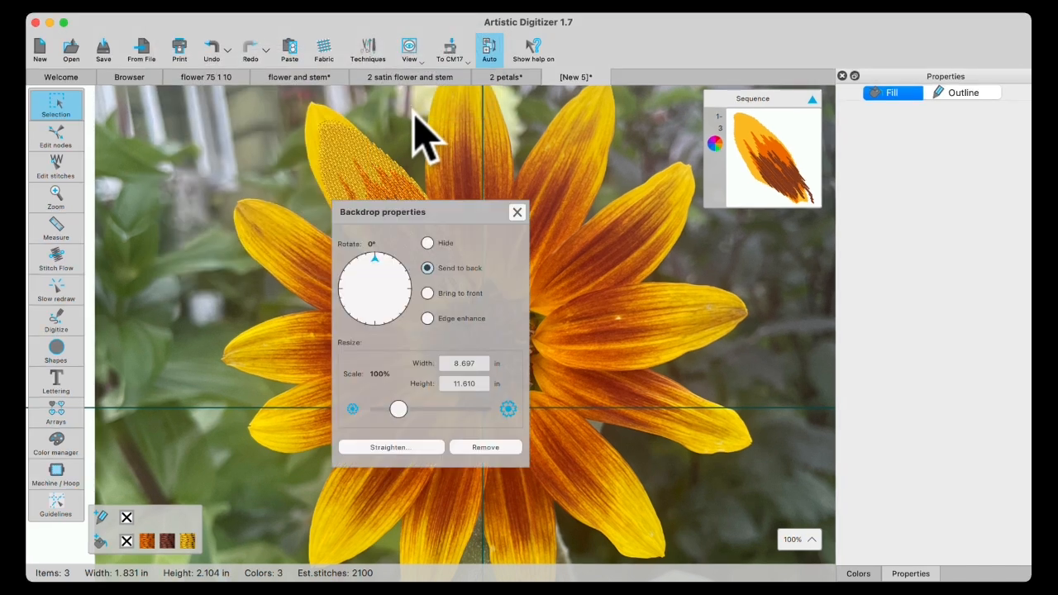
left_click_drag(439, 216, 748, 258)
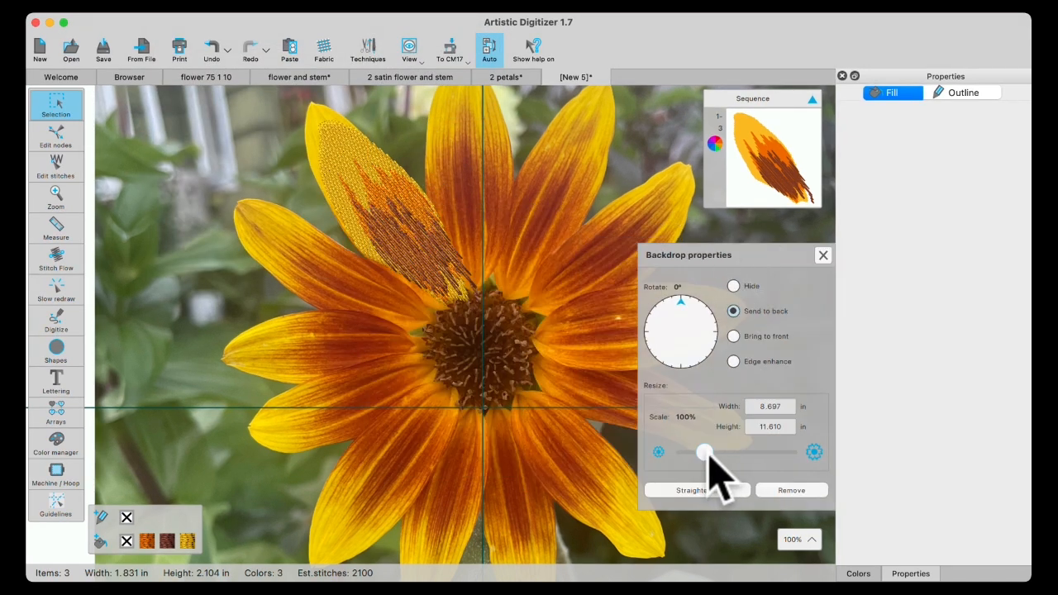
left_click_drag(705, 452, 699, 452)
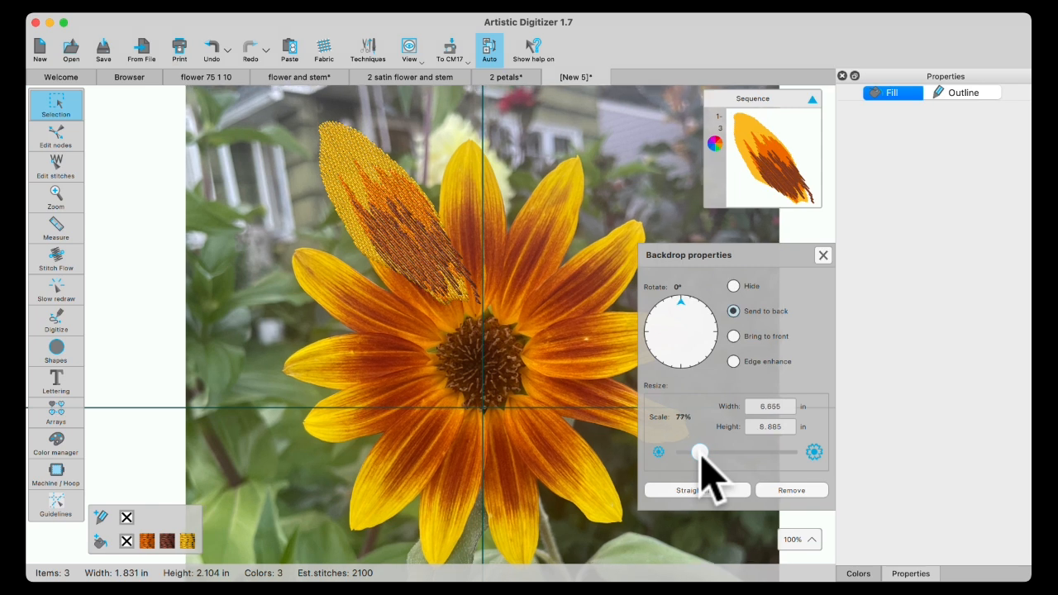
left_click_drag(699, 452, 698, 452)
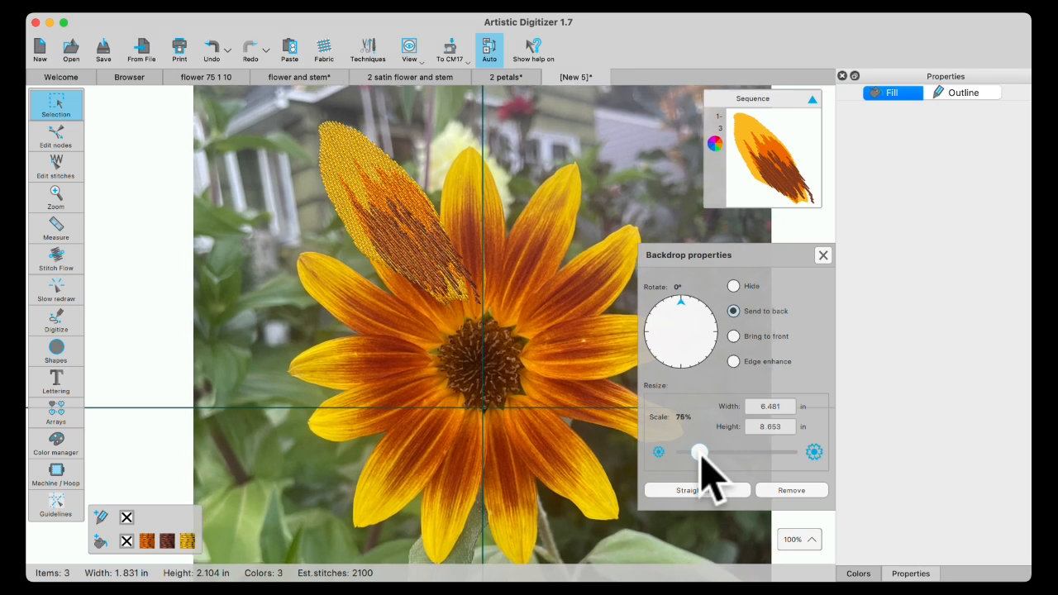
Move the grouped stitched petal onto the photo's upper-left petal, clear the selection and close the backdrop properties
left_click(355, 176)
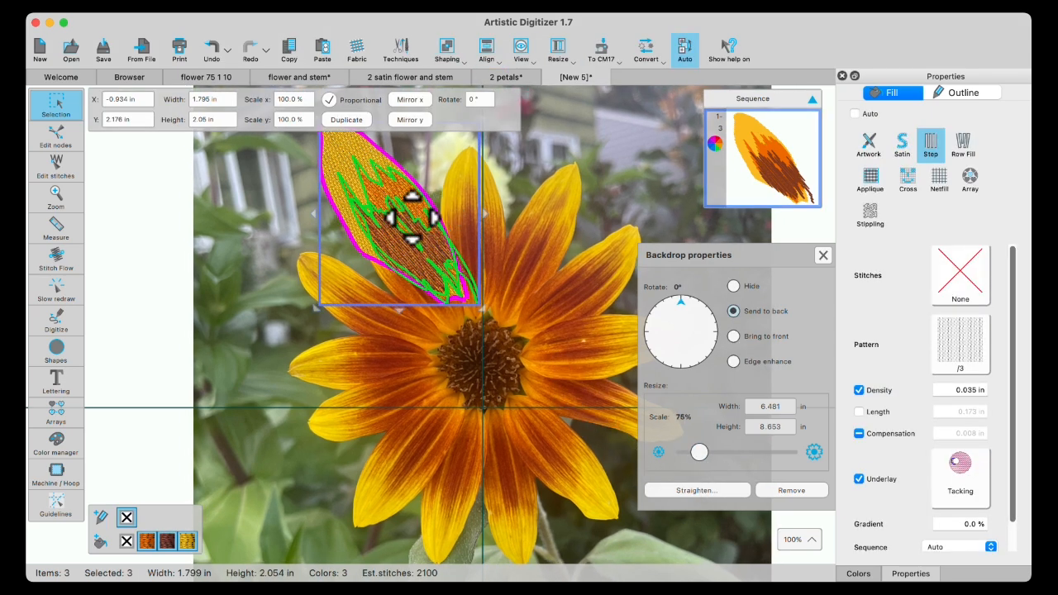
left_click_drag(407, 208, 381, 244)
left_click(279, 230)
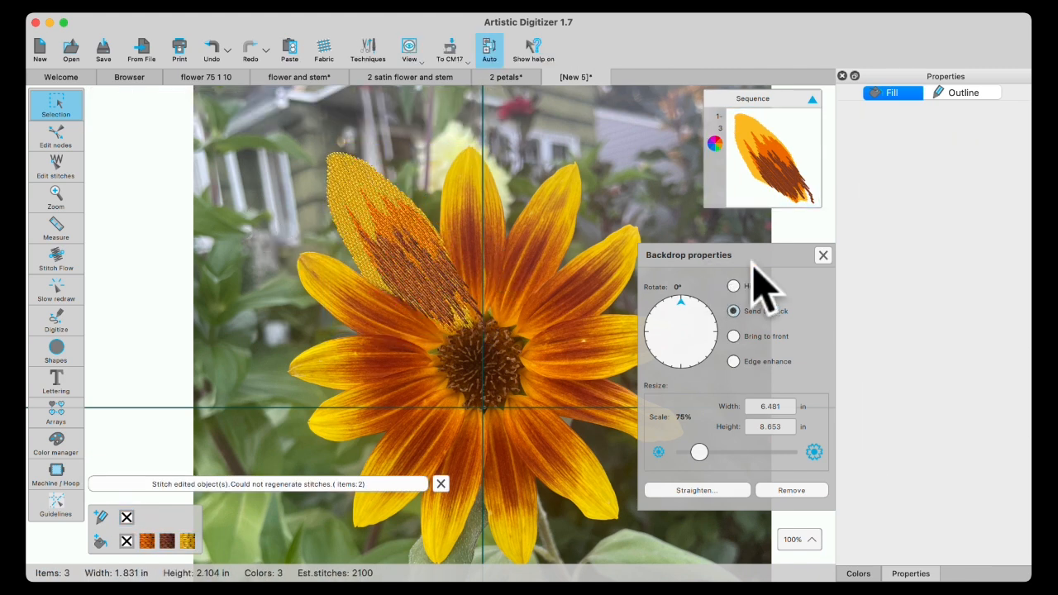
left_click(822, 256)
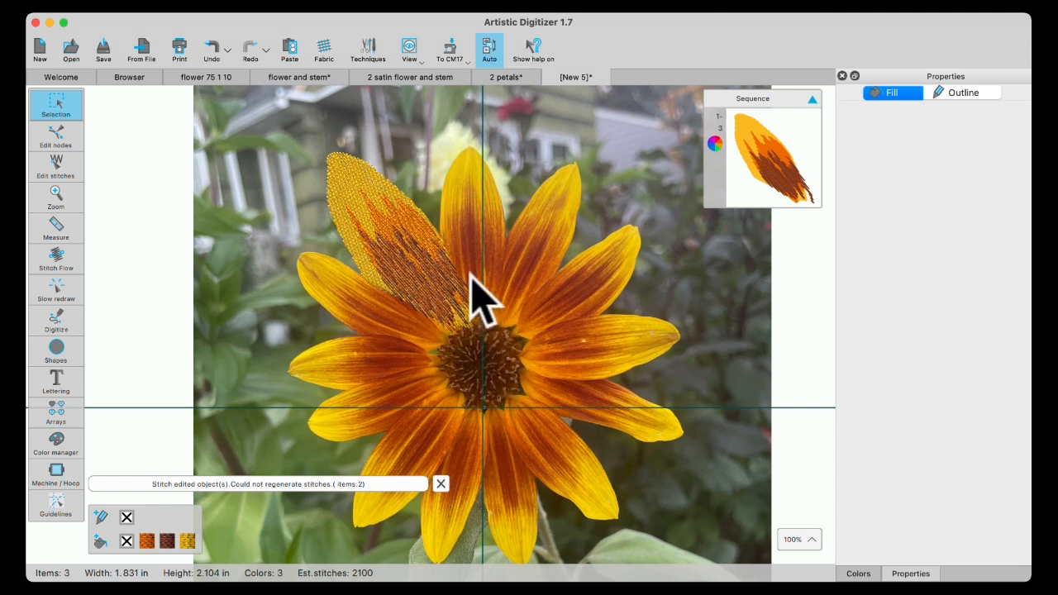
Ungroup the stitched petal into its three separate fills and clear the selection
scroll(447, 290, "up", 5)
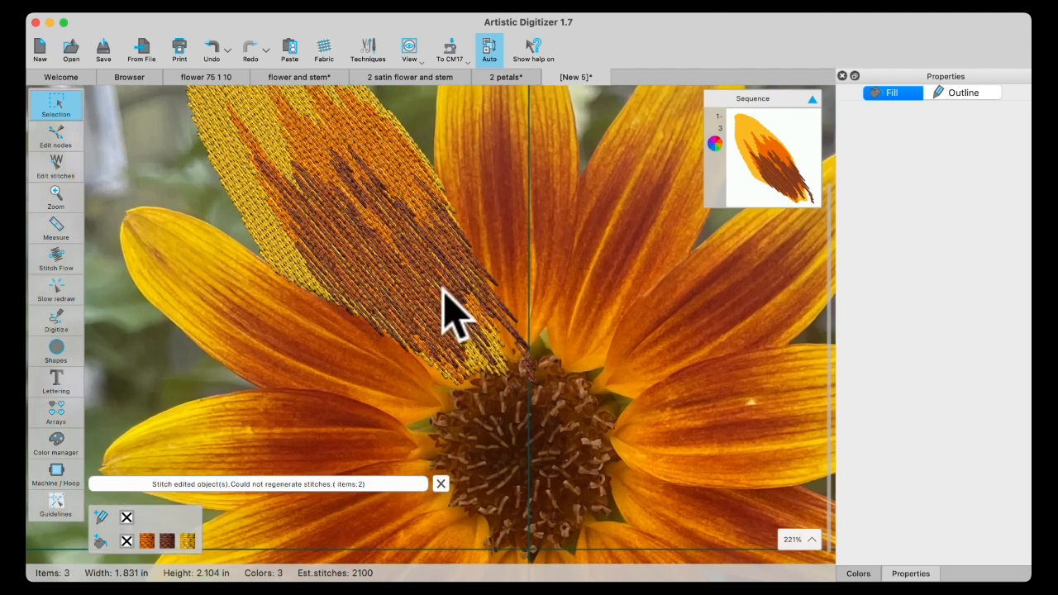
left_click(482, 275)
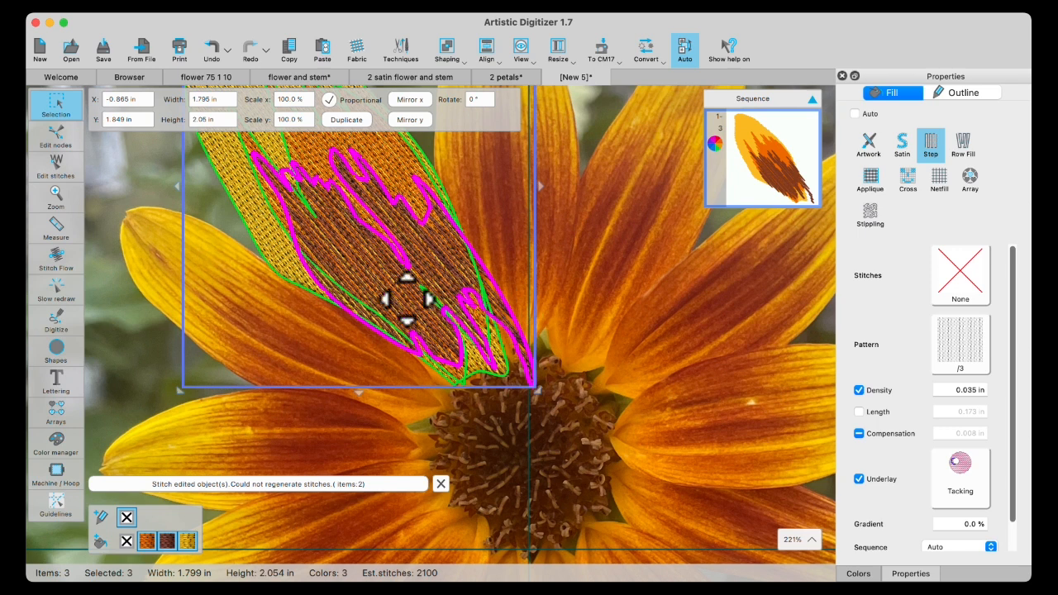
right_click(323, 195)
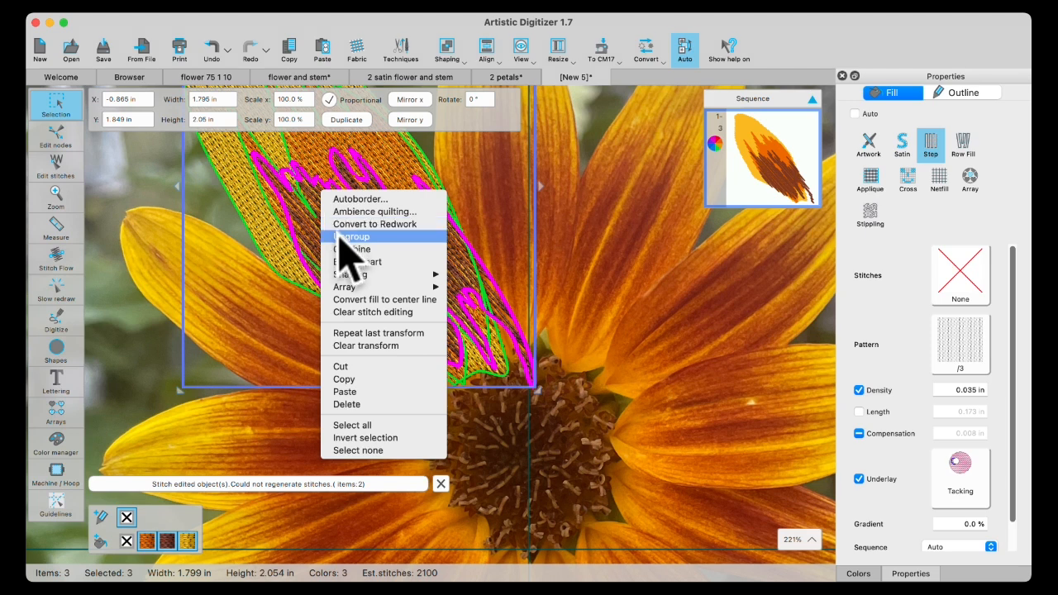
left_click(345, 240)
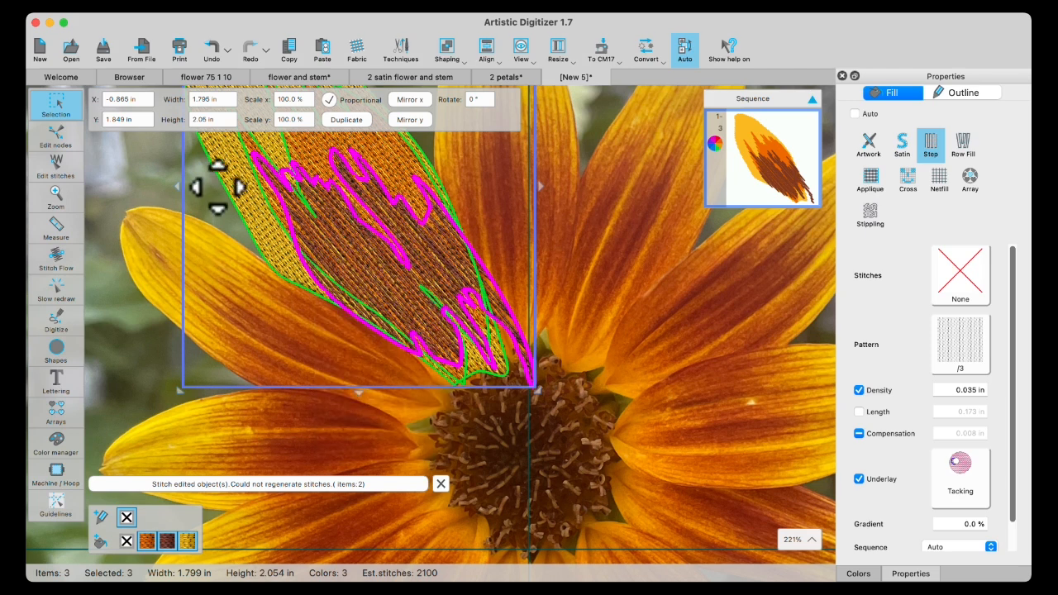
left_click(587, 335)
Edit the nodes of the brown fill, shortening its lower tip and deleting the surplus node there
left_click(496, 319)
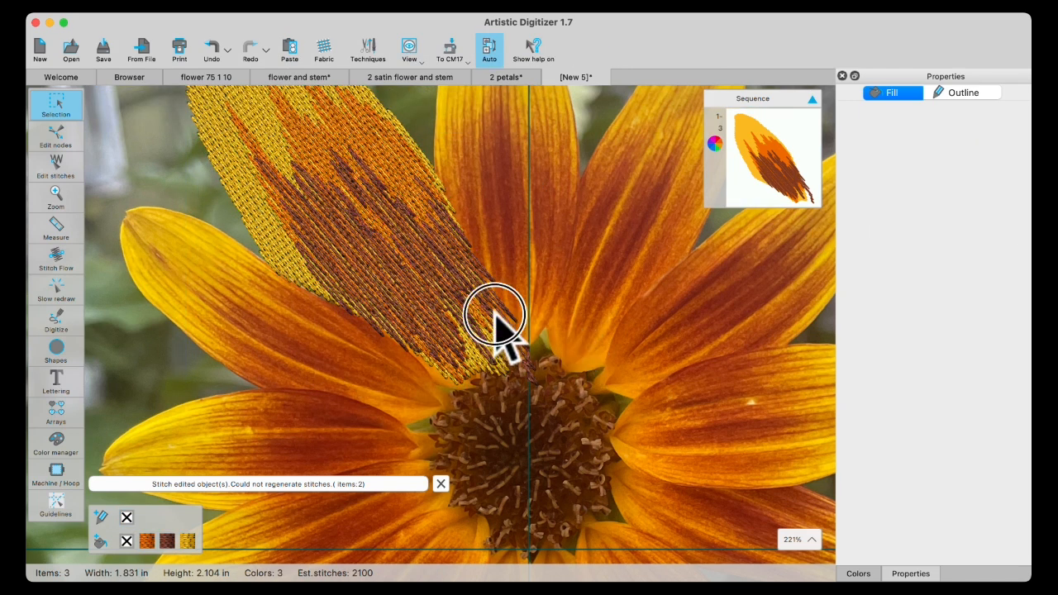
left_click(55, 199)
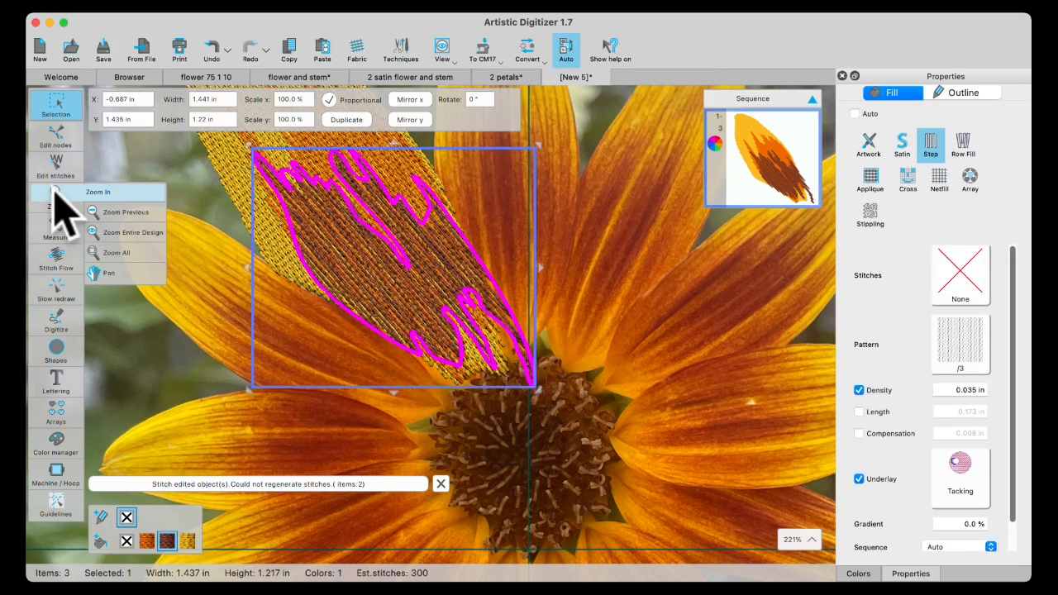
left_click(56, 135)
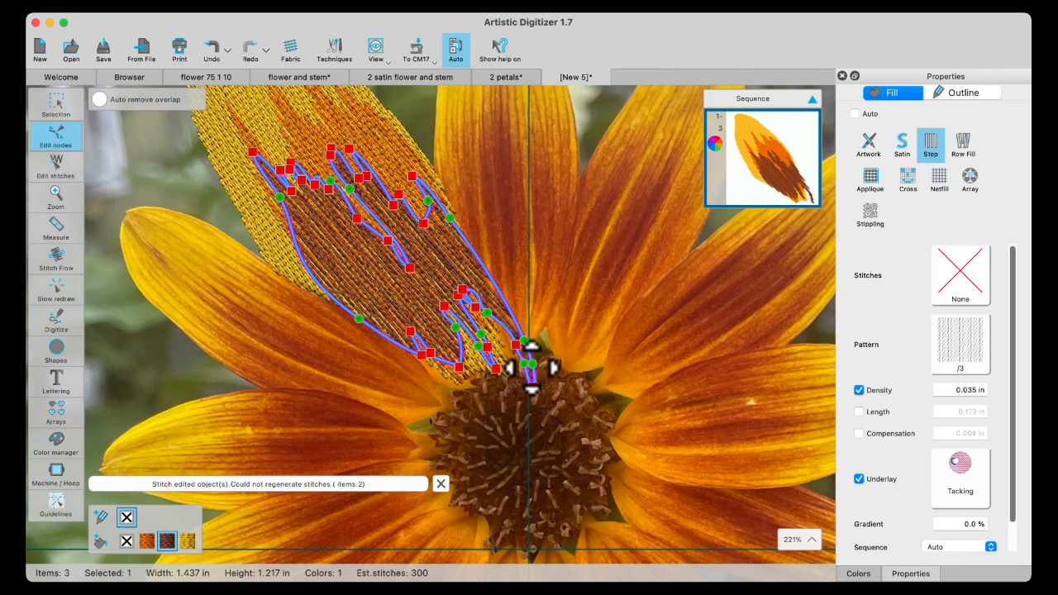
scroll(529, 368, "up", 3)
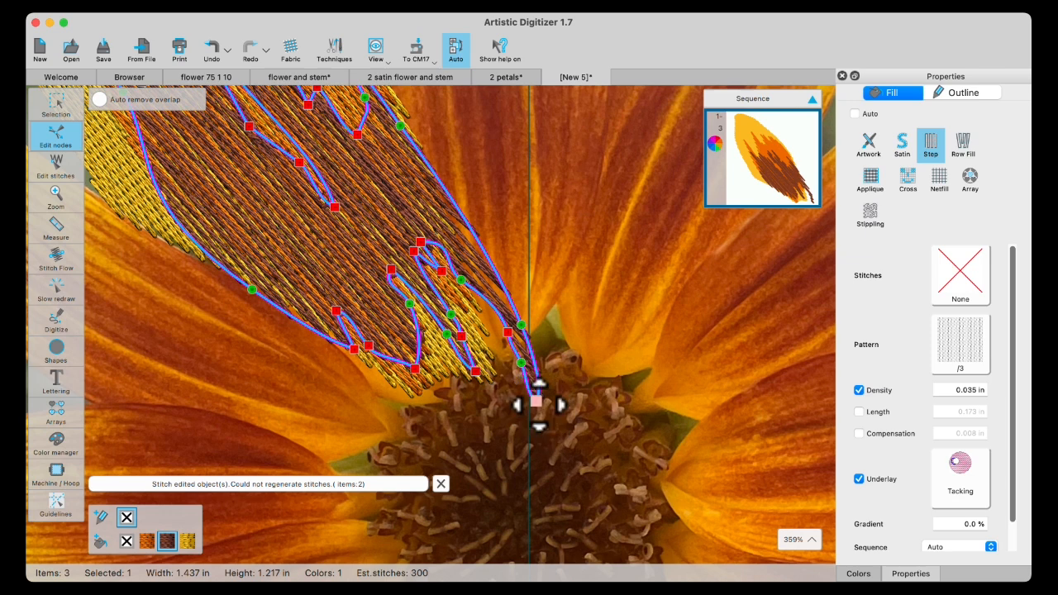
left_click_drag(537, 400, 533, 379)
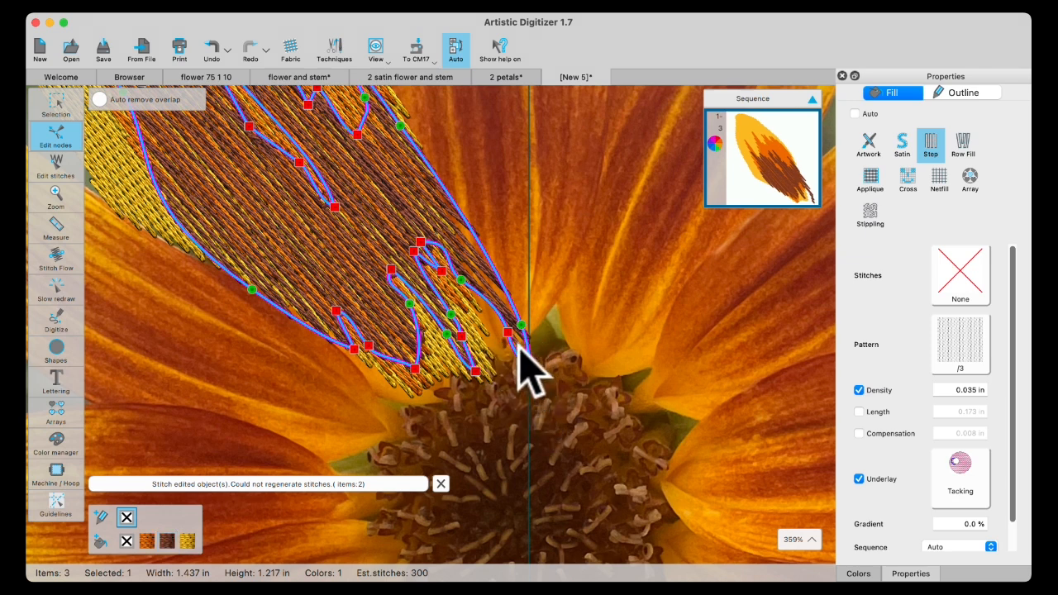
left_click_drag(518, 345, 521, 325)
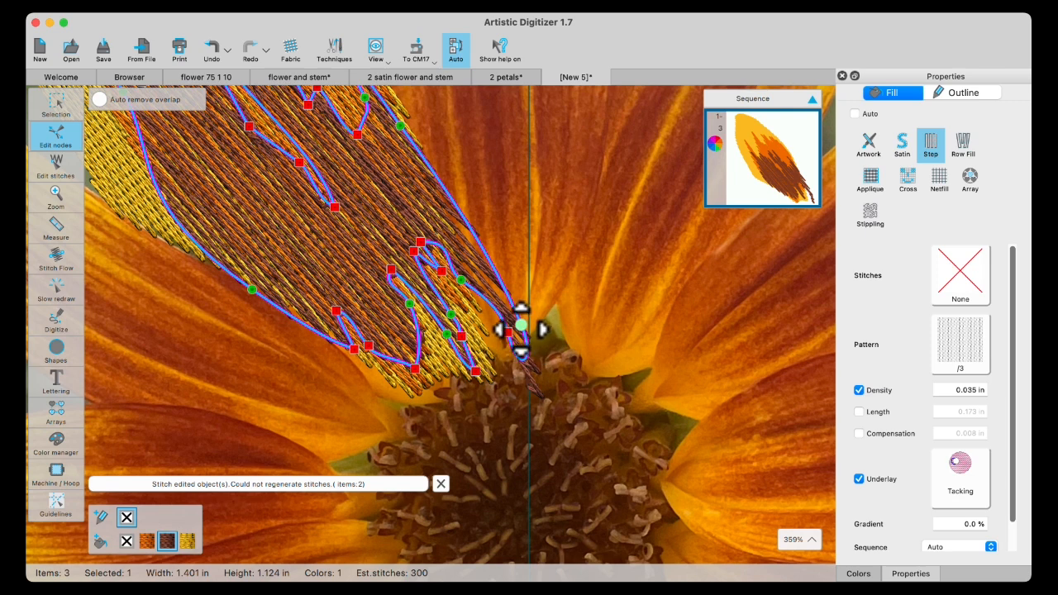
key("Delete")
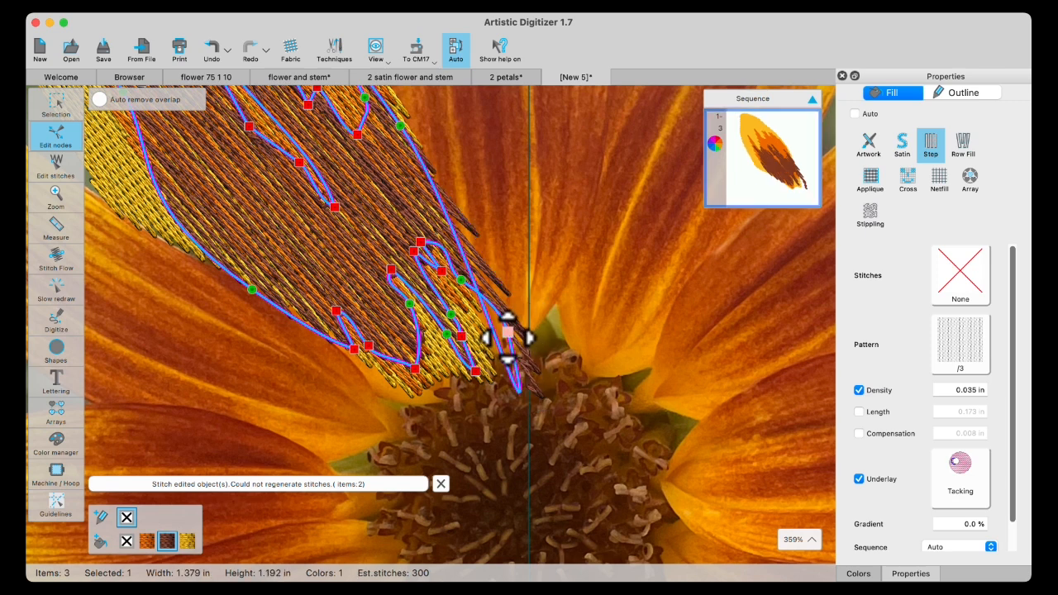
Straighten the curve at the brown fill's lower tip and pull its end node inside the petal, then finish node editing
left_click(508, 332)
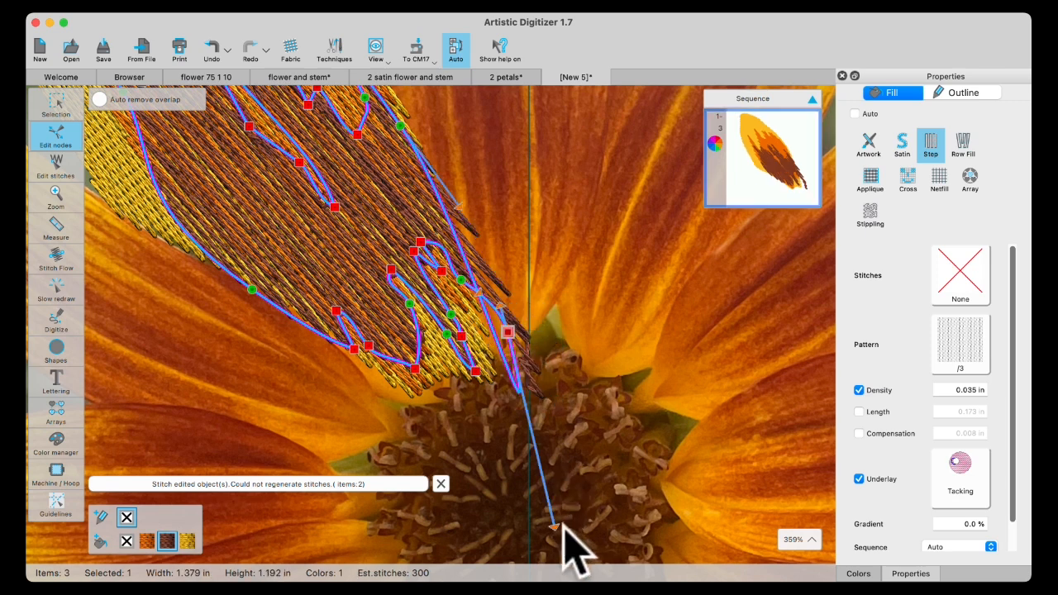
left_click_drag(450, 385, 446, 208)
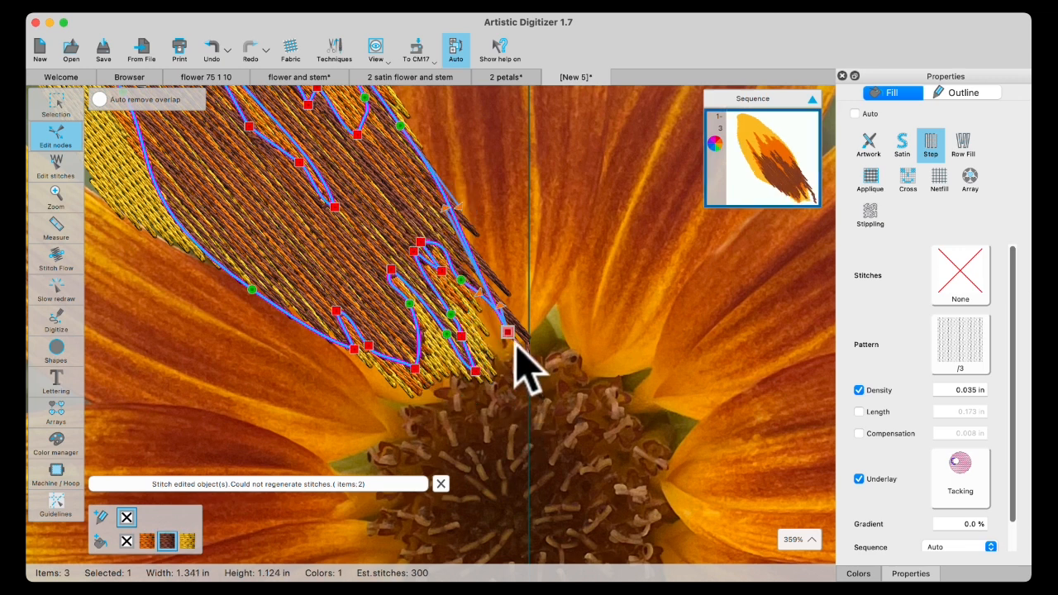
left_click_drag(506, 332, 493, 355)
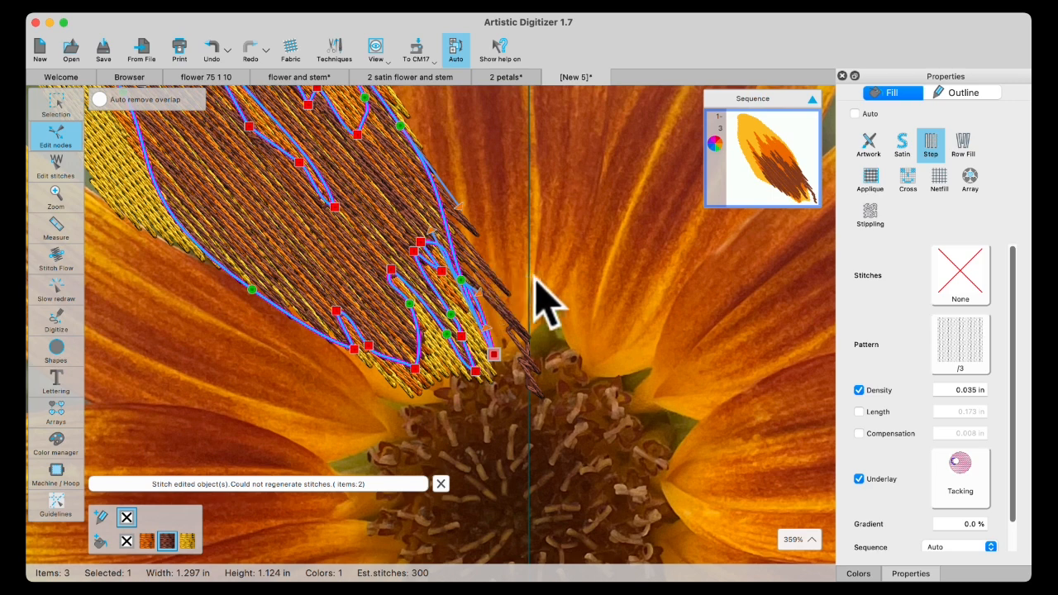
left_click(54, 103)
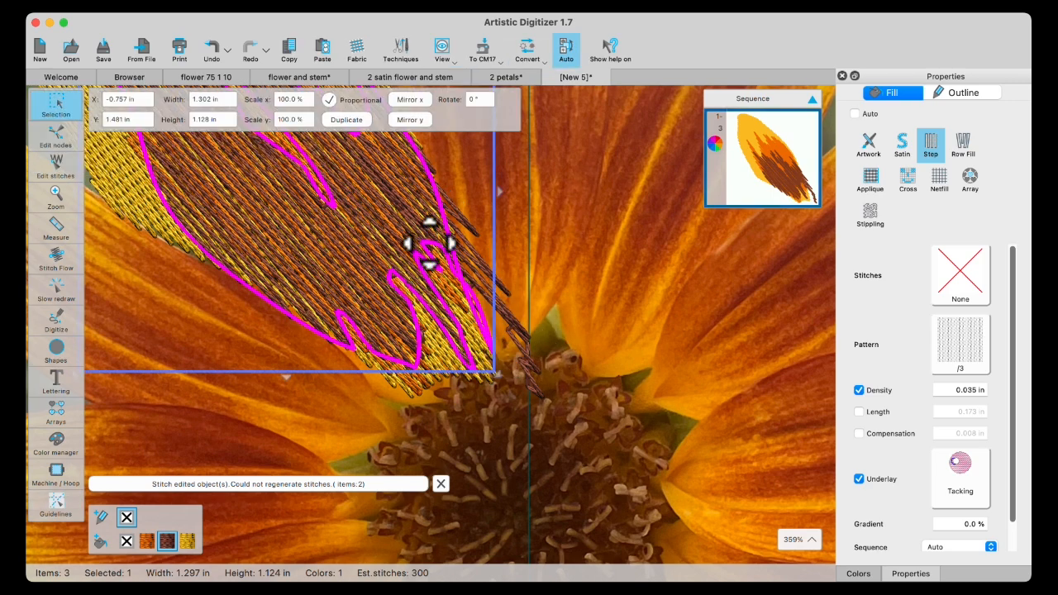
left_click(514, 334)
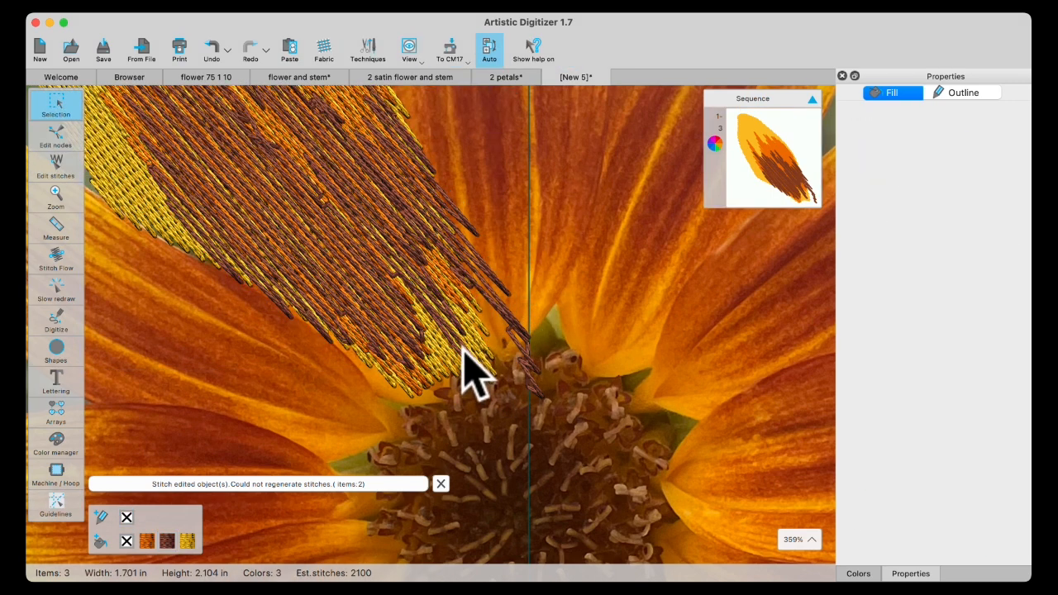
scroll(467, 372, "down", 3)
left_click(441, 483)
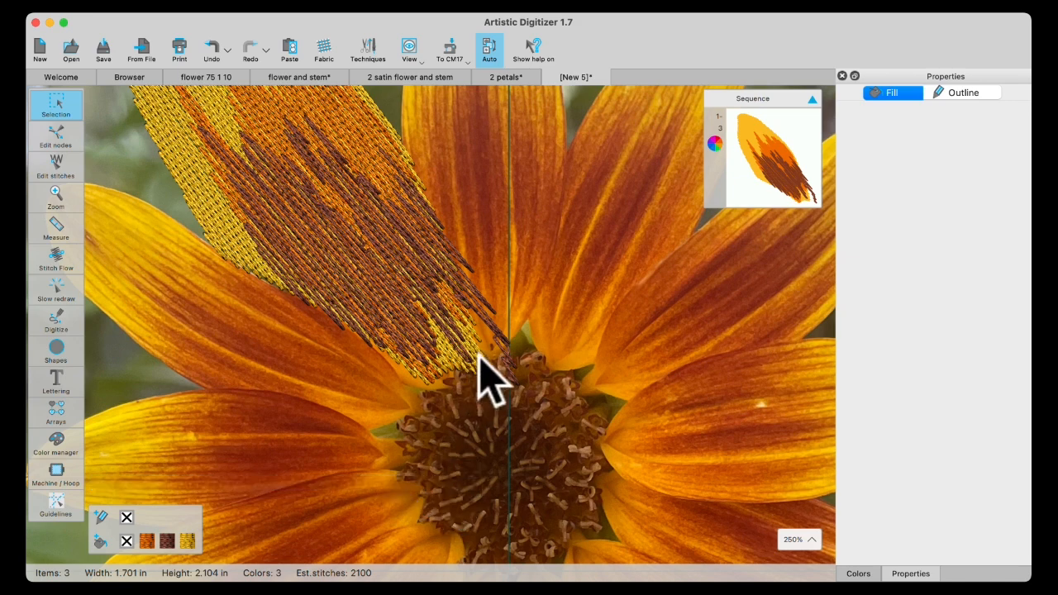
Edit the brown fill's nodes again, bulging its upper-right outline toward the petal edge and moving the lower-right curve node outward
scroll(480, 356, "up", 4)
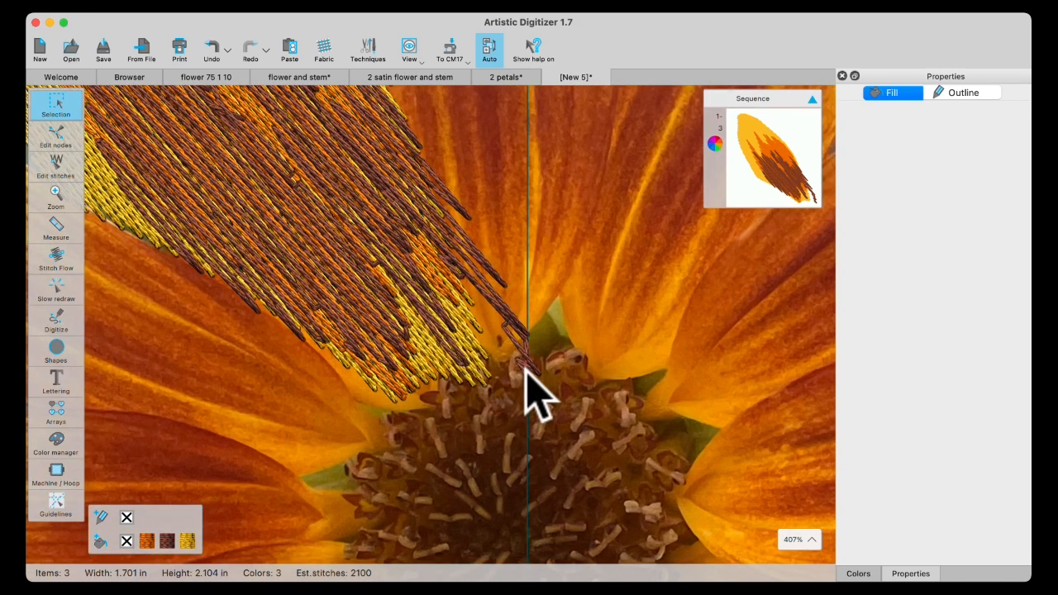
left_click(352, 166)
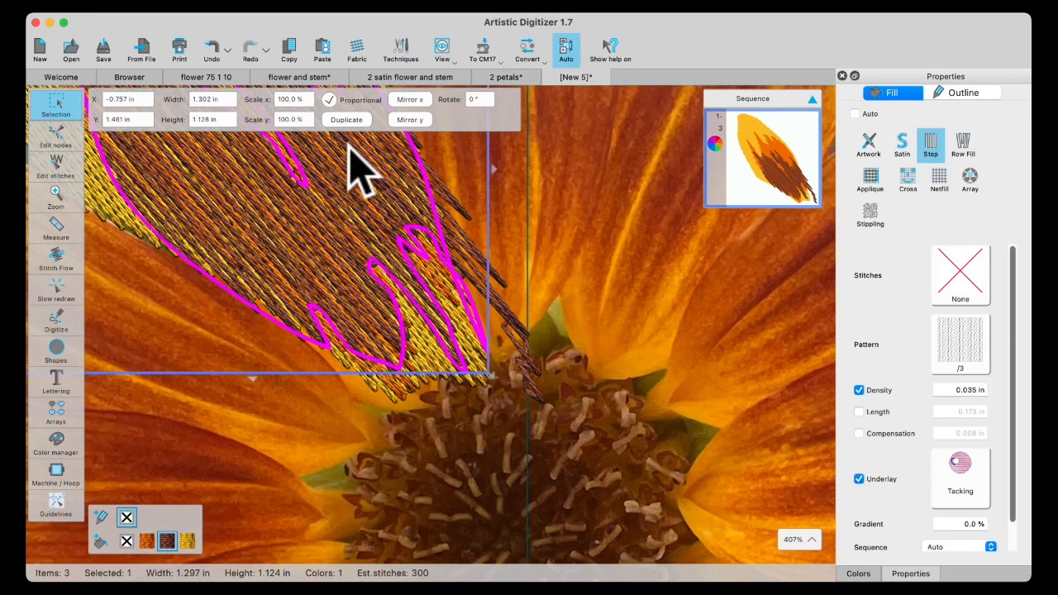
left_click(60, 136)
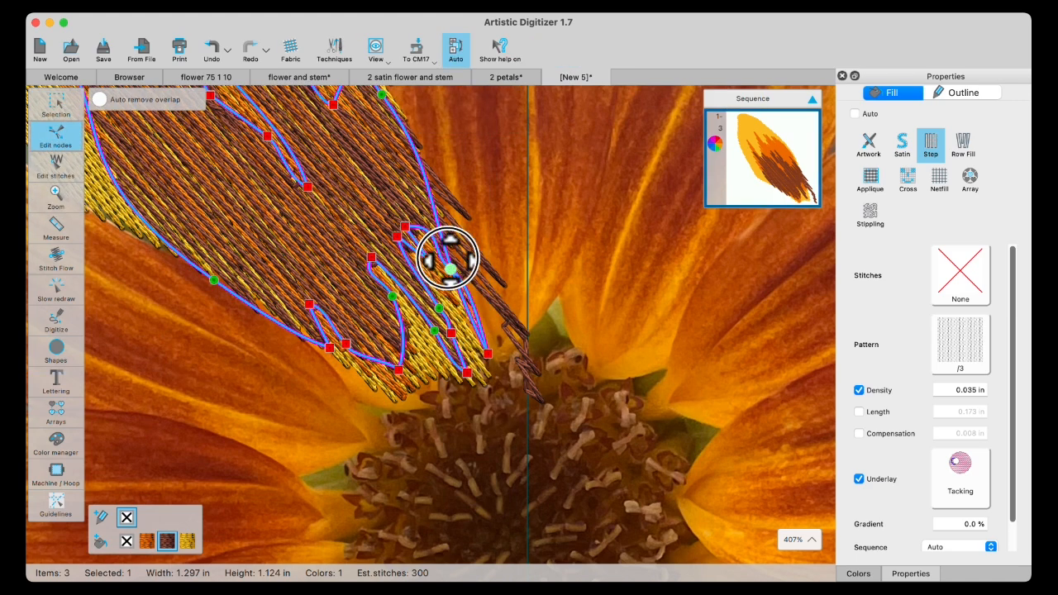
scroll(443, 285, "up", 5)
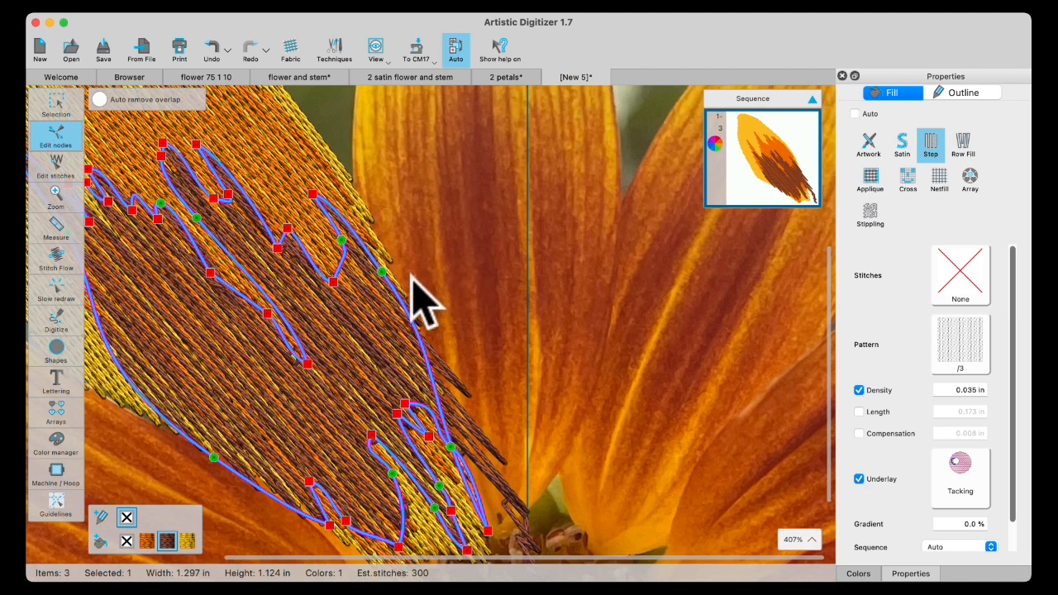
left_click_drag(380, 269, 372, 237)
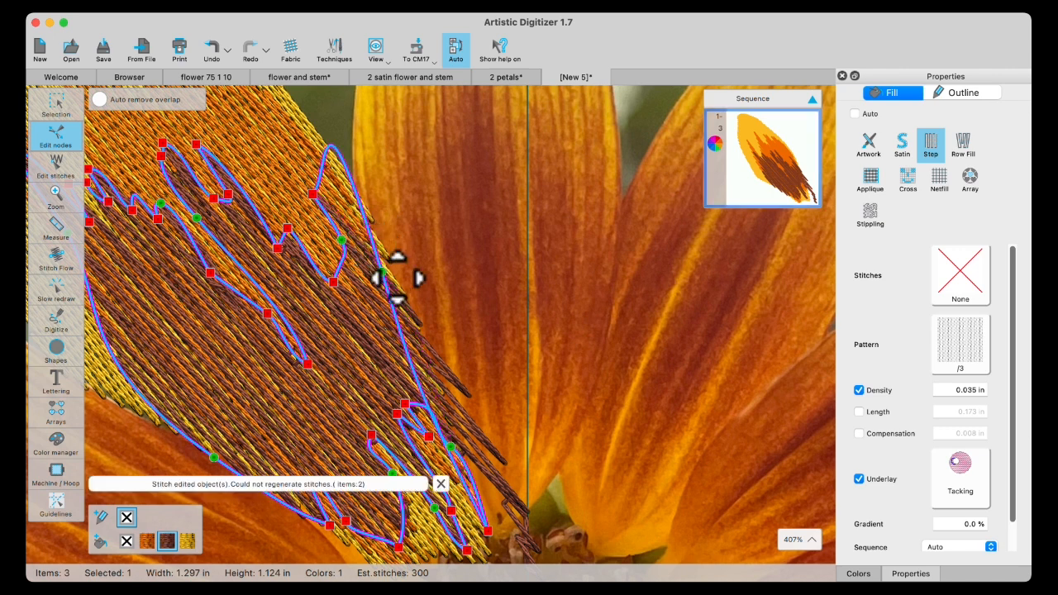
left_click_drag(451, 447, 459, 423)
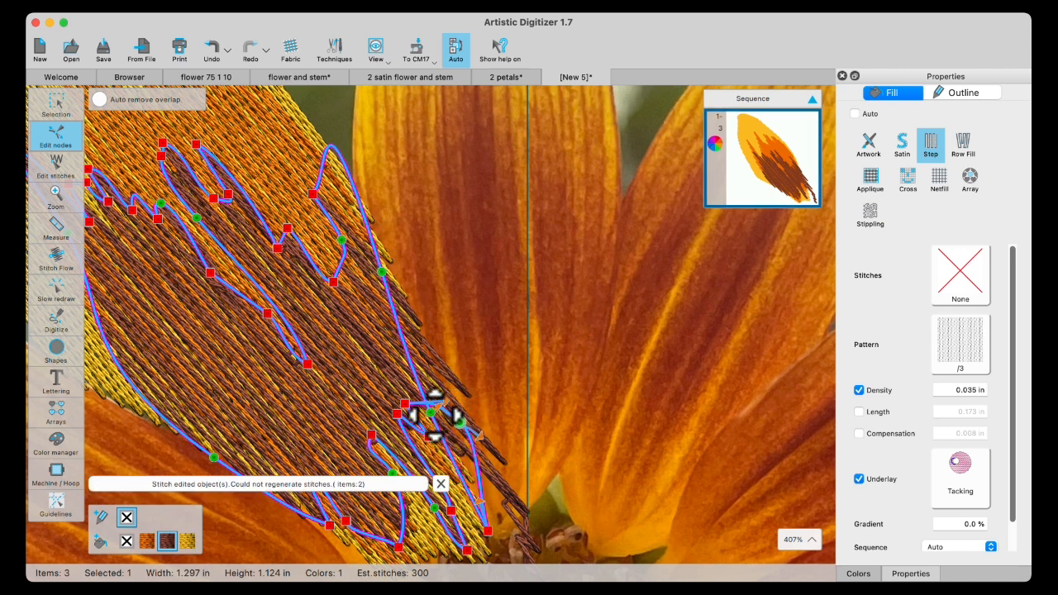
Regenerate the brown fill's stitches to match its edited outline, leave node editing and clear the selection
left_click(400, 488)
left_click(604, 321)
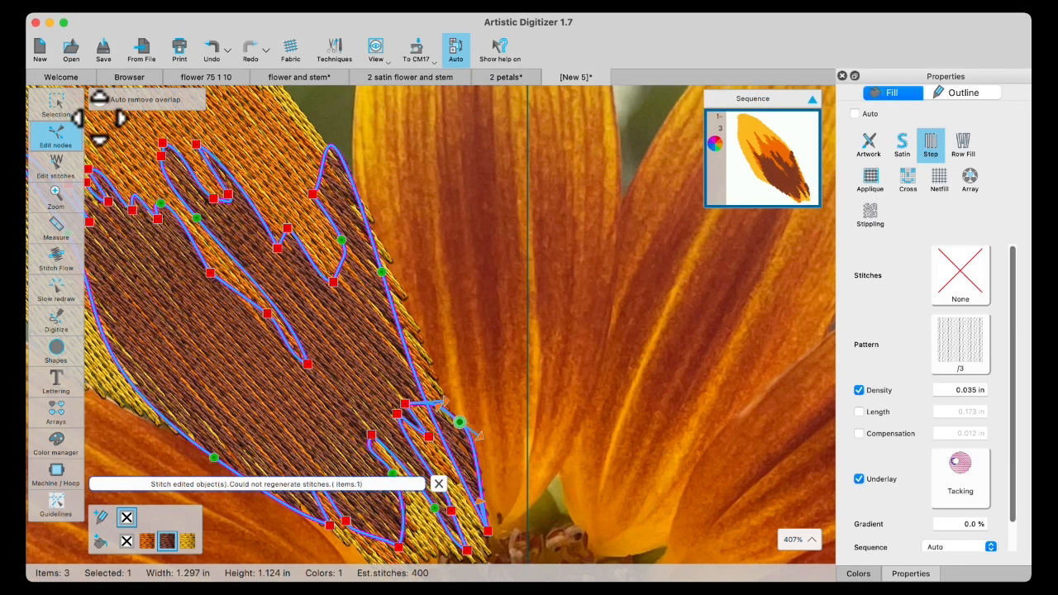
left_click(57, 104)
left_click(550, 385)
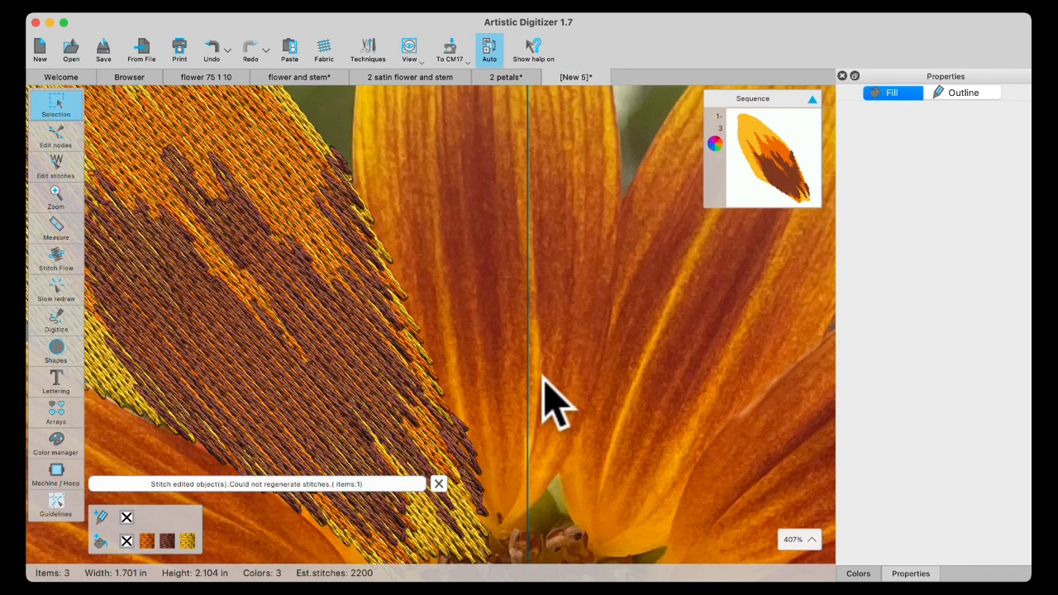
Dismiss the stitch regeneration message and select all three layers of the stitched petal
scroll(544, 381, "down", 3)
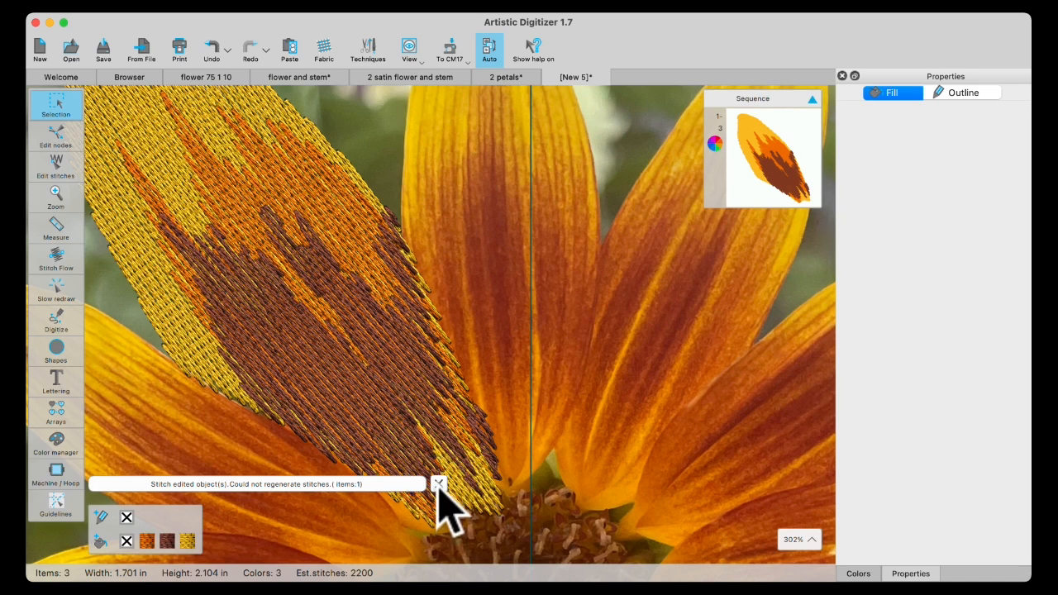
left_click(439, 484)
scroll(322, 294, "down", 3)
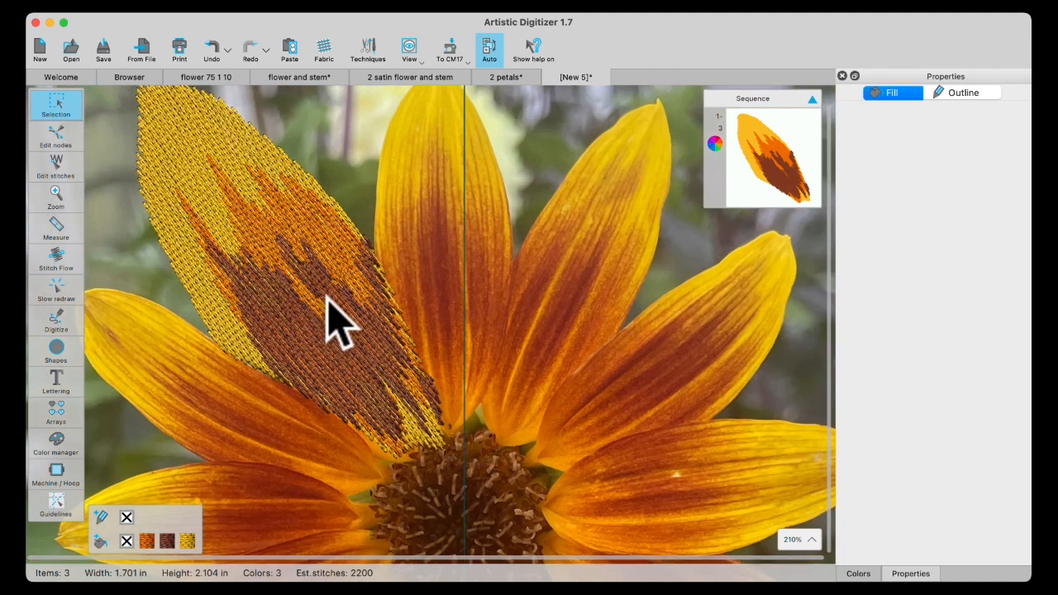
scroll(328, 299, "down", 3)
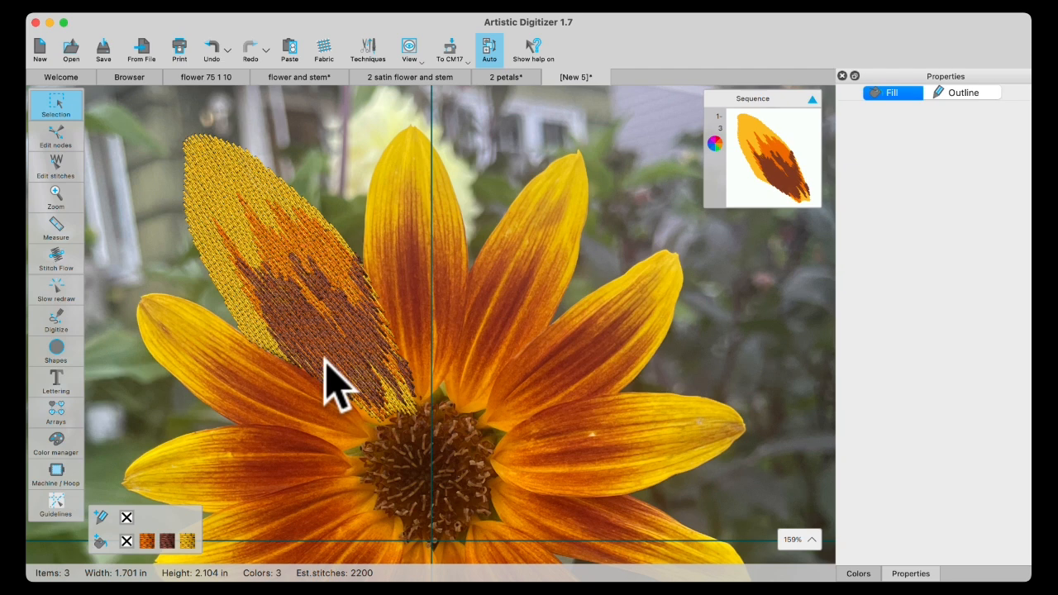
left_click(196, 171)
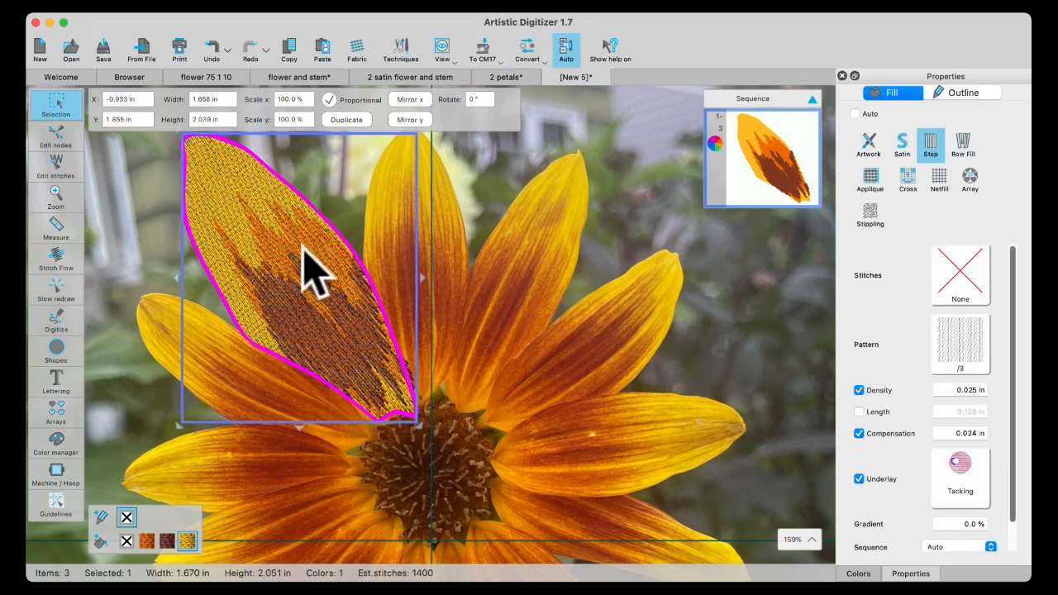
key("super+a")
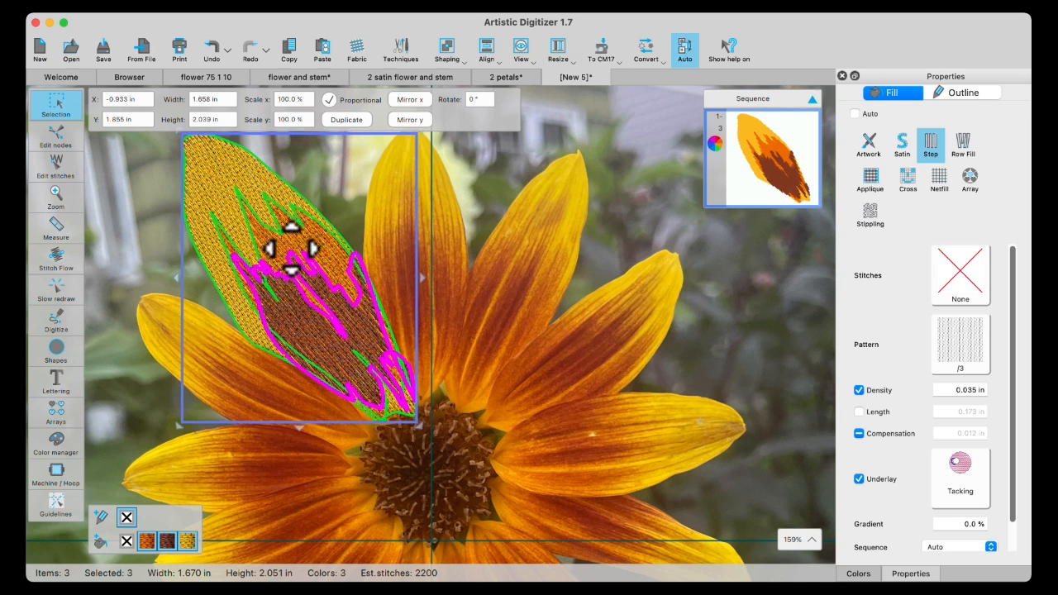
Move the petal's rotation center to the middle of the flower and rotate a copy of the petal onto the upright neighboring petal
scroll(290, 248, "down", 3)
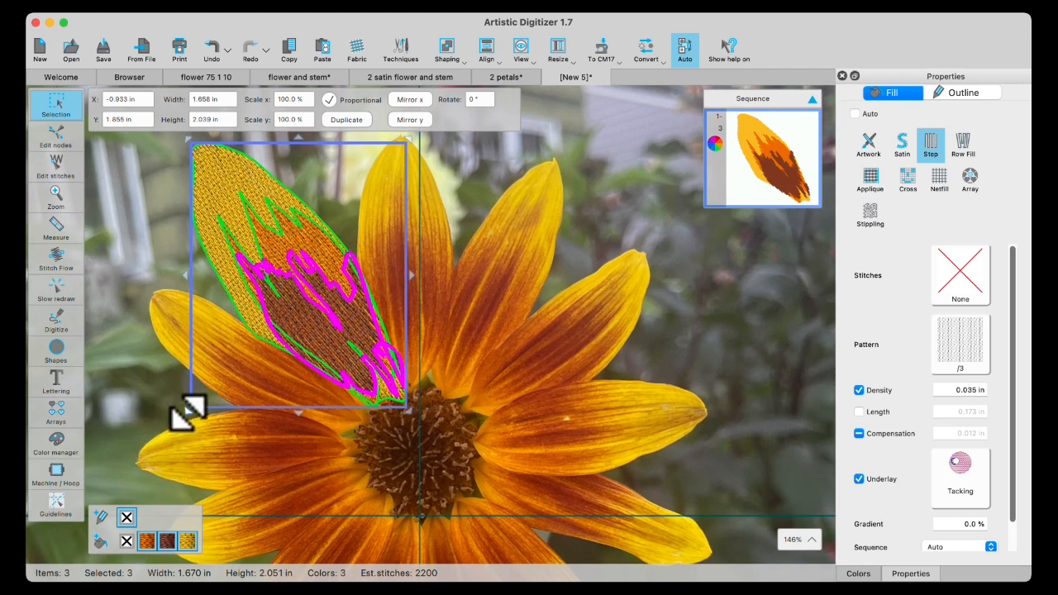
left_click(189, 411)
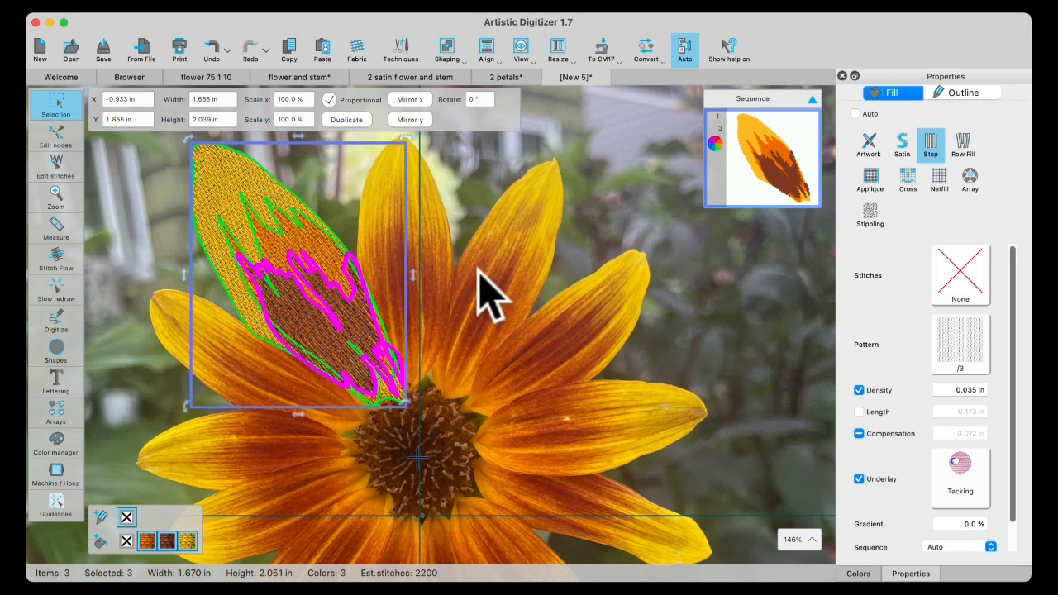
scroll(335, 238, "up", 1)
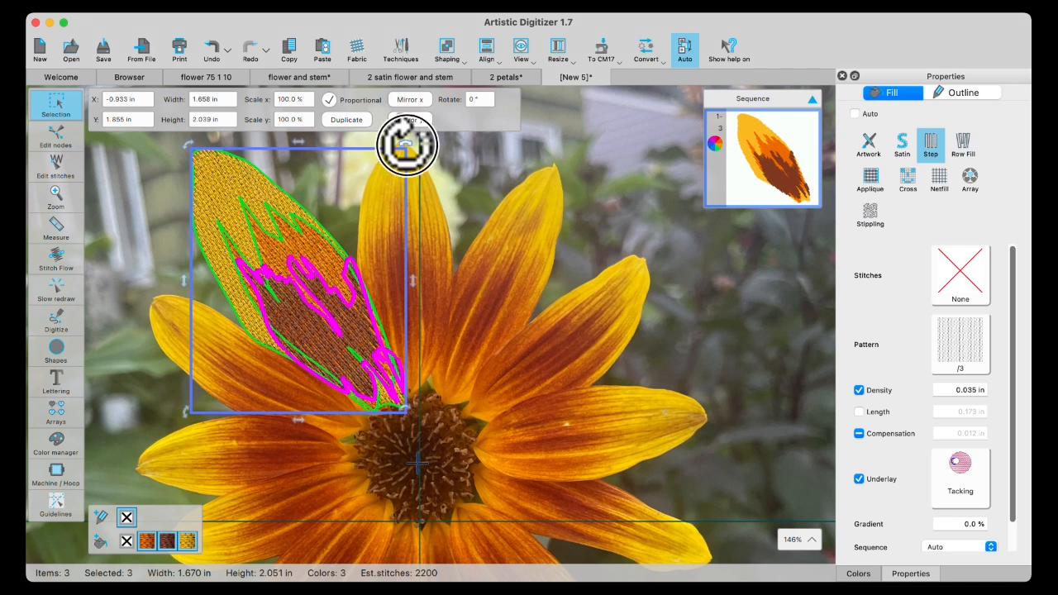
left_click_drag(407, 145, 534, 244)
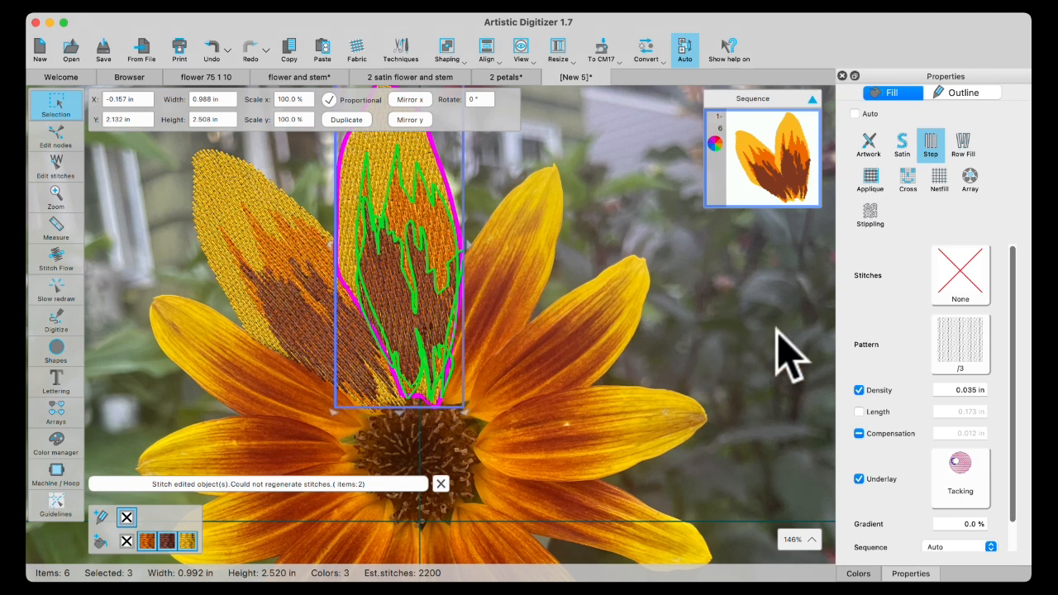
Repeat the rotated petal copy clockwise around the flower's center until the copies come back round to the original petal
key("super+d")
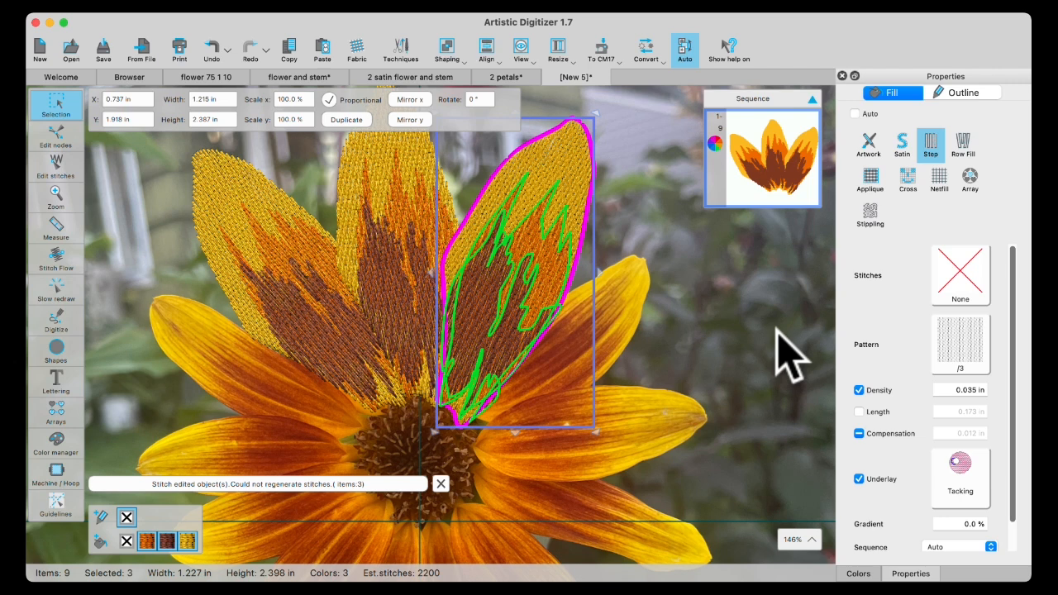
key("super+d")
key("super+d")
key("super+d")
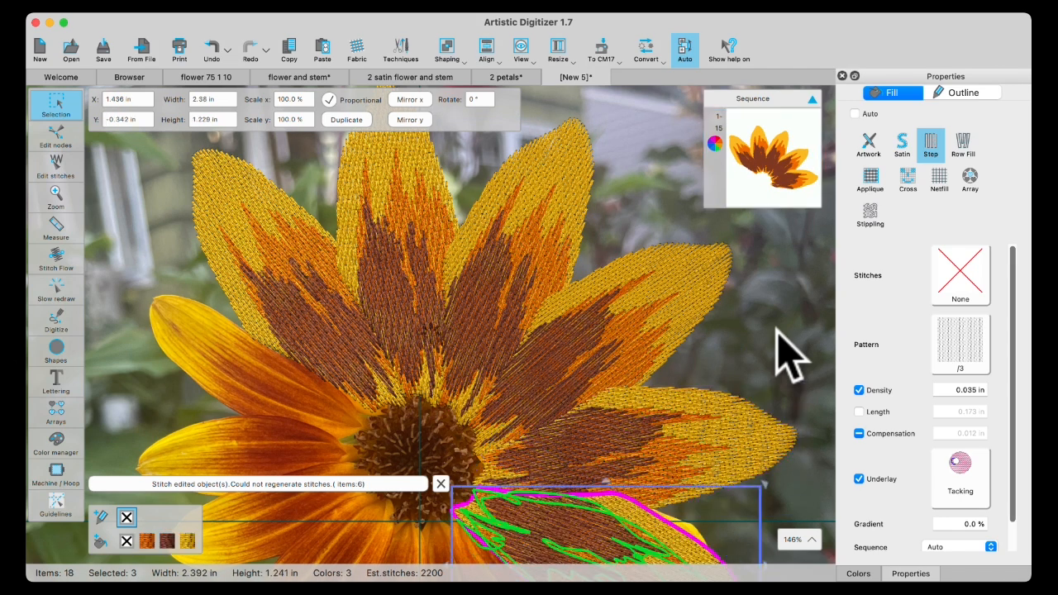
key("super+d")
key("super+d")
key("super+d")
key("super+d")
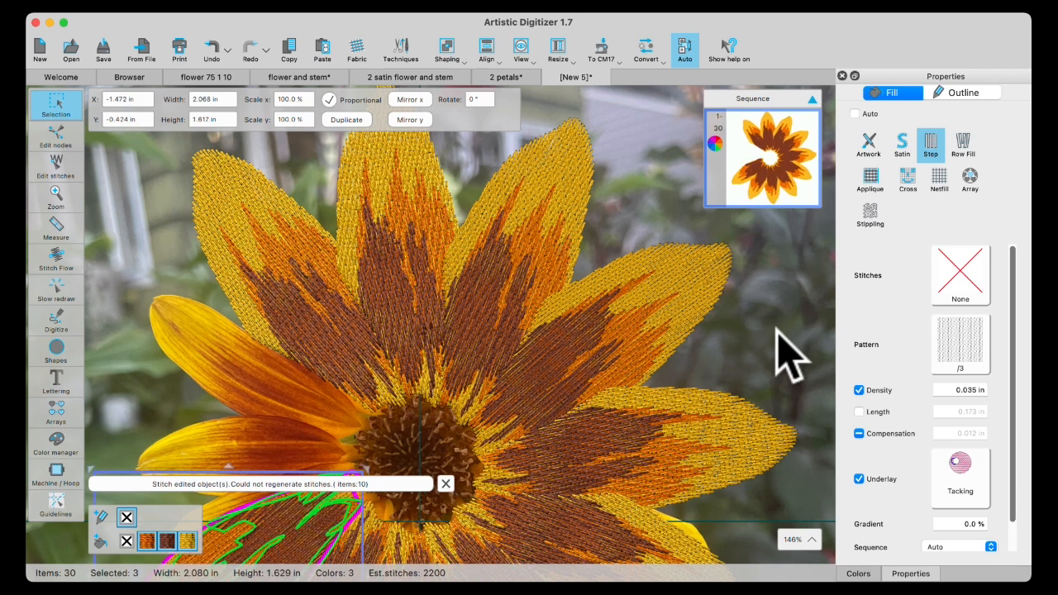
key("super+d")
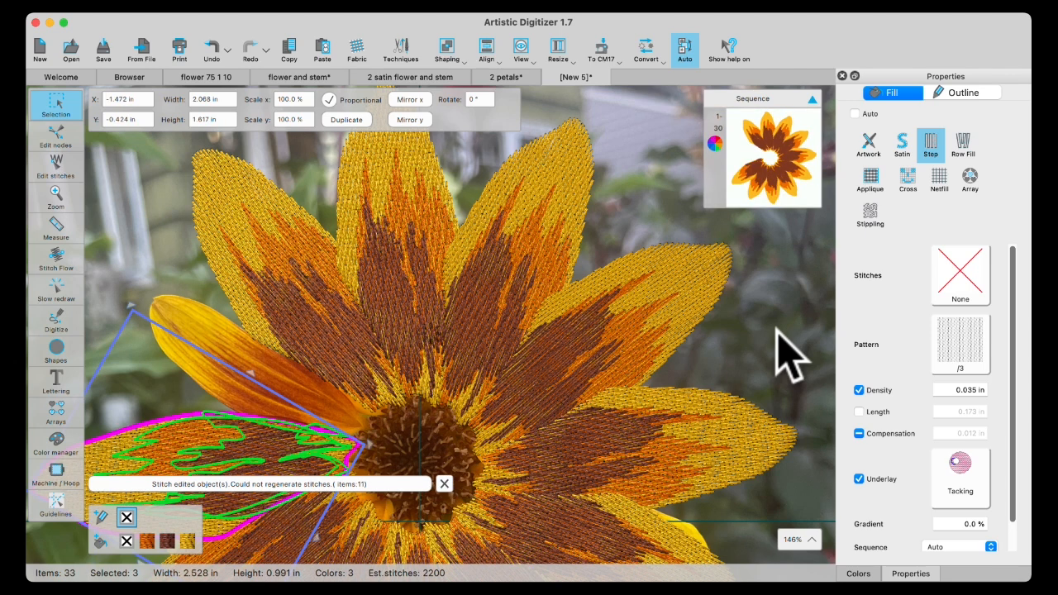
key("super+d")
key("super+d")
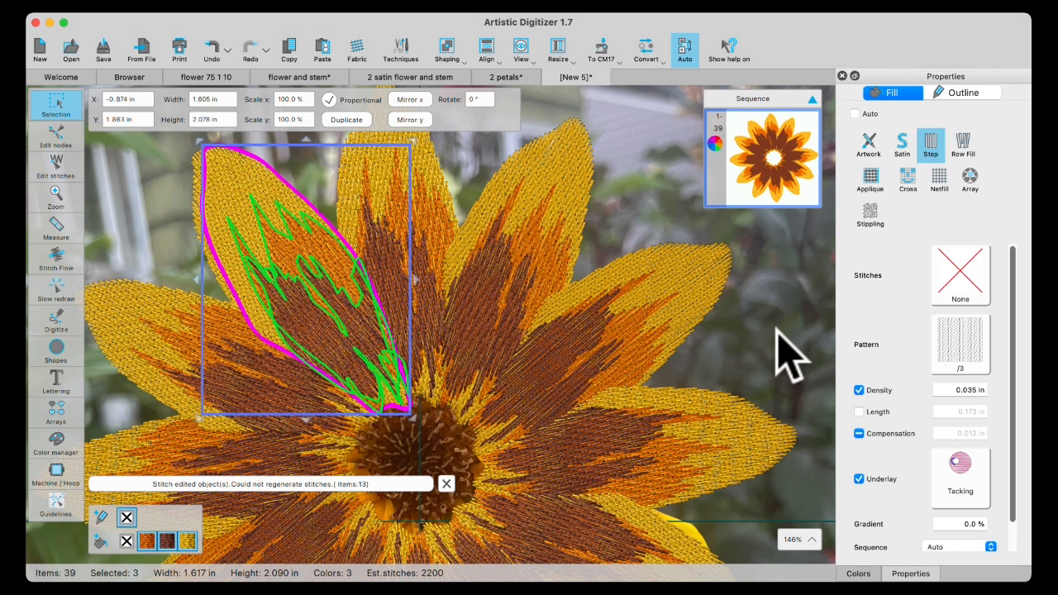
Undo the surplus last petal copy, clear the selection and bring the whole flower into view
left_click(217, 50)
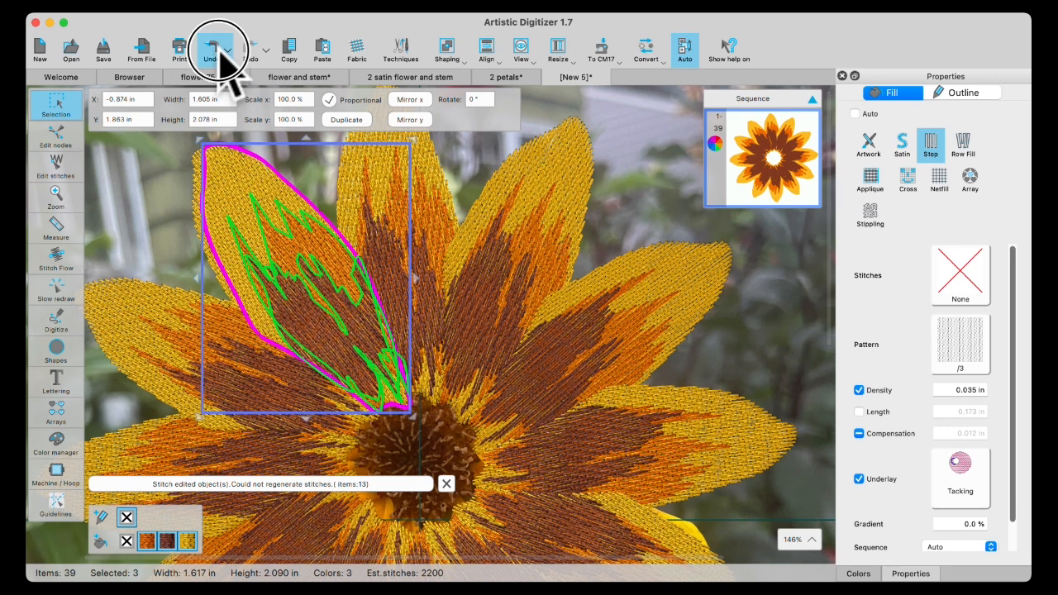
left_click(166, 232)
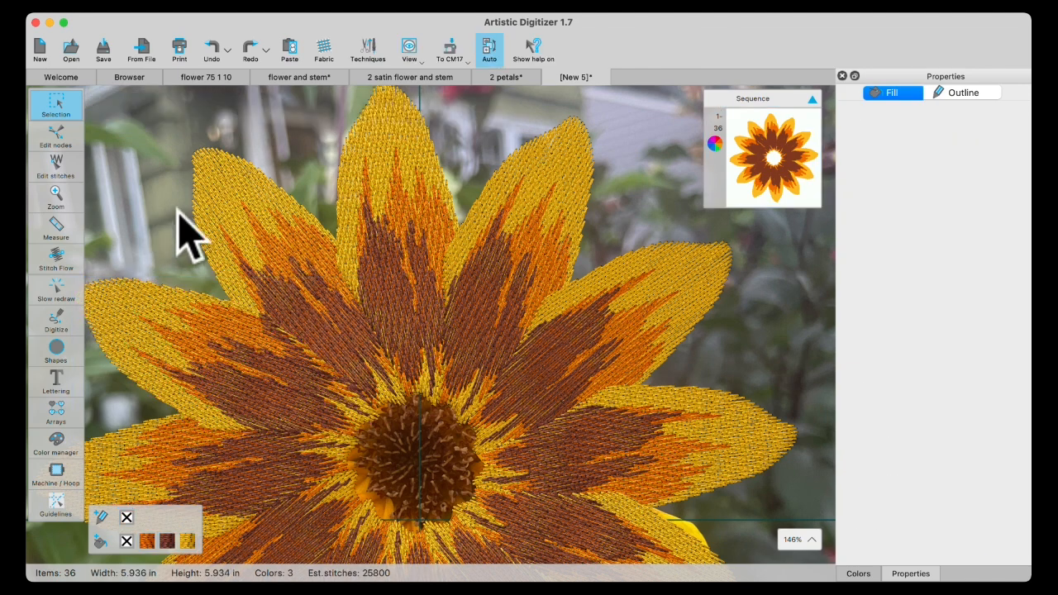
scroll(414, 473, "down", 3)
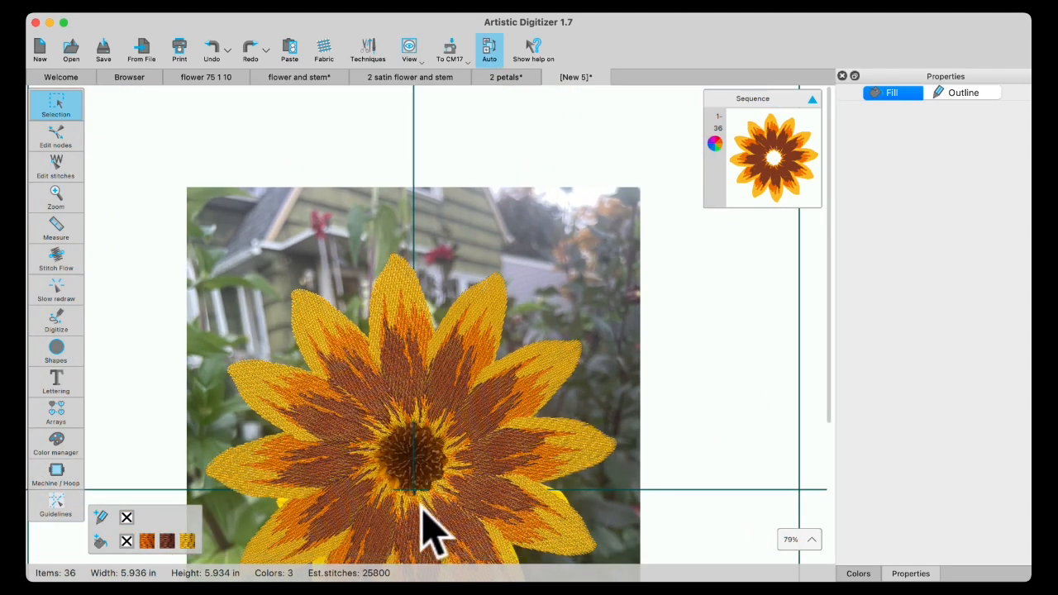
scroll(419, 504, "down", 3)
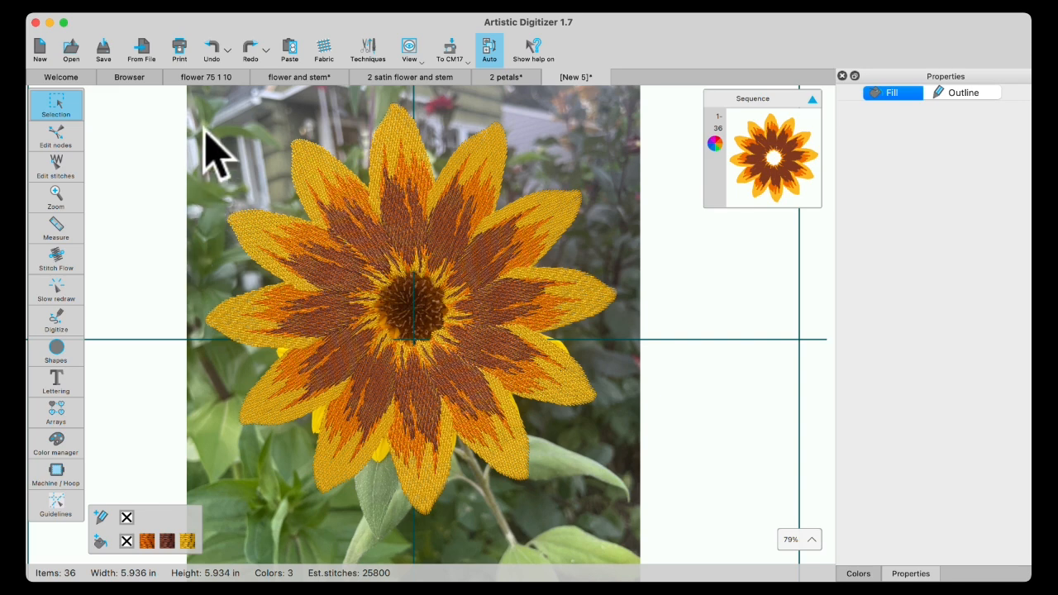
Undo the repeated petal copies step by step back to the single original petal
left_click(208, 39)
left_click(208, 40)
left_click(208, 39)
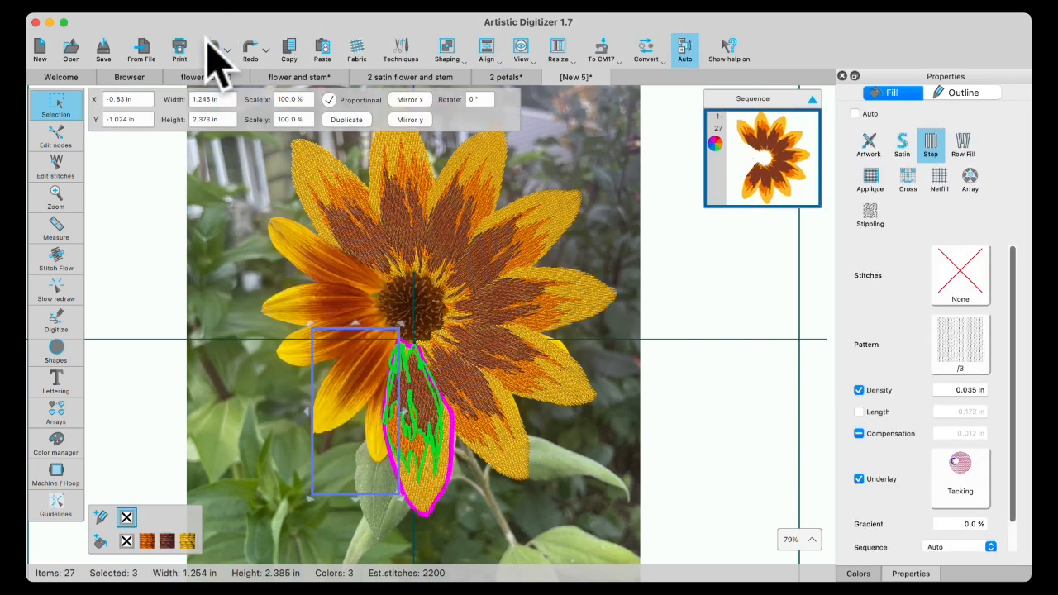
left_click(207, 40)
left_click(208, 40)
left_click(208, 40)
left_click(208, 39)
left_click(208, 40)
left_click(208, 42)
left_click(207, 42)
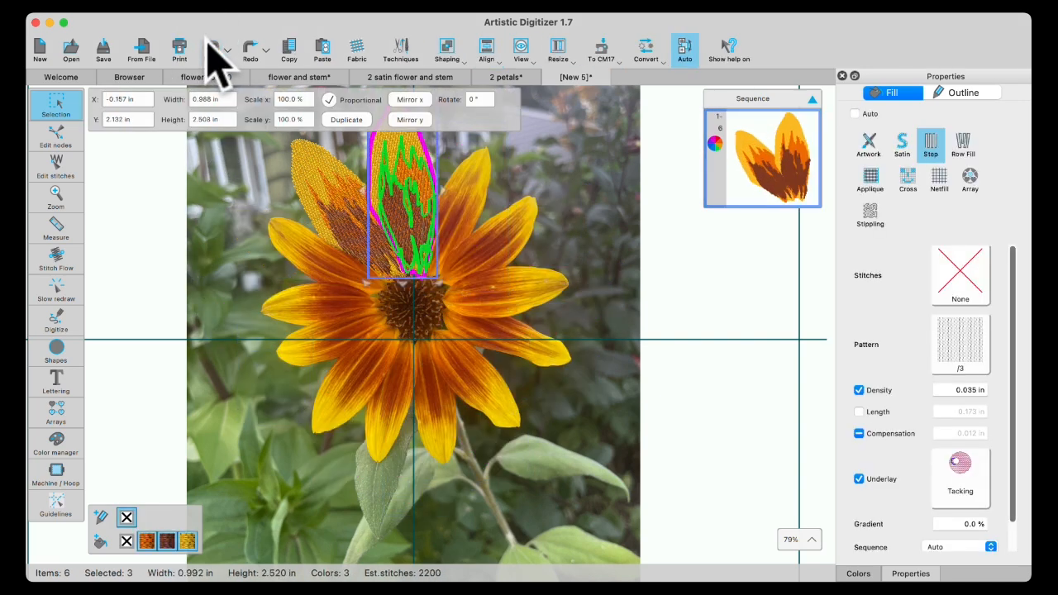
left_click(207, 42)
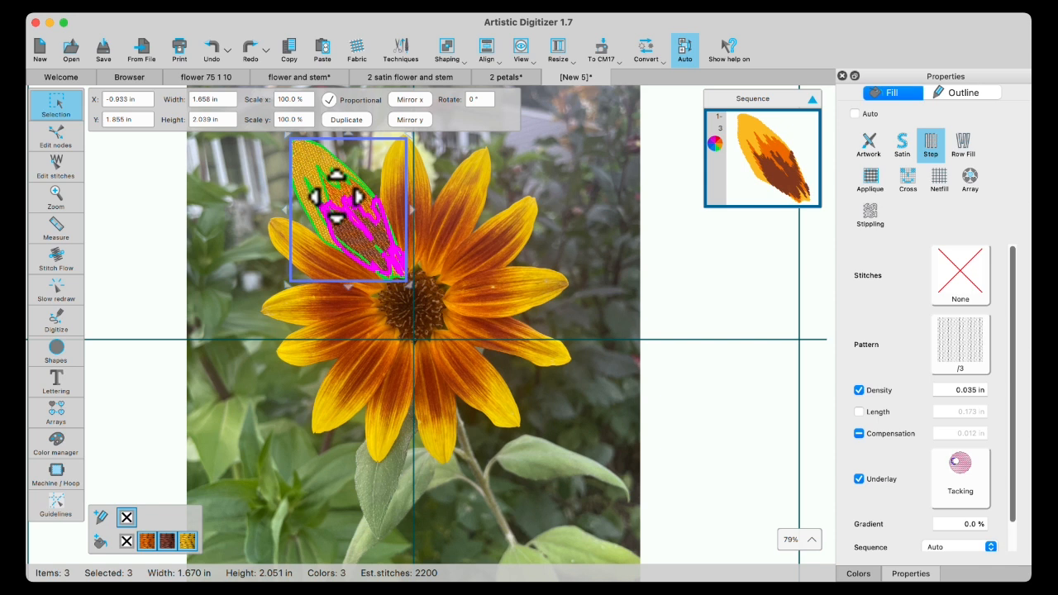
Try rotating the petal clockwise about a rotation center placed in the middle of the flower, then undo it
left_click(291, 278)
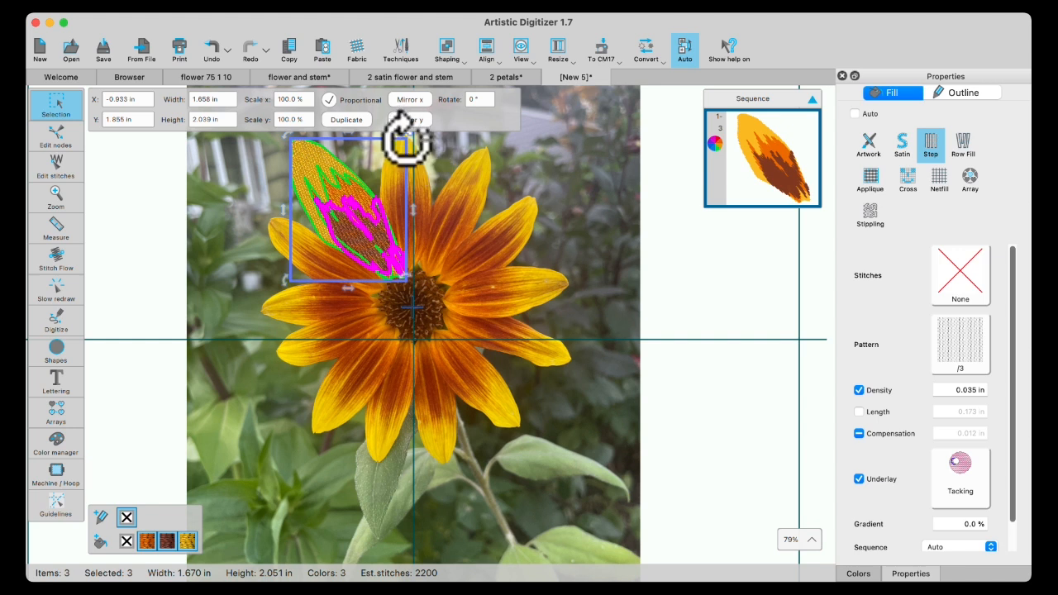
scroll(407, 157, "up", 2)
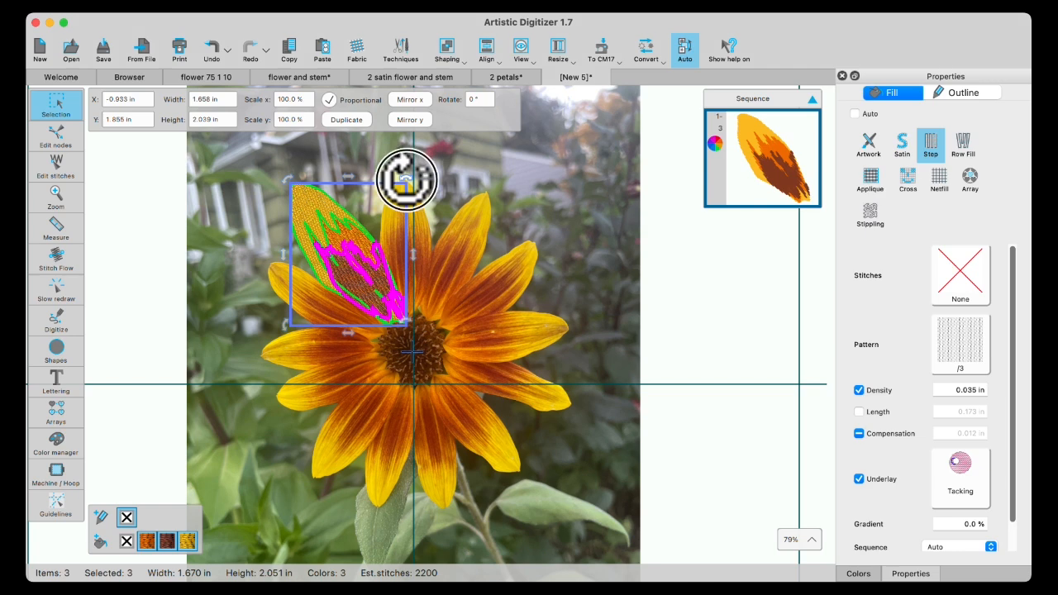
left_click_drag(412, 179, 446, 232)
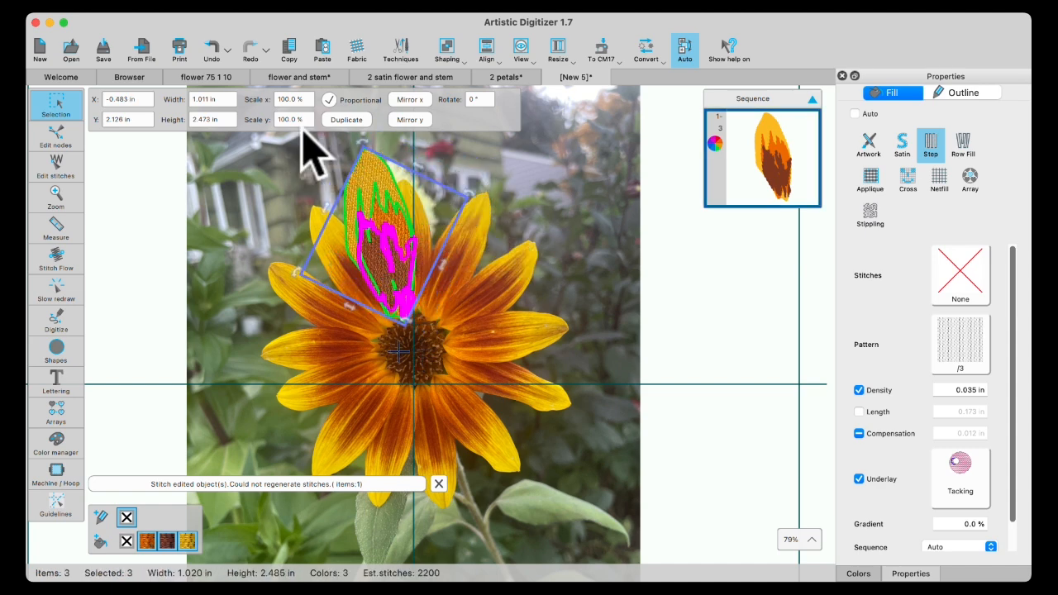
left_click(215, 51)
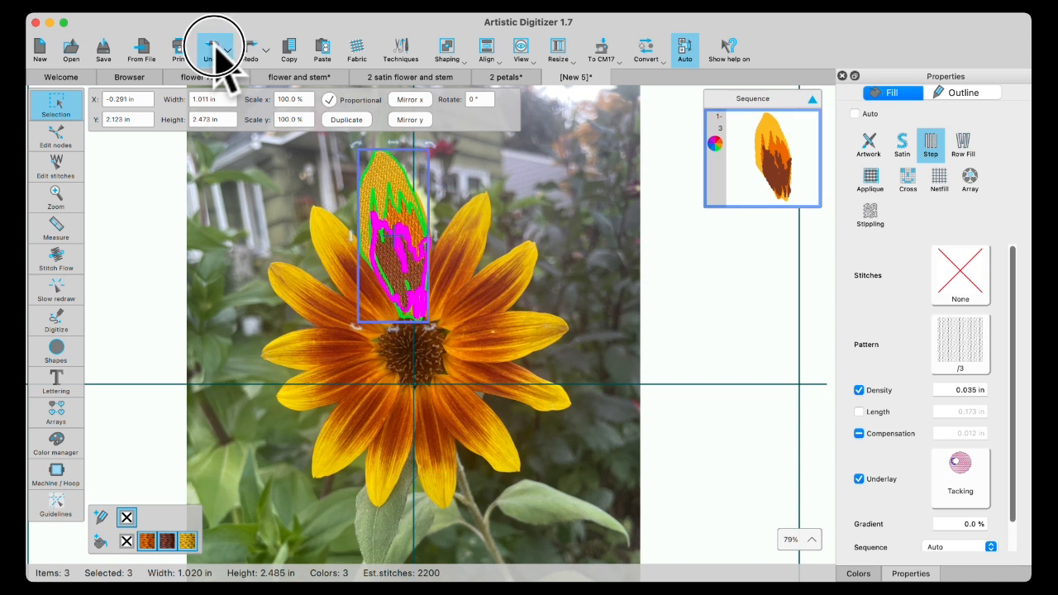
left_click(219, 54)
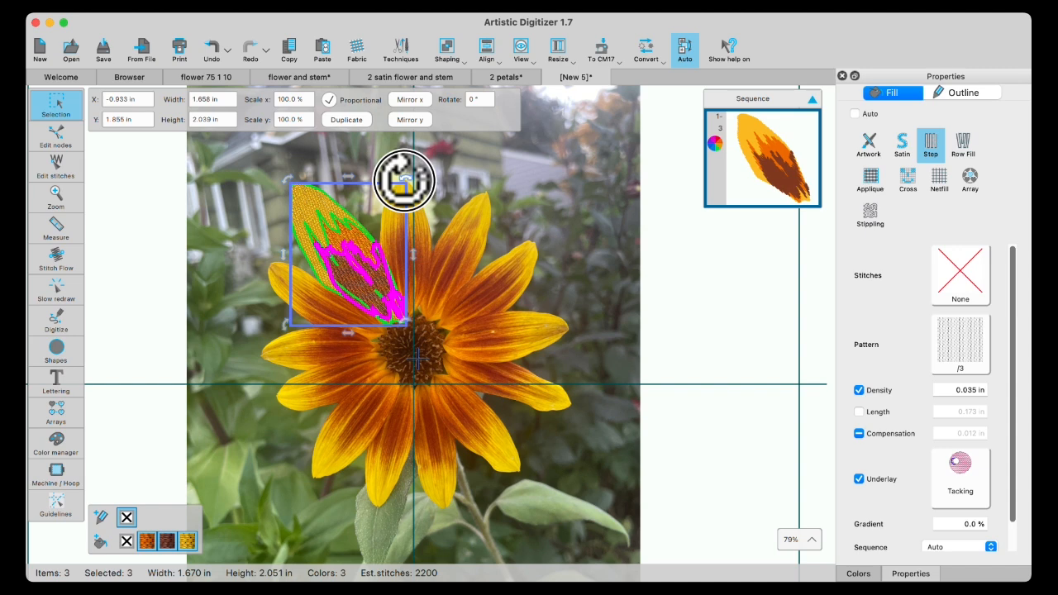
Rotate a copy of the petal clockwise about the flower's center, then repeat the rotated copy until twelve petals ring the center
left_click_drag(404, 180, 478, 233)
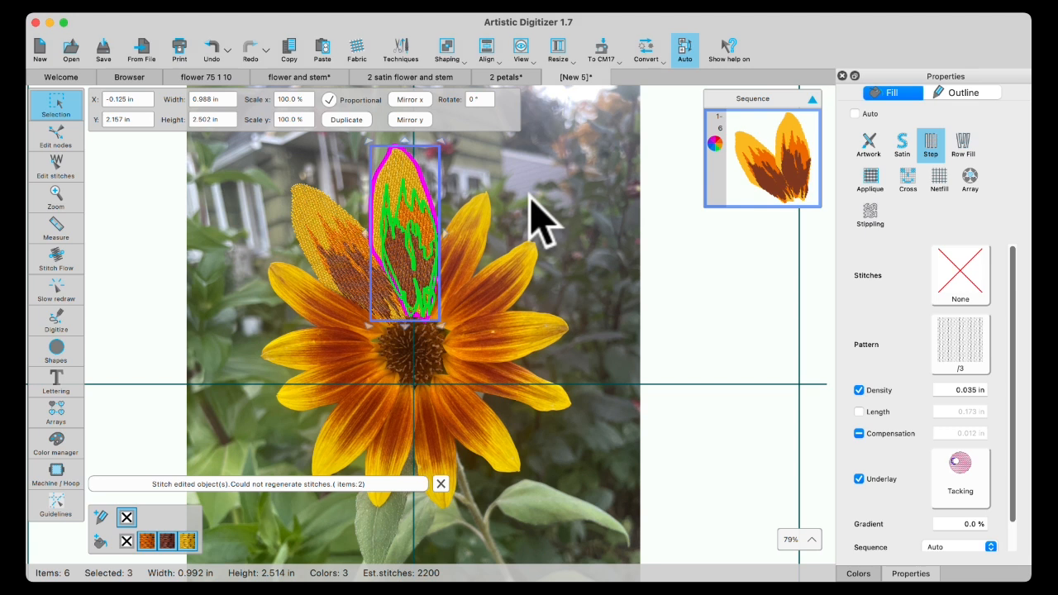
key("super+d")
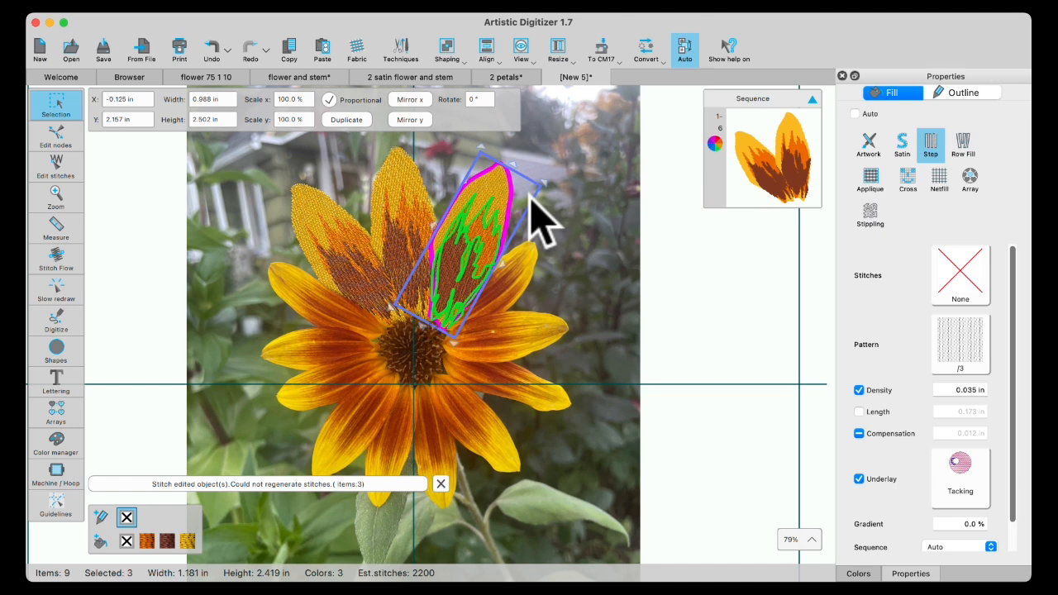
key("super+d")
key("super+d")
key("super+d")
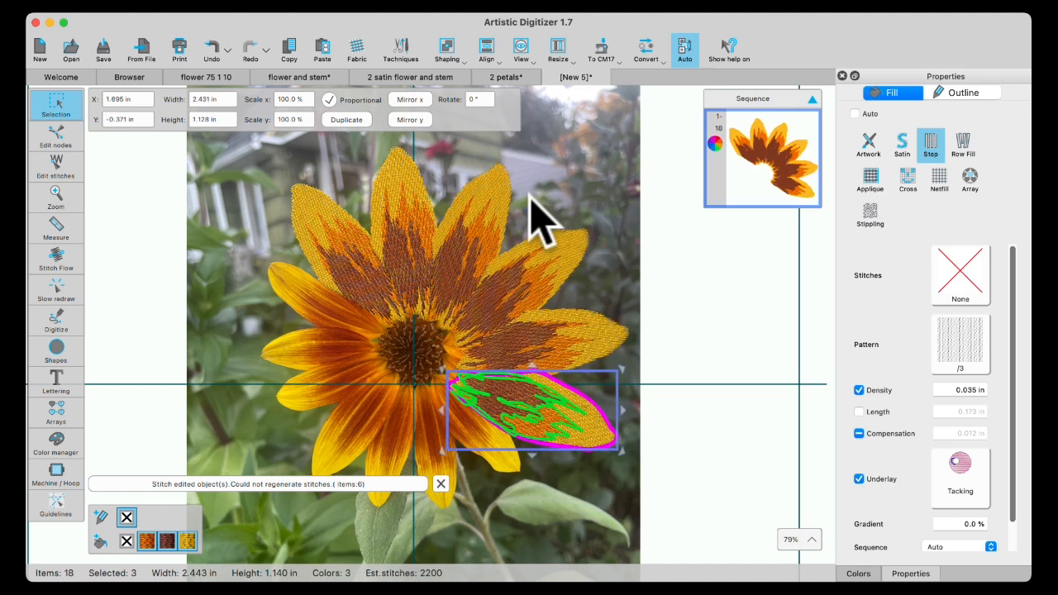
key("super+d")
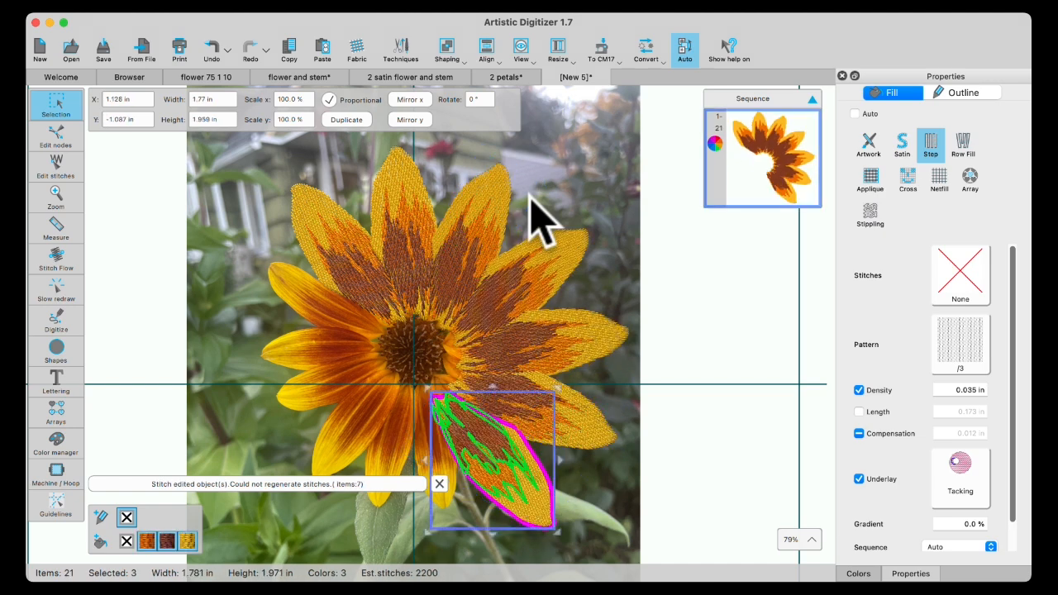
key("super+d")
key("super+d")
key("super+d")
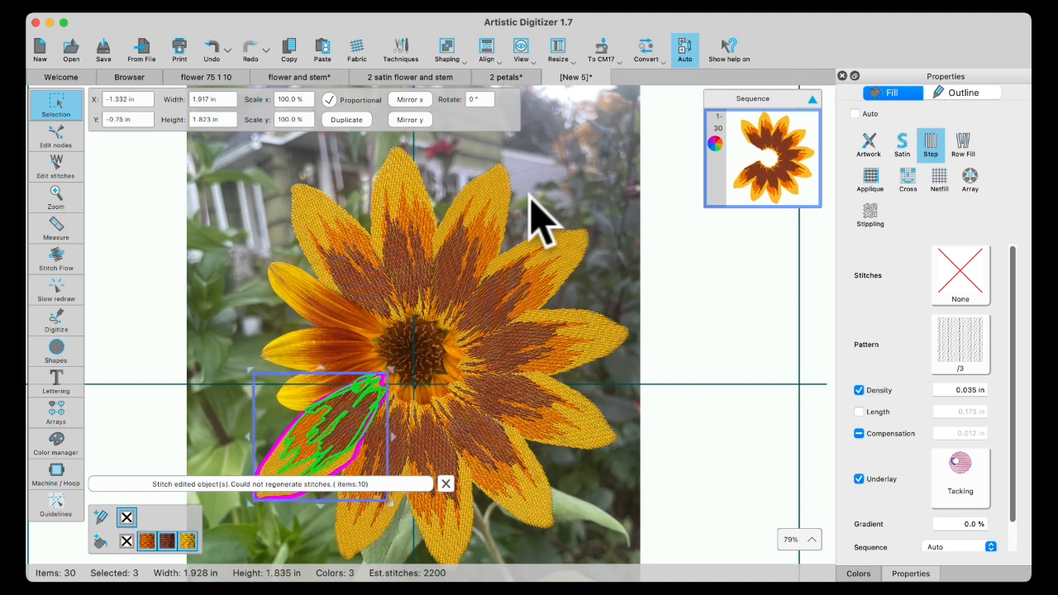
key("super+d")
key("super+d")
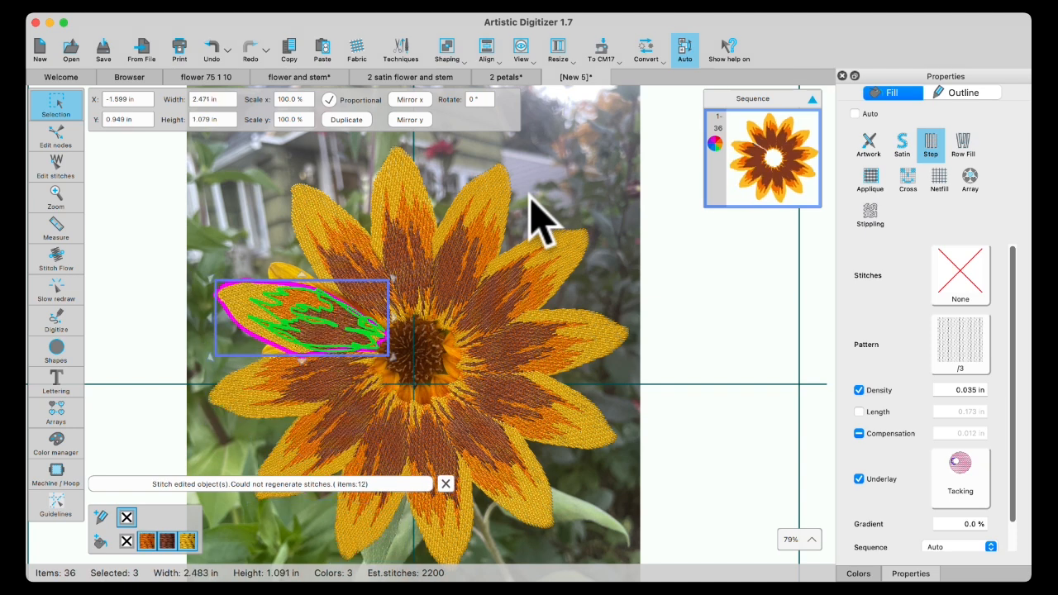
Add one more rotated petal copy, undo that surplus copy and clear the selection
key("super+d")
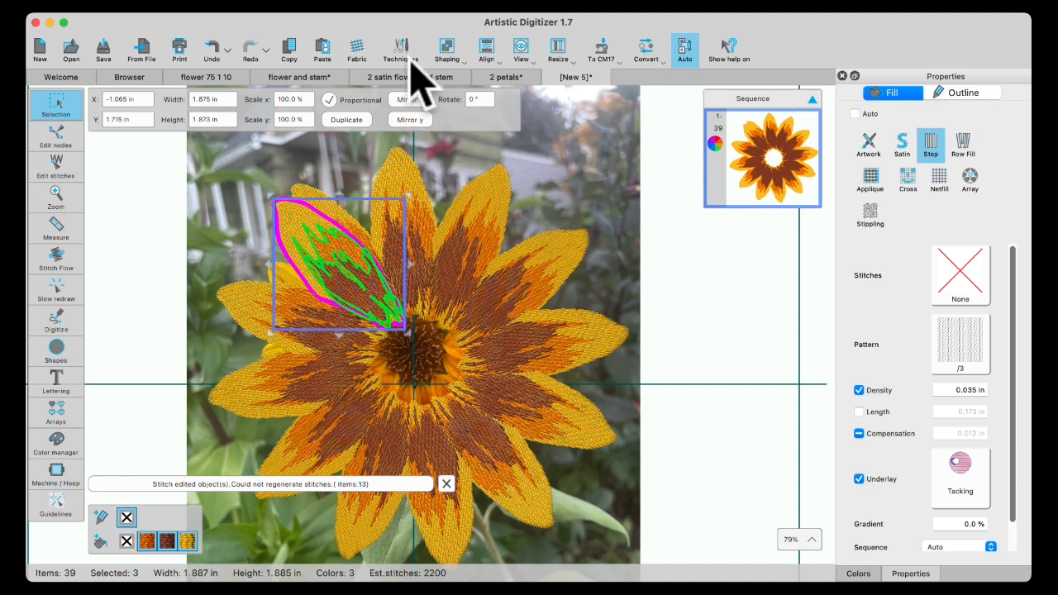
left_click(212, 50)
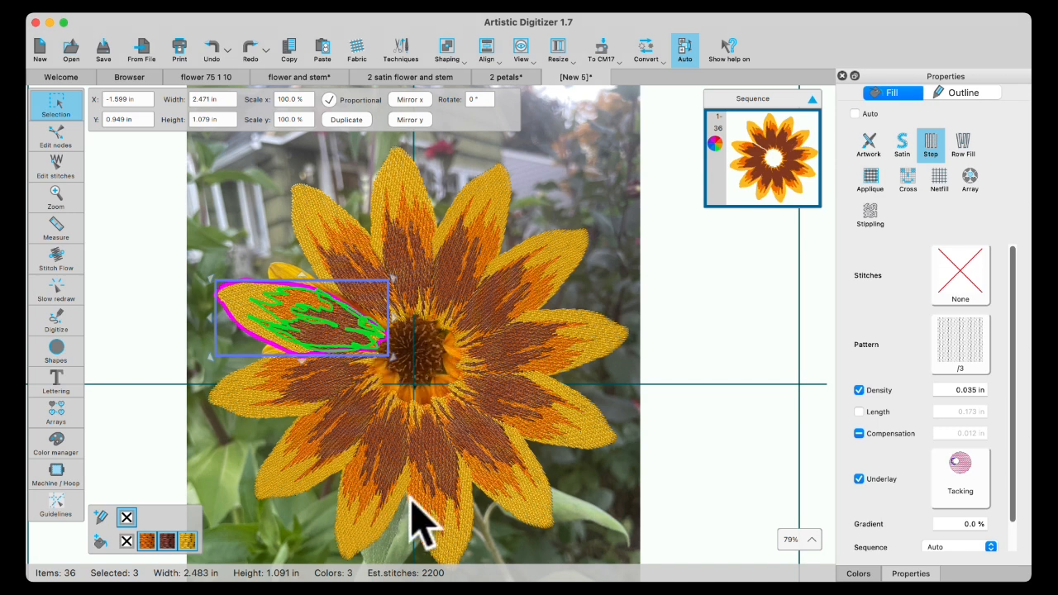
left_click(664, 258)
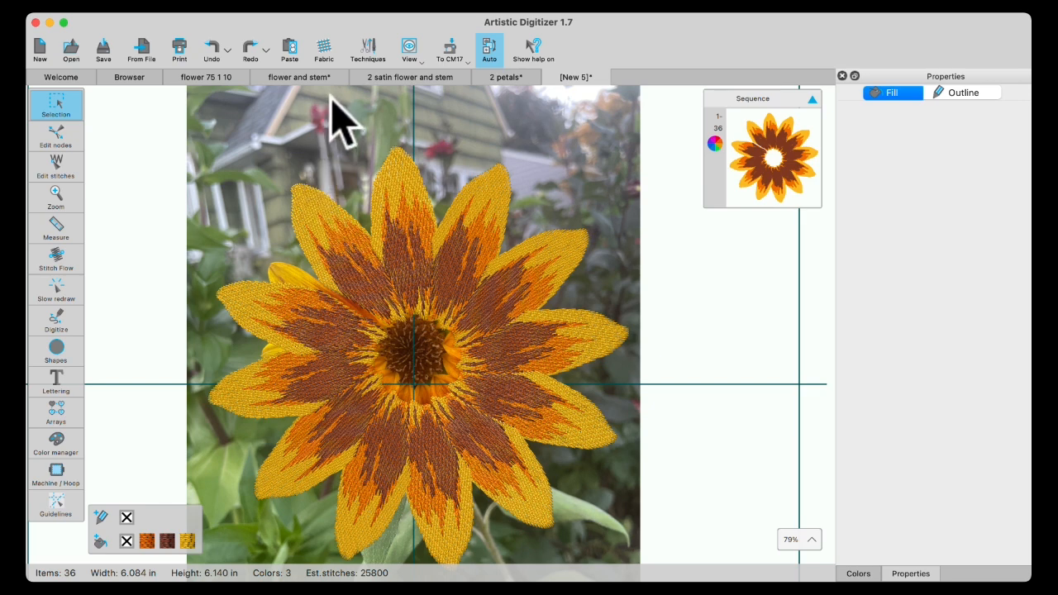
Switch to the 2 satin flower and stem design and show the stitch flow lines of the top petal's yellow satin fill
left_click(411, 80)
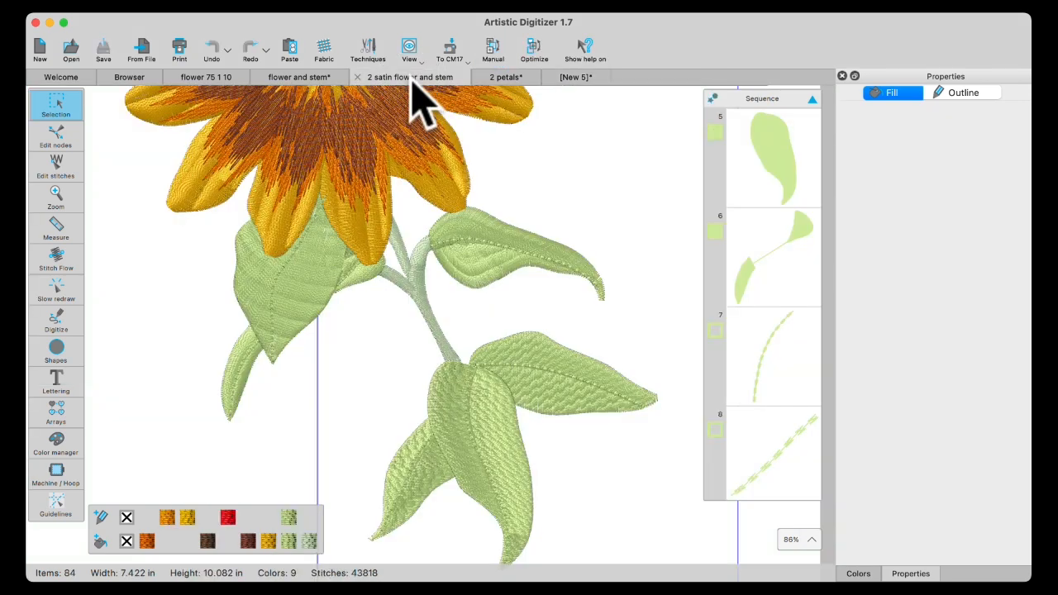
scroll(342, 228, "up", 5)
scroll(340, 221, "up", 5)
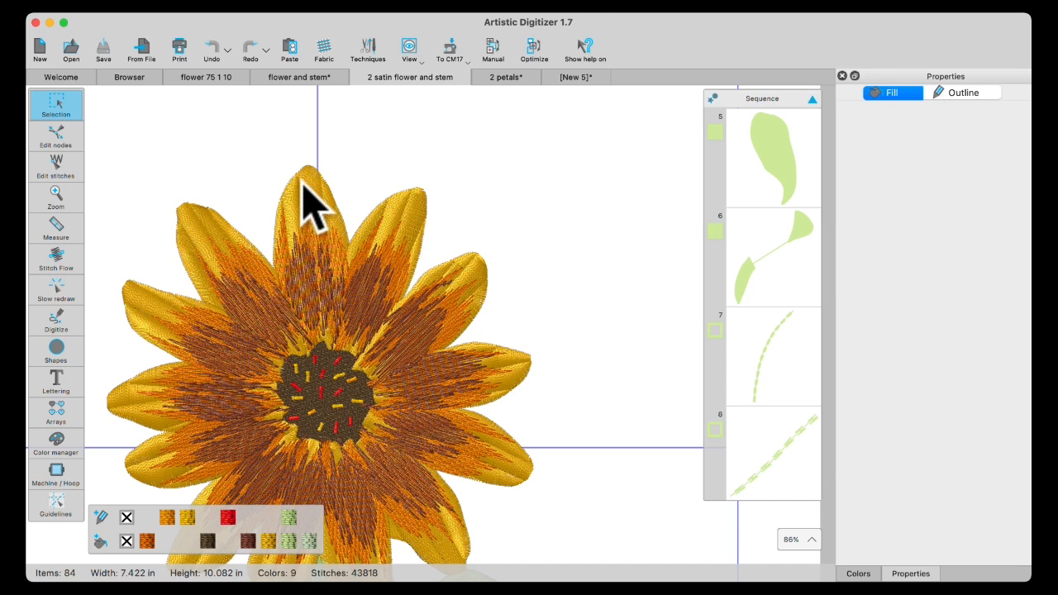
left_click(304, 198)
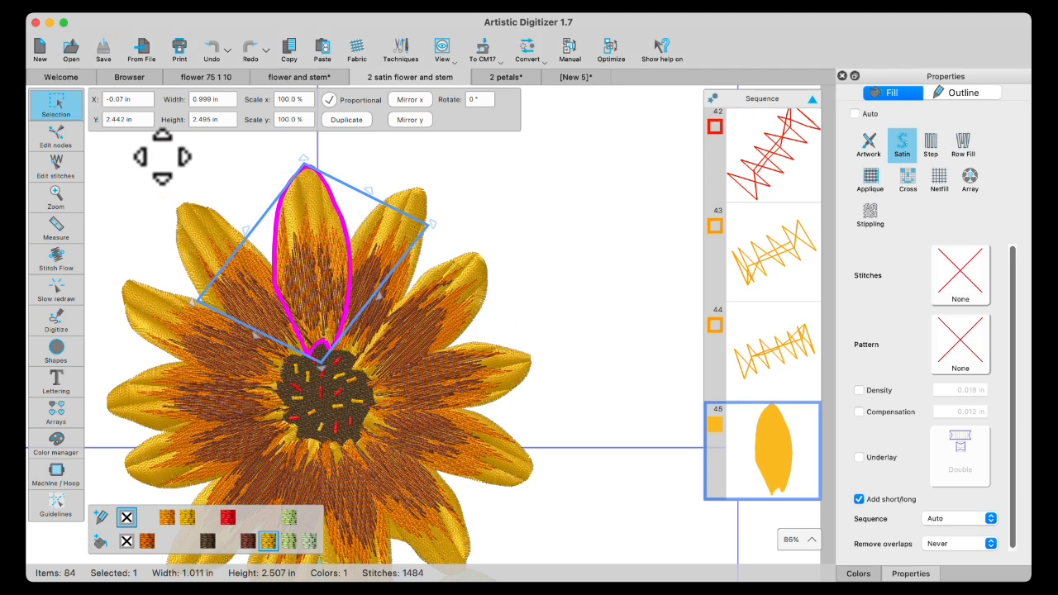
left_click(58, 261)
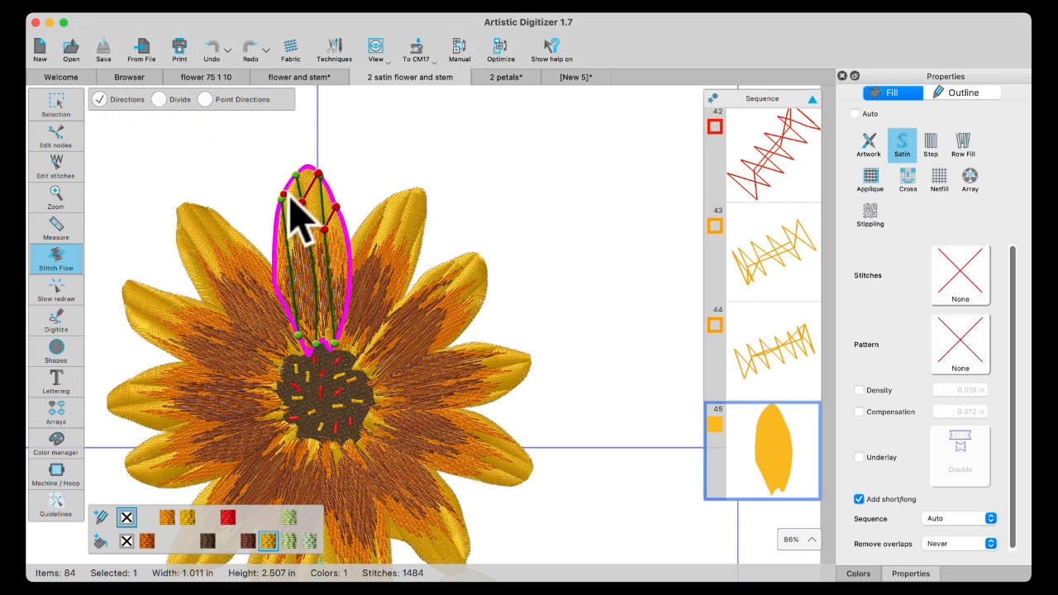
Add a stitch direction line slanting inward from the left edge of the top petal's tip
left_click(159, 99)
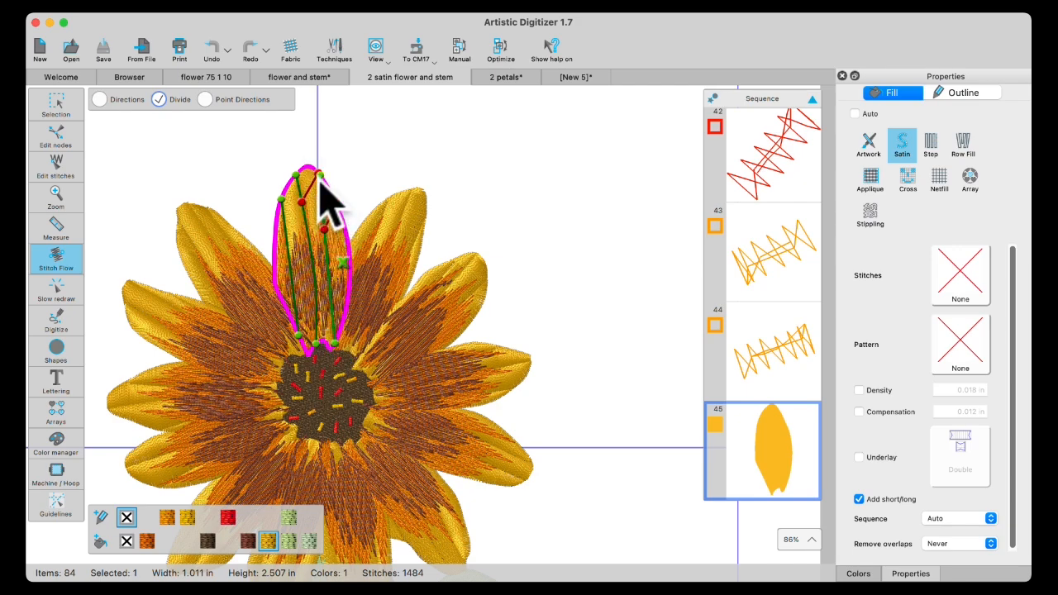
scroll(320, 192, "up", 10)
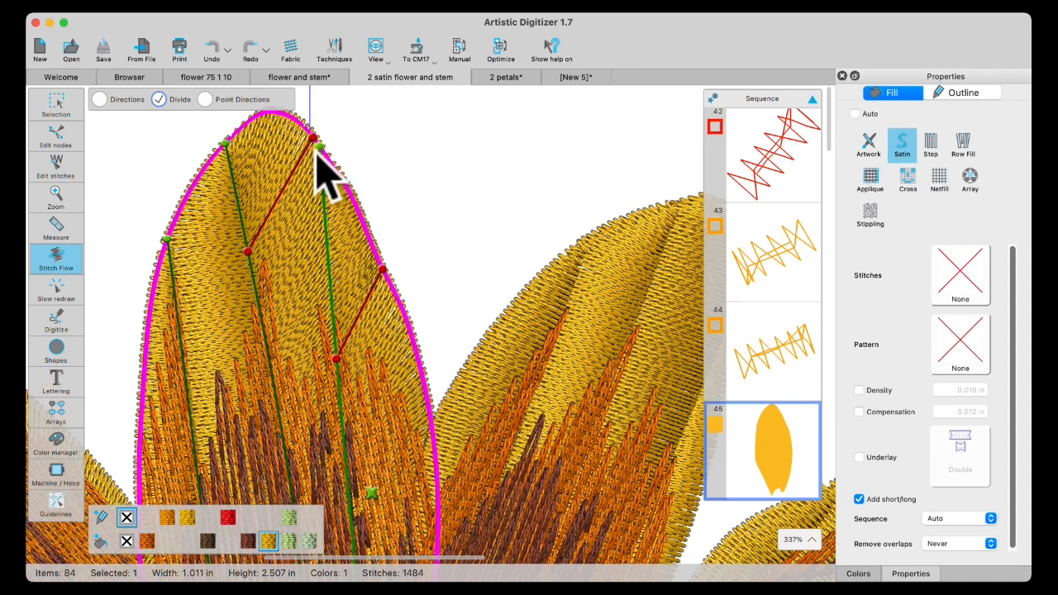
left_click(99, 99)
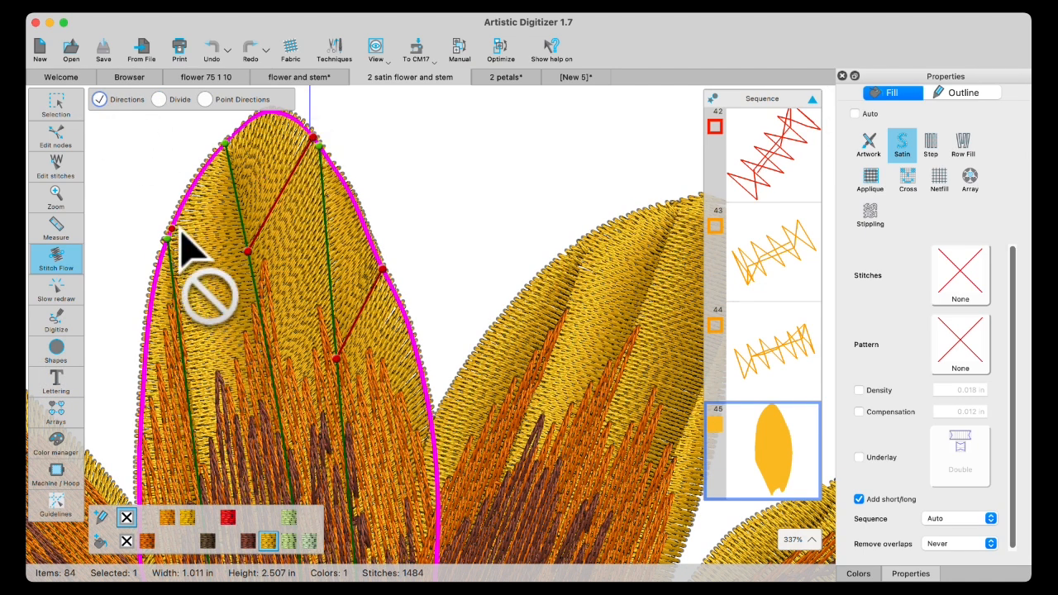
left_click_drag(180, 234, 234, 308)
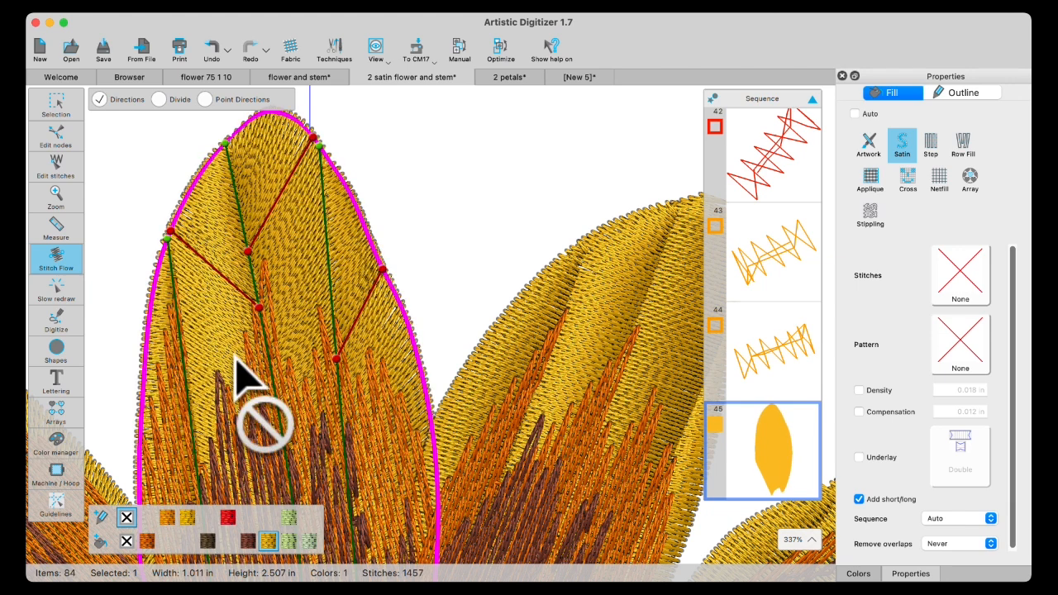
Add two stitch direction lines to the left sections of the yellow petal just right of the top petal
left_click(524, 341)
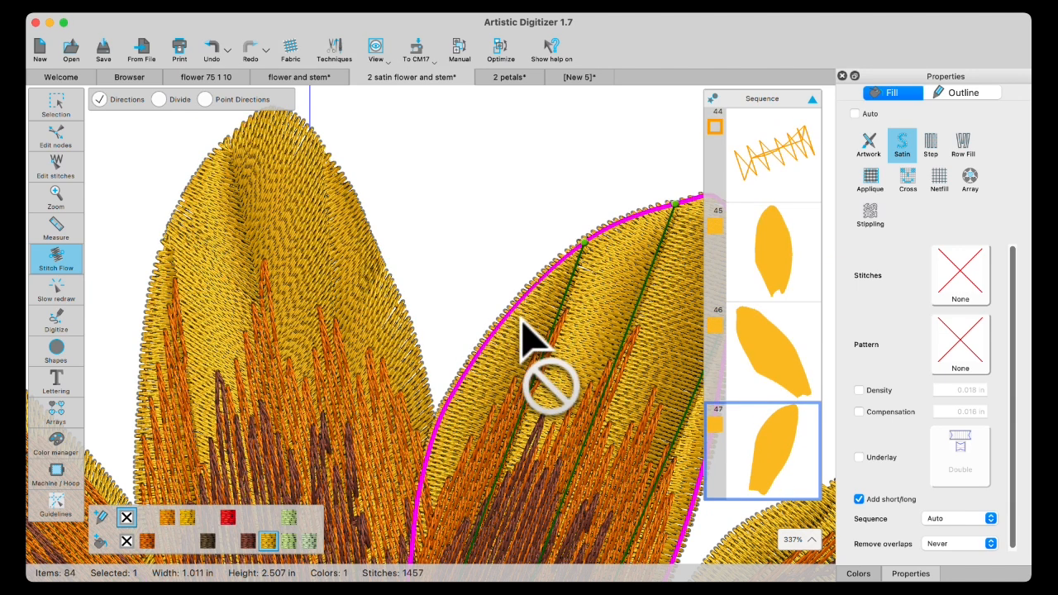
scroll(525, 341, "right", 6)
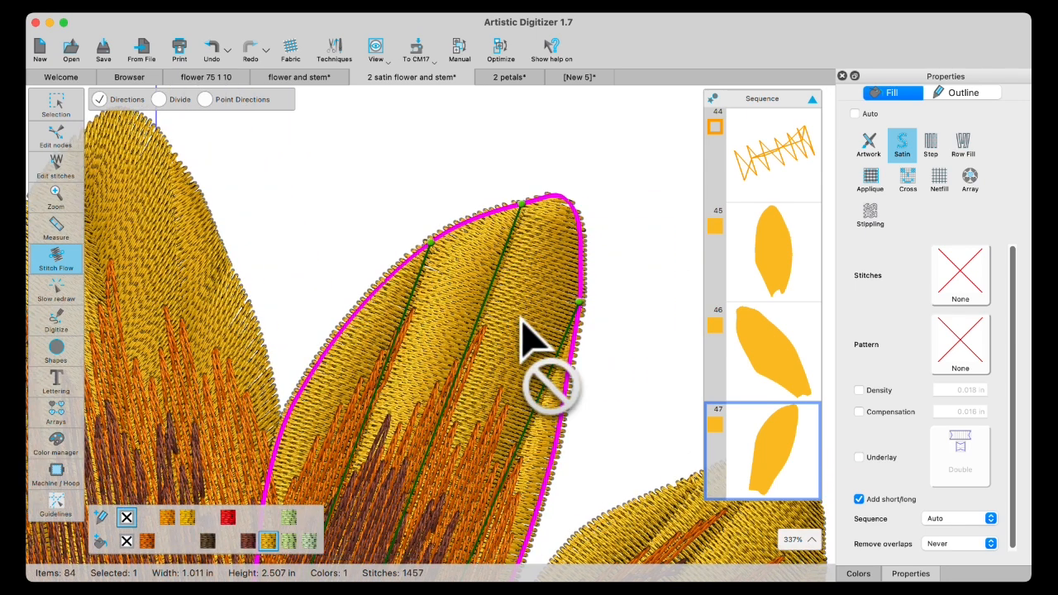
left_click(159, 99)
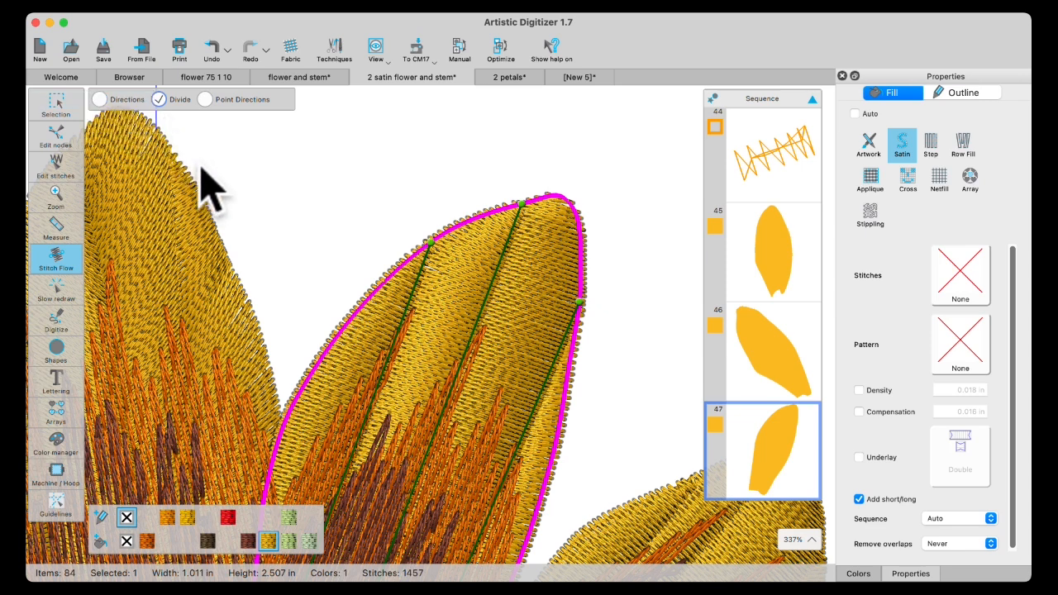
left_click(100, 99)
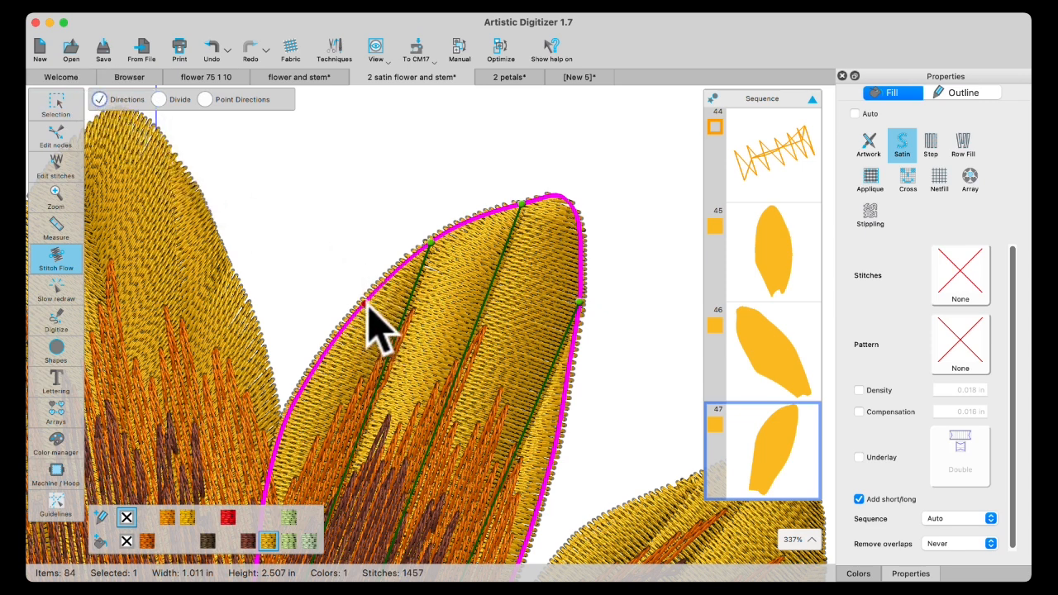
left_click_drag(368, 305, 364, 393)
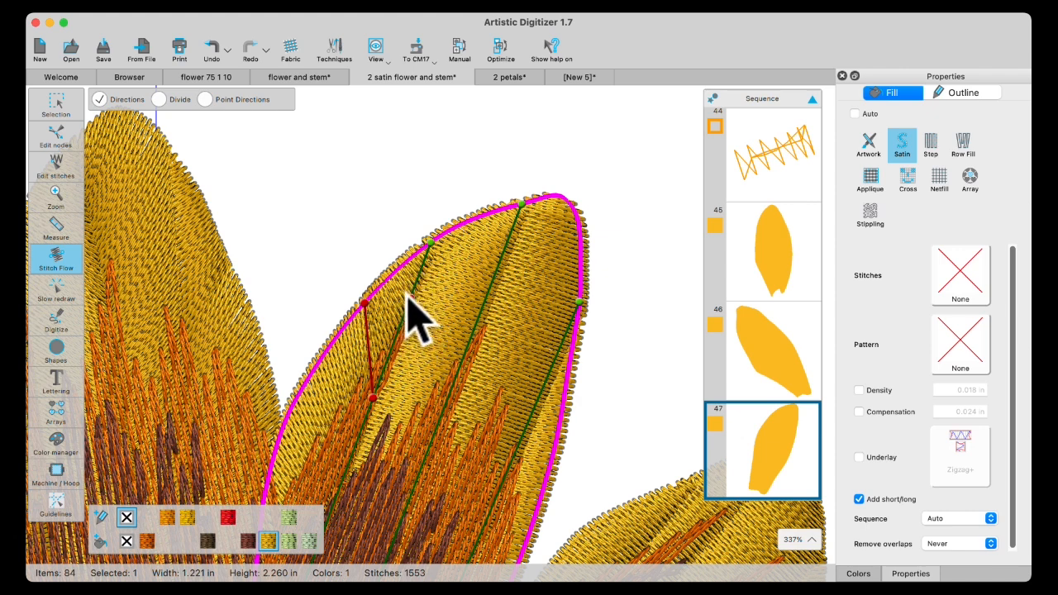
mouse_move(410, 300)
left_mouse_down()
mouse_move(432, 389)
mouse_move(448, 395)
left_mouse_up()
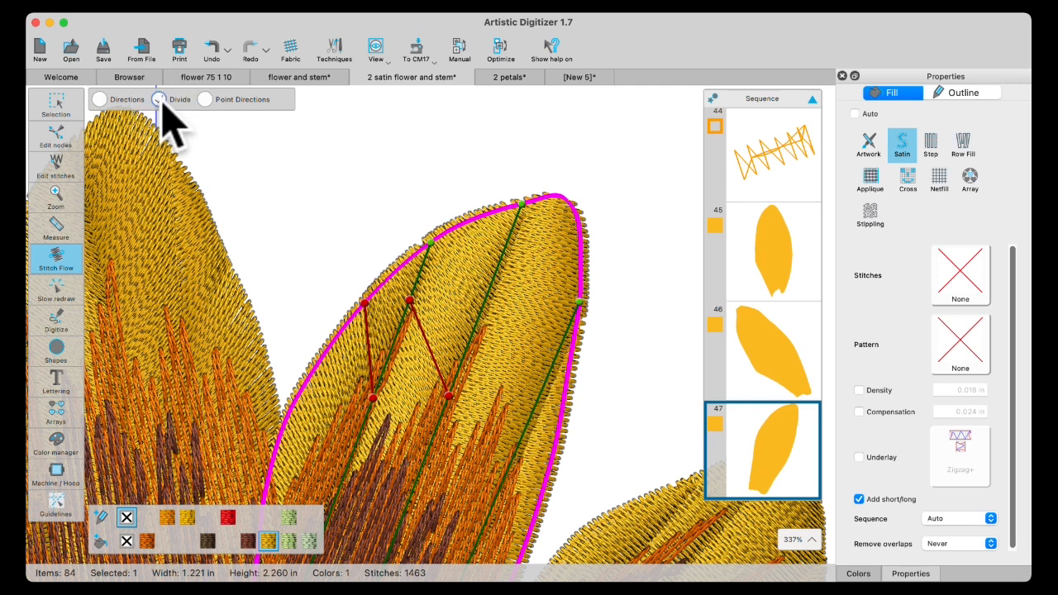
Add a short divide line from the same petal's upper edge into its middle section and clear the selection
left_click_drag(473, 231, 451, 327)
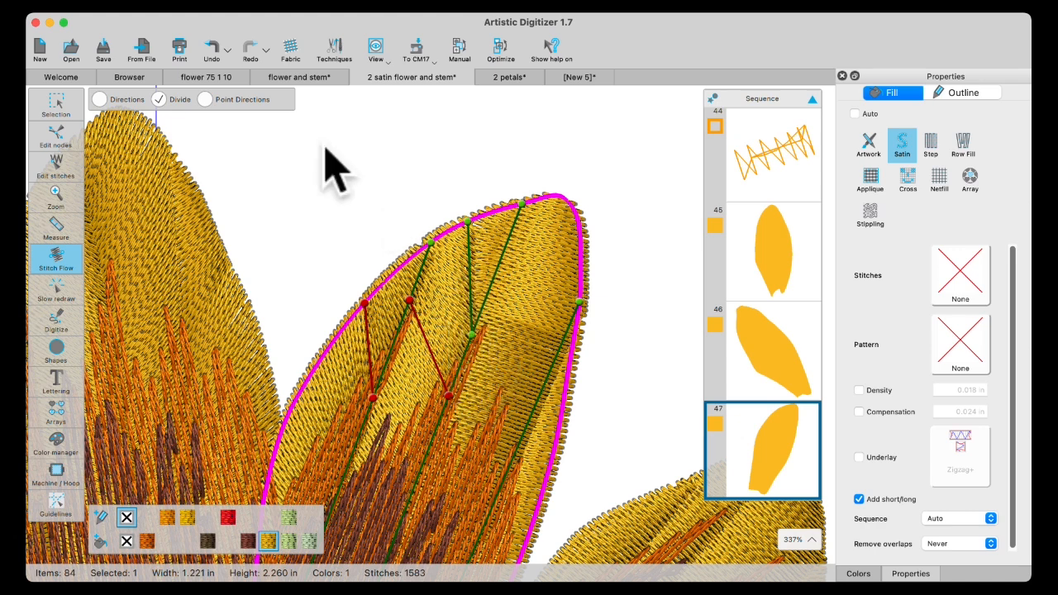
left_click(58, 106)
left_click(396, 190)
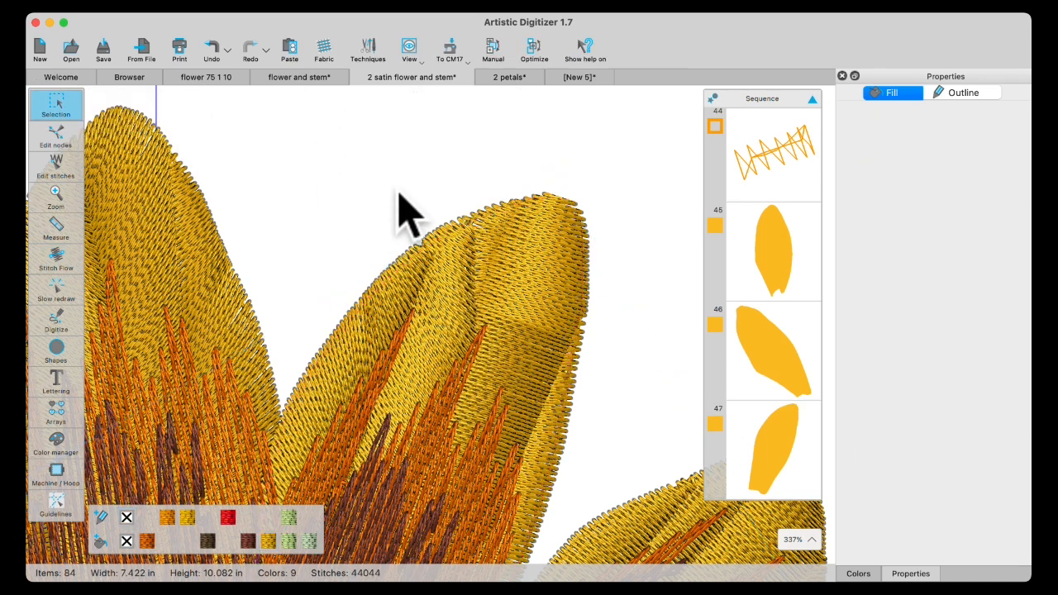
Reopen that petal's stitch flow, add a divide line running down from its tip toward the right edge and clear the selection
left_click(468, 293)
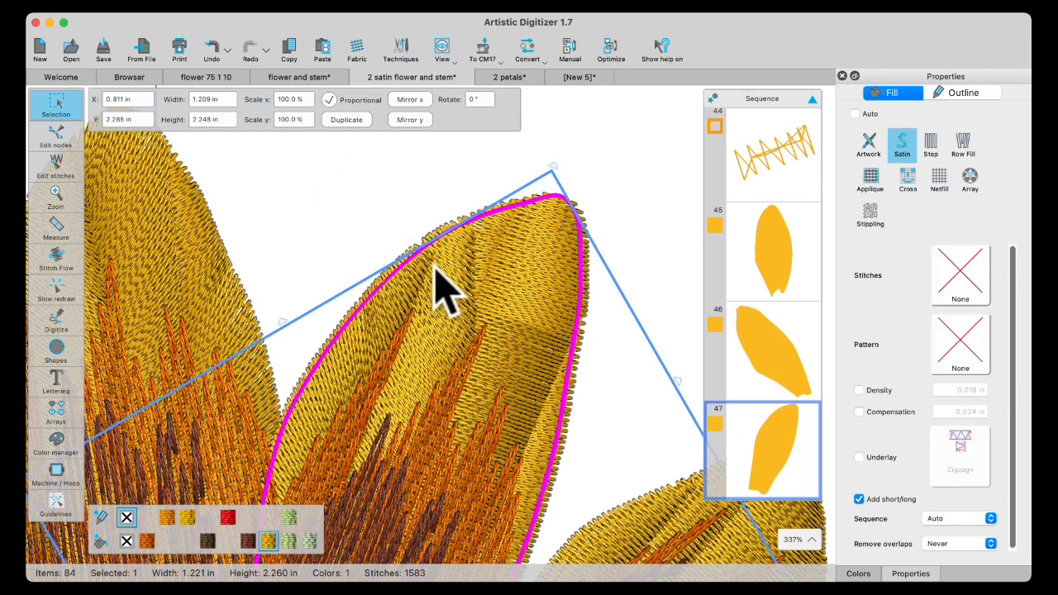
left_click(56, 261)
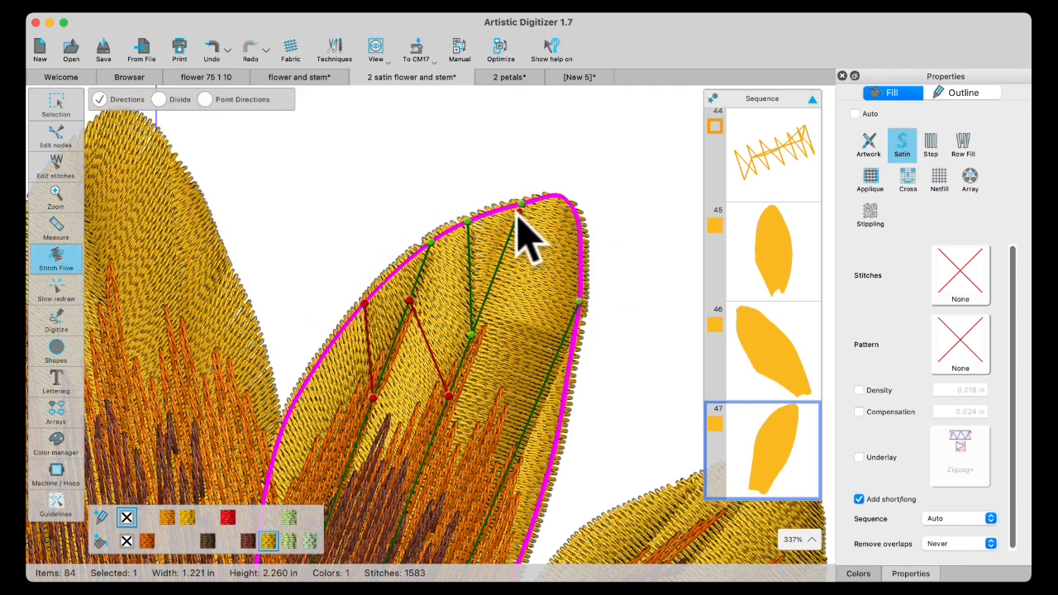
left_click(161, 100)
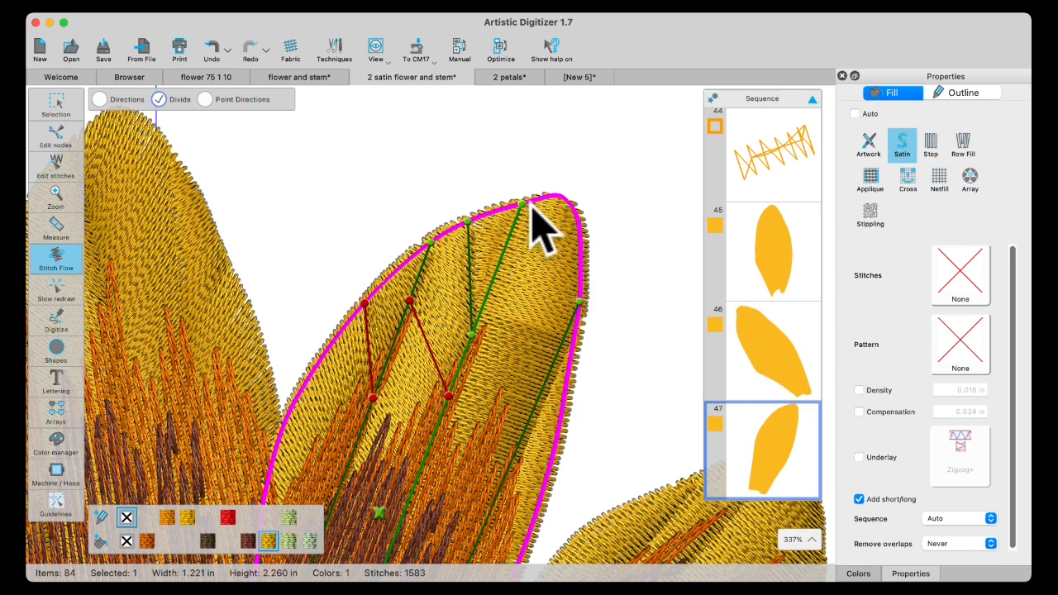
left_click_drag(526, 204, 550, 366)
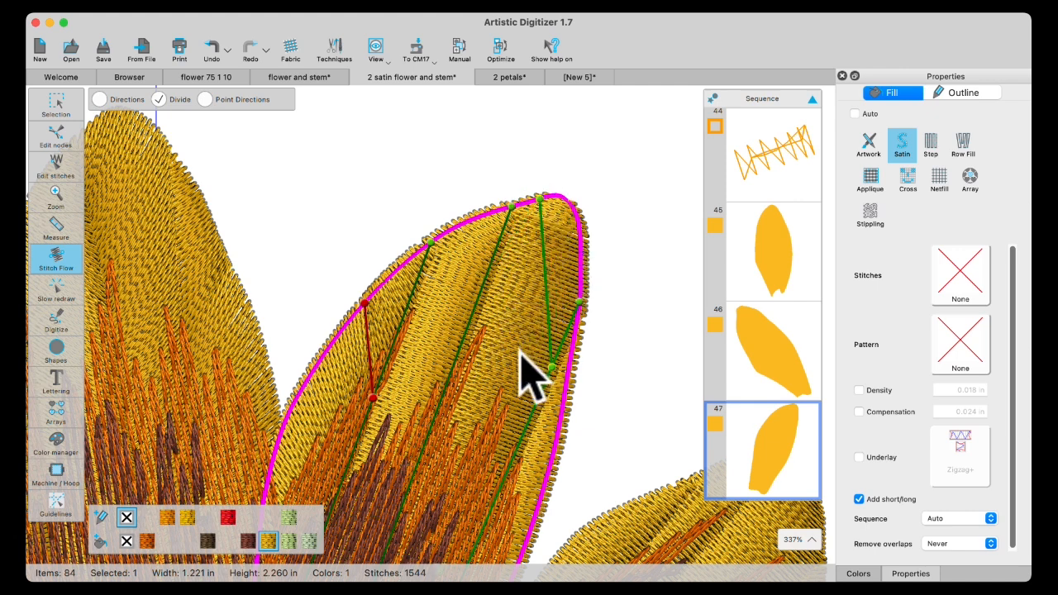
left_click(75, 106)
left_click(389, 224)
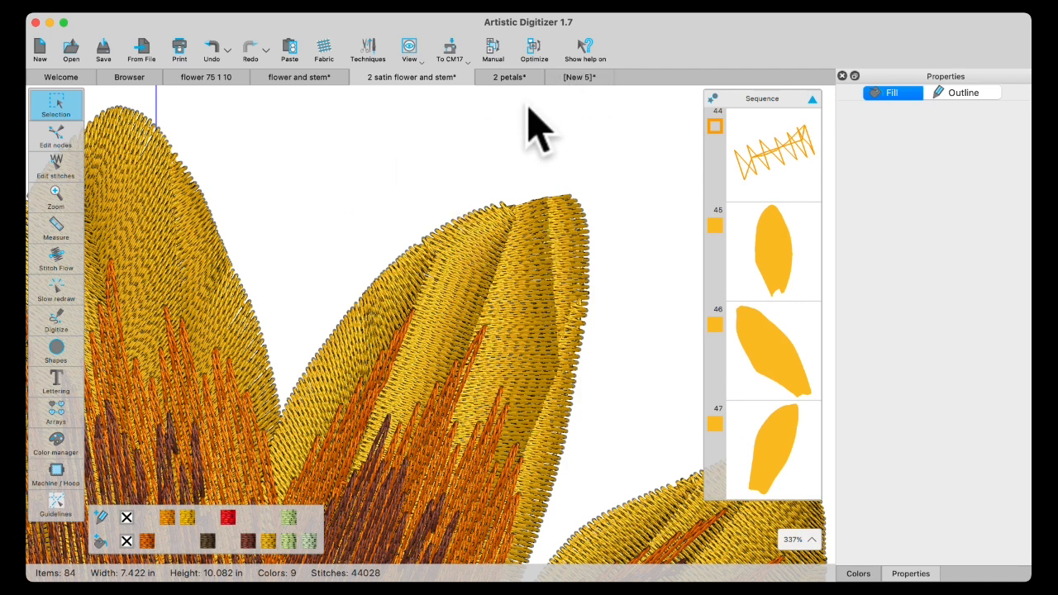
Examine the individual stitches of the top petal's yellow satin fill in stitch editing mode, then return to object selection
left_click(54, 167)
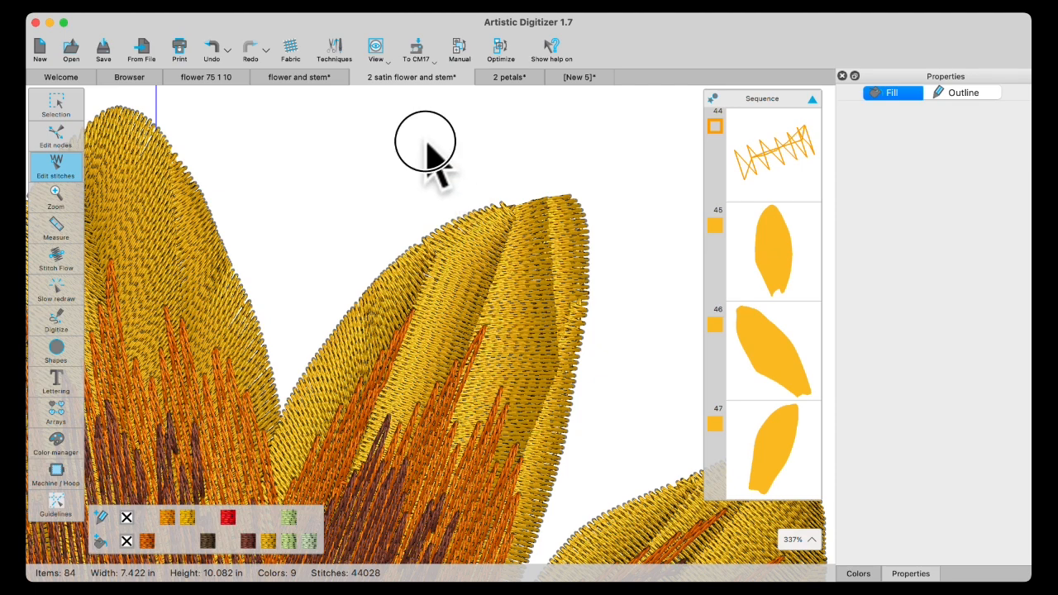
mouse_move(61, 106)
left_click(113, 111)
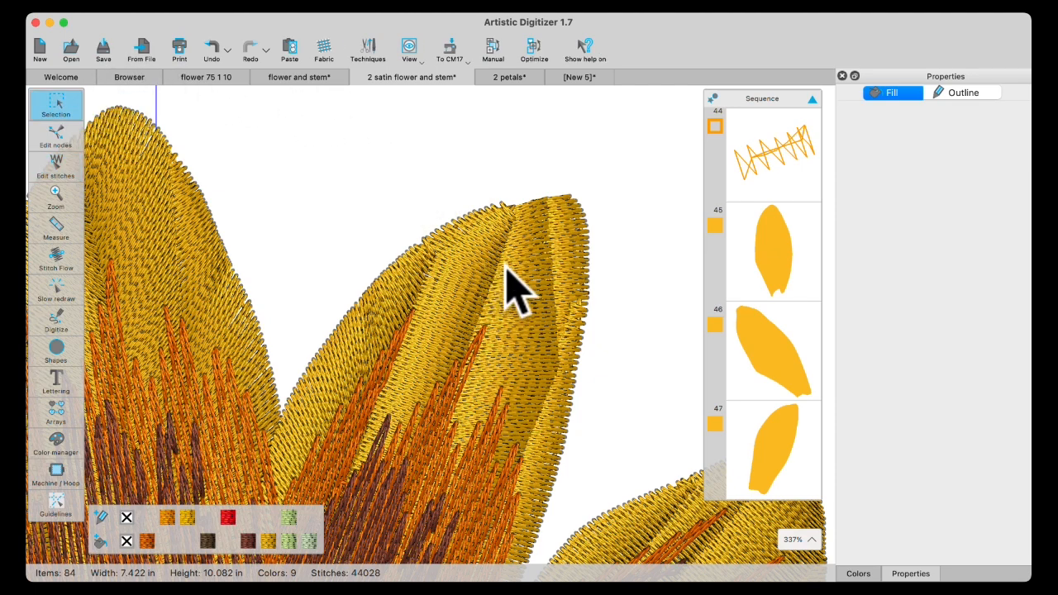
scroll(514, 290, "down", 5)
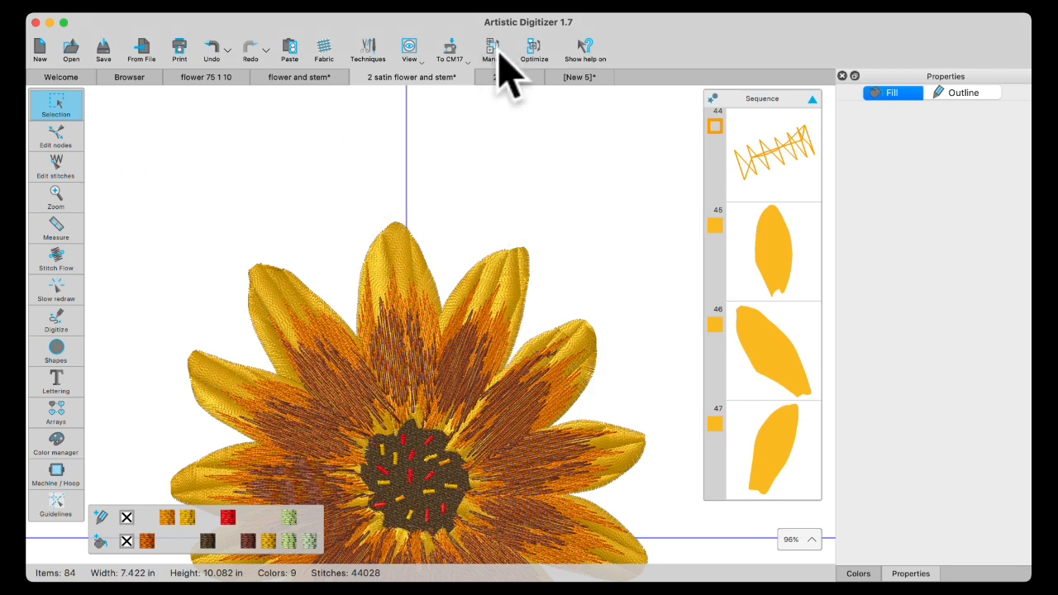
left_click(399, 266)
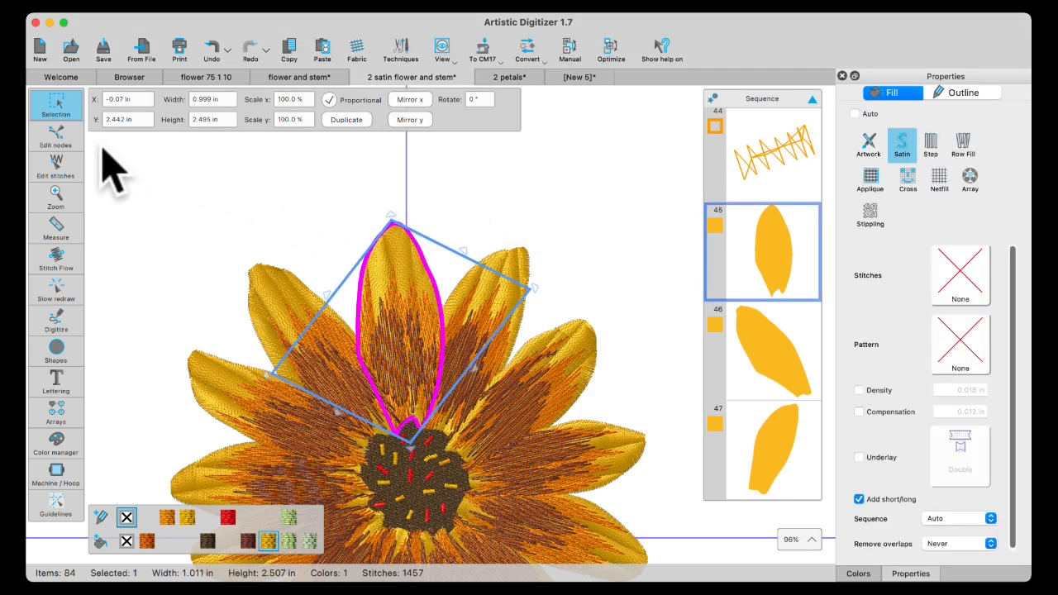
left_click(55, 165)
scroll(385, 272, "up", 5)
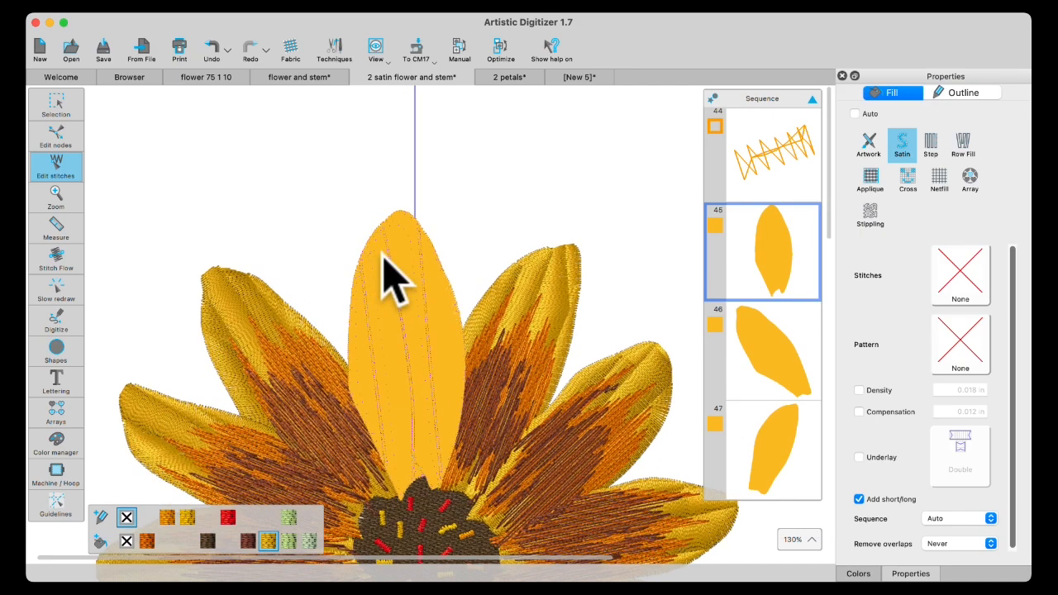
scroll(398, 223, "up", 1)
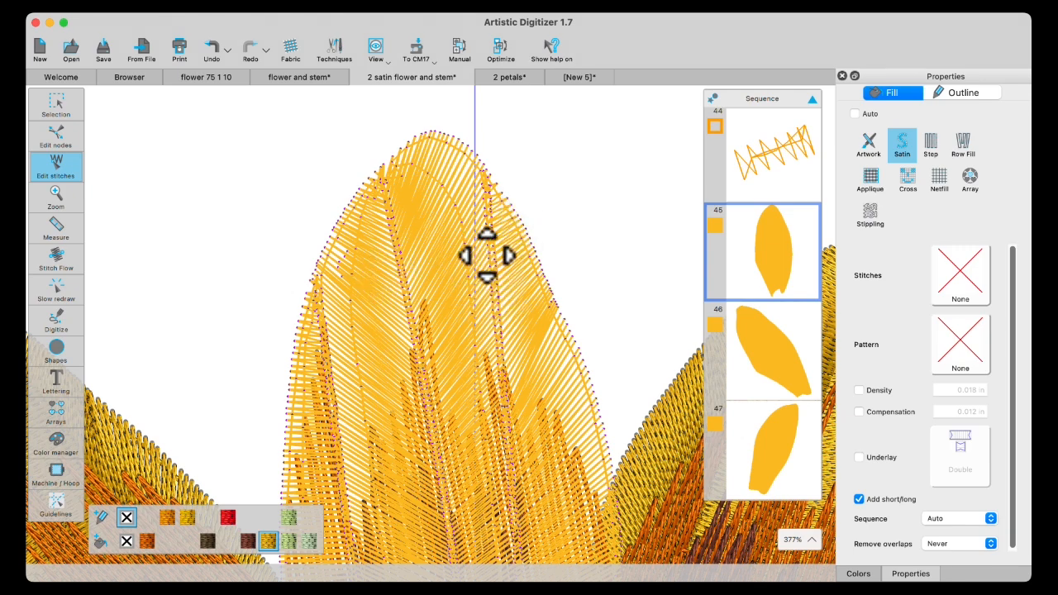
left_click(51, 108)
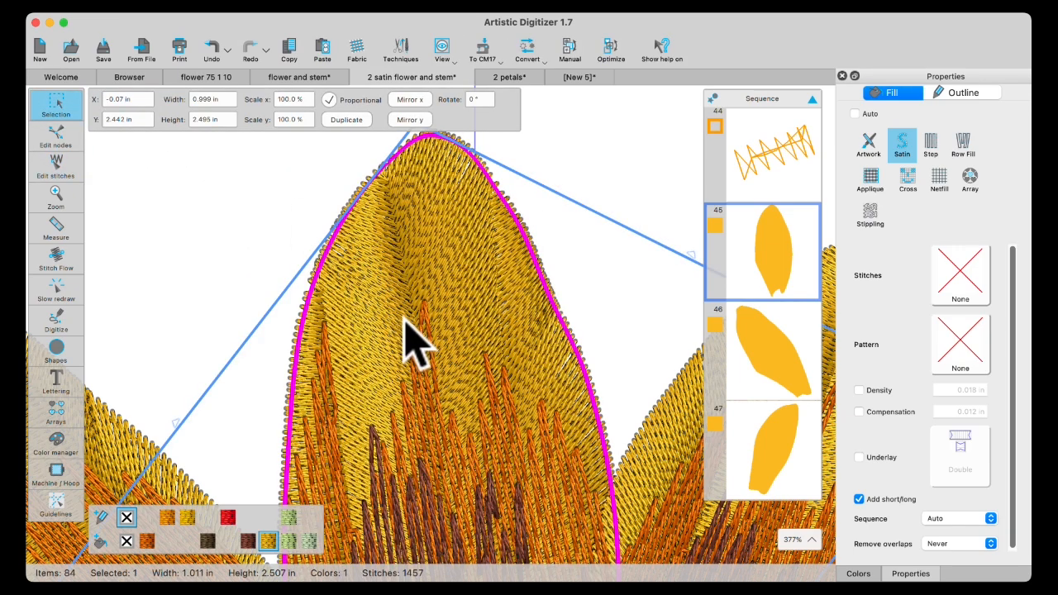
Select the green leaf directly beneath the flower and view the pattern choices for its satin fill, including Wide Satin
scroll(405, 323, "down", 5)
scroll(406, 472, "down", 4)
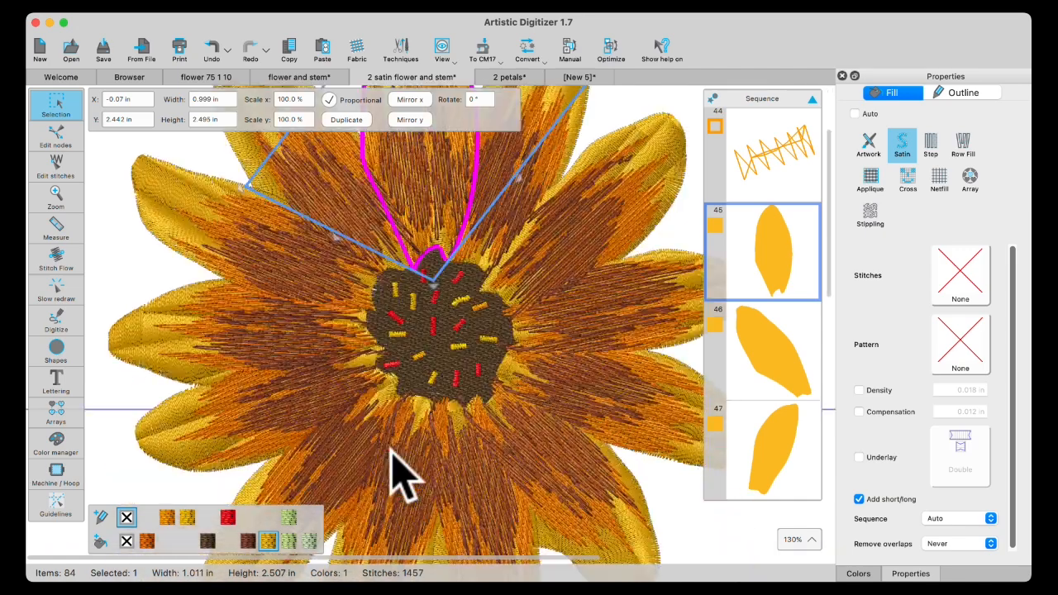
scroll(406, 467, "down", 5)
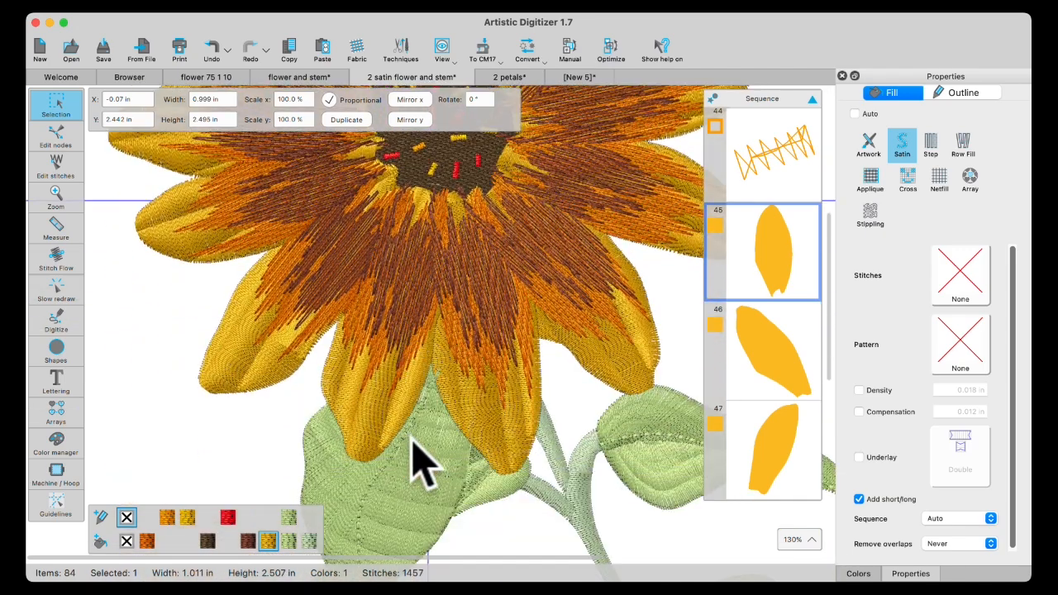
scroll(413, 442, "down", 5)
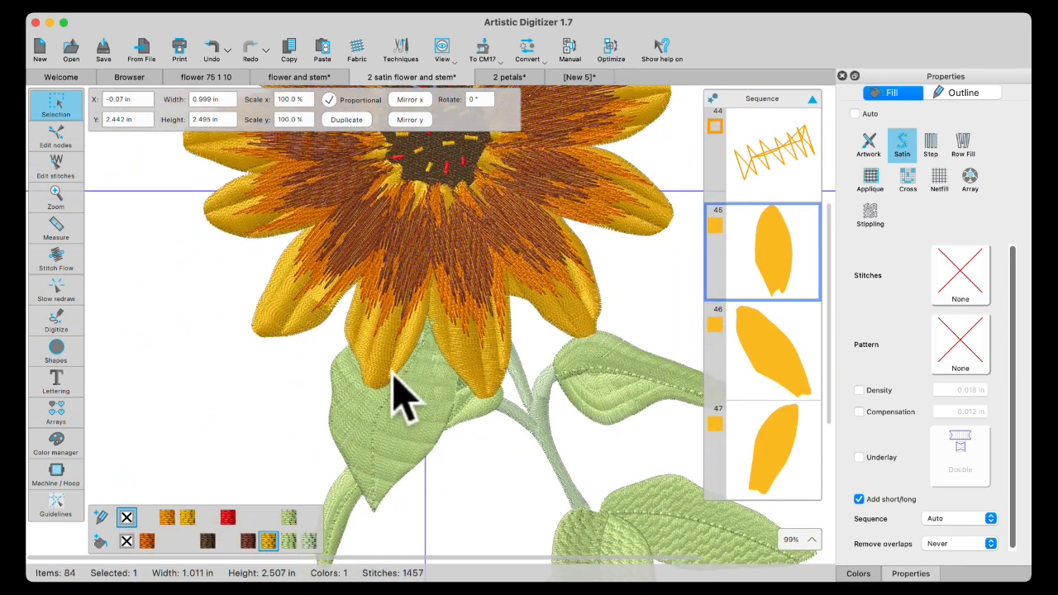
left_click(411, 438)
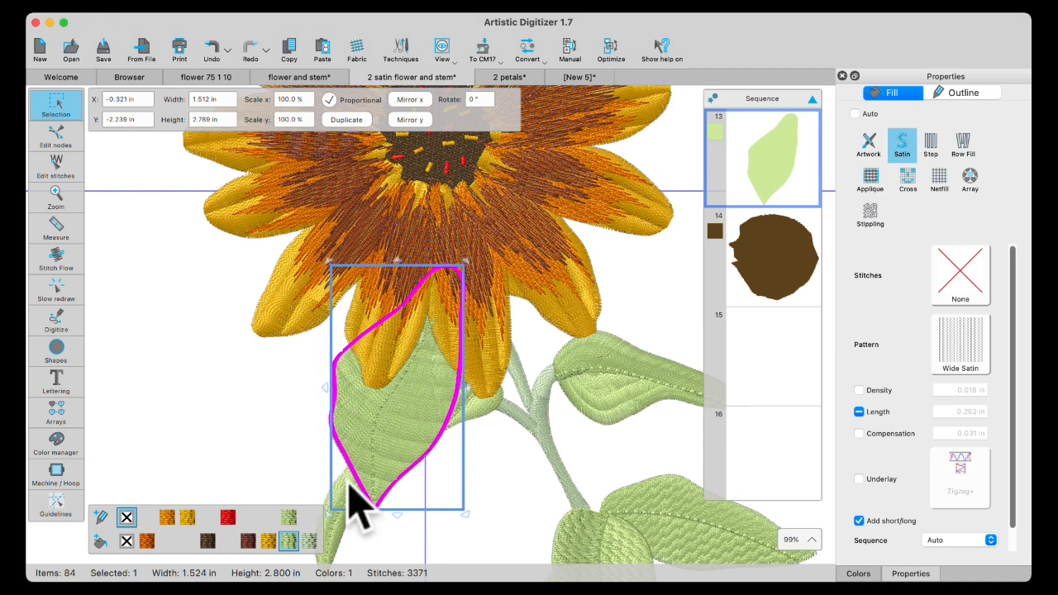
scroll(354, 478, "up", 3)
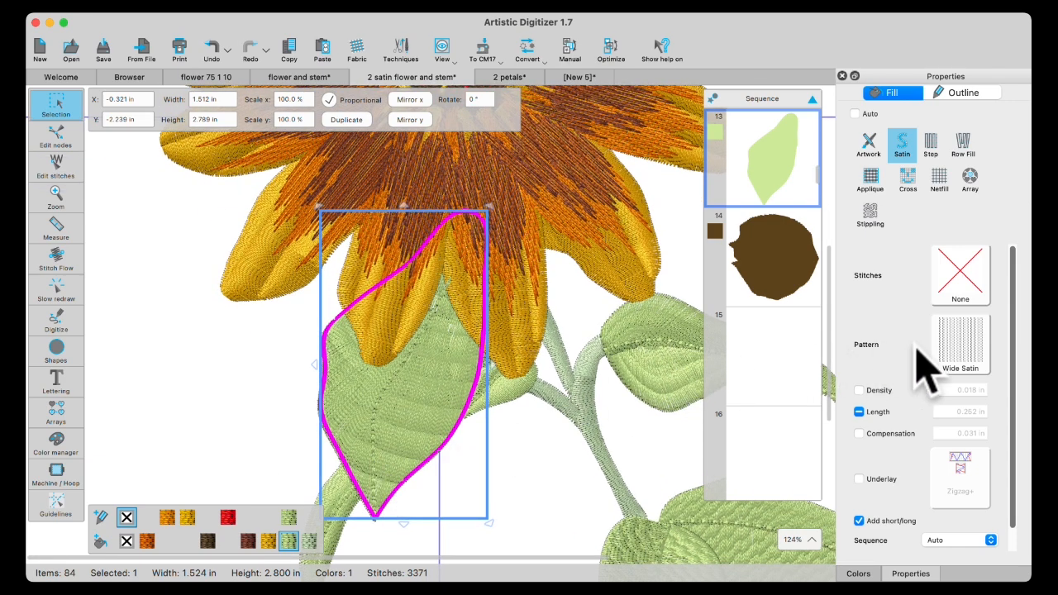
left_click(961, 347)
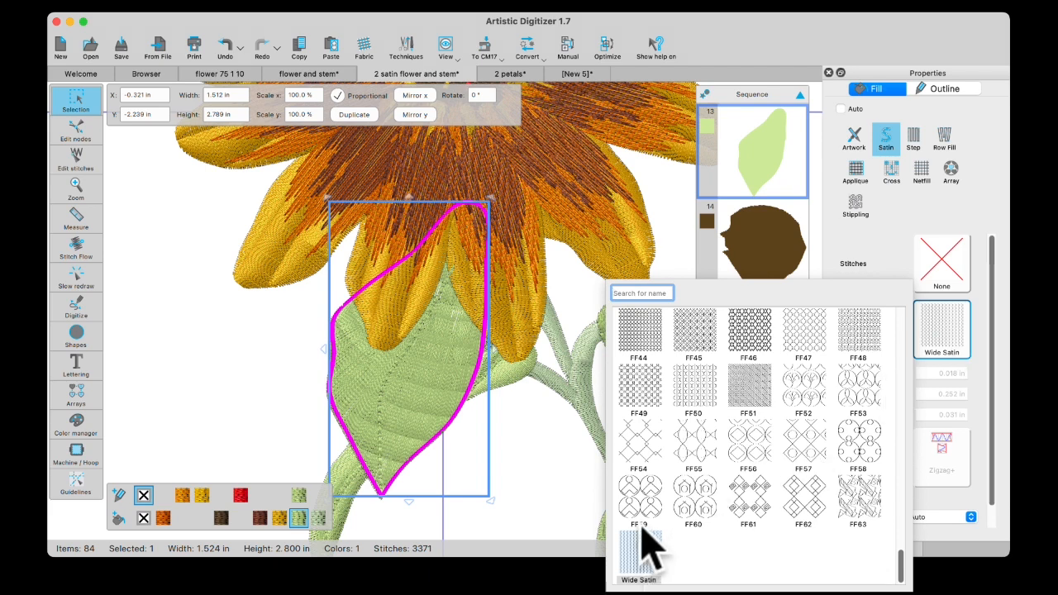
left_click(686, 272)
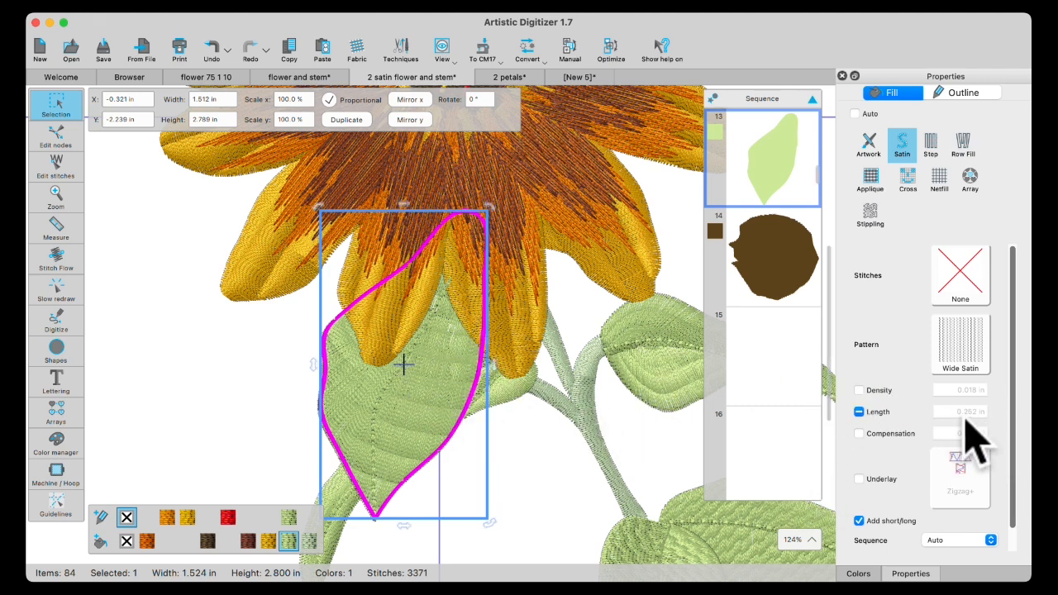
Enable the leaf fill's density setting at 0.018 in and try stitch lengths of 0.453, 0.354 and 0.154 in
left_click(861, 391)
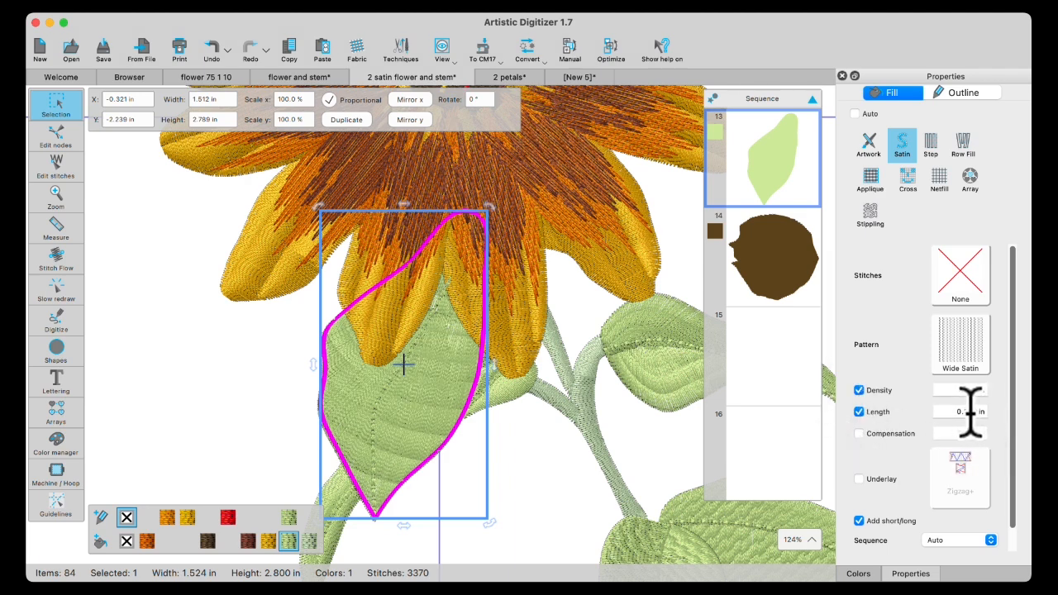
key("Return")
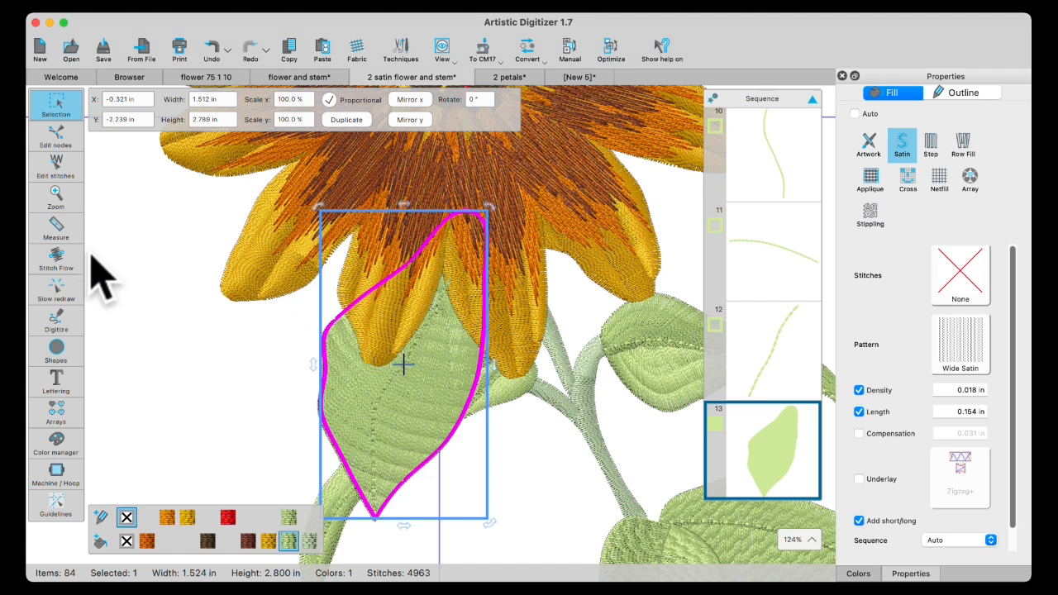
Open the leaf's stitch flow, try a straight divide line from its upper-left edge to its lower-right edge, and undo it
left_click(58, 261)
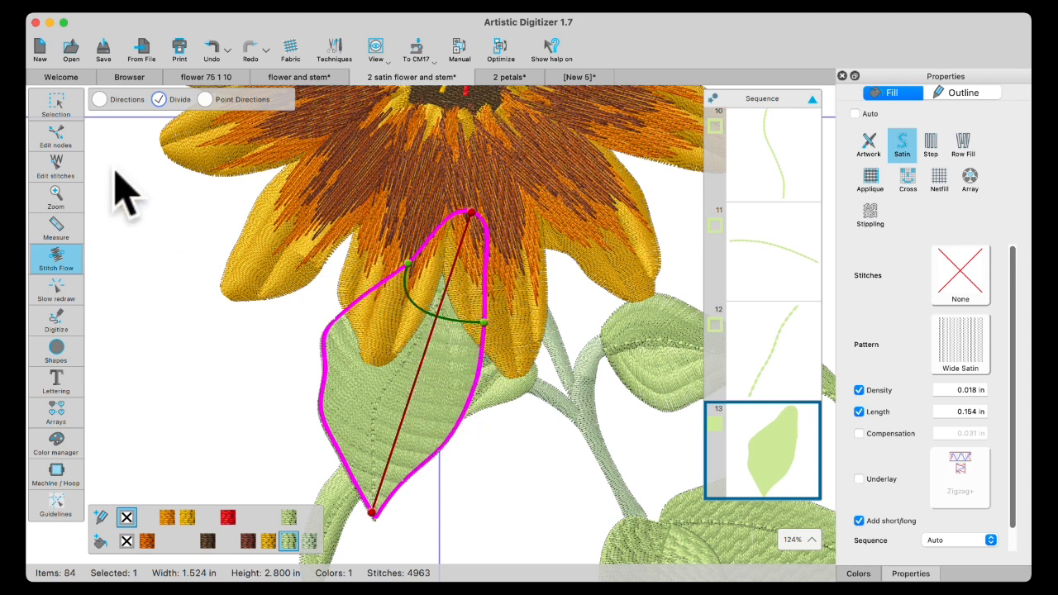
left_click(98, 100)
mouse_move(392, 427)
left_click(159, 100)
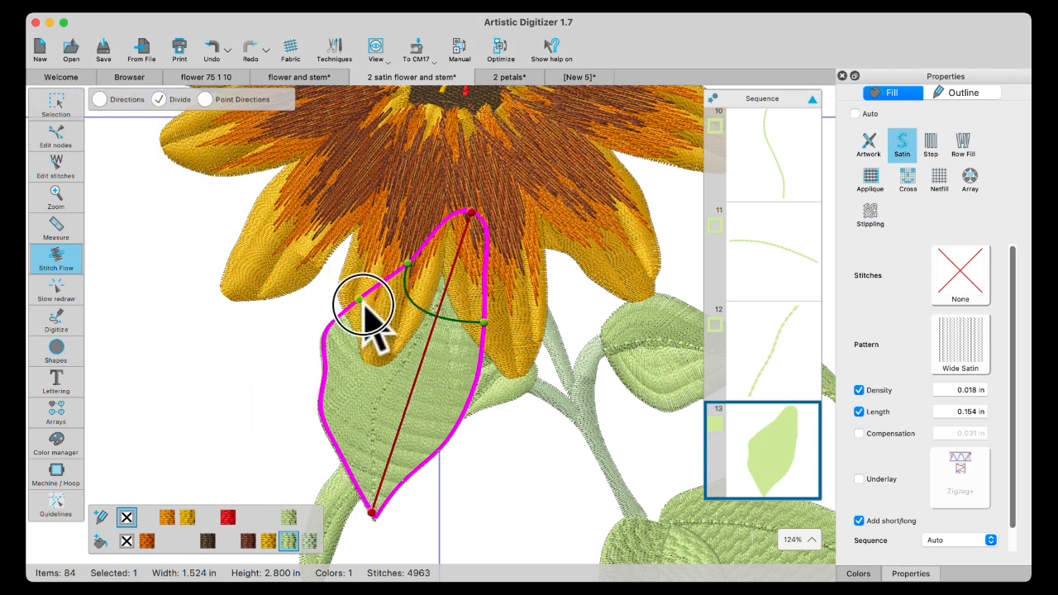
left_click(360, 299)
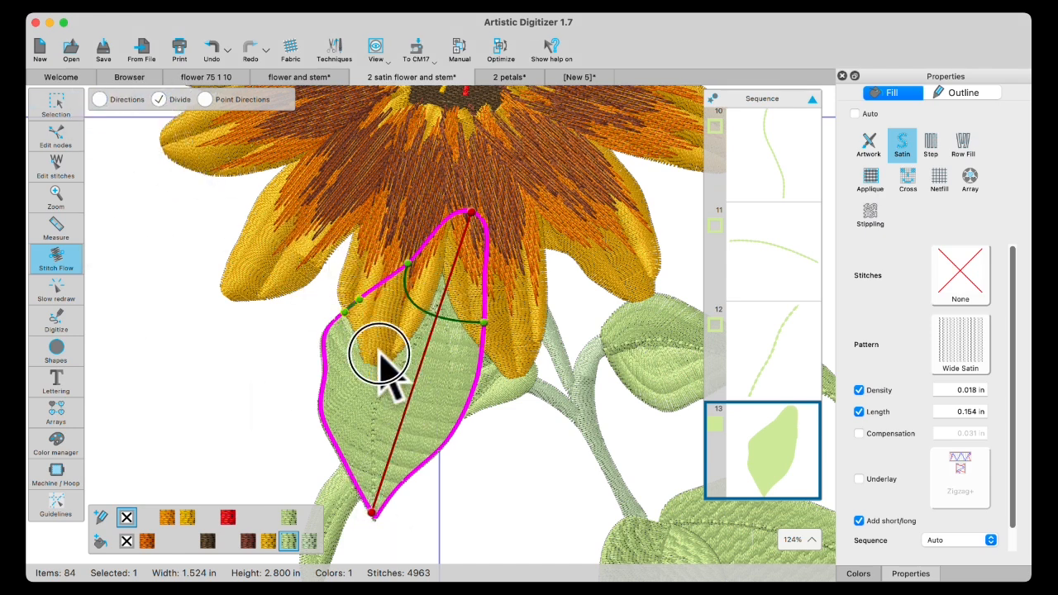
left_click(401, 432)
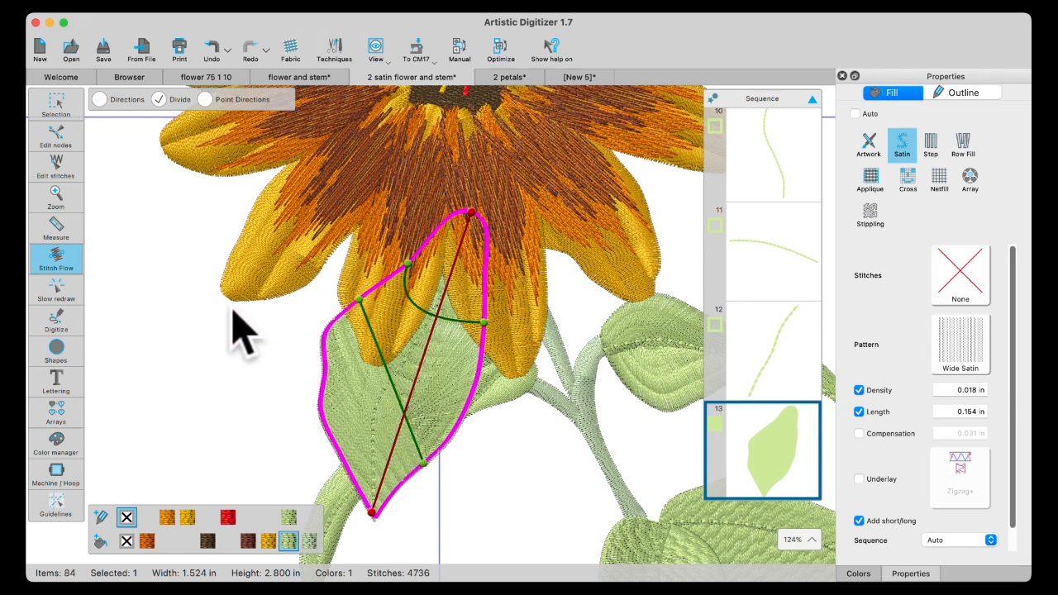
left_click(213, 50)
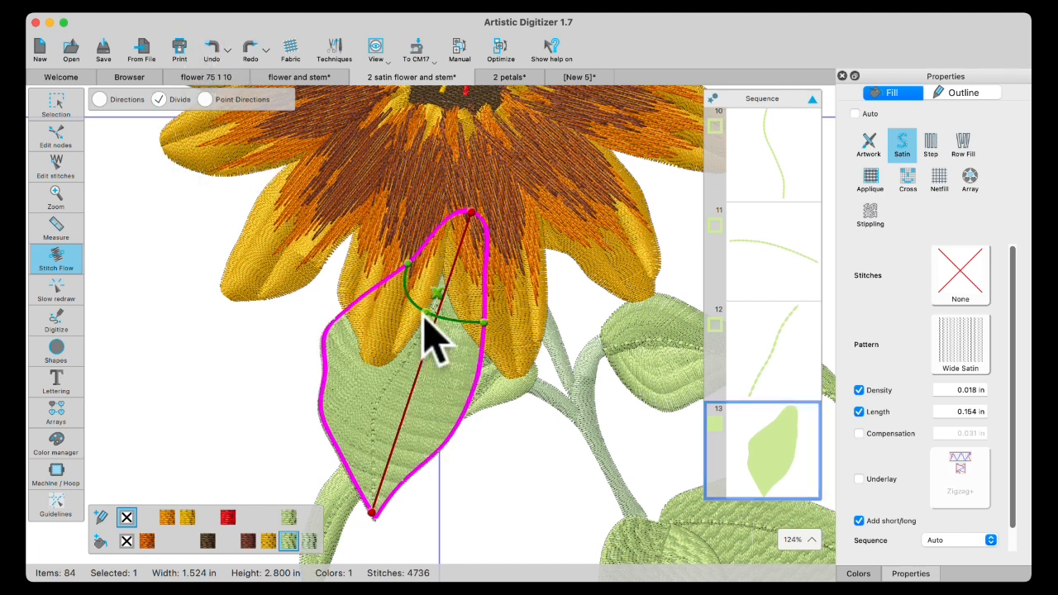
Pull the curved divide line in the upper part of the leaf slightly downward, inspect the stitching closely and return to object selection
mouse_move(424, 317)
left_mouse_down()
mouse_move(424, 335)
mouse_move(426, 321)
left_mouse_up()
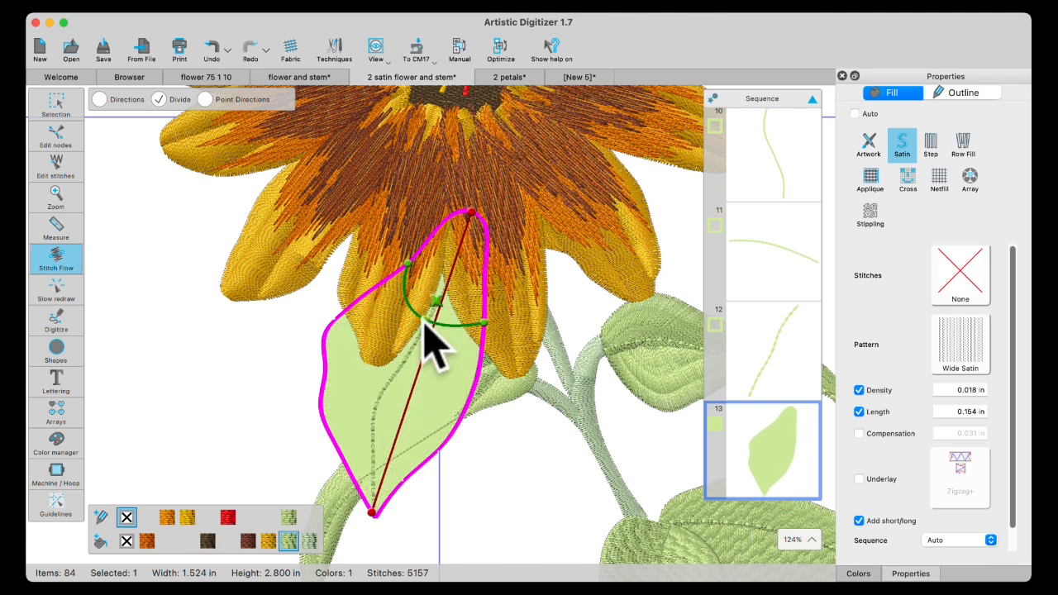
left_click(99, 100)
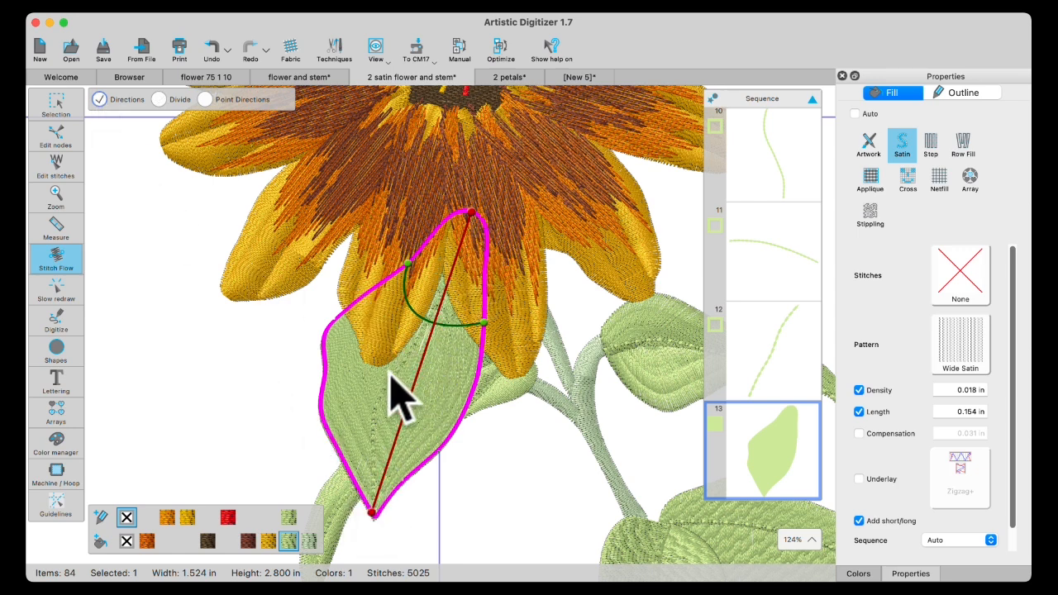
scroll(372, 478, "up", 1)
scroll(373, 490, "up", 10)
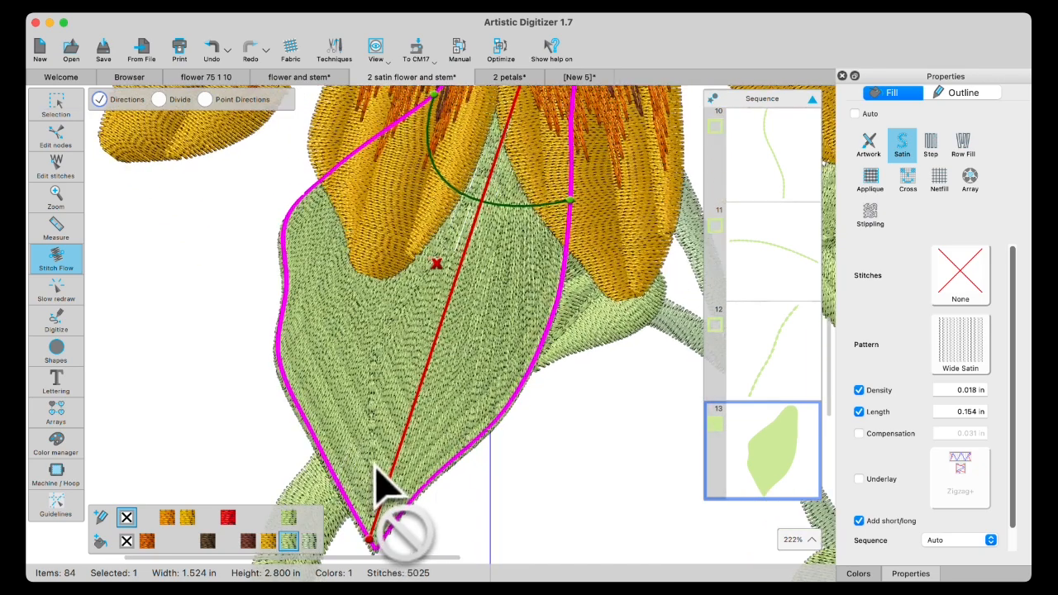
left_click(56, 103)
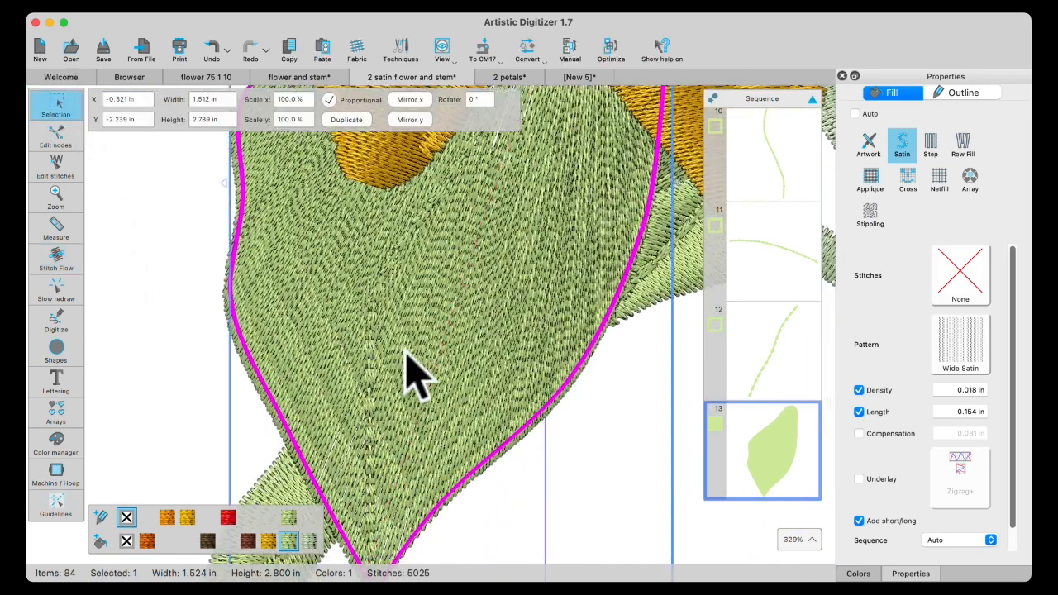
Select the leaf's central vein line and look up its Bean Gap running stitch by searching for "b" in the stitch library
left_click(372, 382)
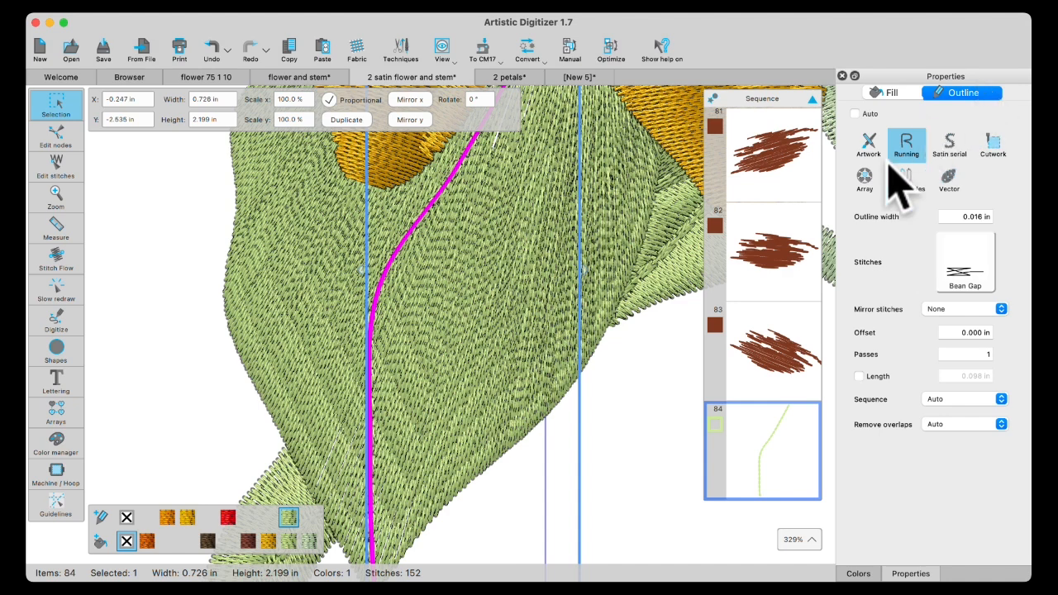
left_click(976, 281)
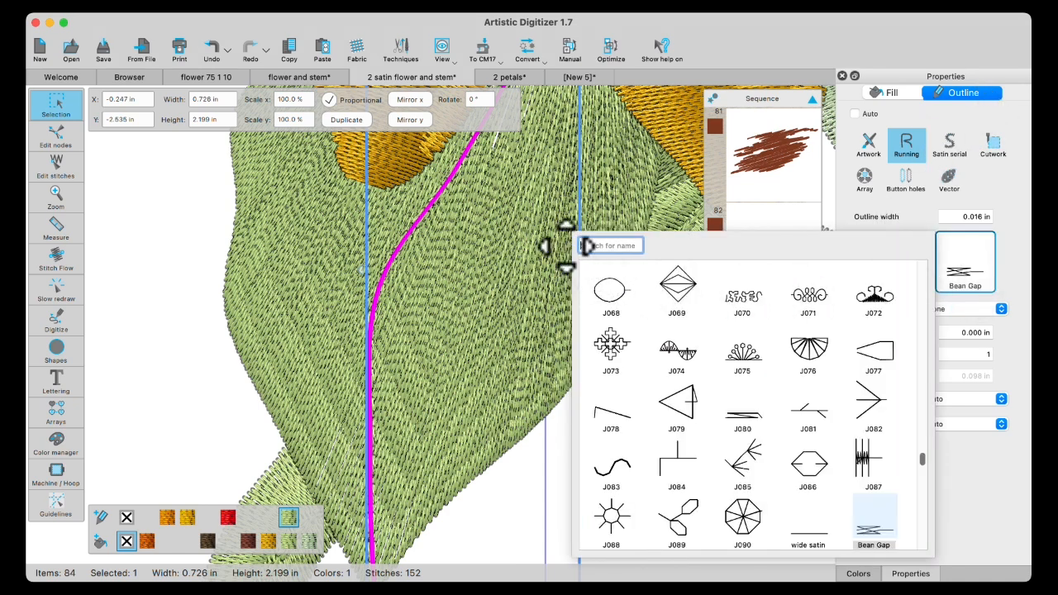
type("b")
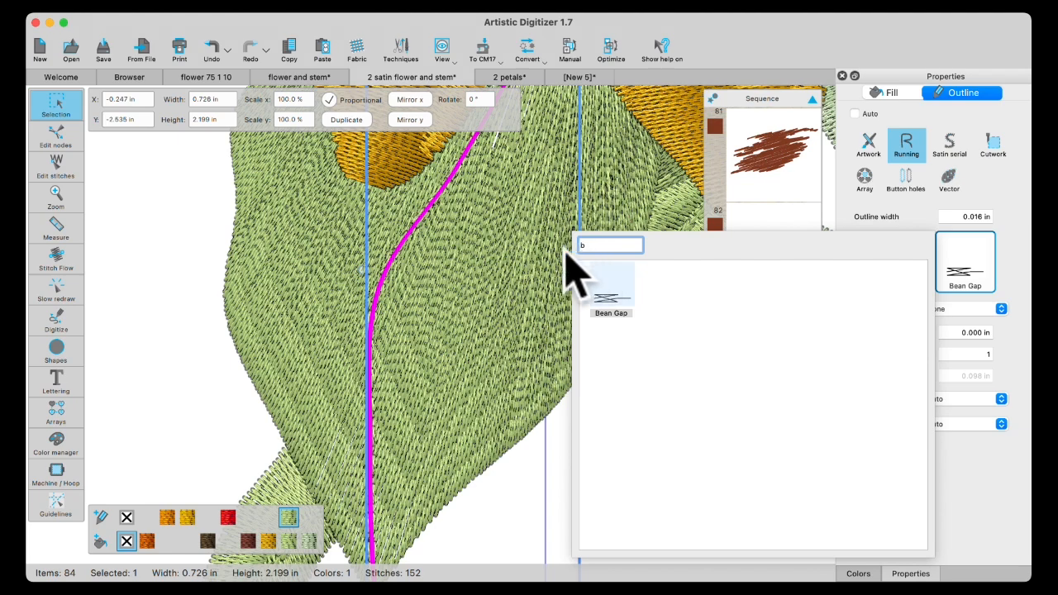
left_click(190, 283)
scroll(464, 385, "down", 3)
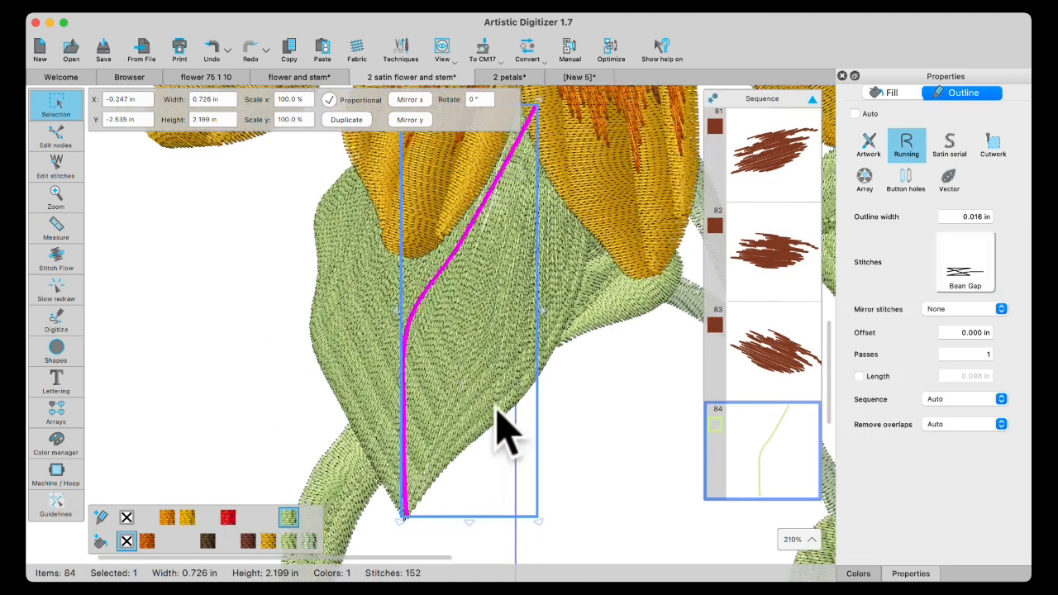
scroll(506, 326, "down", 2)
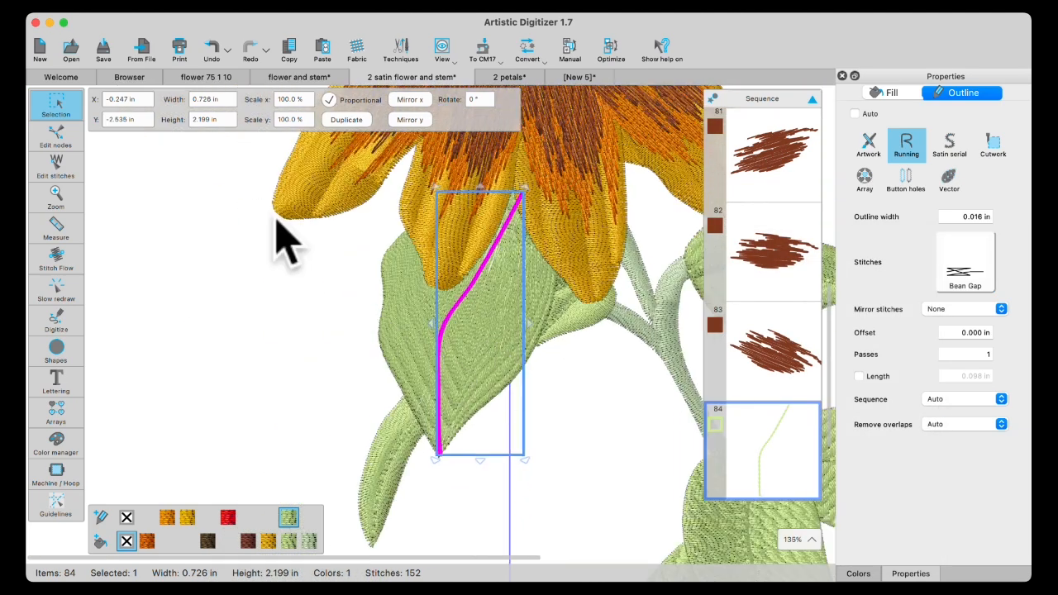
Undo the leaf's divide line adjustment and step back through its stitch length changes to 0.252 in
left_click(213, 47)
left_click(219, 54)
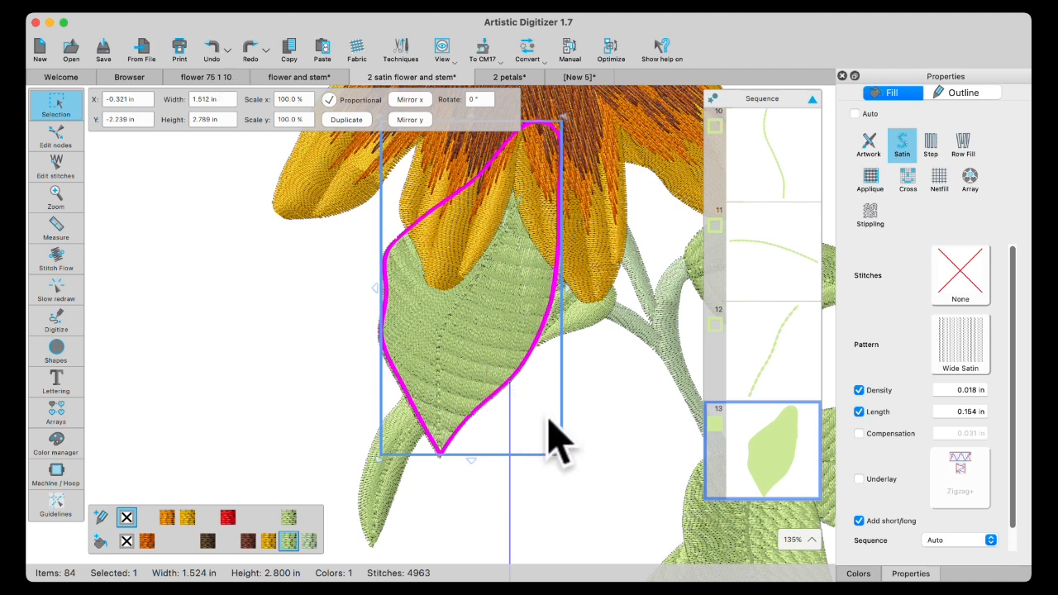
left_click(214, 47)
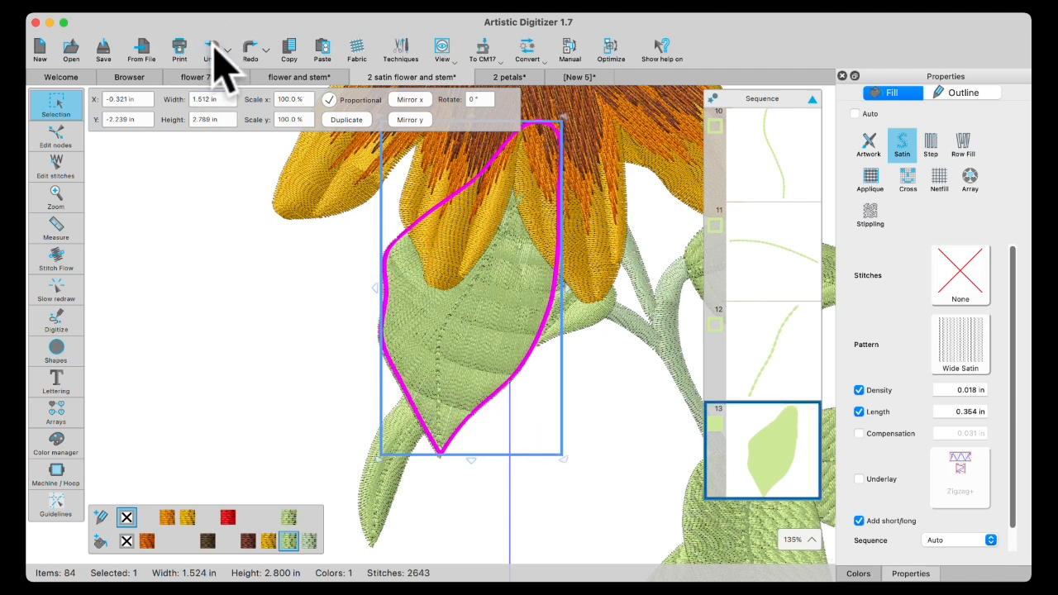
scroll(551, 390, "right", 4)
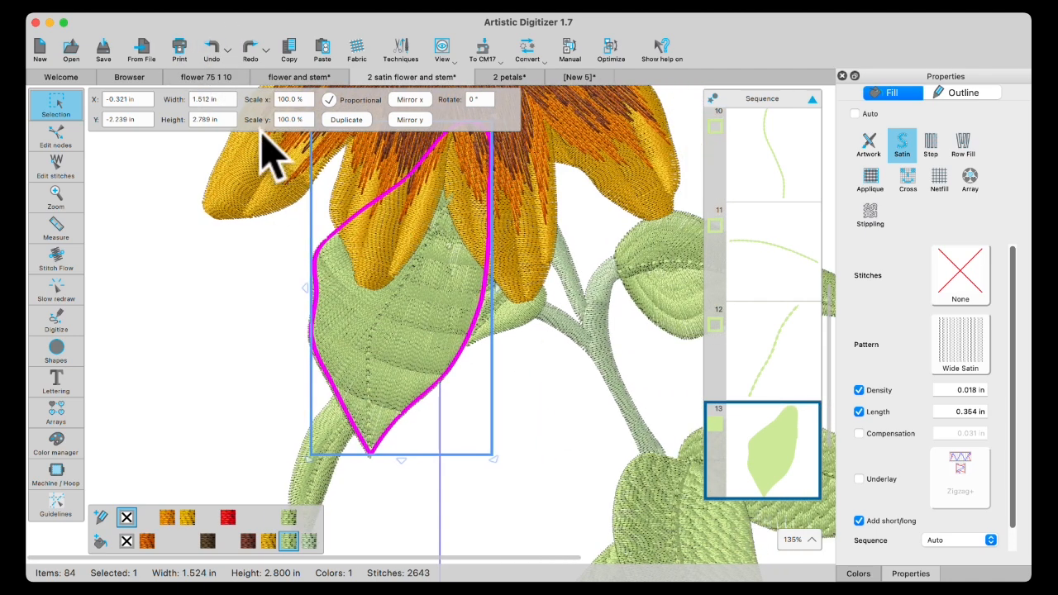
left_click(208, 52)
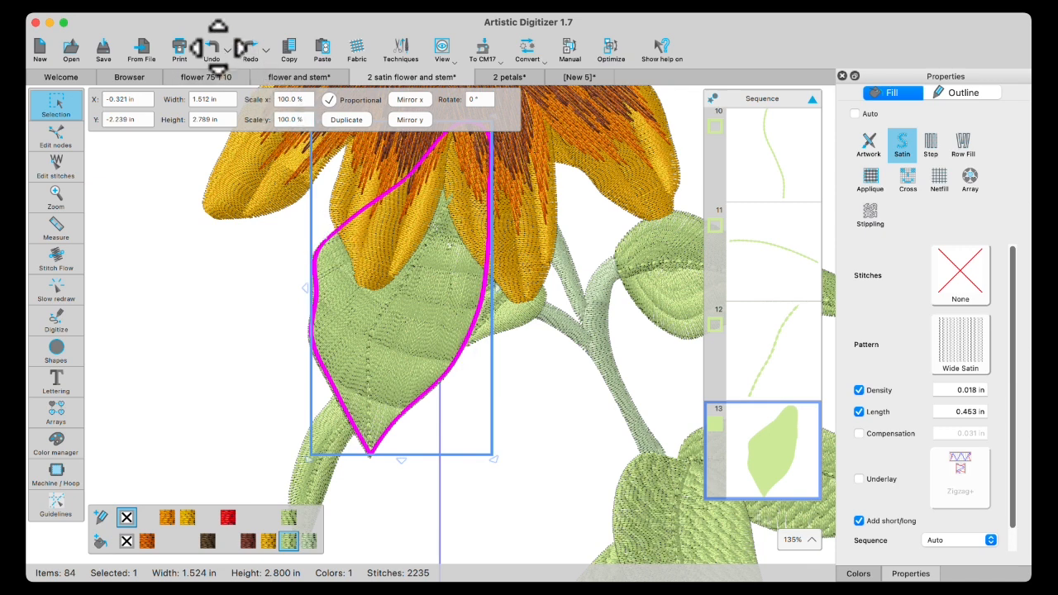
left_click(209, 48)
scroll(530, 451, "right", 5)
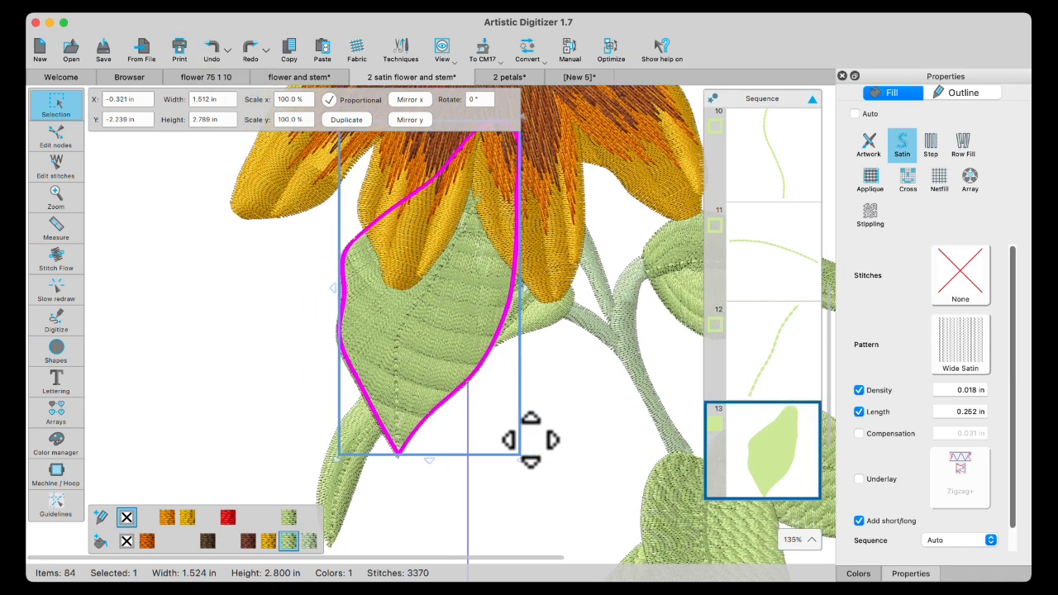
Select the middle leaf of the lower three-leaf cluster and view the pattern choices for its satin fill, including broken lines 2
scroll(533, 455, "right", 4)
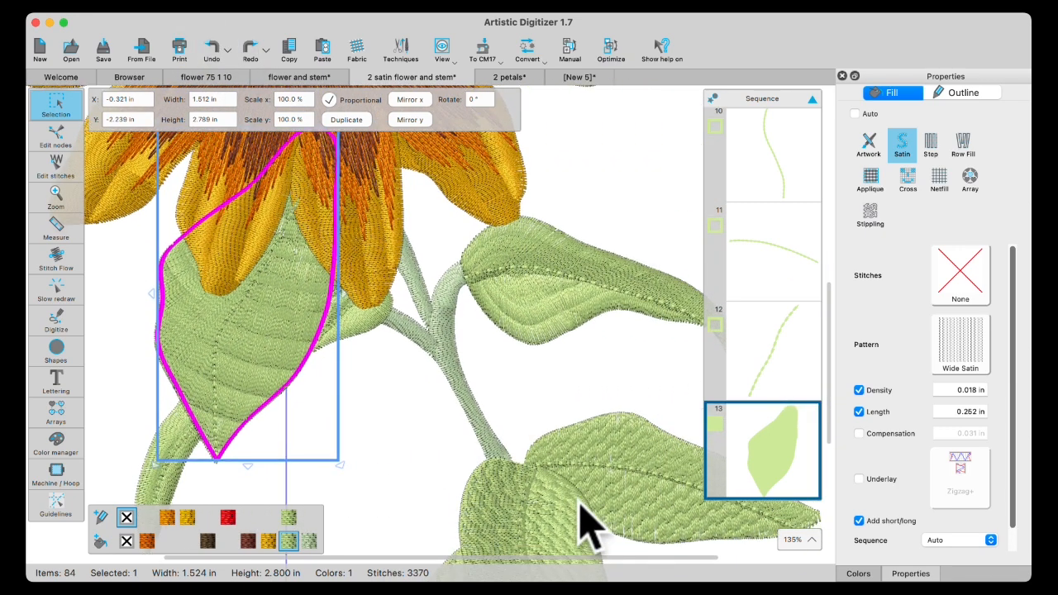
scroll(581, 506, "down", 8)
left_click(582, 405)
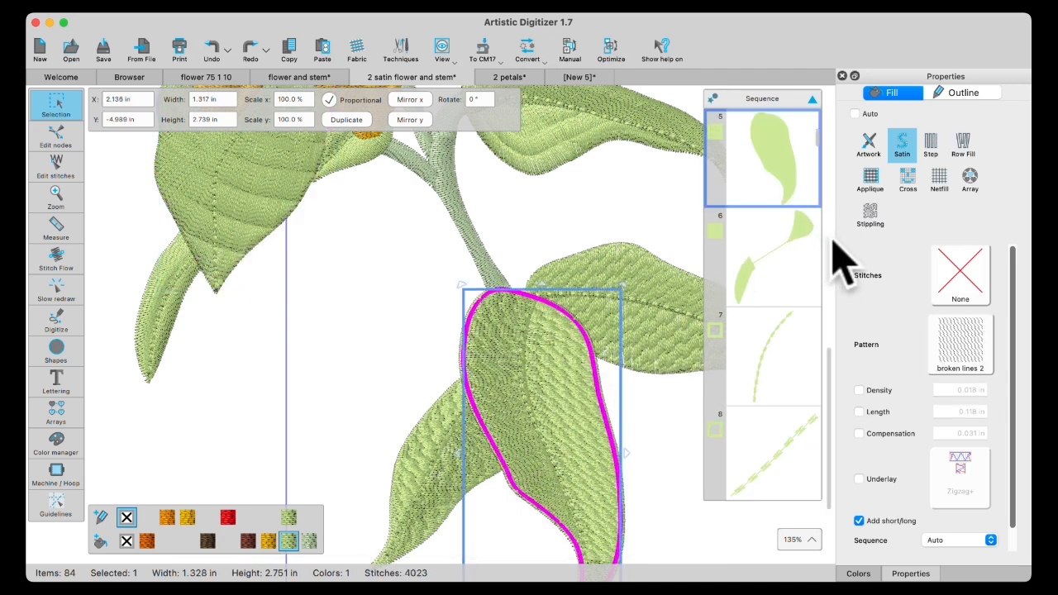
left_click(963, 348)
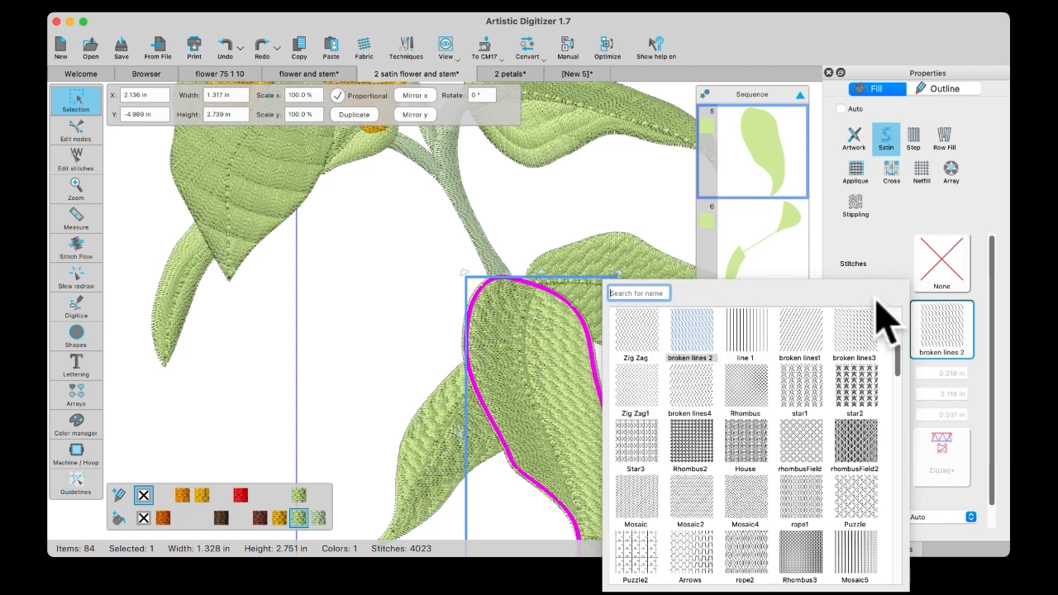
left_click(609, 244)
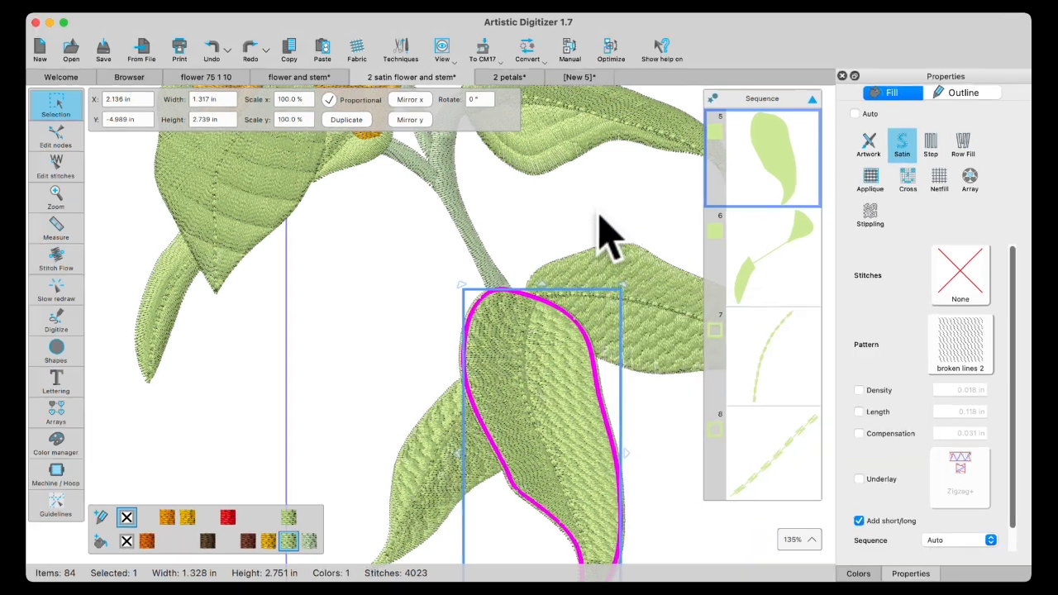
Open that leaf's stitch flow, inspect its direction points and reshape the divide line running lengthwise down its centre
left_click(66, 268)
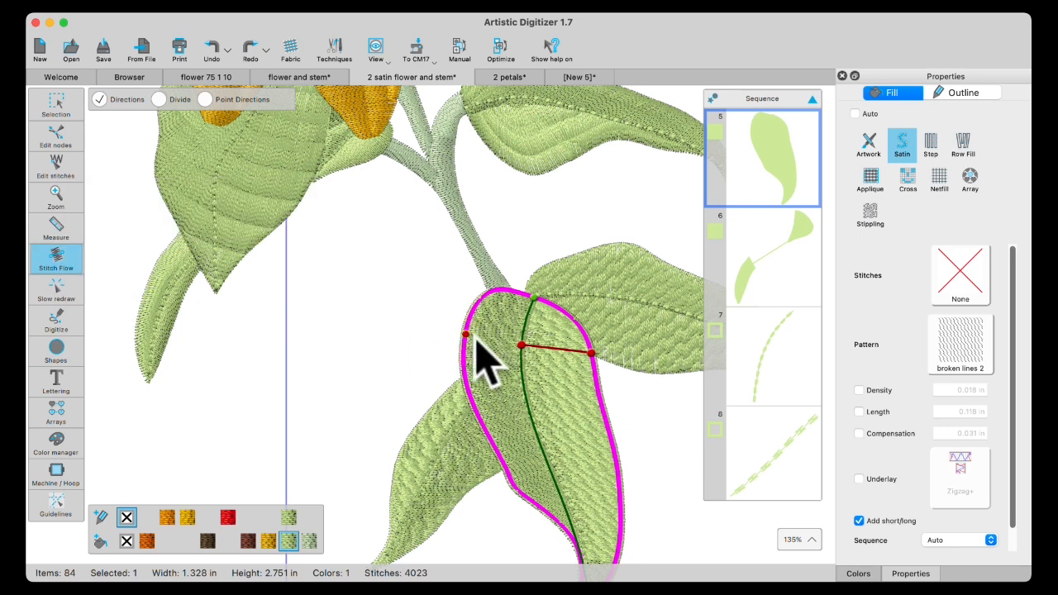
scroll(521, 385, "down", 2)
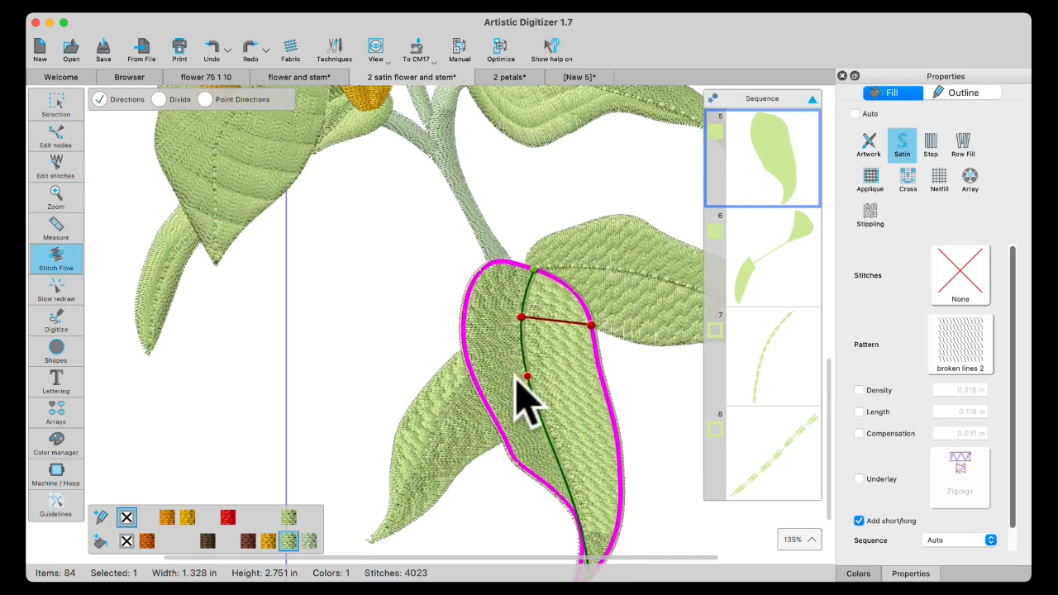
scroll(521, 389, "down", 1)
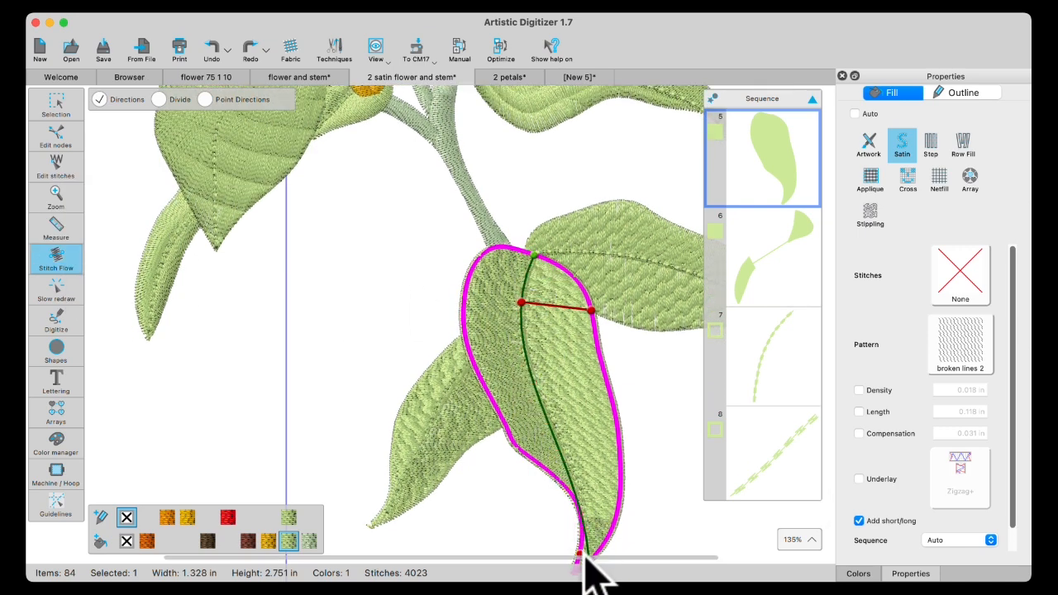
left_click(163, 100)
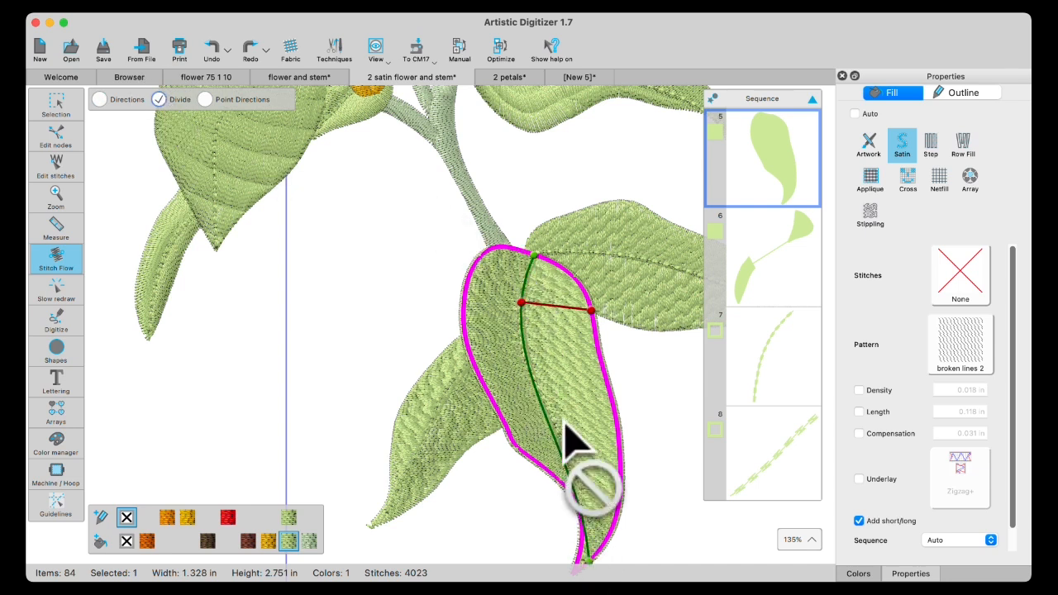
left_click(528, 364)
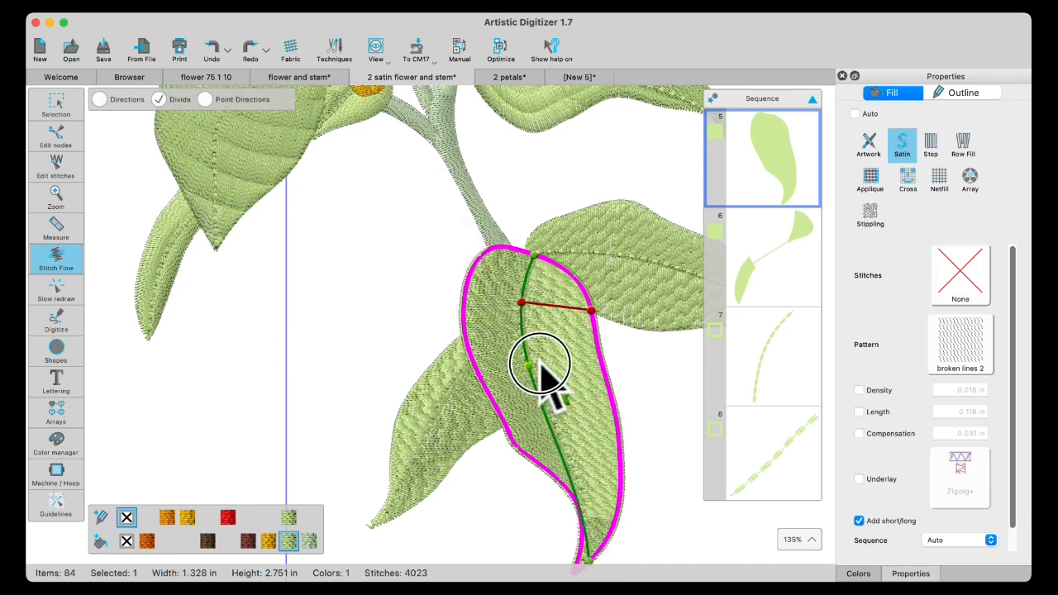
left_click_drag(537, 365, 528, 300)
left_click_drag(525, 349, 596, 539)
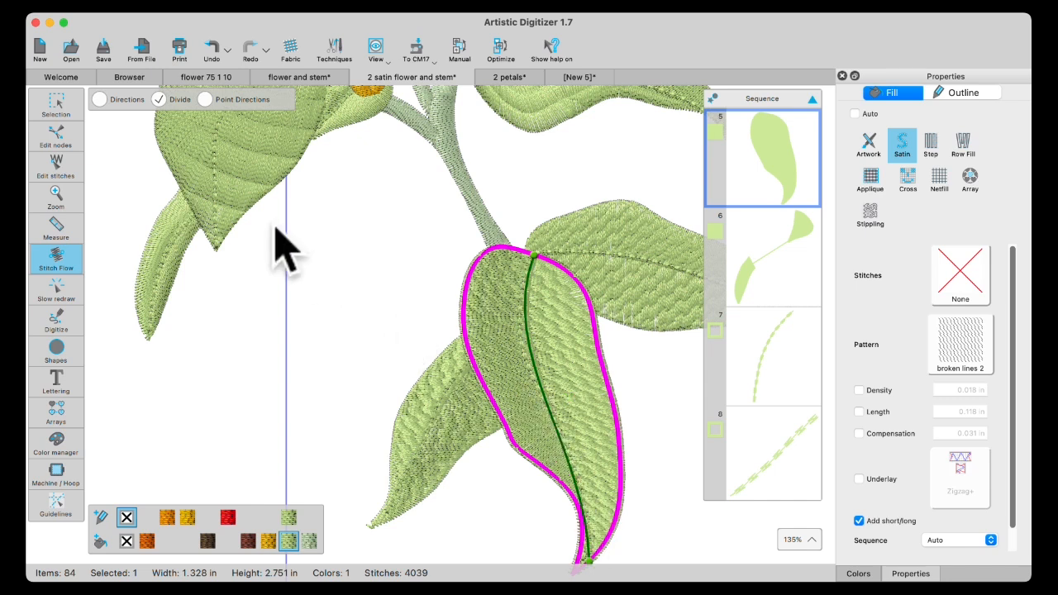
Add slanted direction lines from the leaf's left edge and upper-right edge down to the central divide, and return to object selection
left_click(99, 99)
mouse_move(463, 313)
left_mouse_down()
mouse_move(516, 354)
mouse_move(553, 285)
mouse_move(573, 277)
left_mouse_up()
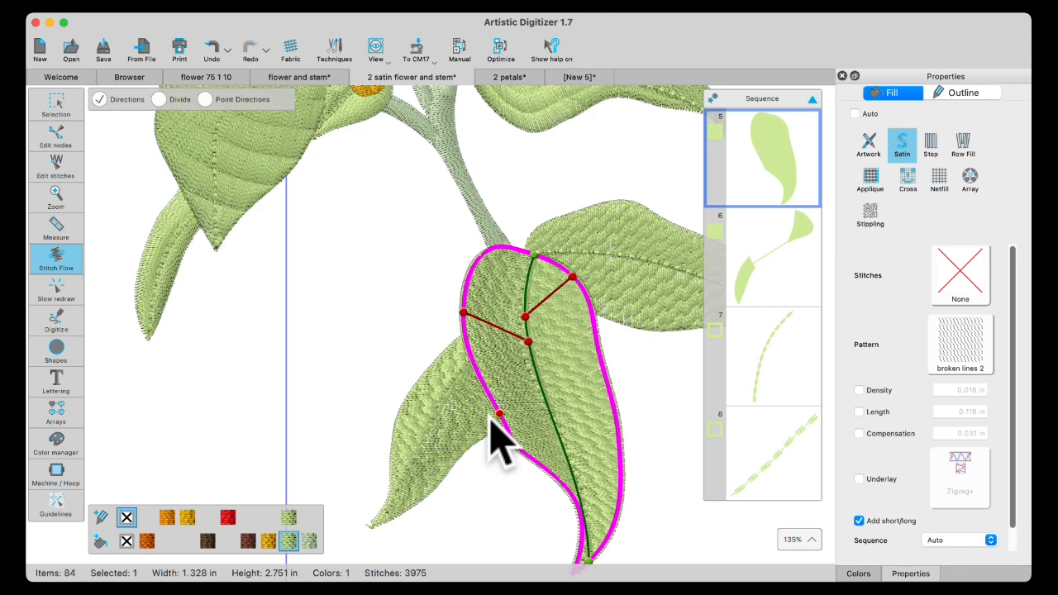
left_click(51, 110)
Undo the stitch flow edits on the lower leaf and the density override on the leaf beneath the flower
left_click(213, 51)
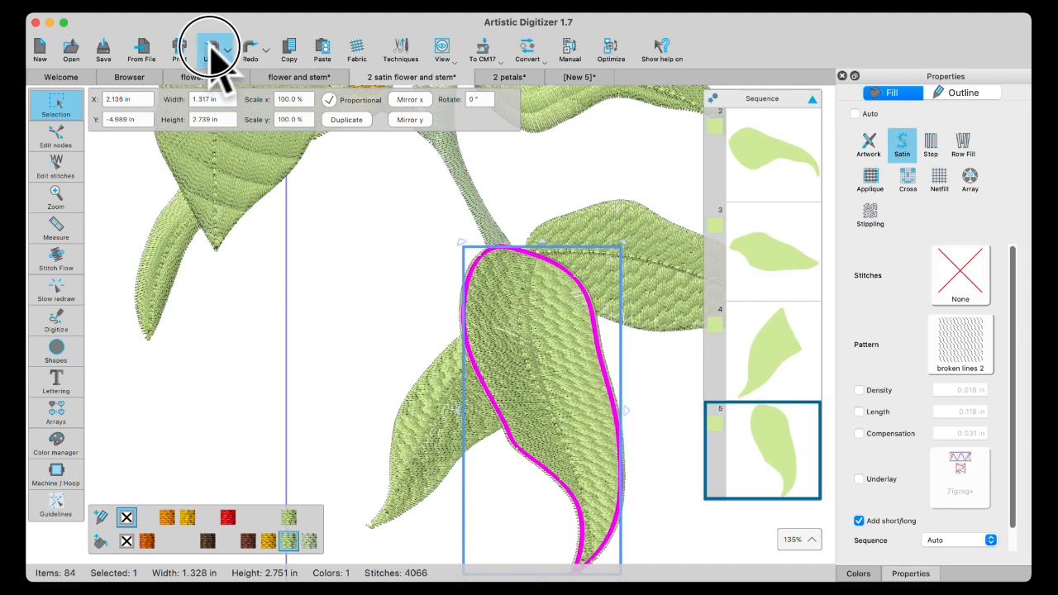
left_click(212, 51)
left_click(213, 51)
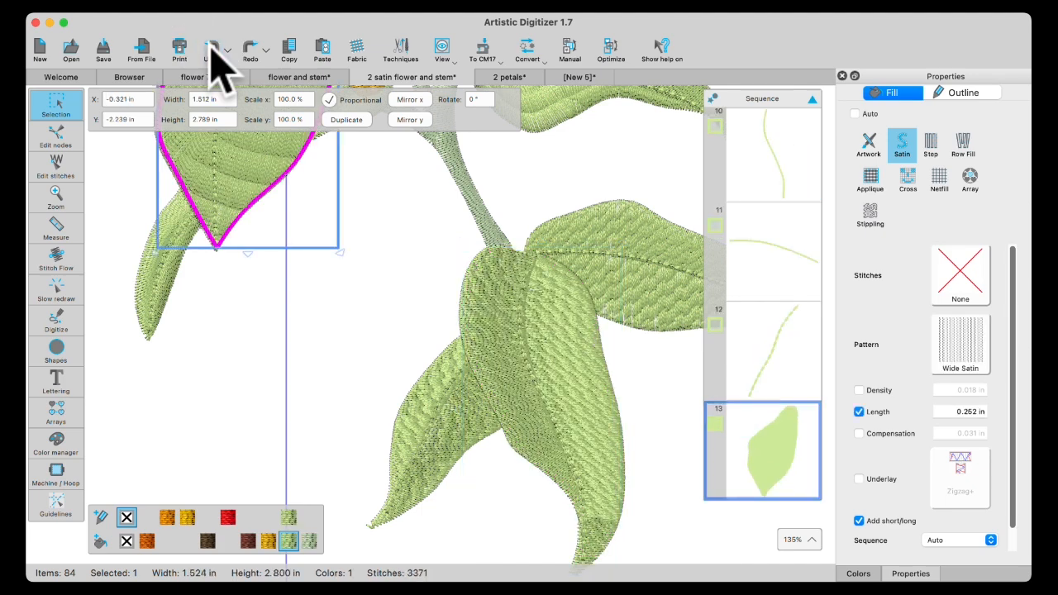
scroll(376, 351, "down", 5)
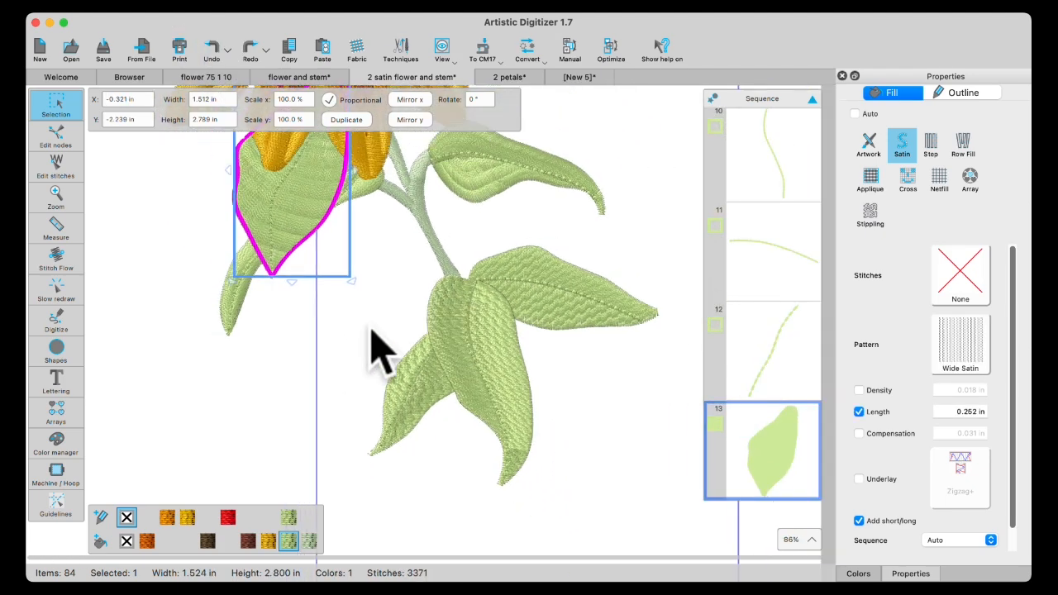
Delete the dark brown step-filled shape at the flower's centre, leaving the small coloured accent stitches in place
scroll(396, 265, "down", 2)
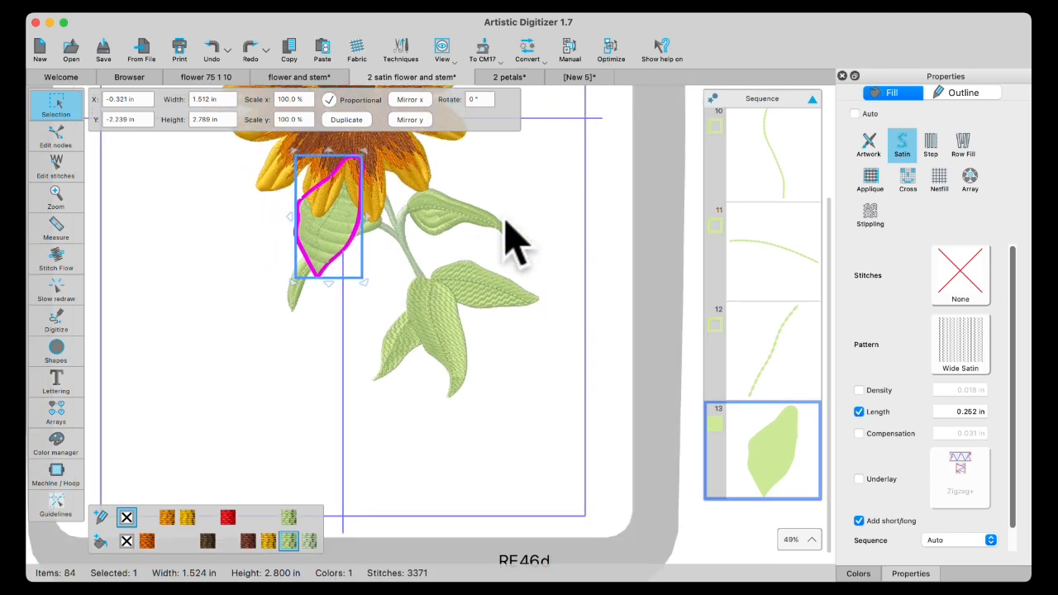
scroll(529, 236, "up", 5)
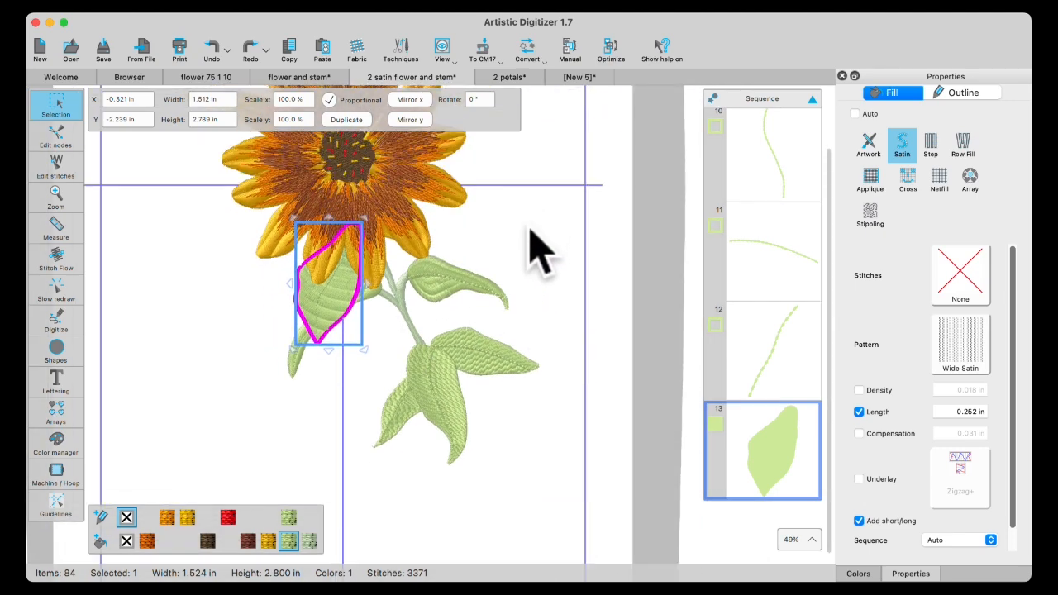
left_click(524, 258)
scroll(506, 244, "up", 1)
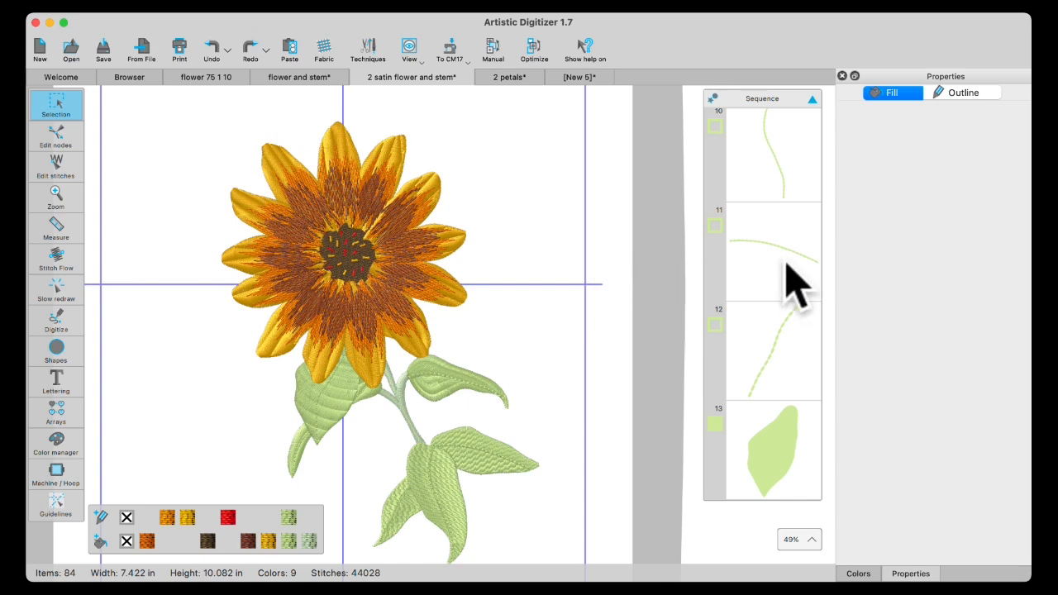
scroll(781, 269, "down", 5)
scroll(571, 281, "up", 2)
scroll(780, 290, "up", 1)
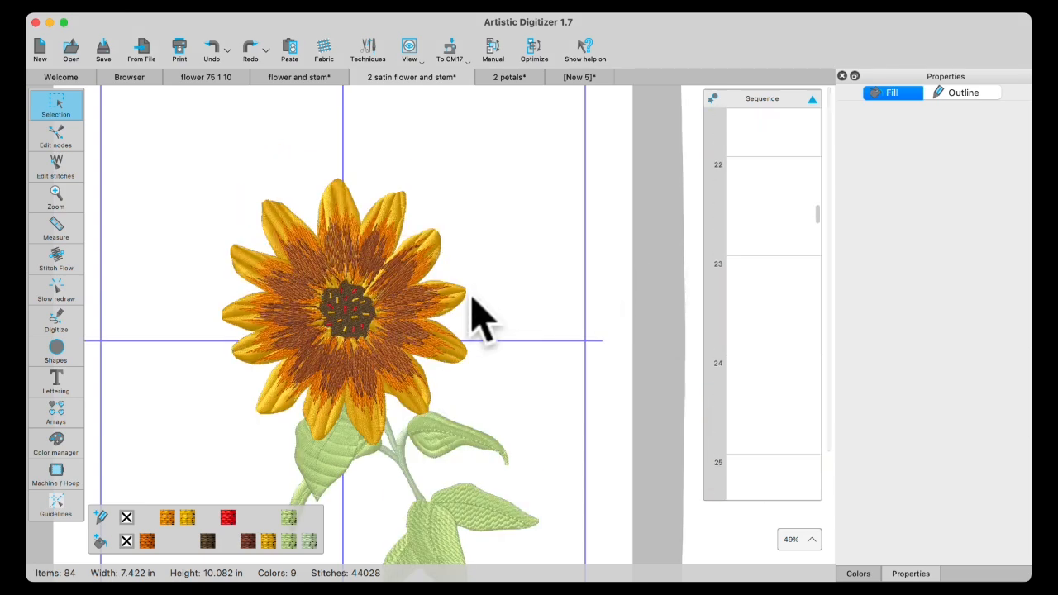
left_click(366, 314)
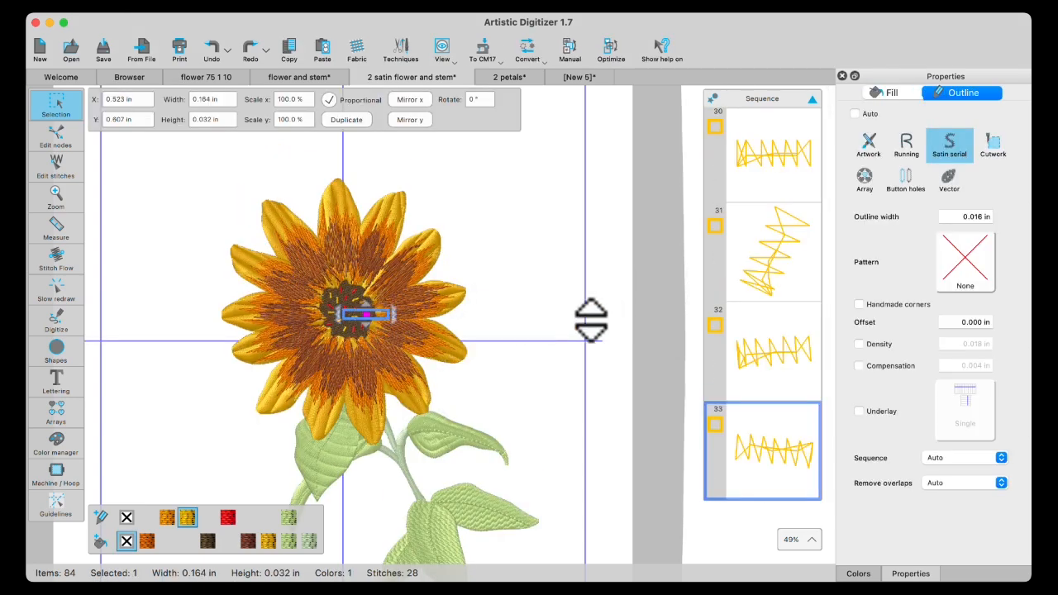
scroll(761, 306, "up", 3)
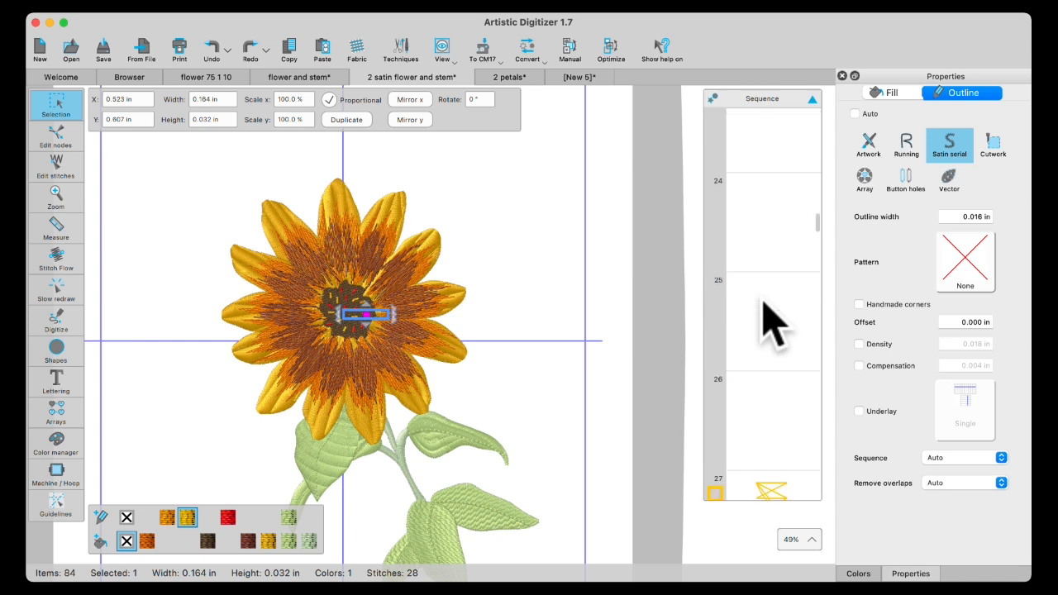
scroll(765, 306, "up", 3)
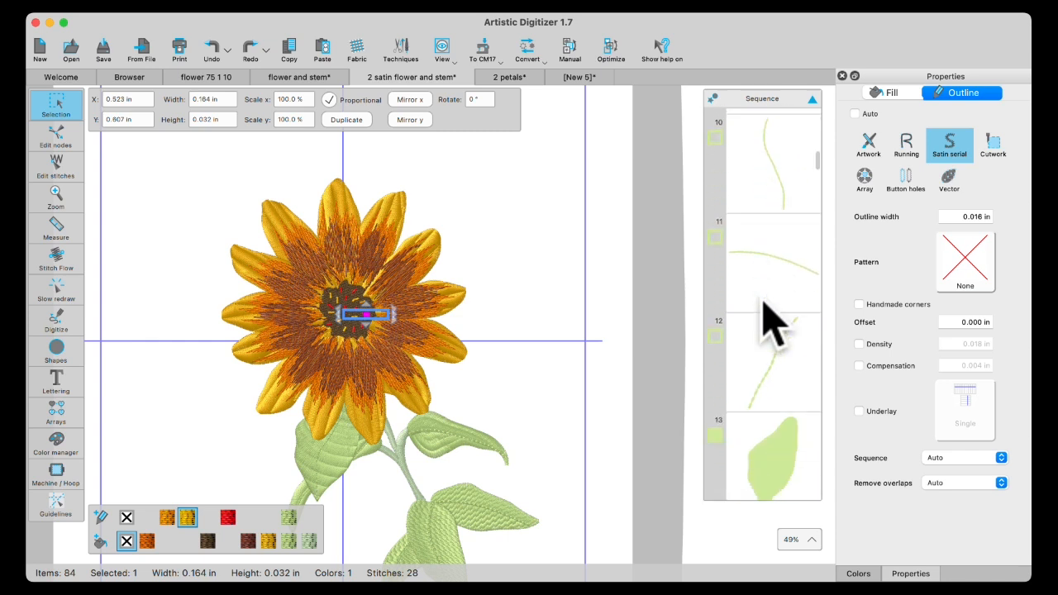
left_click(761, 310)
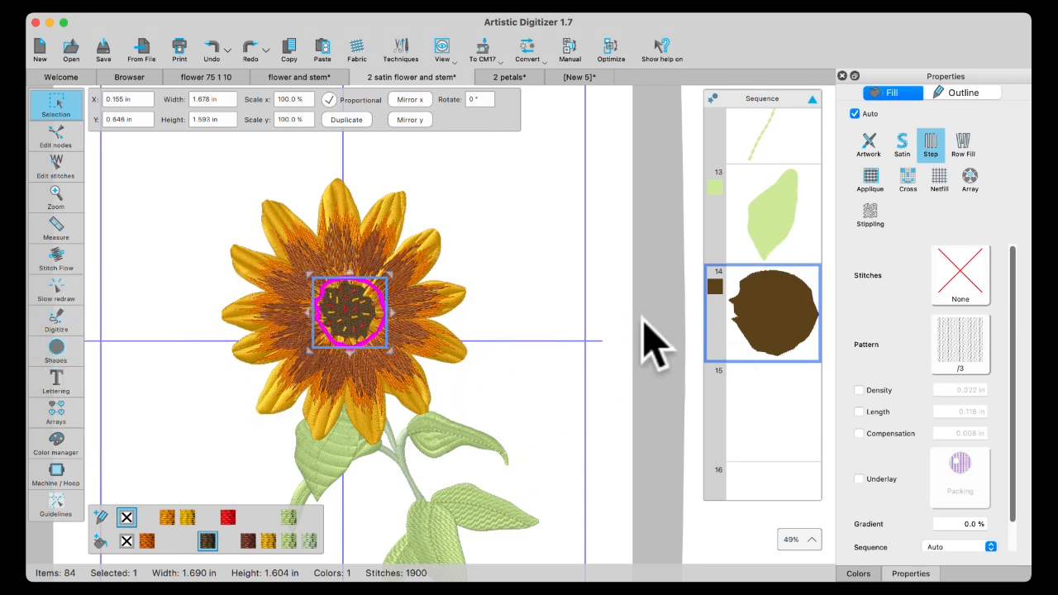
key("Delete")
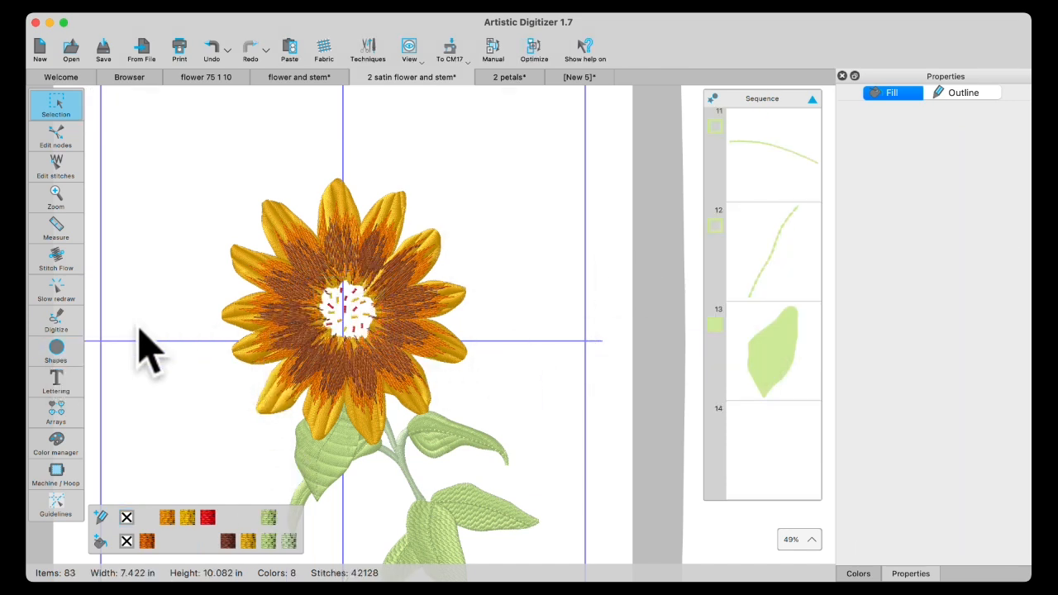
Draw a filled circle about 1.9 in wide and 1.8 in high over the flower's open centre, and remove its outline
left_click(54, 347)
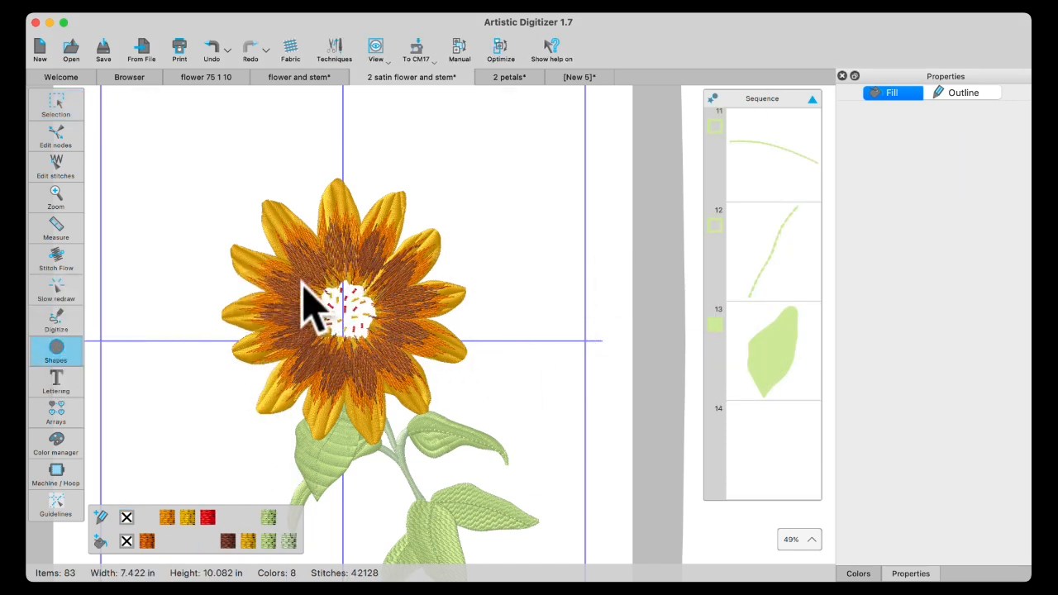
mouse_move(308, 280)
left_mouse_down()
mouse_move(343, 326)
mouse_move(392, 362)
left_mouse_up()
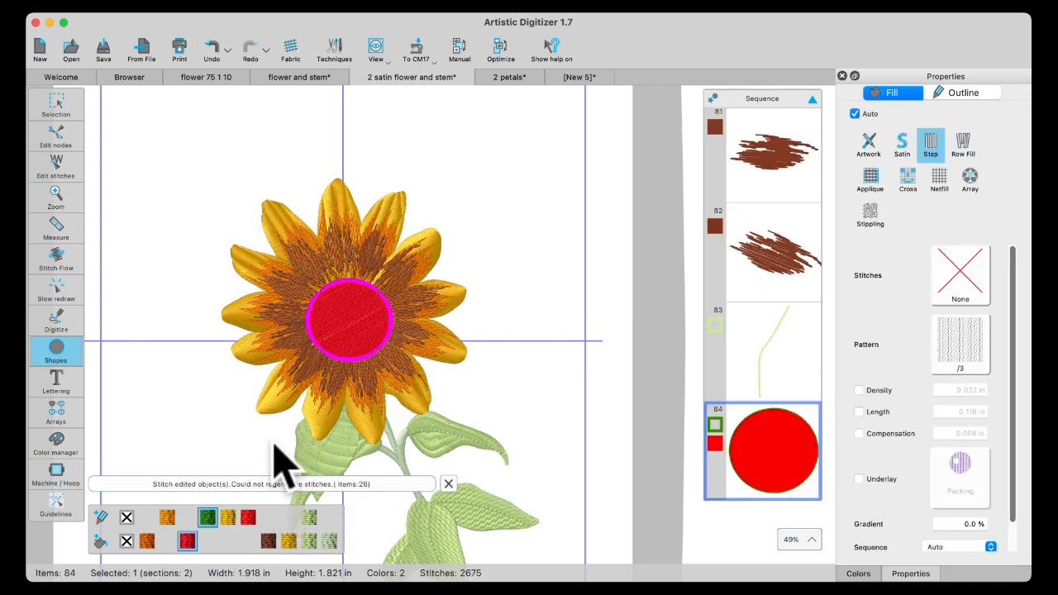
left_click(448, 484)
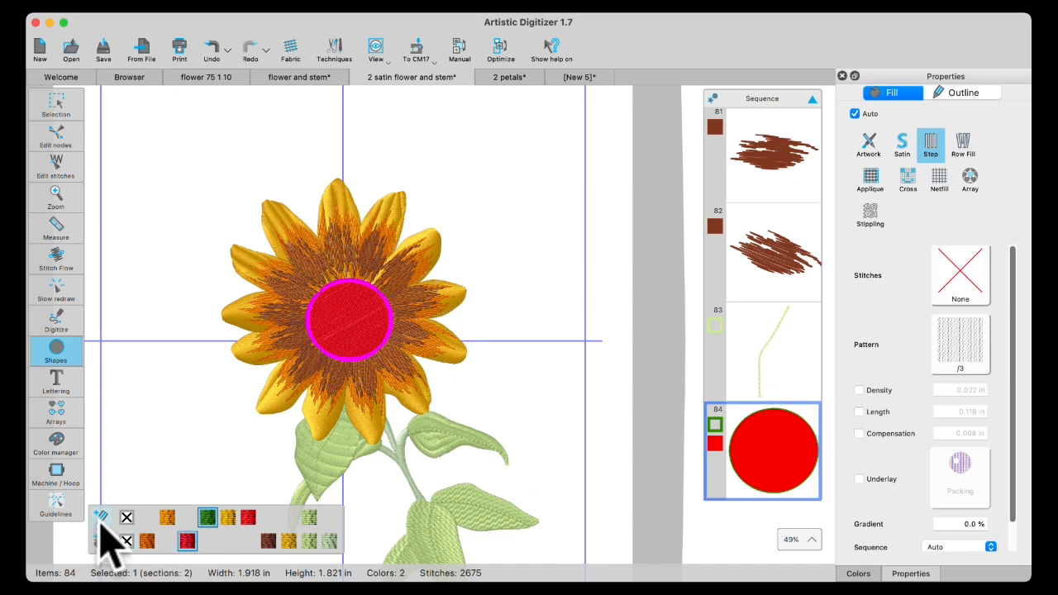
left_click(126, 517)
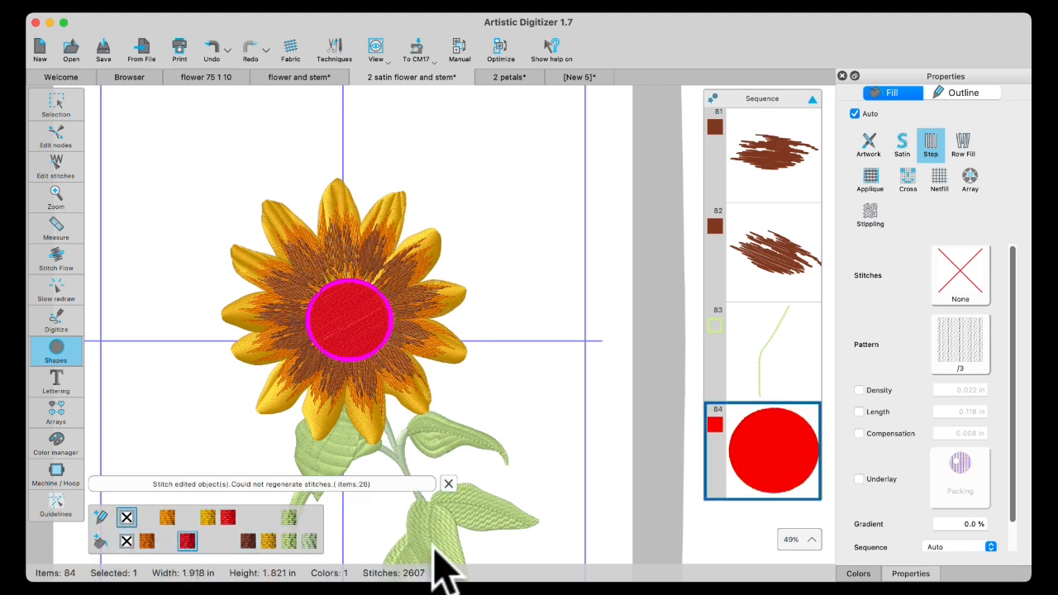
Switch the thread palette to MARATHON and set the centre circle's fill to brown thread 1144
left_click(860, 574)
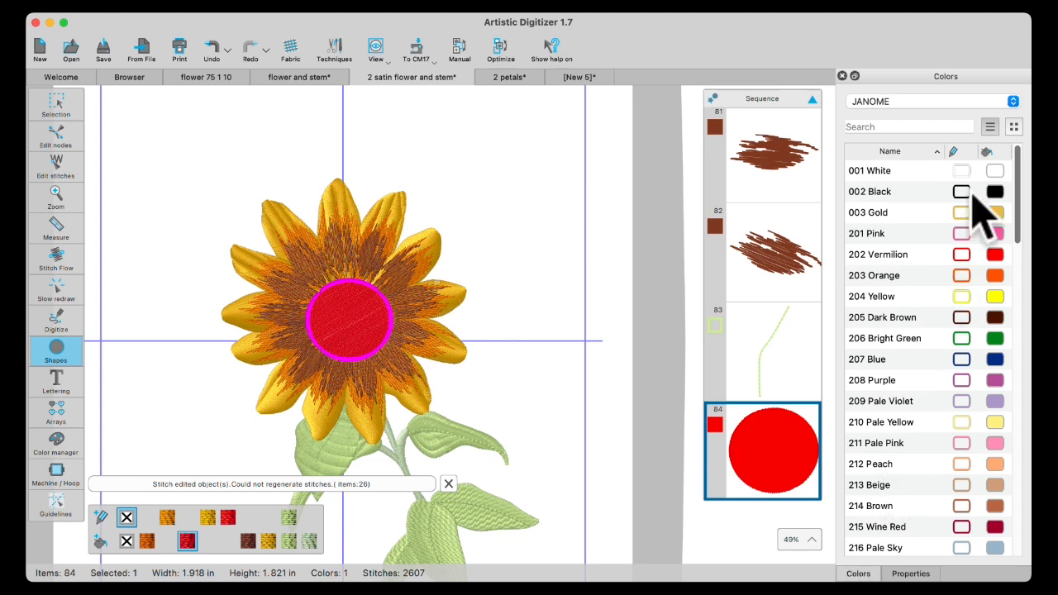
left_click(1013, 101)
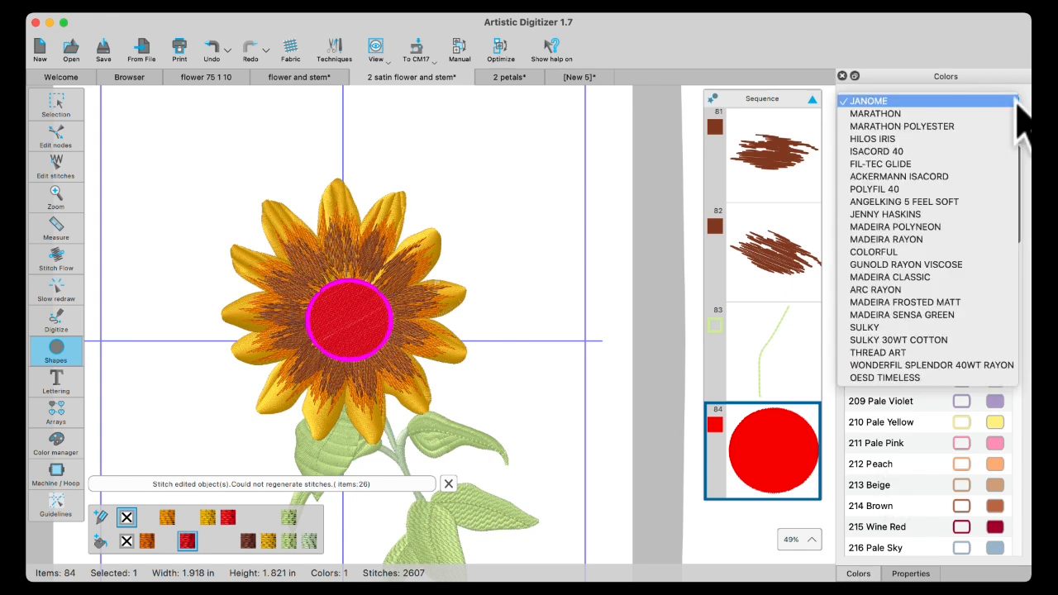
left_click(901, 110)
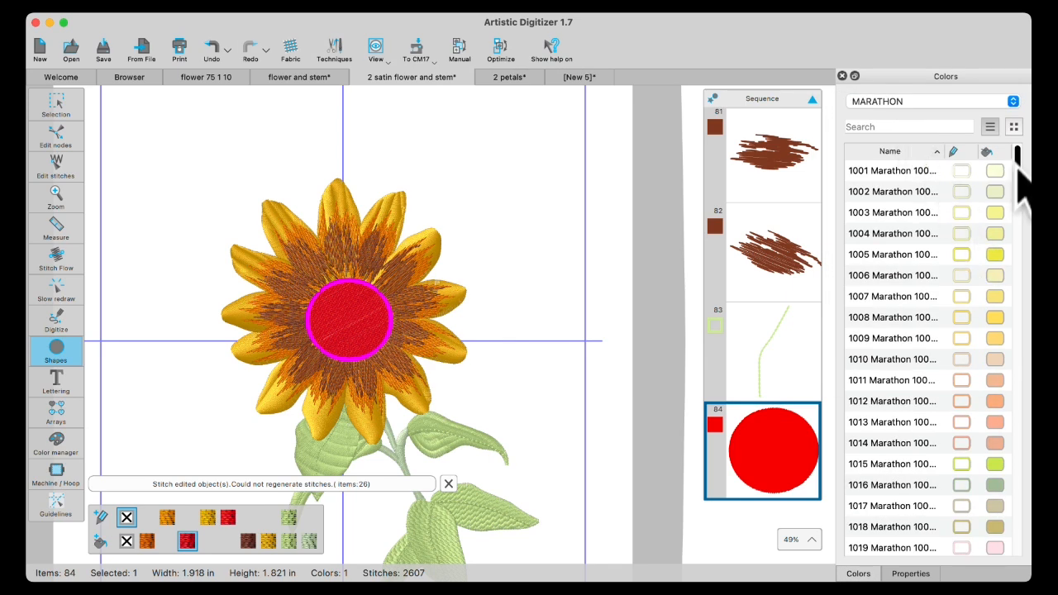
left_click_drag(1019, 165, 1023, 391)
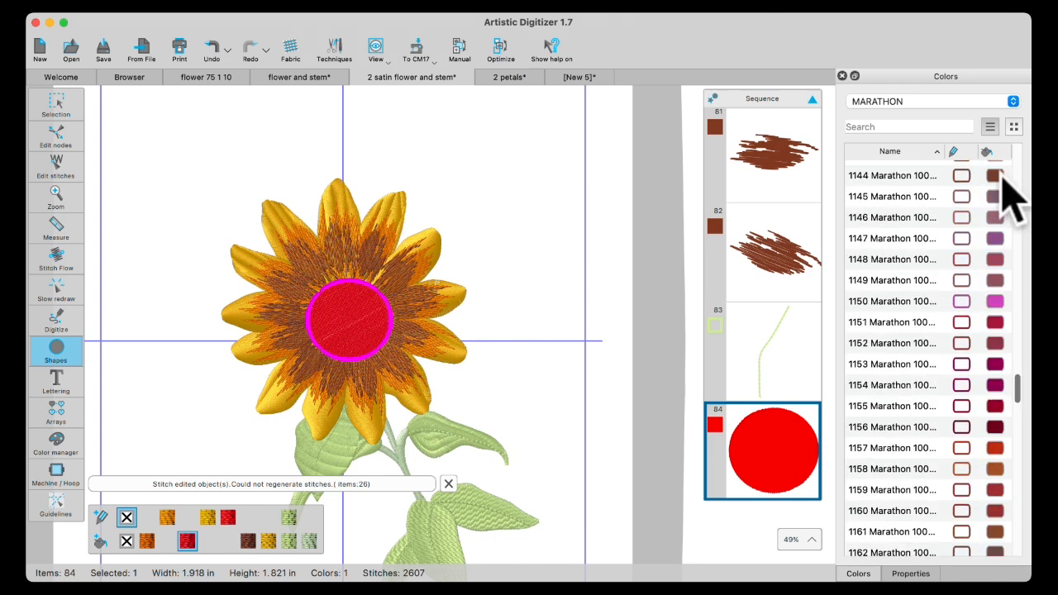
left_click(996, 176)
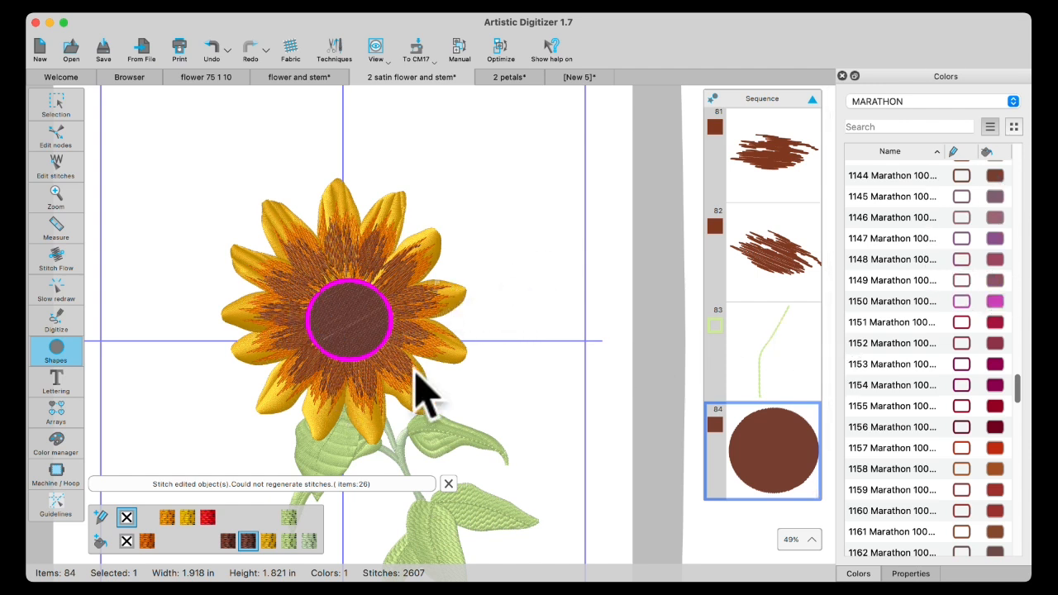
Send the brown centre circle to the back of the design and deselect it
left_click(54, 108)
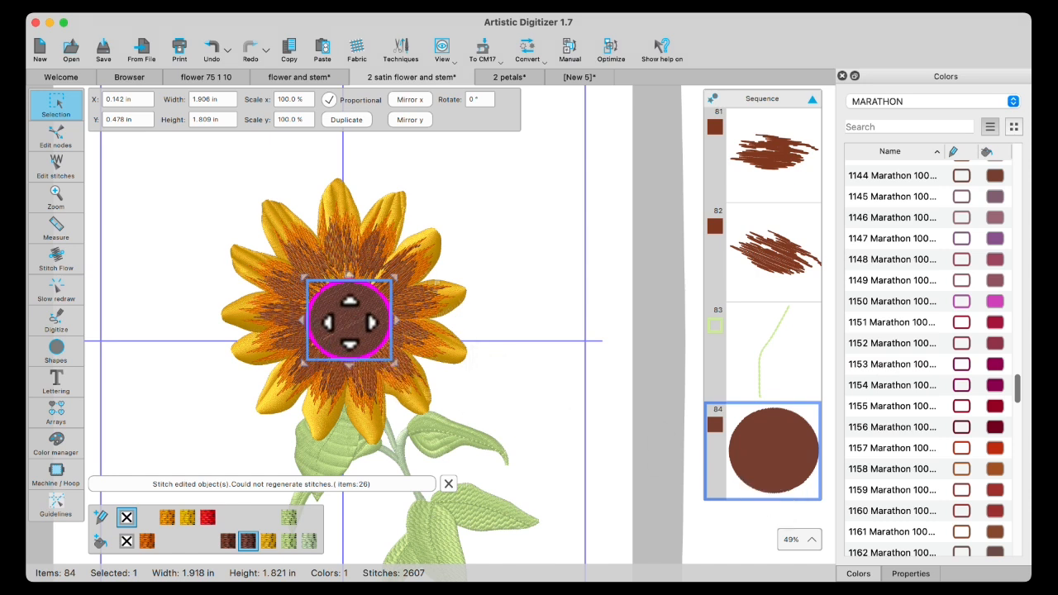
left_click_drag(774, 457, 803, 484)
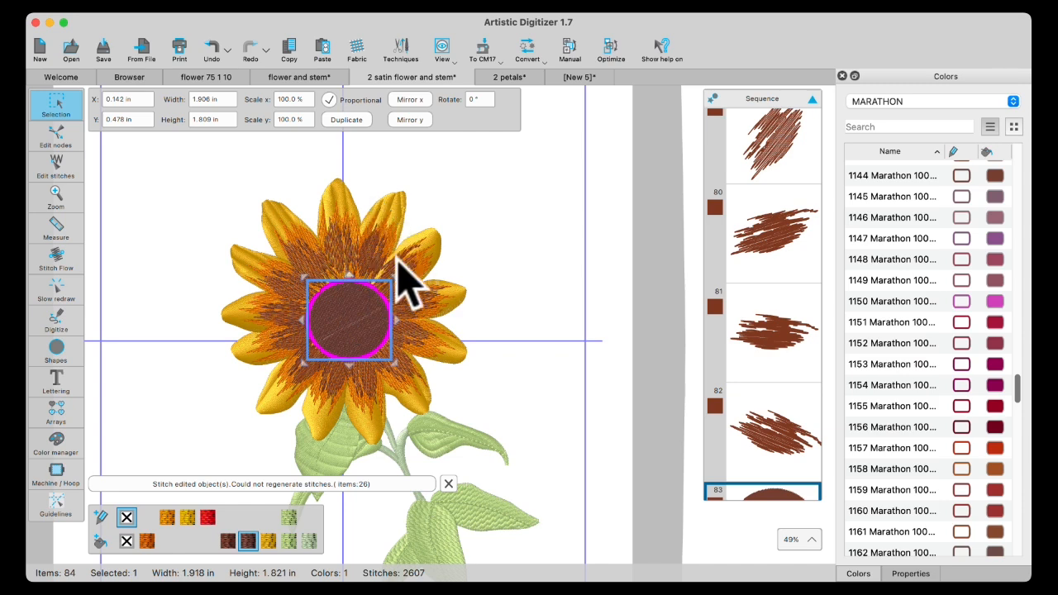
right_click(351, 315)
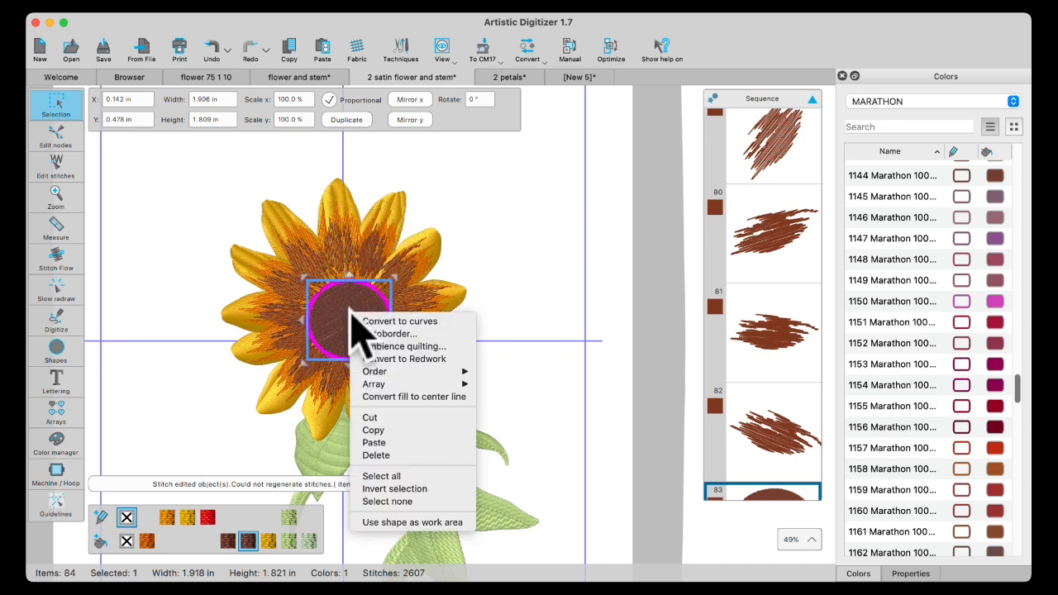
mouse_move(357, 373)
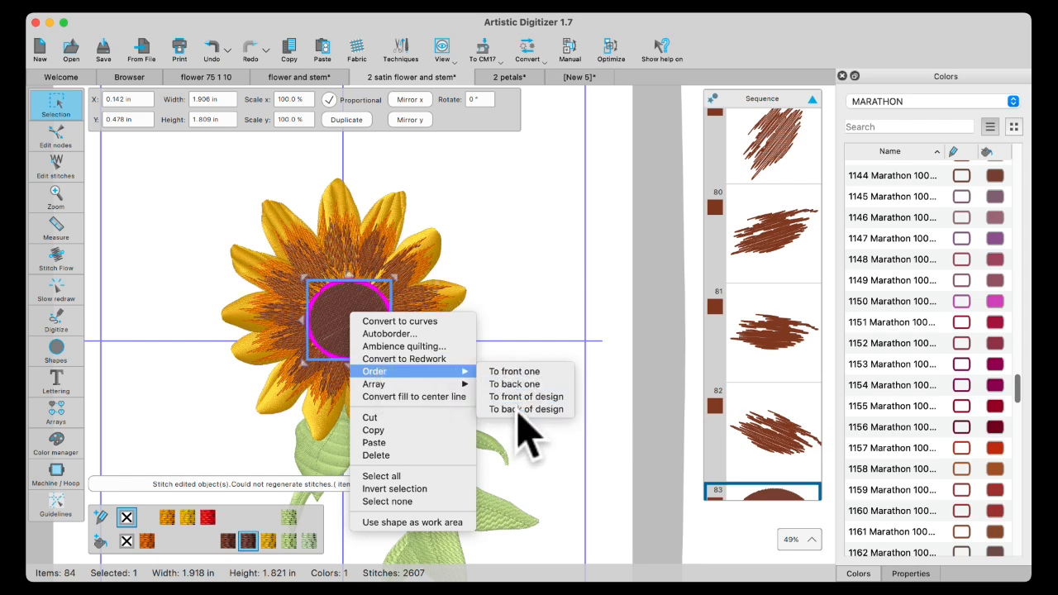
left_click(521, 410)
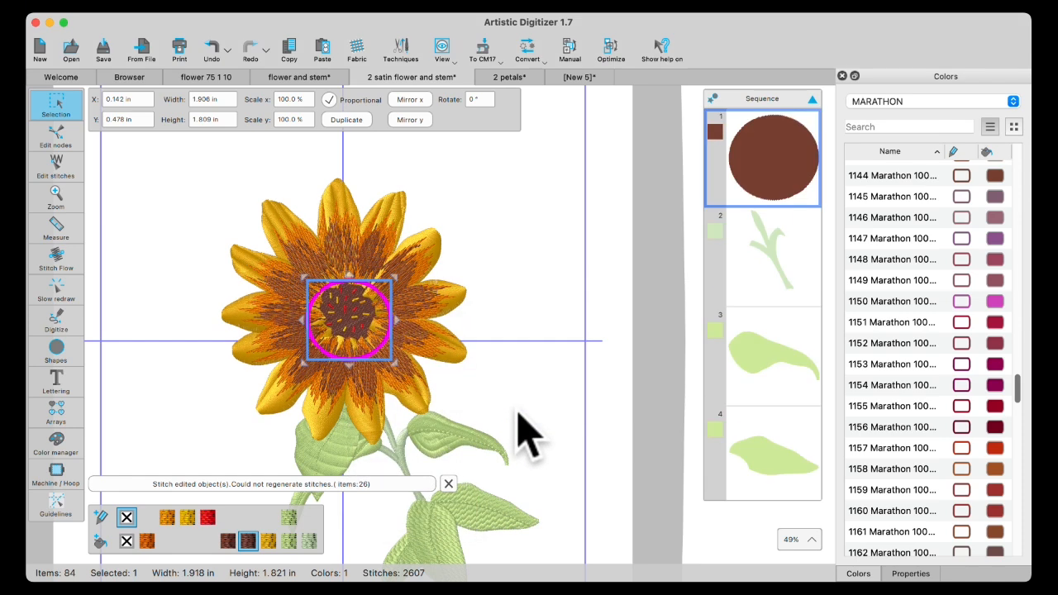
left_click(506, 223)
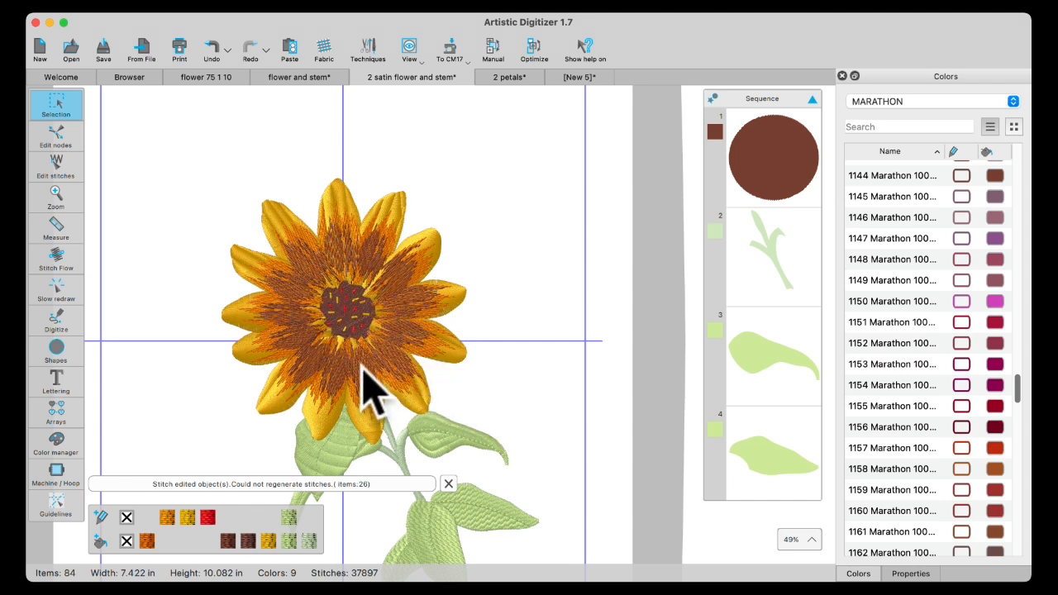
Delete the twelve empty petal shapes without fill or outline that follow the large leaf in the stitching sequence
scroll(370, 389, "up", 5)
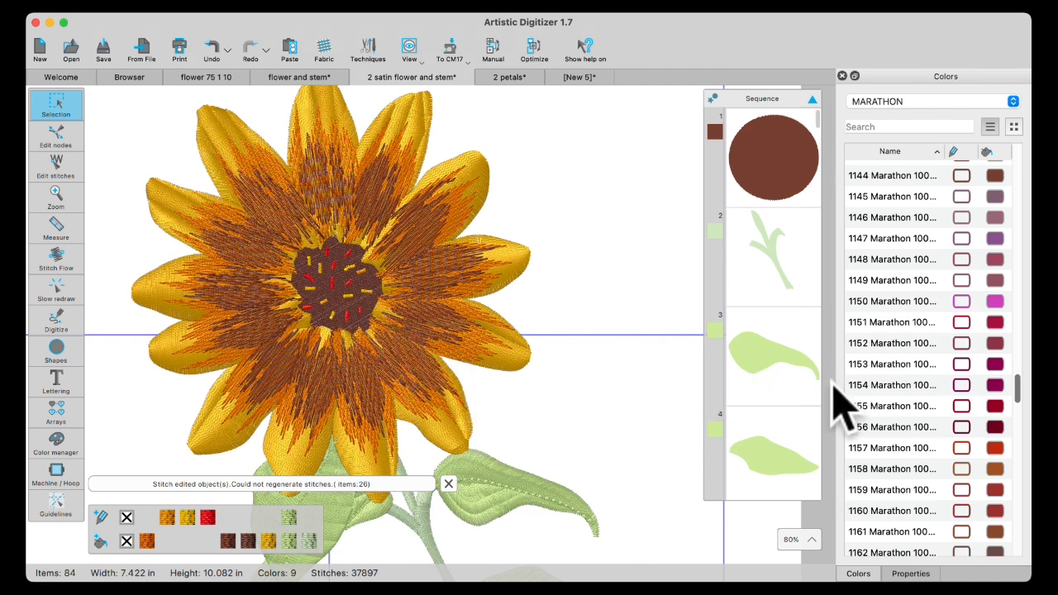
scroll(792, 361, "down", 10)
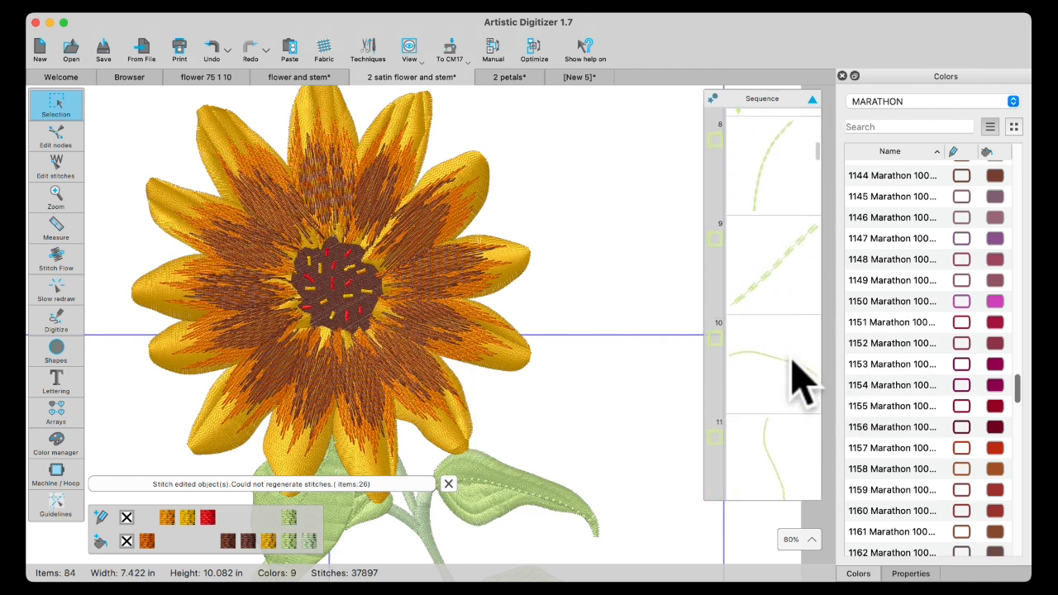
scroll(798, 382, "down", 5)
scroll(794, 364, "up", 4)
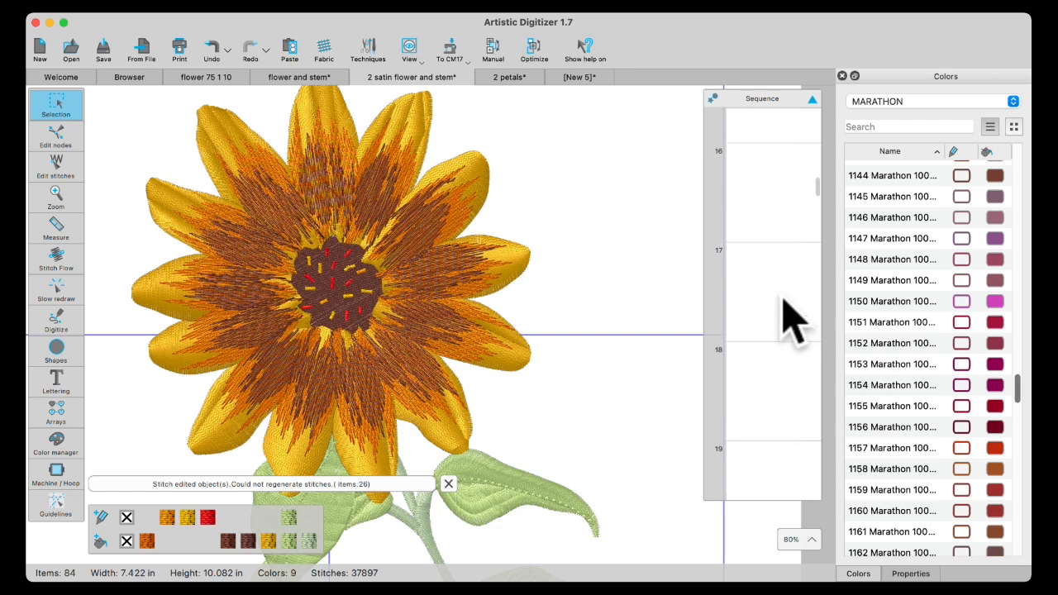
left_click(785, 390)
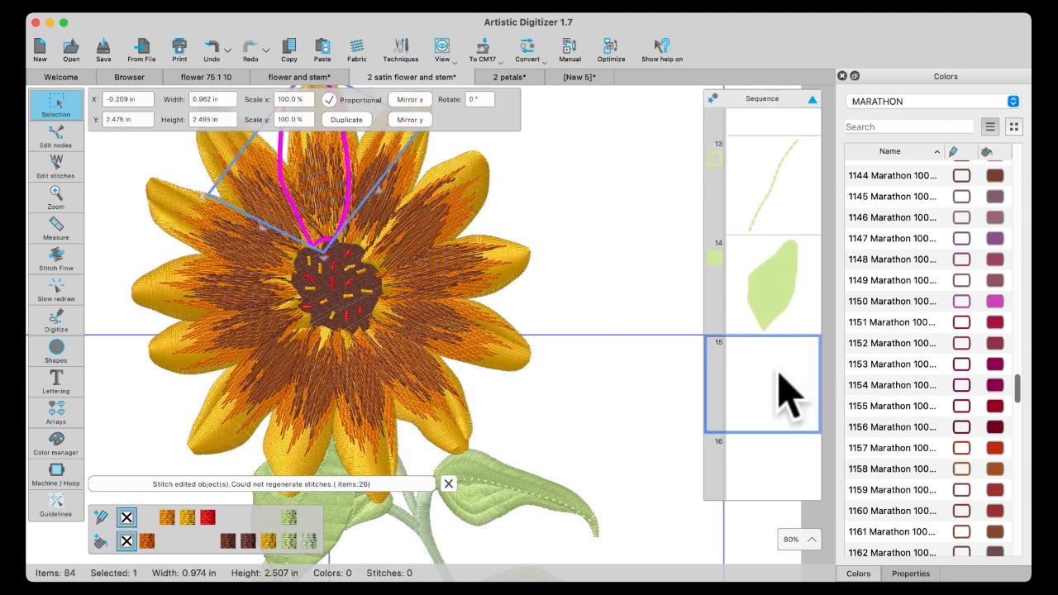
key("Delete")
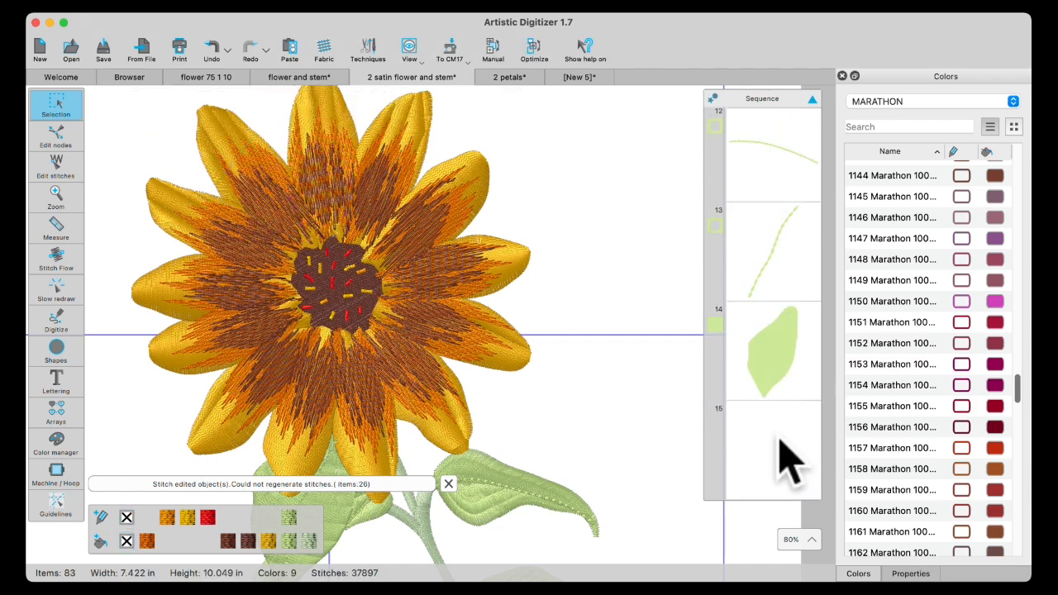
left_click(780, 449)
key("Delete")
left_click(780, 449)
key("Delete")
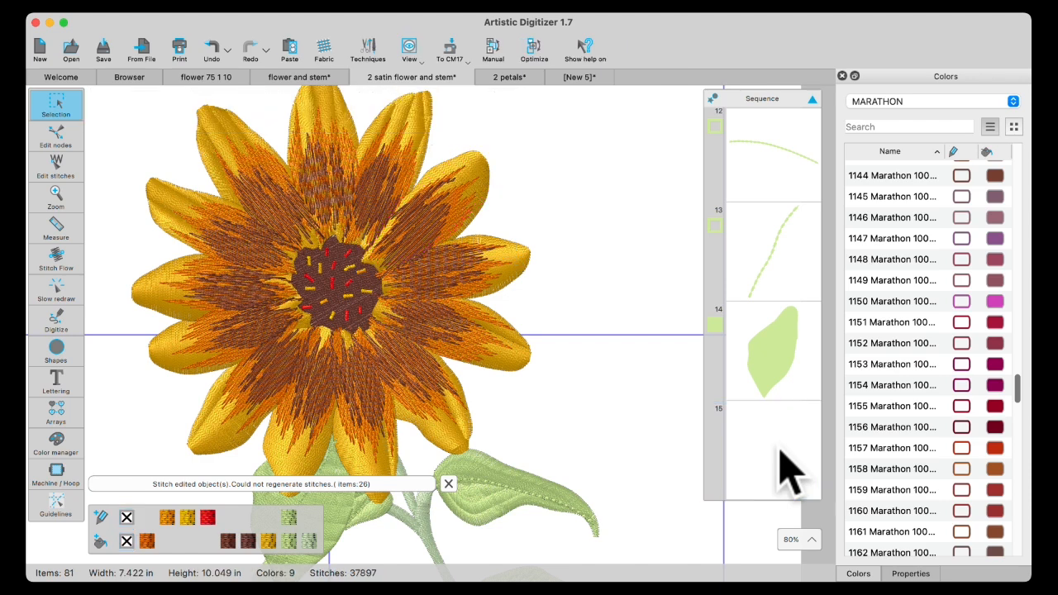
left_click(780, 449)
key("Delete")
left_click(780, 449)
key("Delete")
left_click(780, 449)
key("Delete")
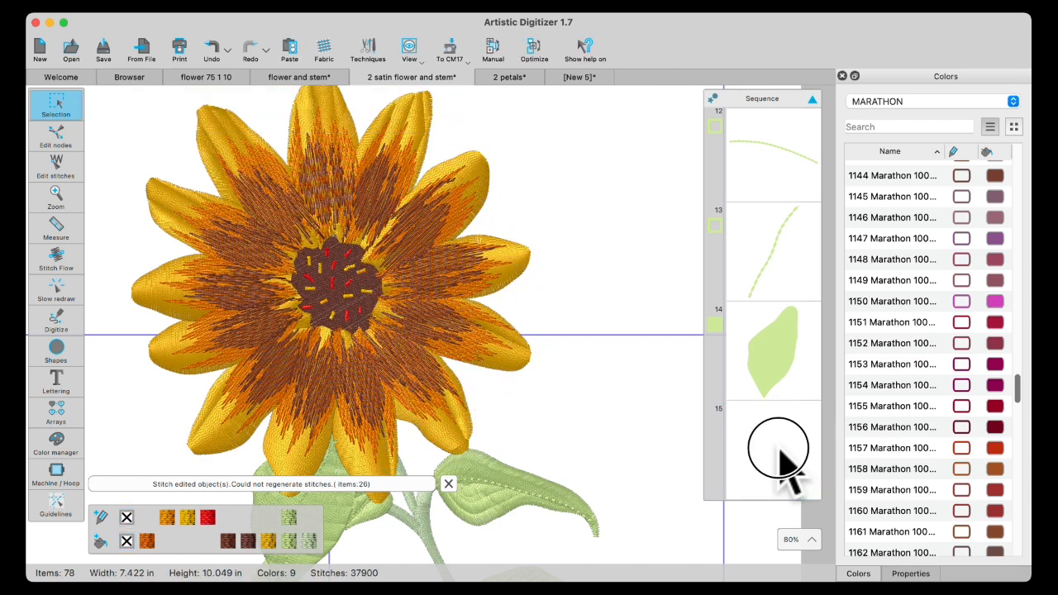
left_click(780, 449)
key("Delete")
left_click(780, 449)
key("Delete")
left_click(780, 449)
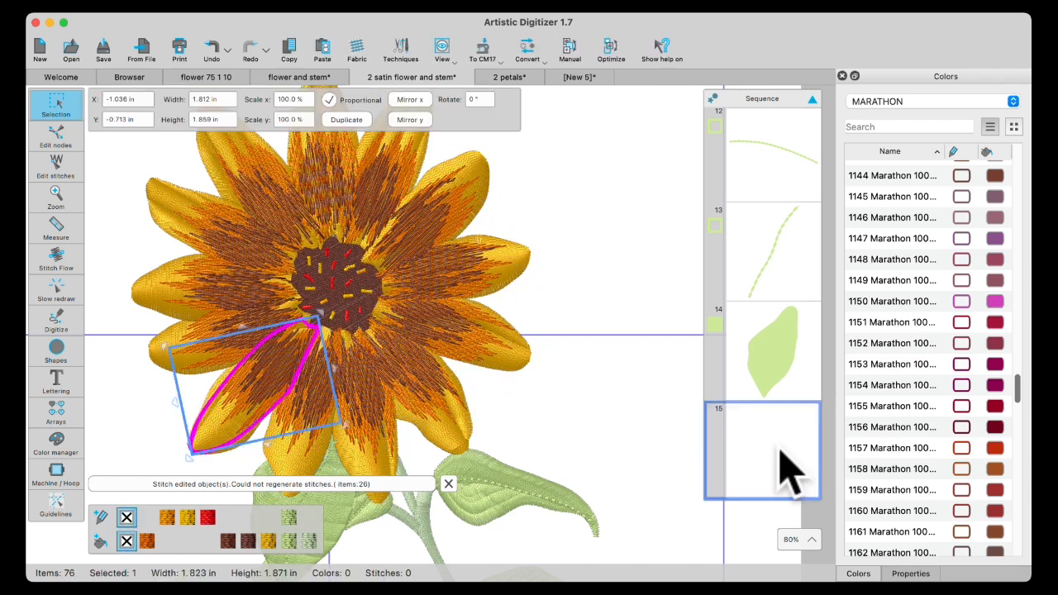
key("Delete")
left_click(780, 449)
key("Delete")
left_click(780, 449)
key("Delete")
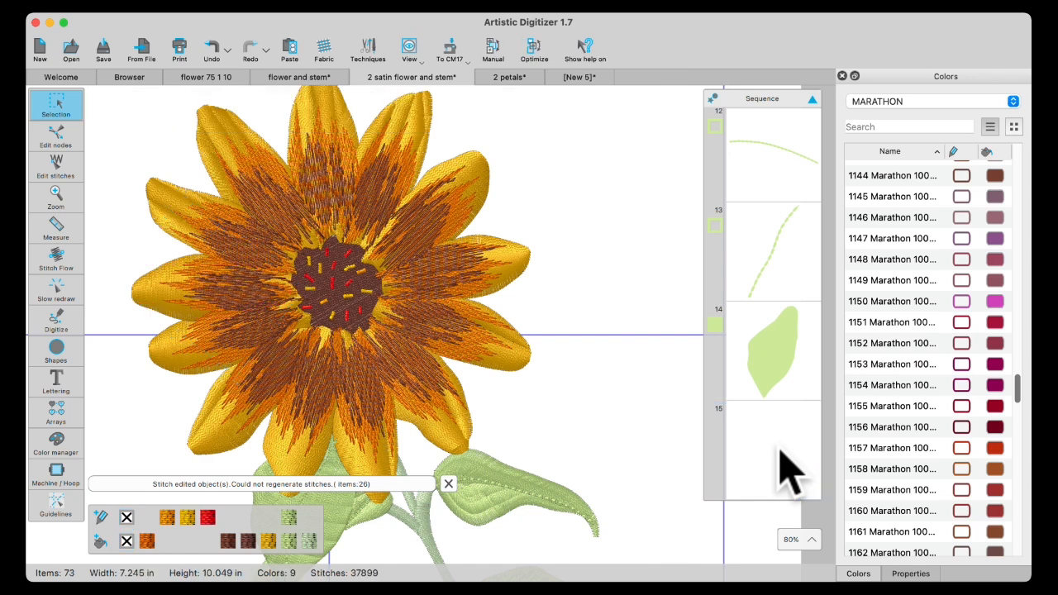
left_click(780, 449)
key("Delete")
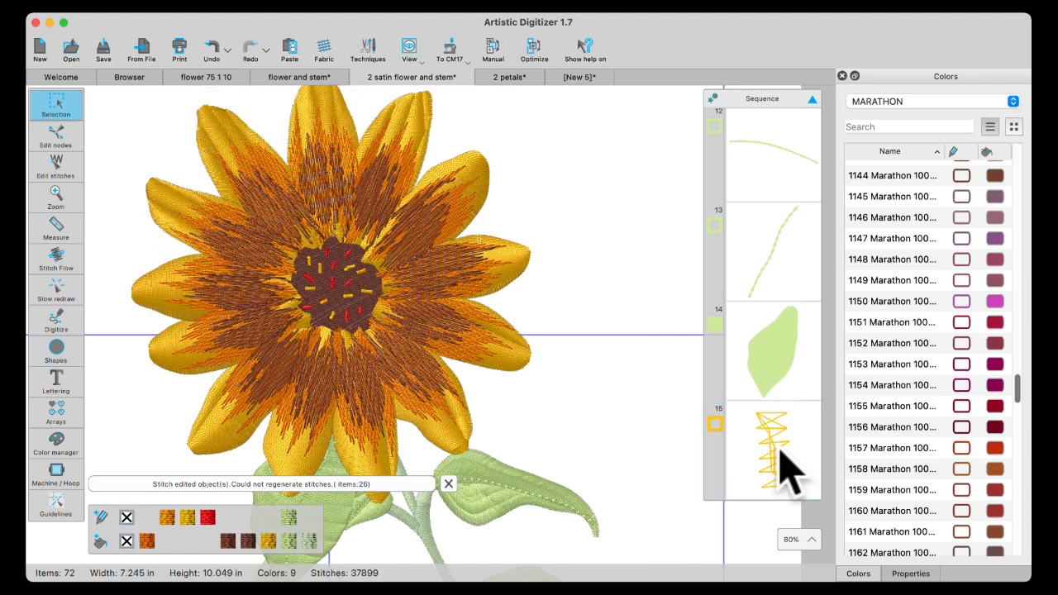
left_click(448, 484)
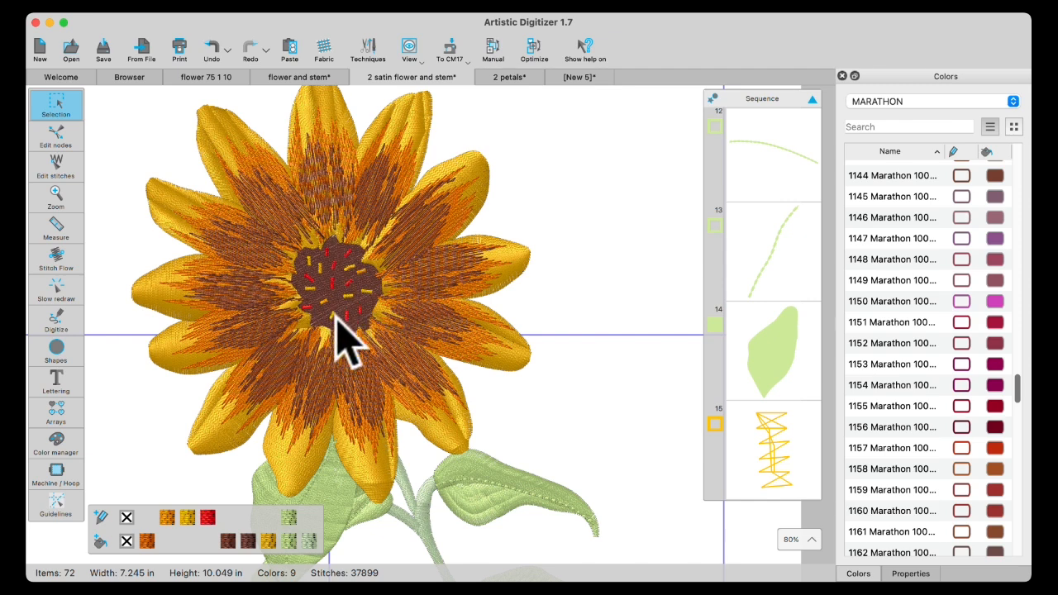
Select all red centre marks by colour, place them directly after the brown circle in the stitching sequence, and deselect them
right_click(208, 519)
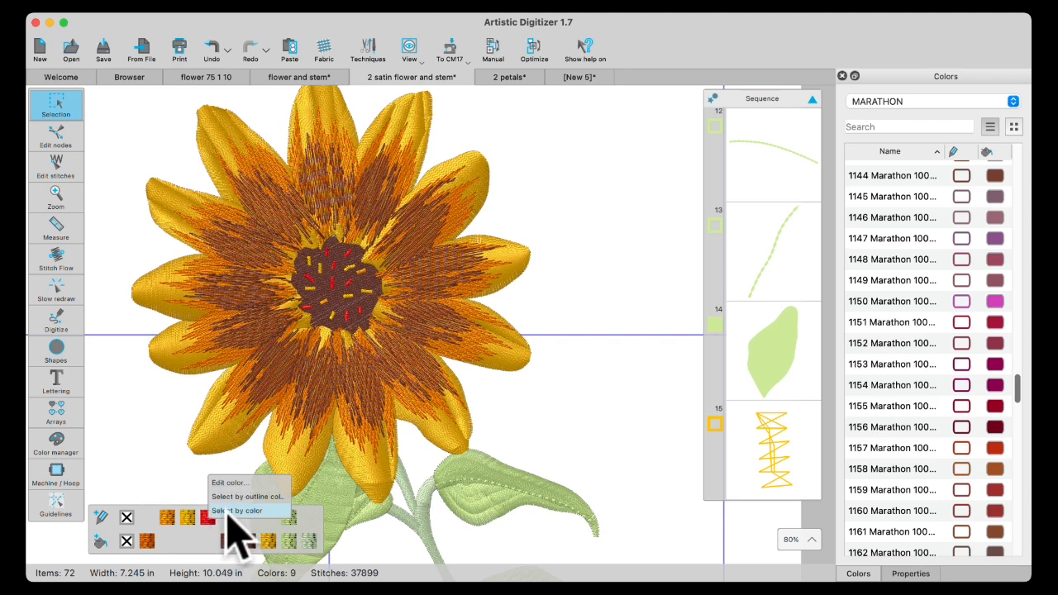
left_click(229, 513)
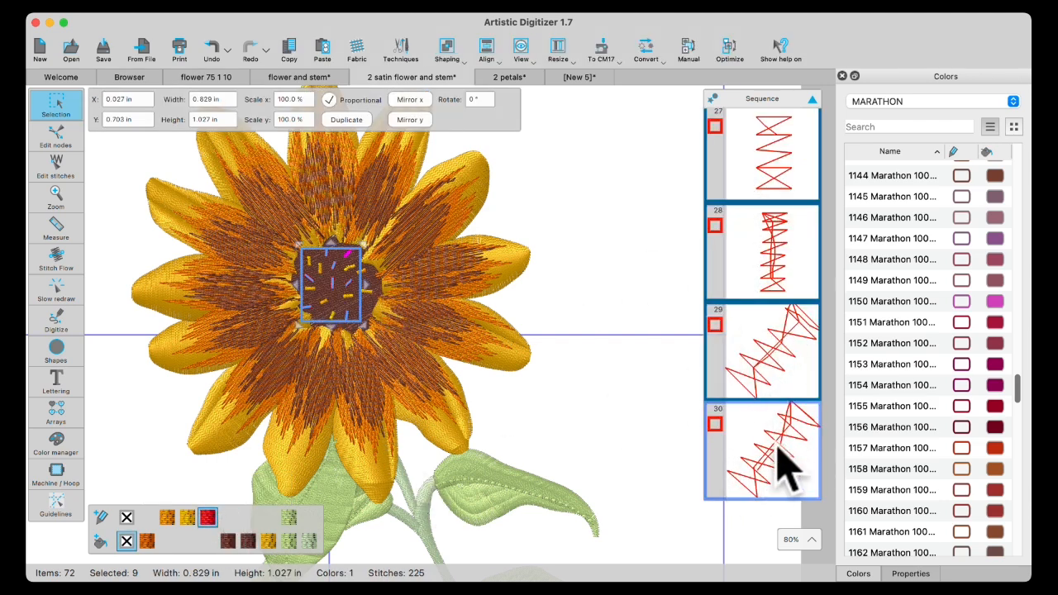
left_click_drag(778, 467, 864, 252)
left_click(618, 323)
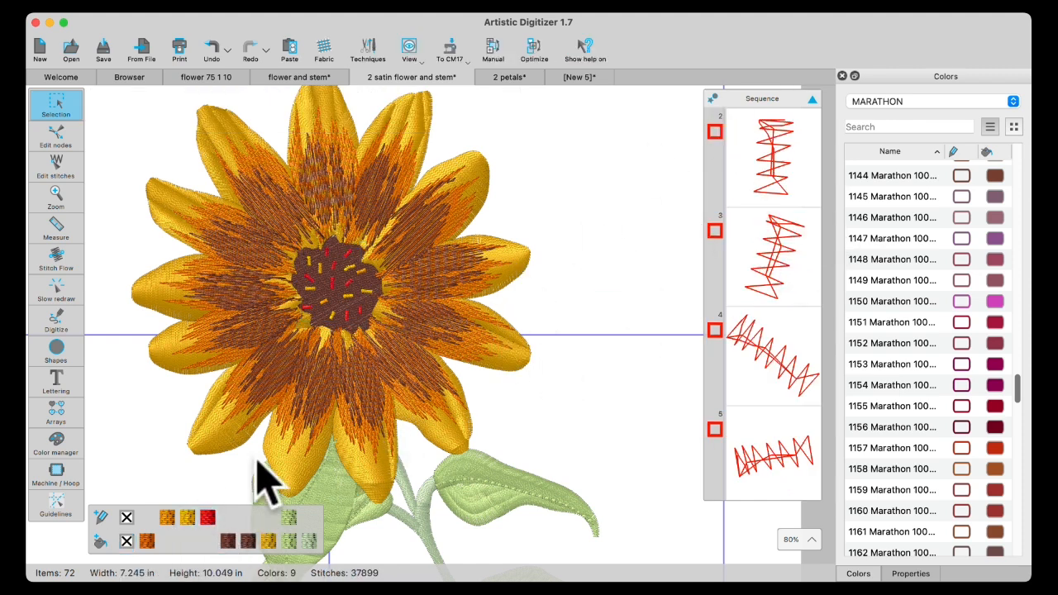
Select all yellow marks in the flower's centre by colour and send them to the back of the design
left_click(308, 291)
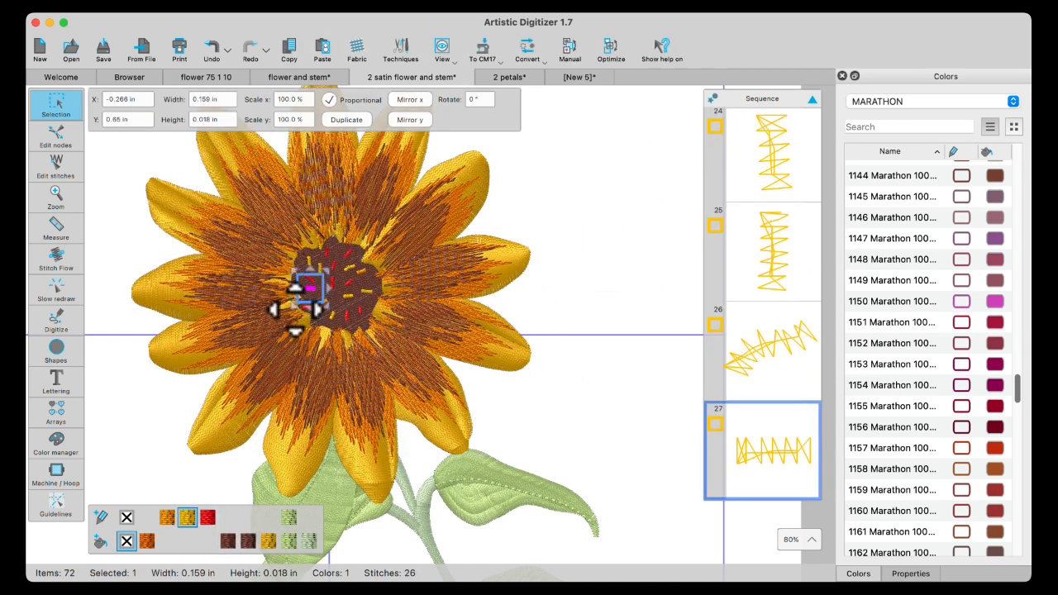
right_click(188, 522)
left_click(201, 510)
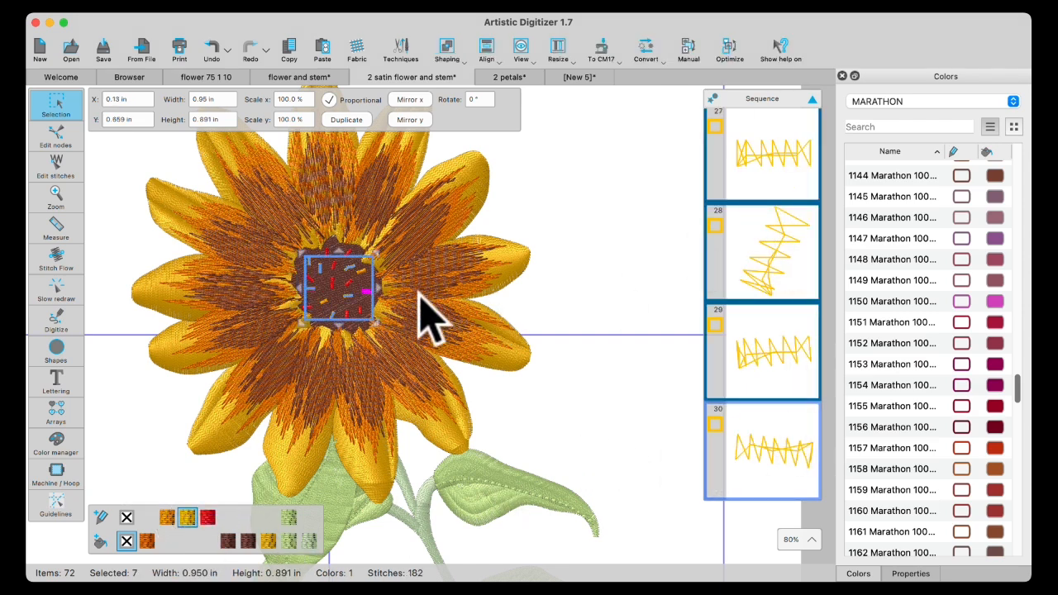
right_click(347, 291)
mouse_move(356, 350)
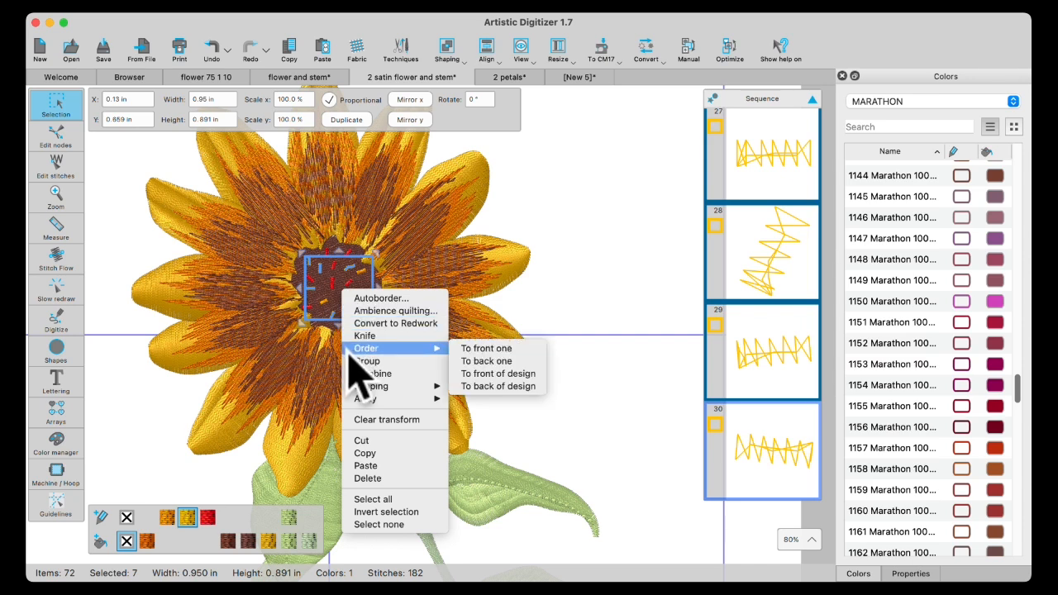
left_click(496, 386)
Move the selected yellow marks to directly after the brown circle in the stitching sequence and deselect them
scroll(794, 248, "down", 5)
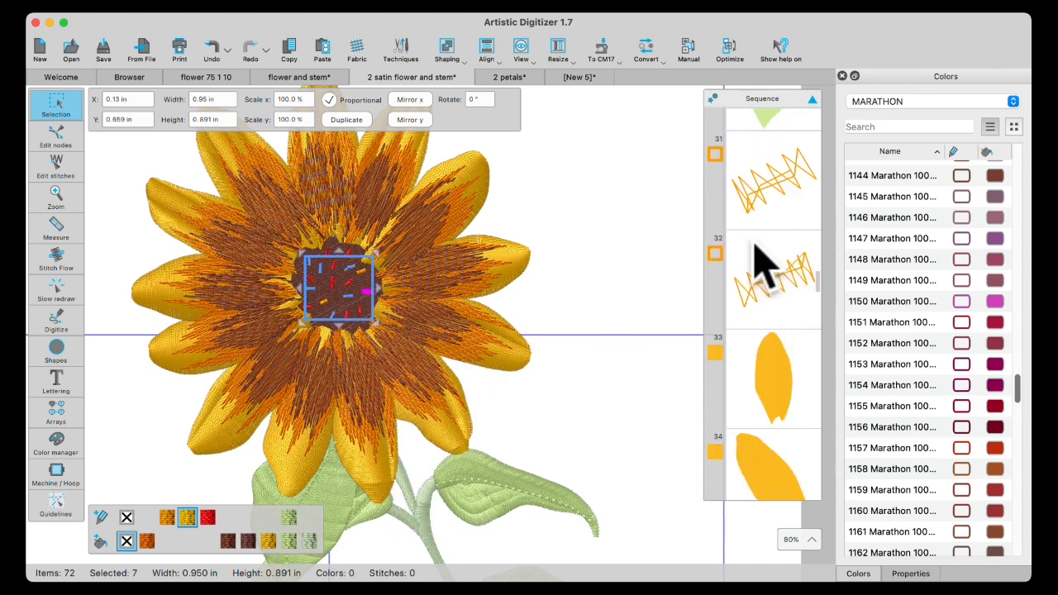
scroll(761, 265, "up", 5)
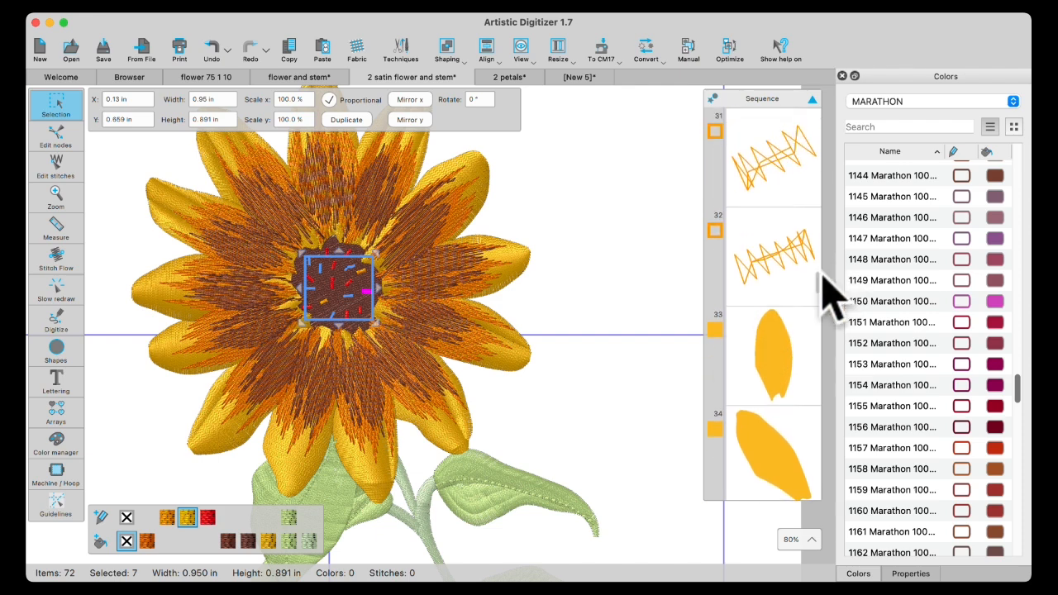
left_click_drag(817, 283, 832, 107)
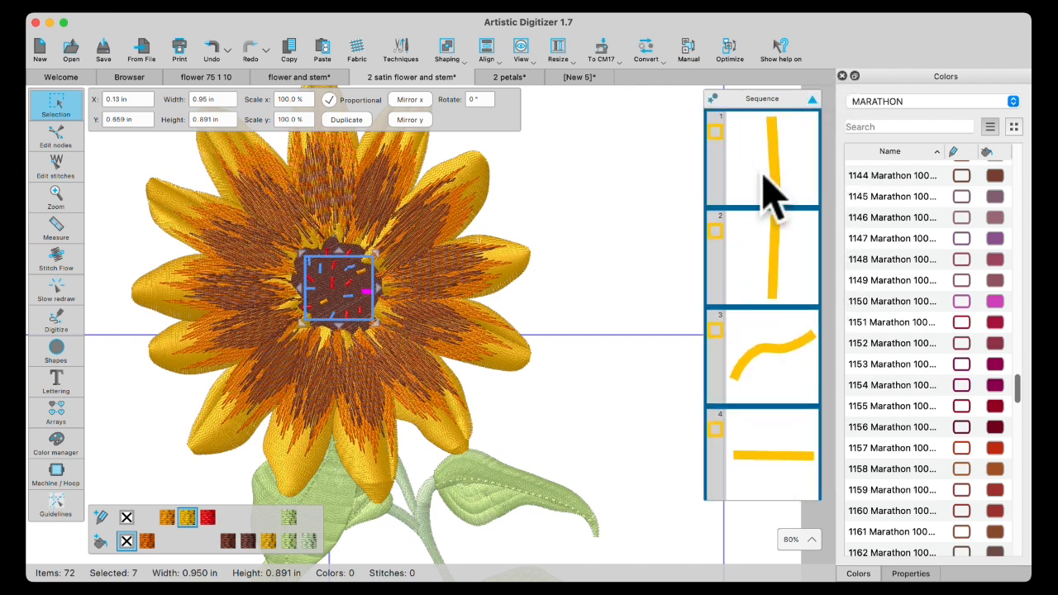
scroll(775, 231, "down", 5)
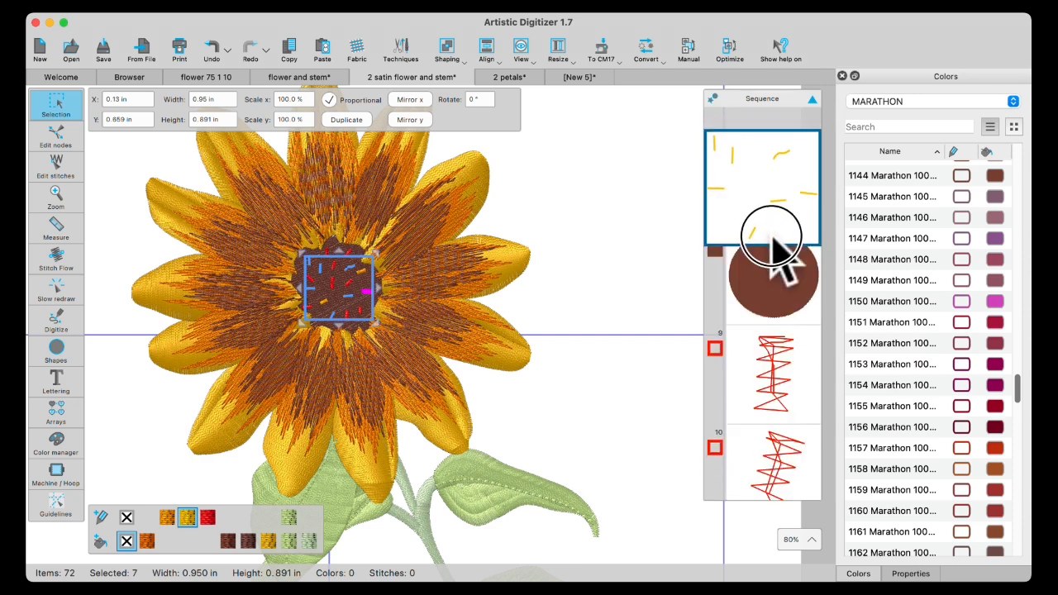
scroll(775, 240, "up", 5)
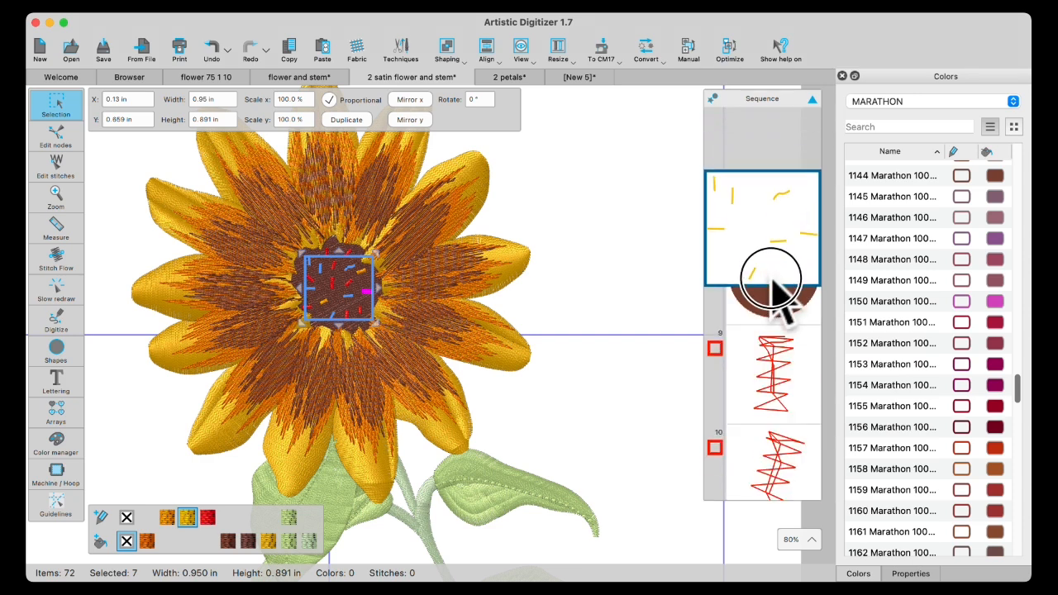
left_click(642, 237)
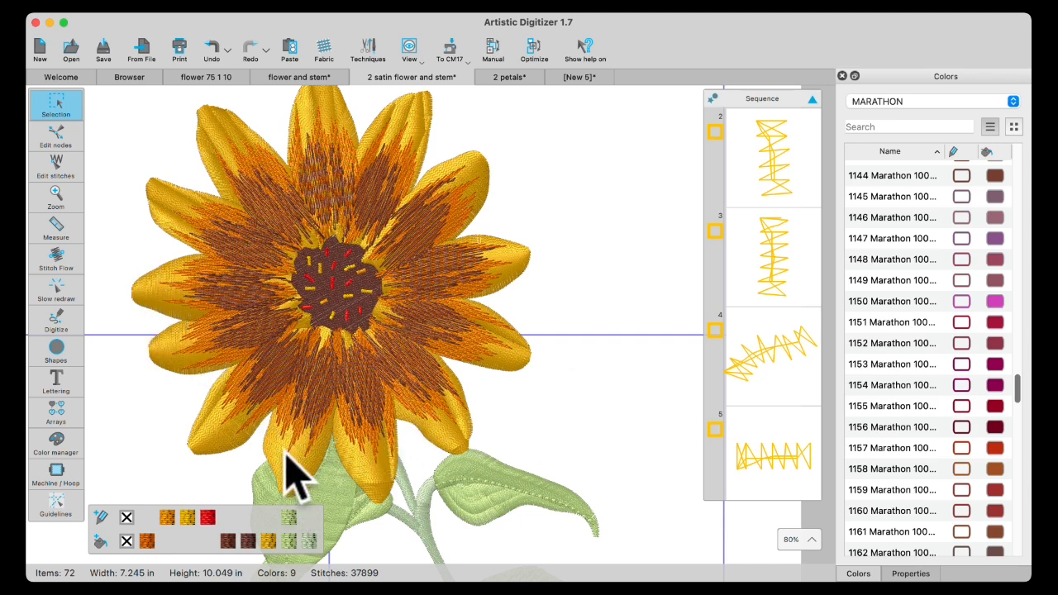
Inspect the fill properties of an orange petal layer and of the lower right leaf
scroll(261, 379, "down", 5)
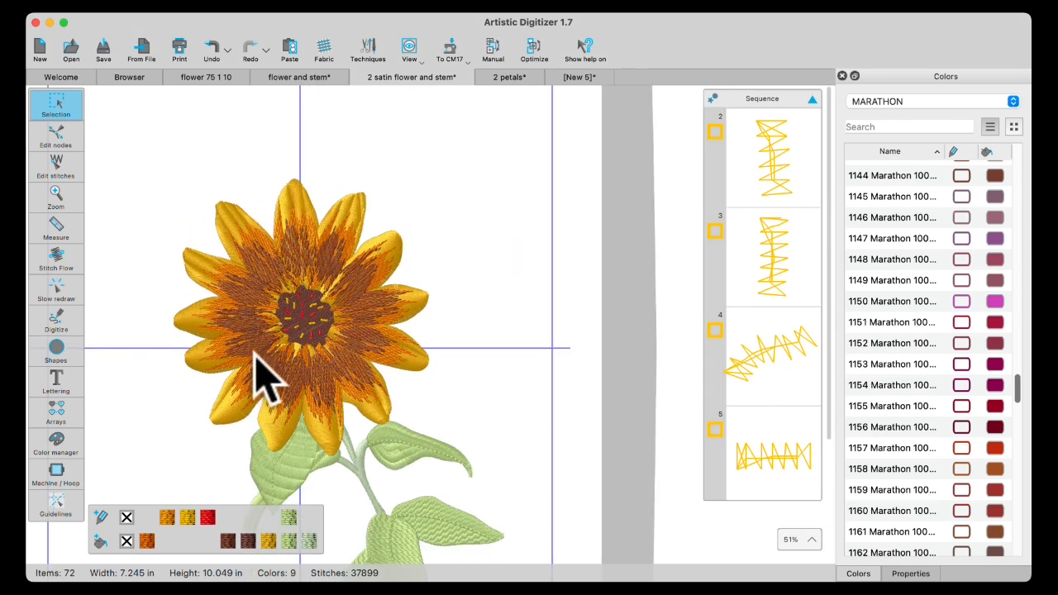
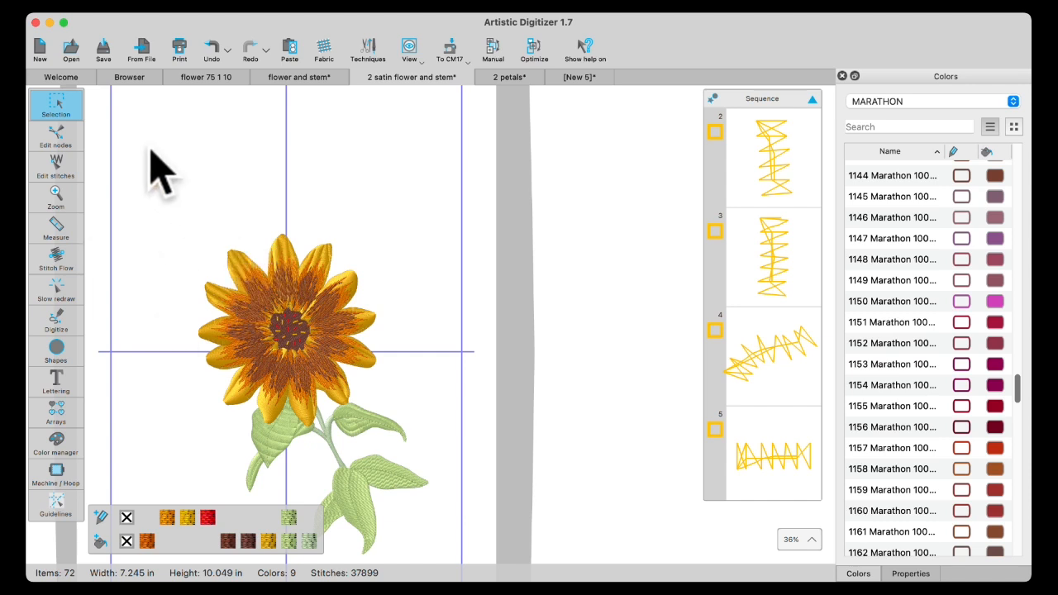
left_click(911, 573)
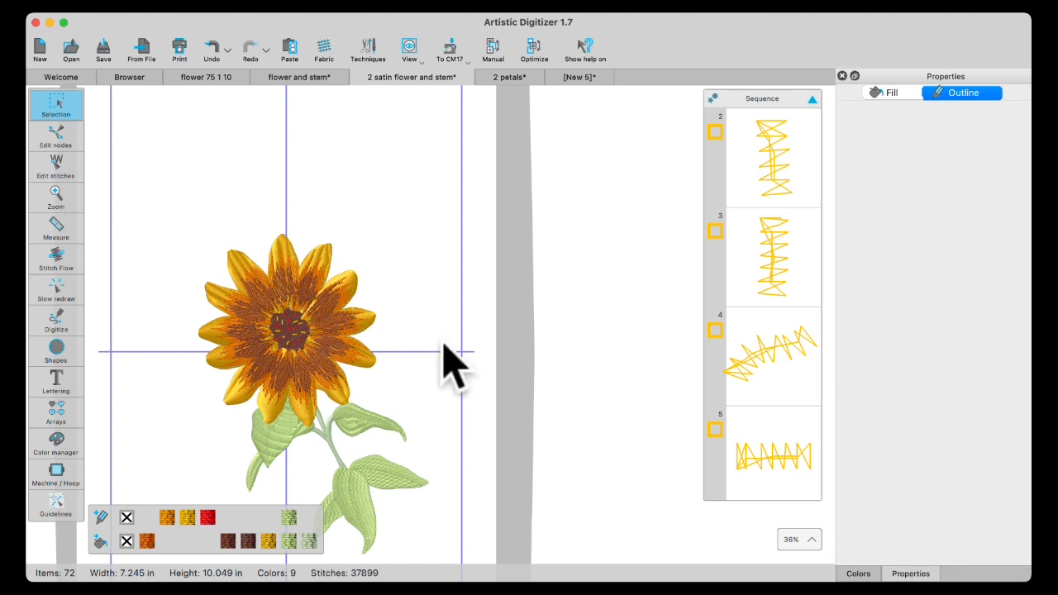
left_click(321, 258)
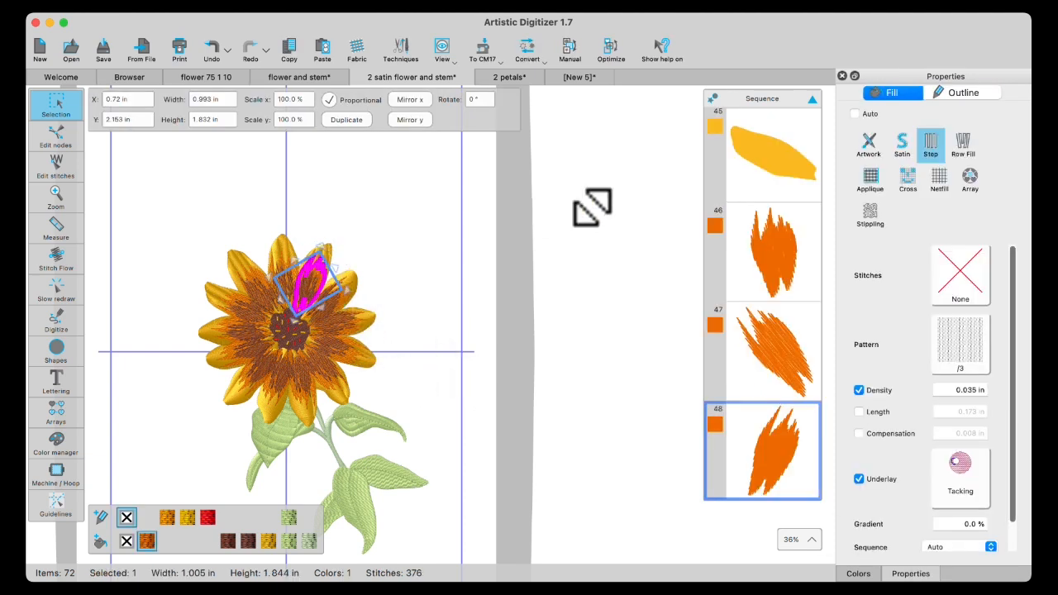
left_click(383, 482)
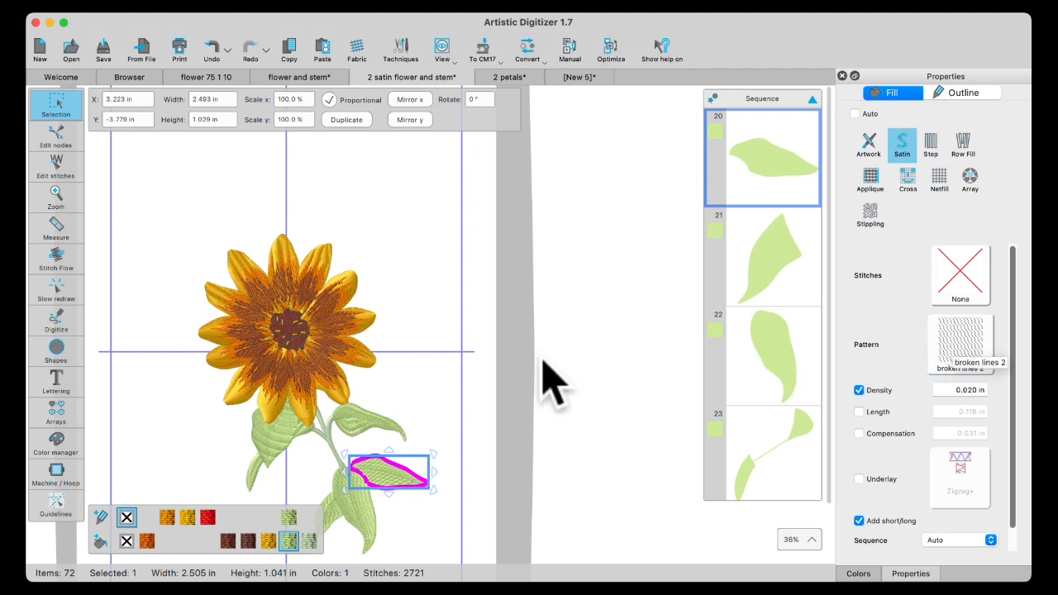
Set the satin fill pattern of the upper right leaf, just below the flower, to W
left_click(354, 420)
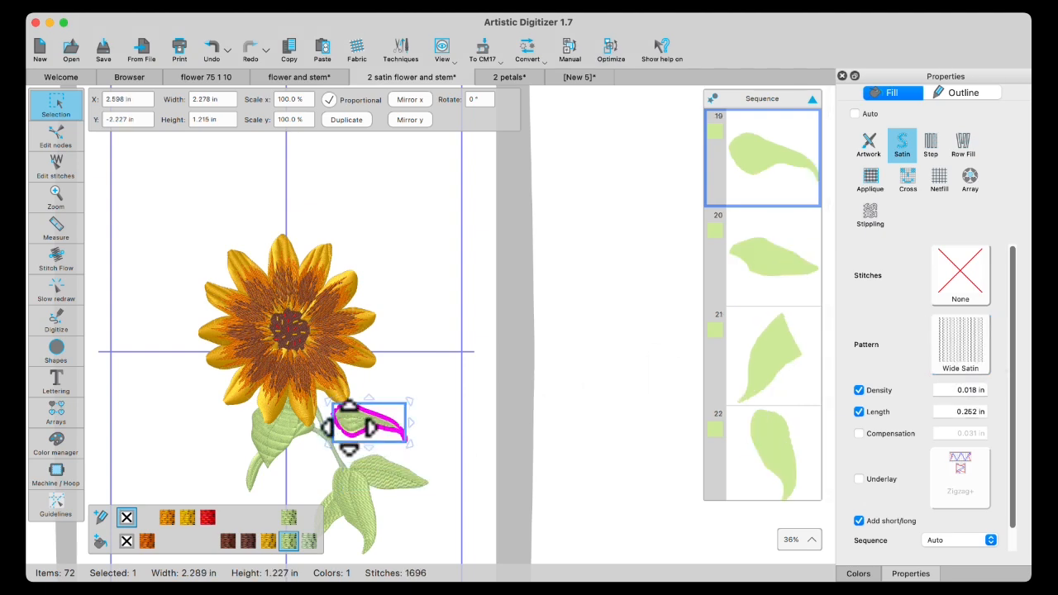
scroll(346, 428, "up", 3)
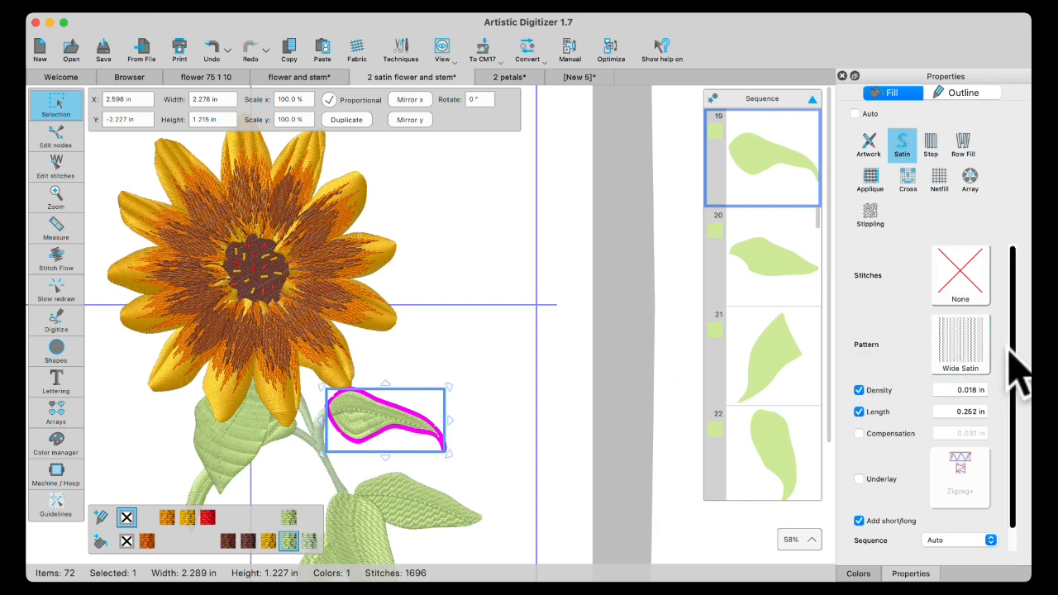
left_click(959, 344)
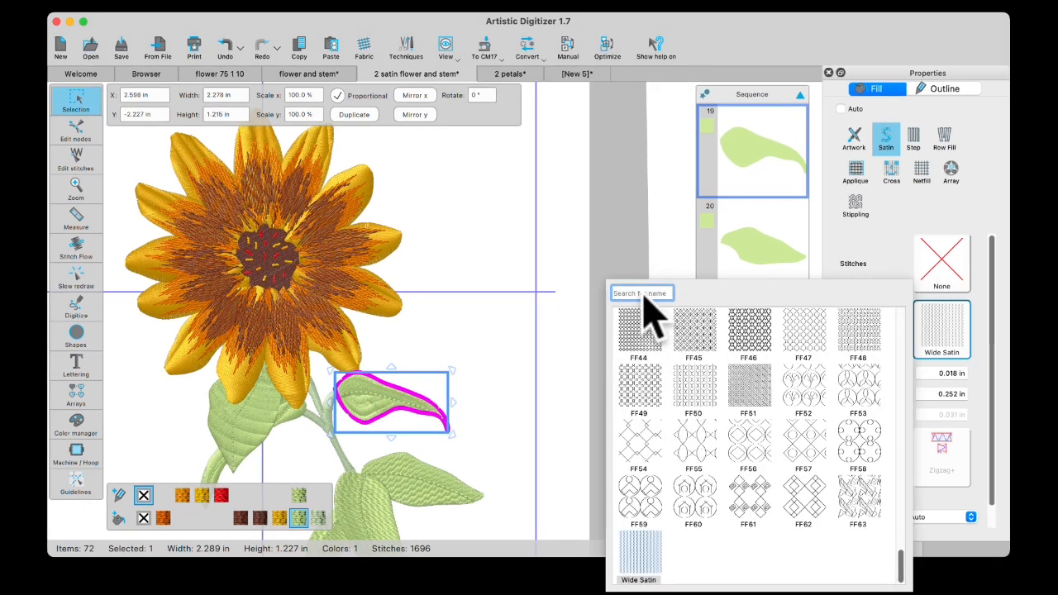
type("w")
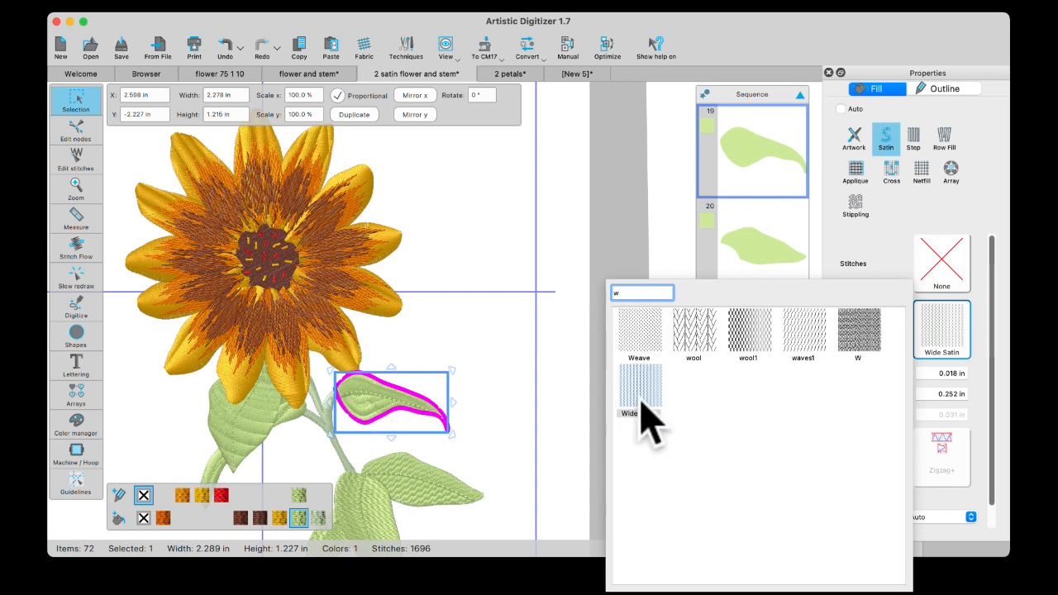
left_click(862, 335)
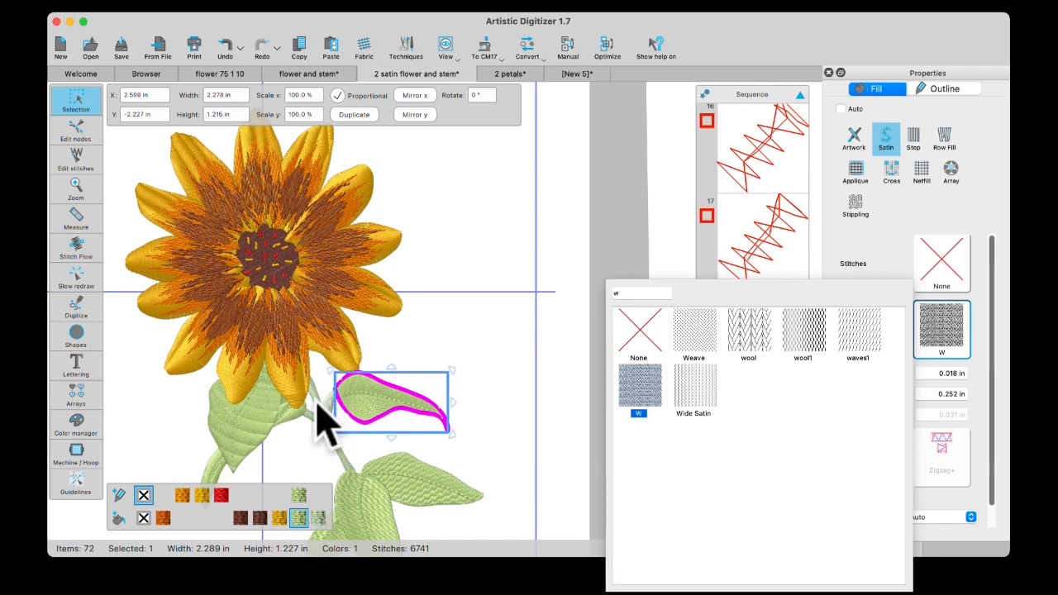
scroll(325, 422, "up", 3)
scroll(412, 413, "up", 2)
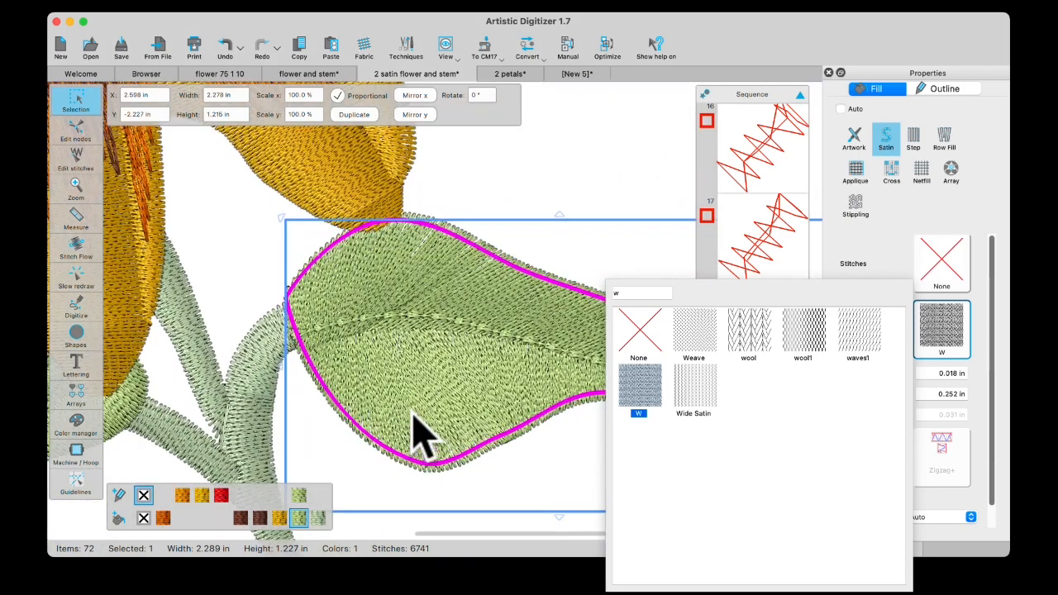
left_click(531, 185)
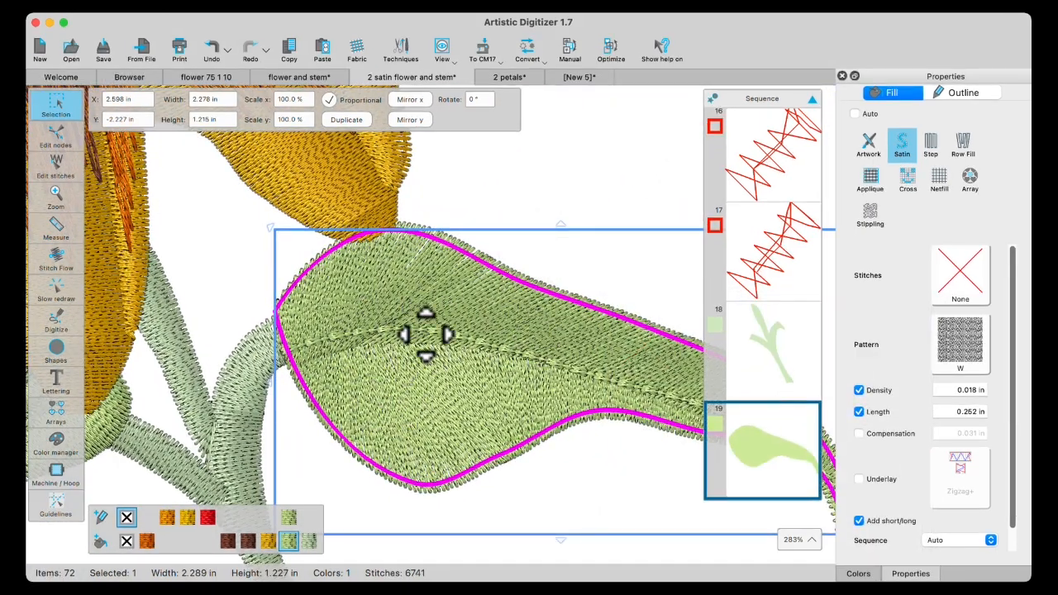
Examine the individual stitches of the upper right leaf in stitch-editing mode
left_click(62, 166)
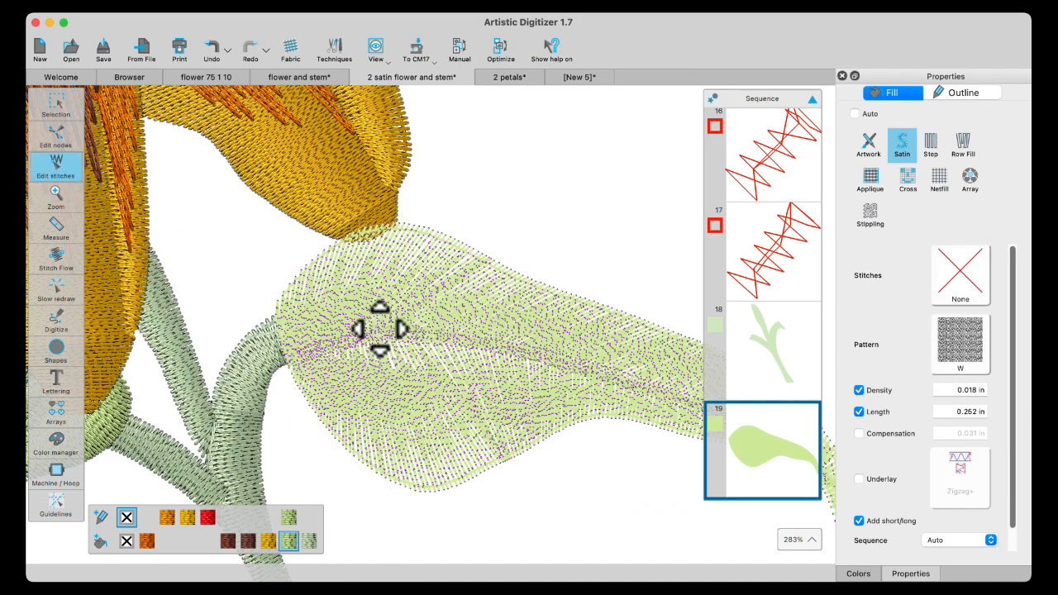
scroll(373, 330, "up", 4)
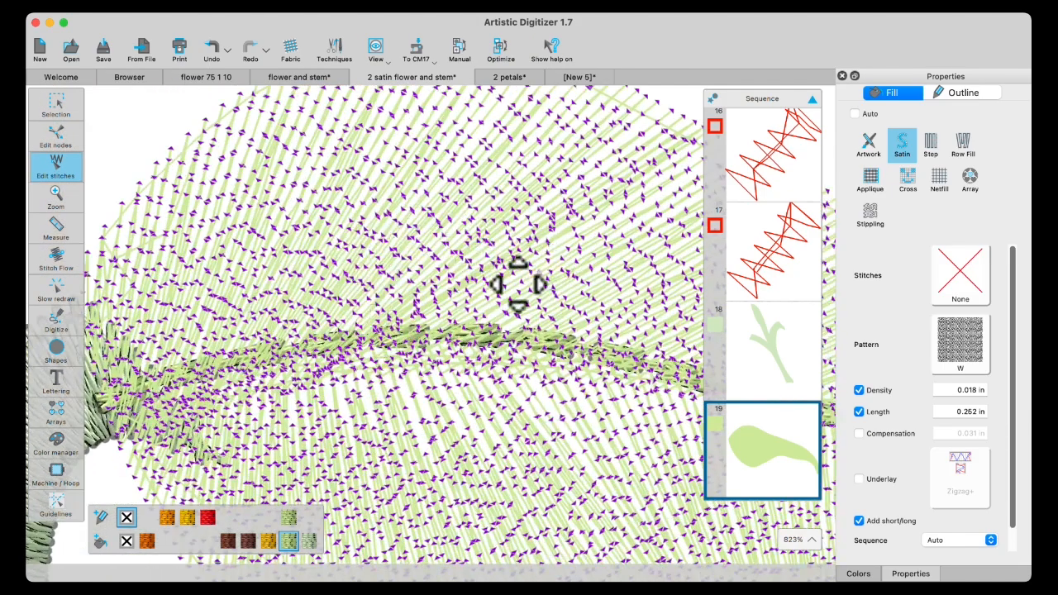
scroll(483, 364, "down", 4)
scroll(484, 372, "down", 2)
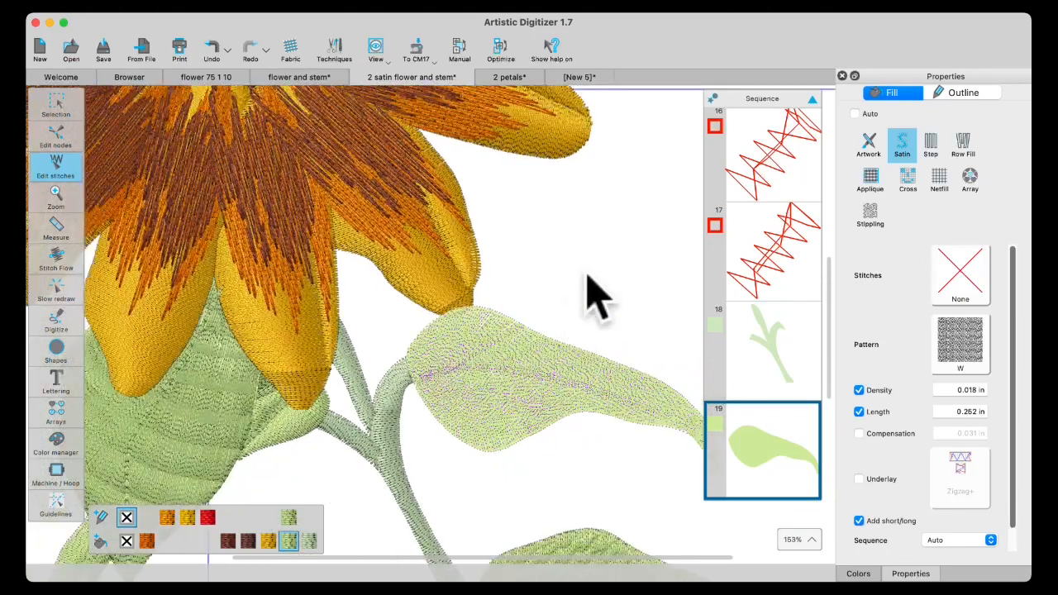
left_click(586, 295)
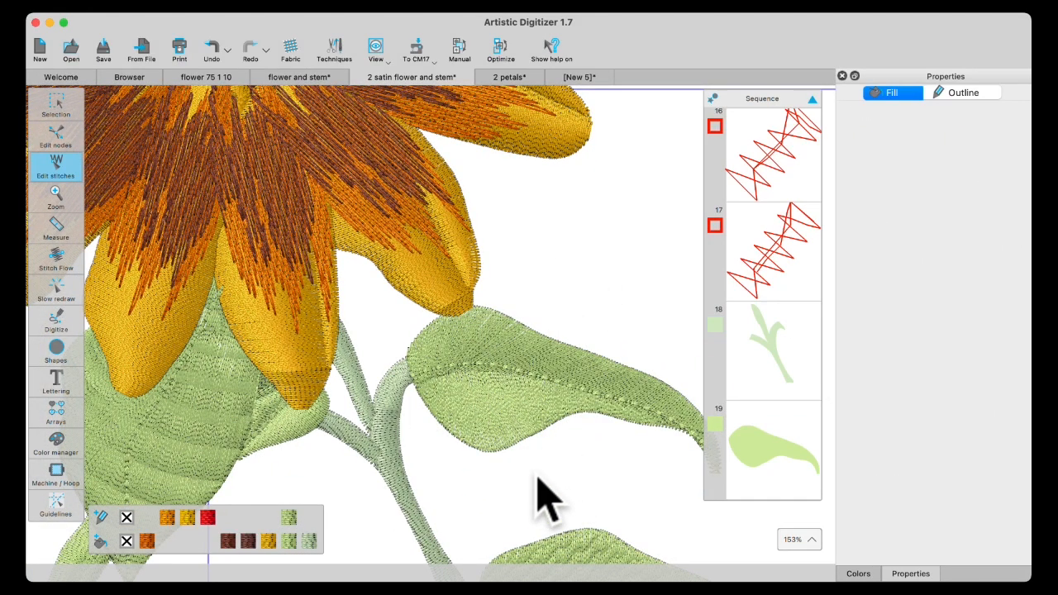
left_click(493, 442)
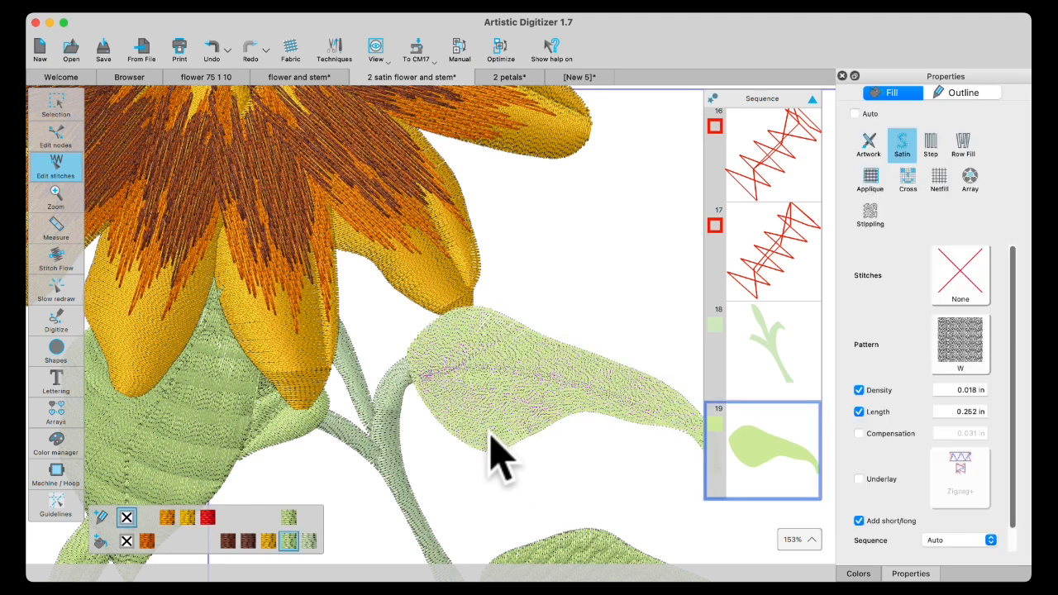
Return to object selection and undo the leaf's pattern change and the last reordering of the yellow centre marks
left_click(57, 106)
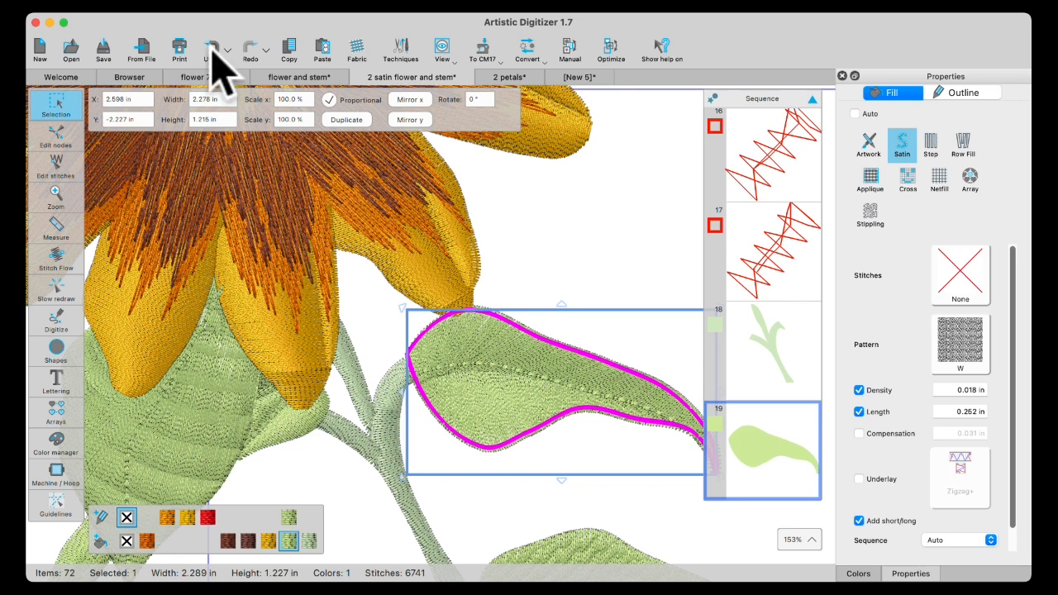
left_click(211, 49)
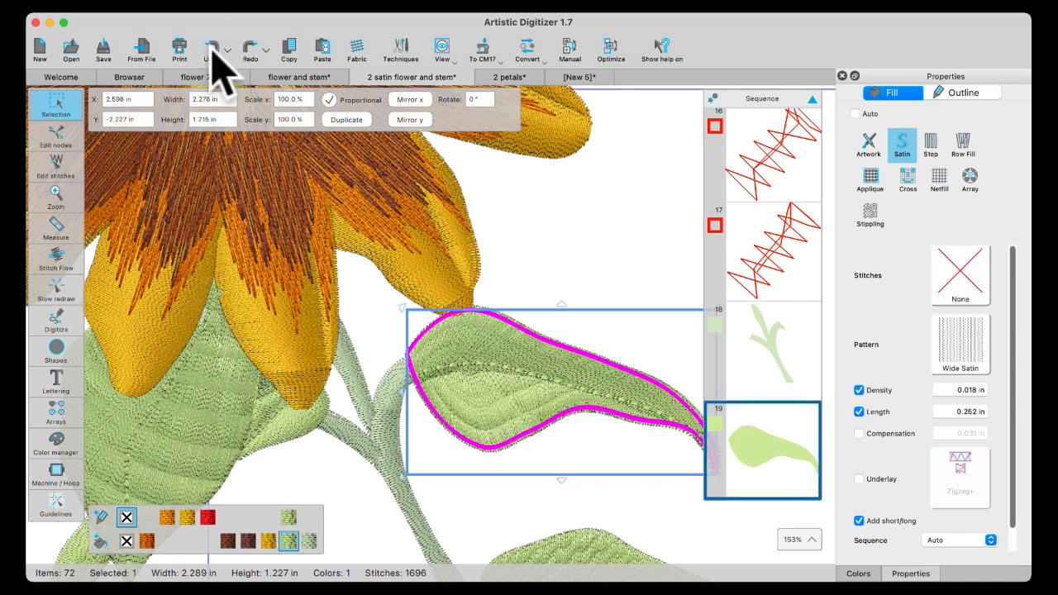
left_click(213, 50)
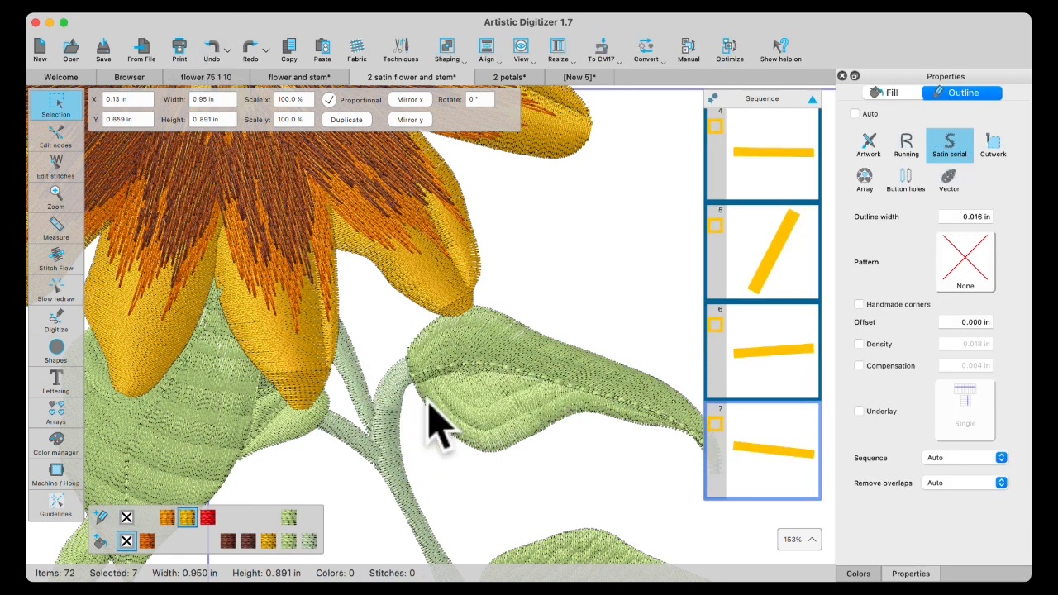
Select the upper right leaf again and examine its Wide Satin fill settings and its look in the whole design
left_click(474, 430)
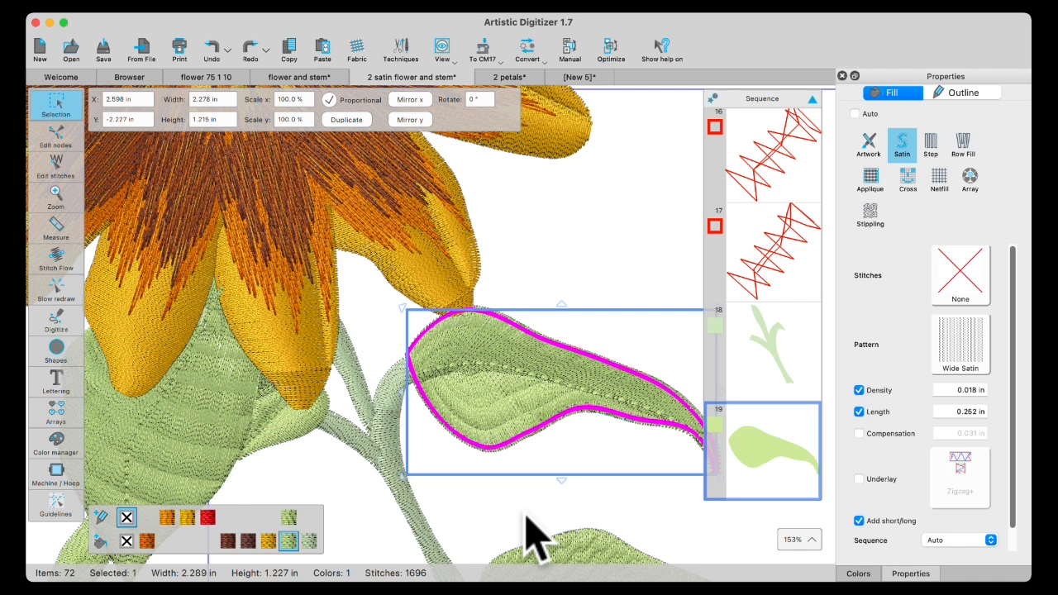
scroll(529, 538, "down", 6)
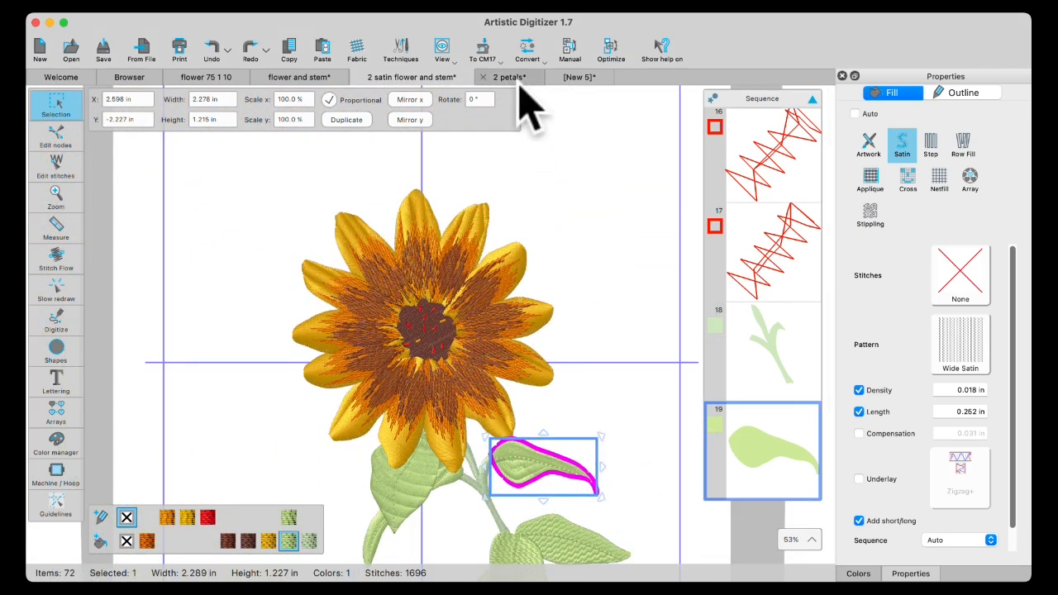
left_click(531, 587)
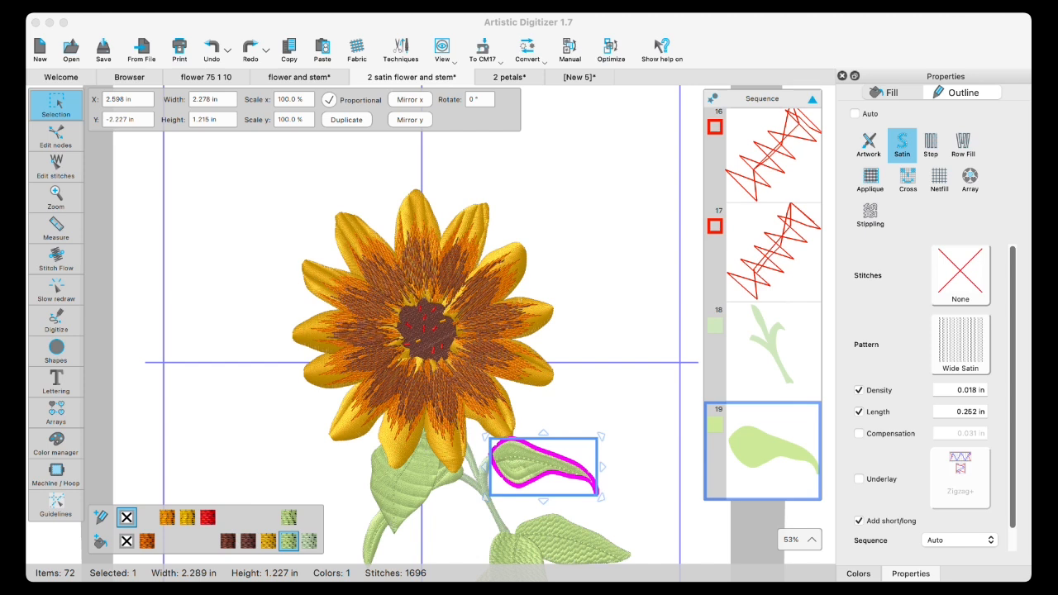
Deselect the leaf and save the design under the new name "3 satin flower and stem" in the Graphics Class 2024 folder
left_click(228, 420)
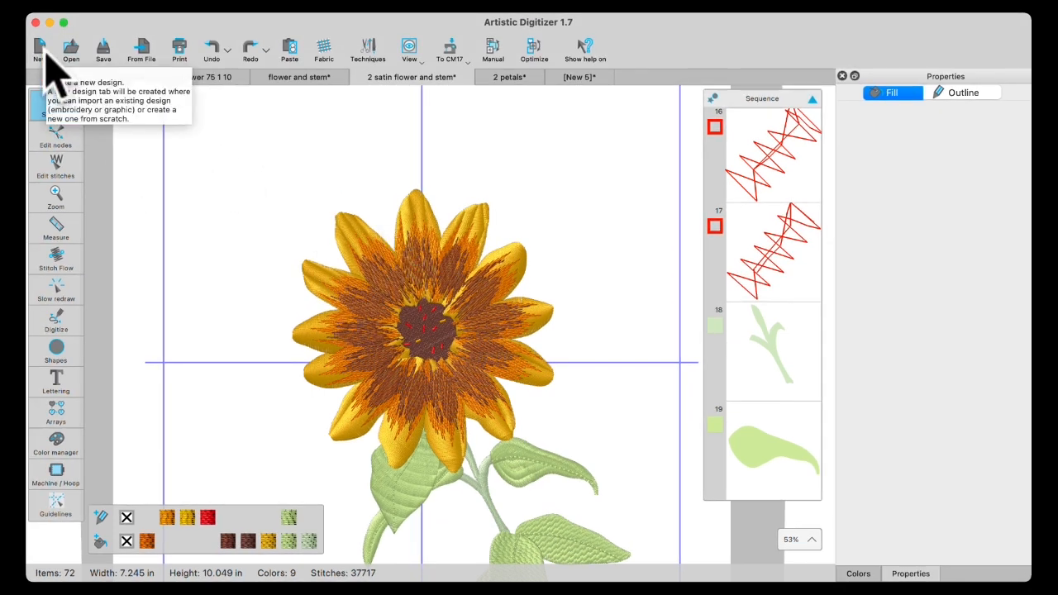
left_click(118, 4)
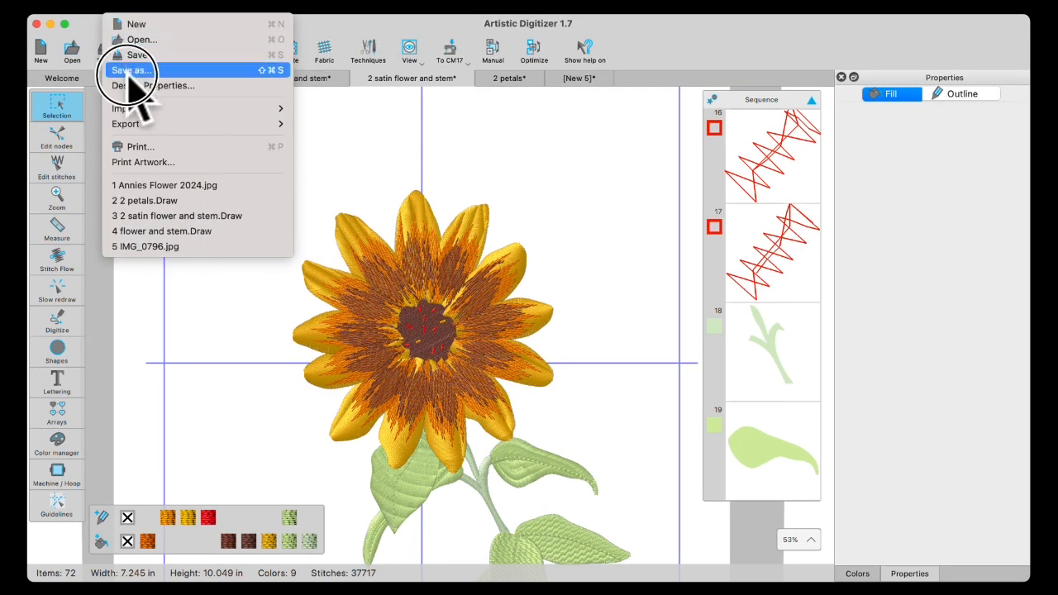
left_click(131, 70)
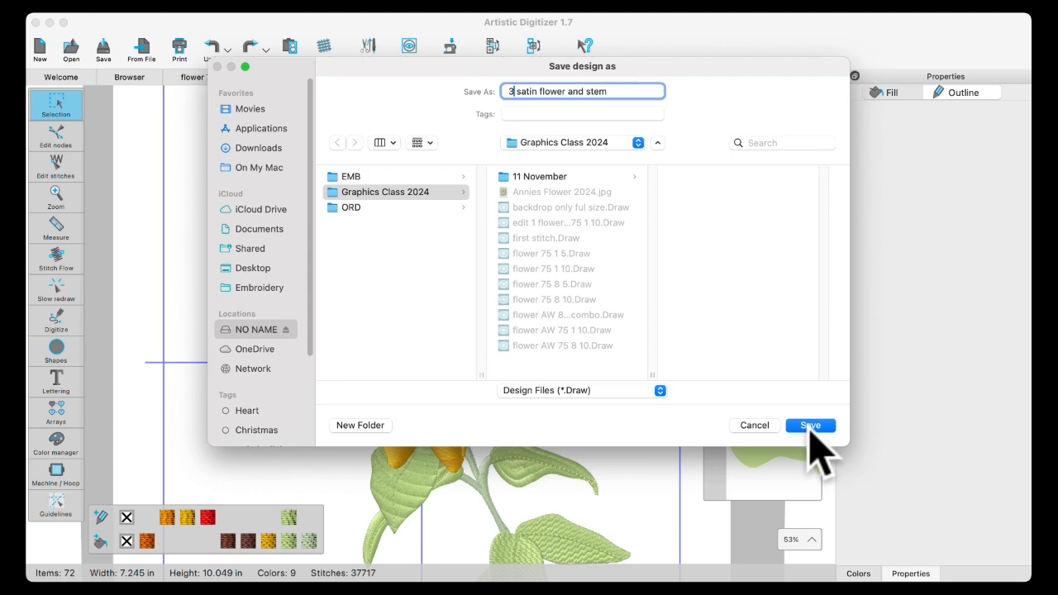
left_click(809, 427)
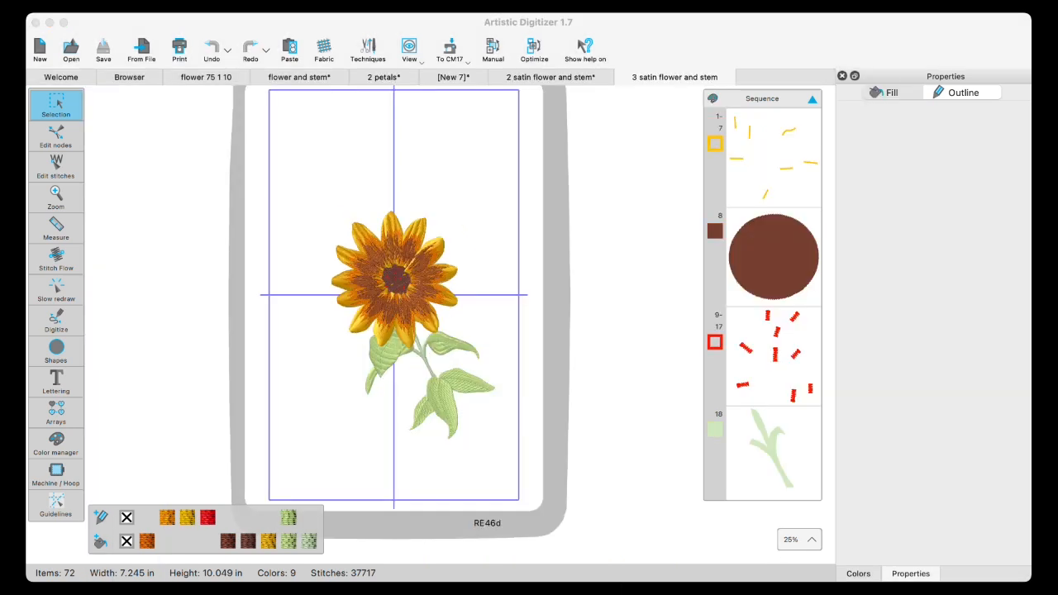
Open the compensation design from the 11 November folder and switch it from automatic to manual stitch generation
left_click(150, 299)
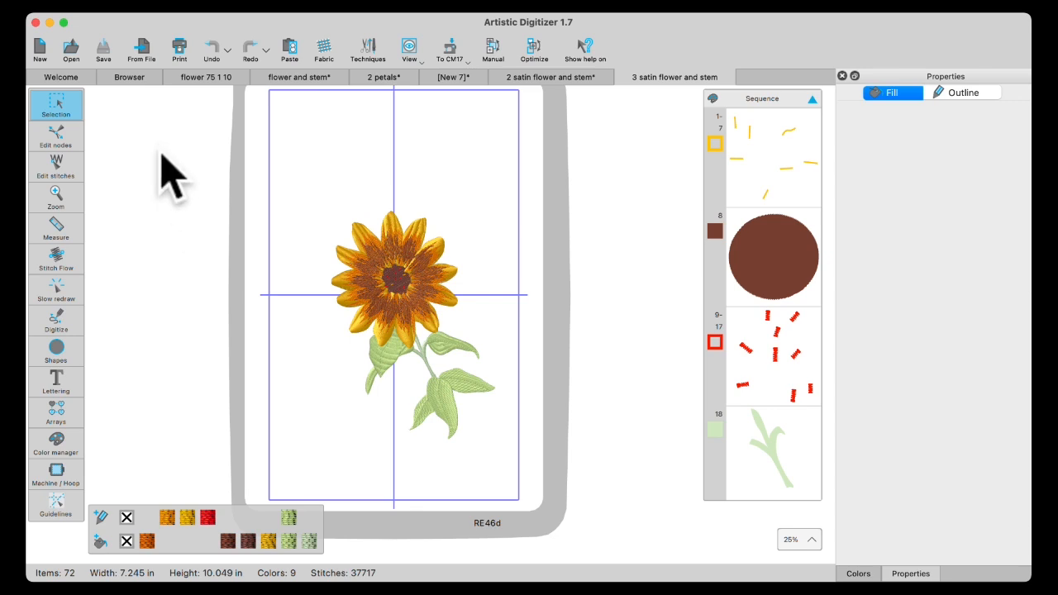
left_click(129, 83)
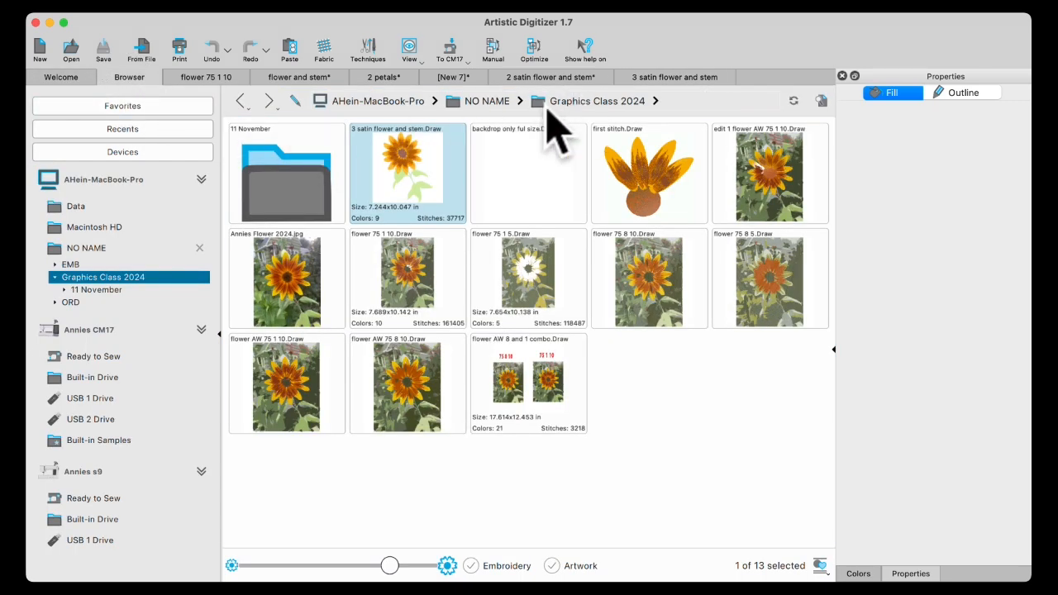
double_click(276, 189)
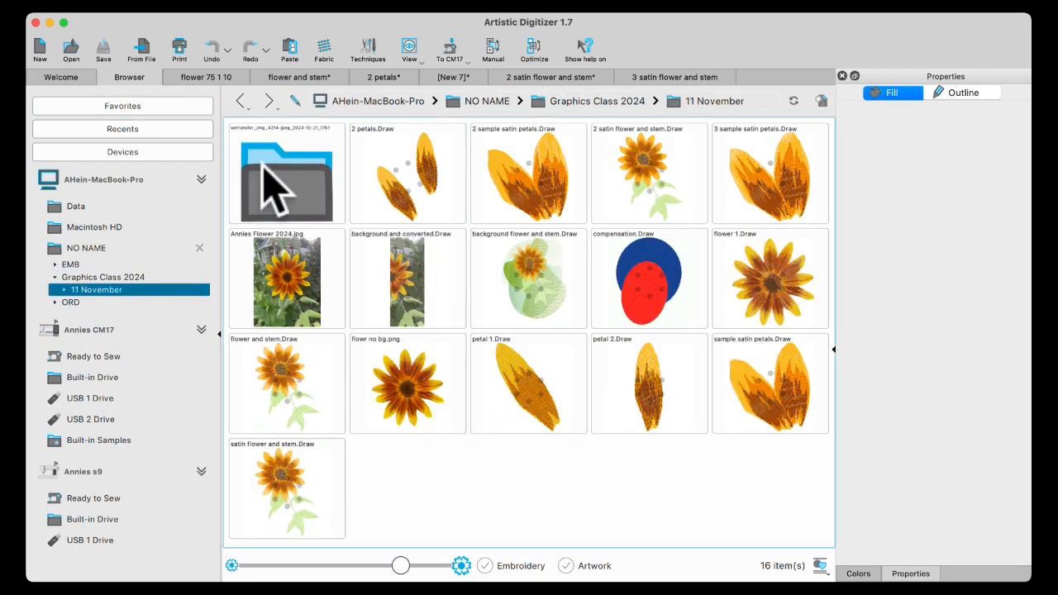
double_click(671, 274)
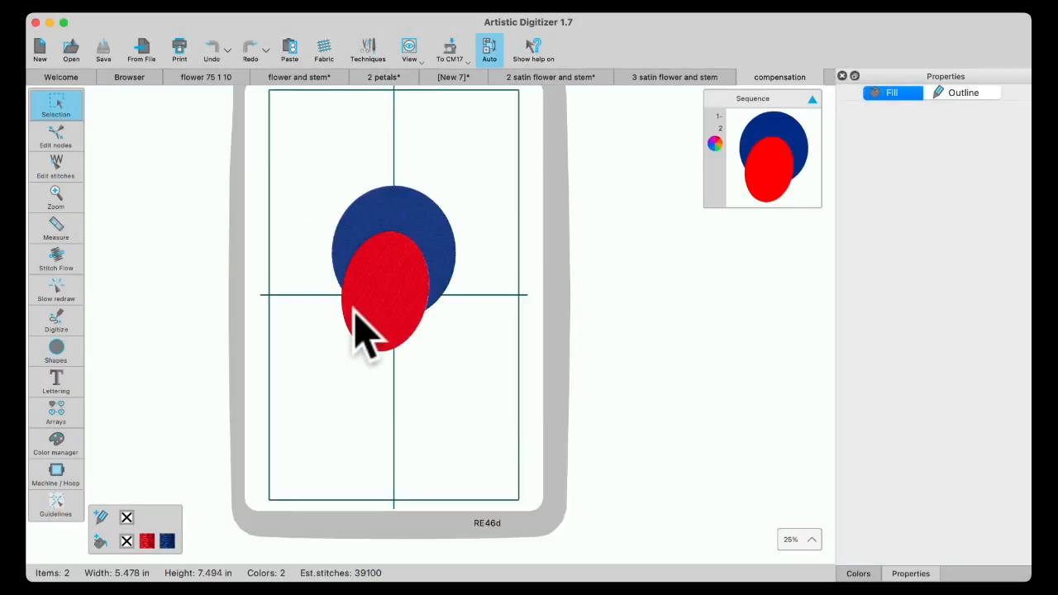
scroll(406, 310, "up", 3)
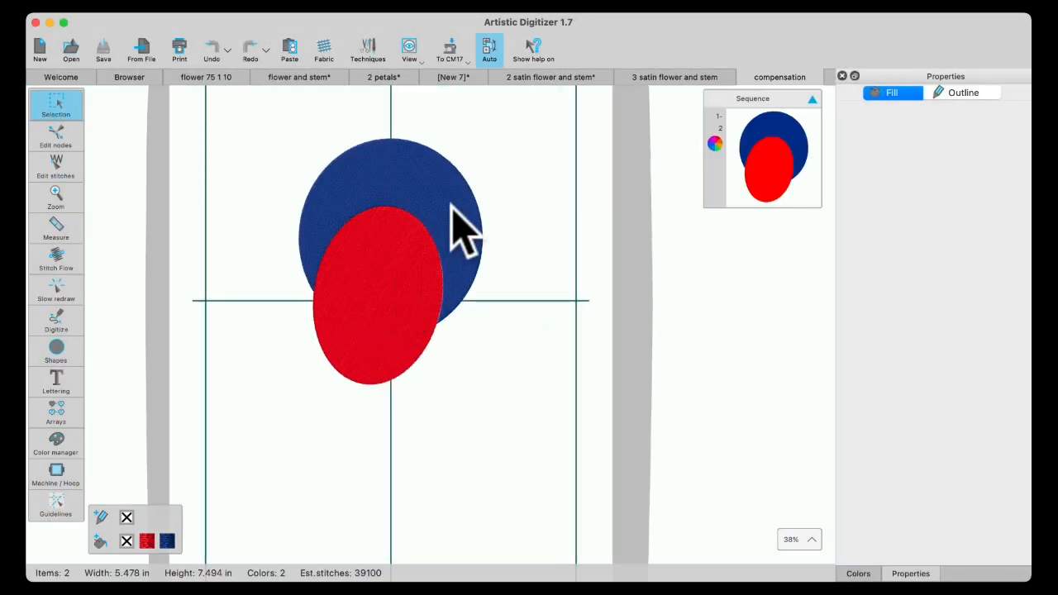
left_click(489, 49)
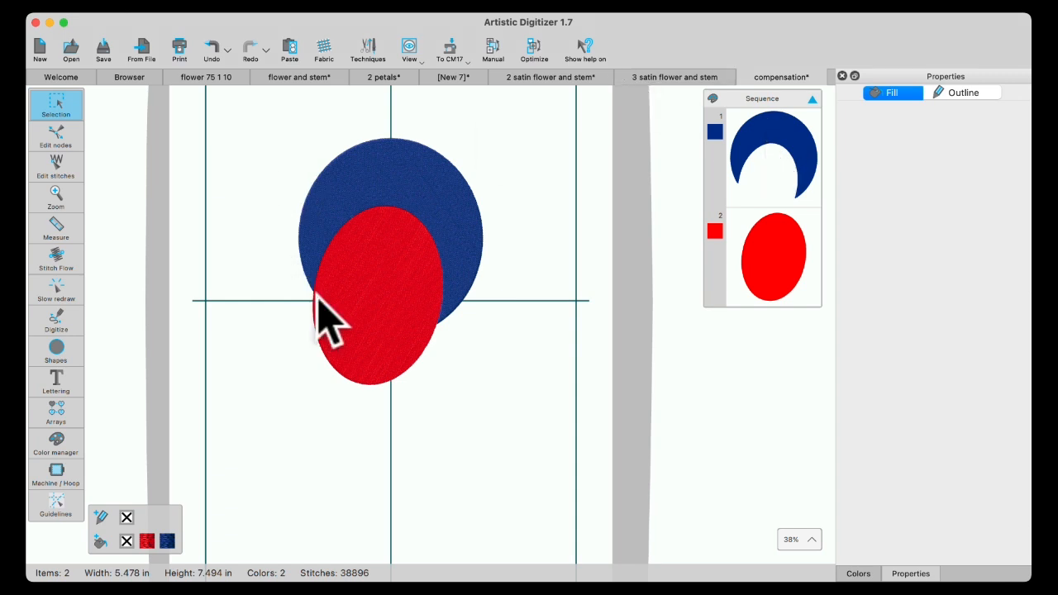
Examine the red ellipse's individual stitches along its upper right edge against the blue shape in stitch-editing mode
left_click(358, 309)
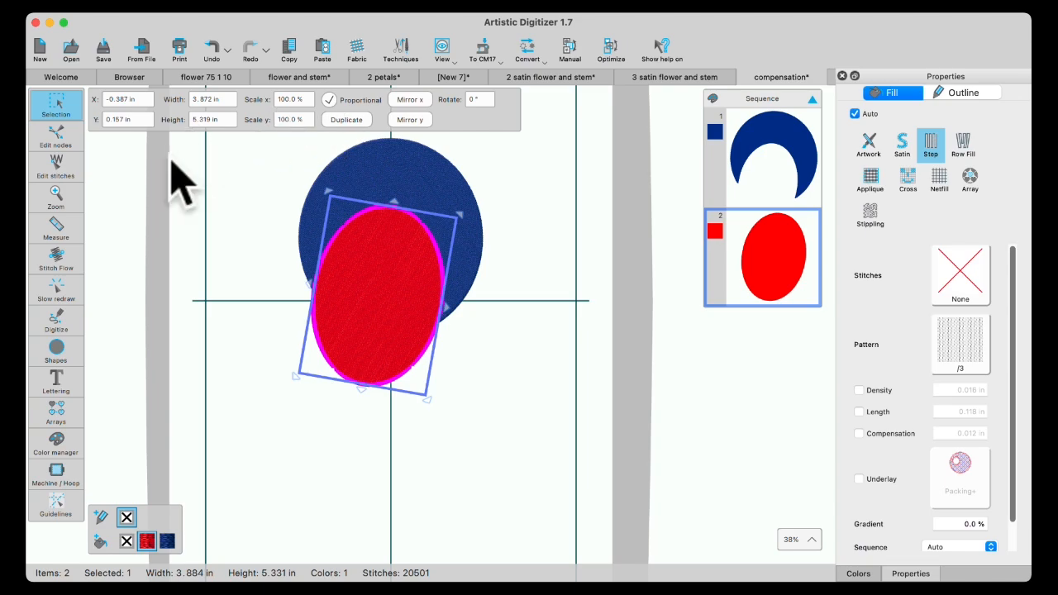
left_click(51, 168)
scroll(395, 231, "up", 6)
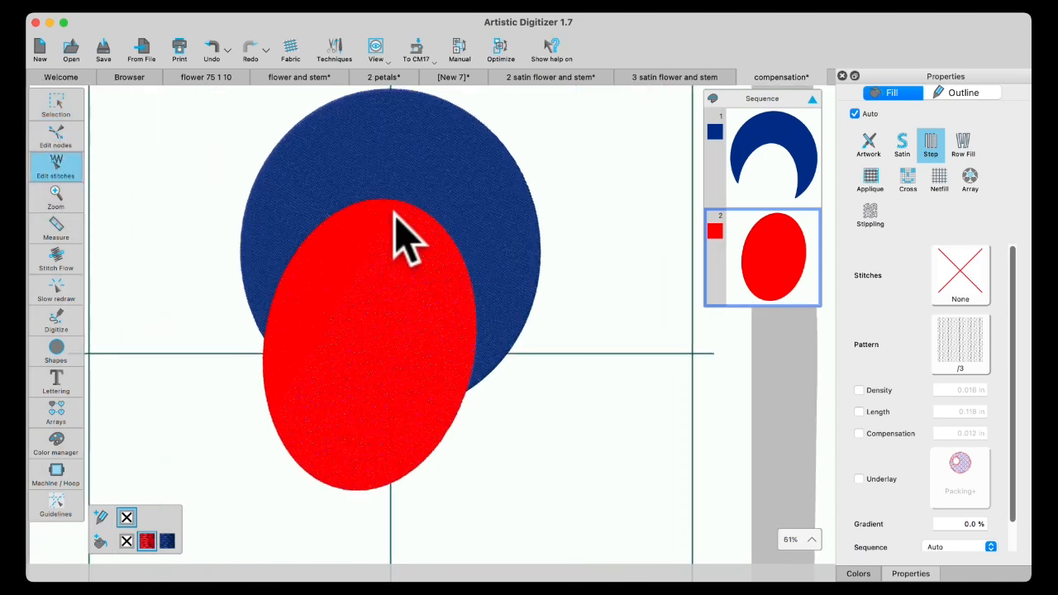
scroll(381, 223, "up", 3)
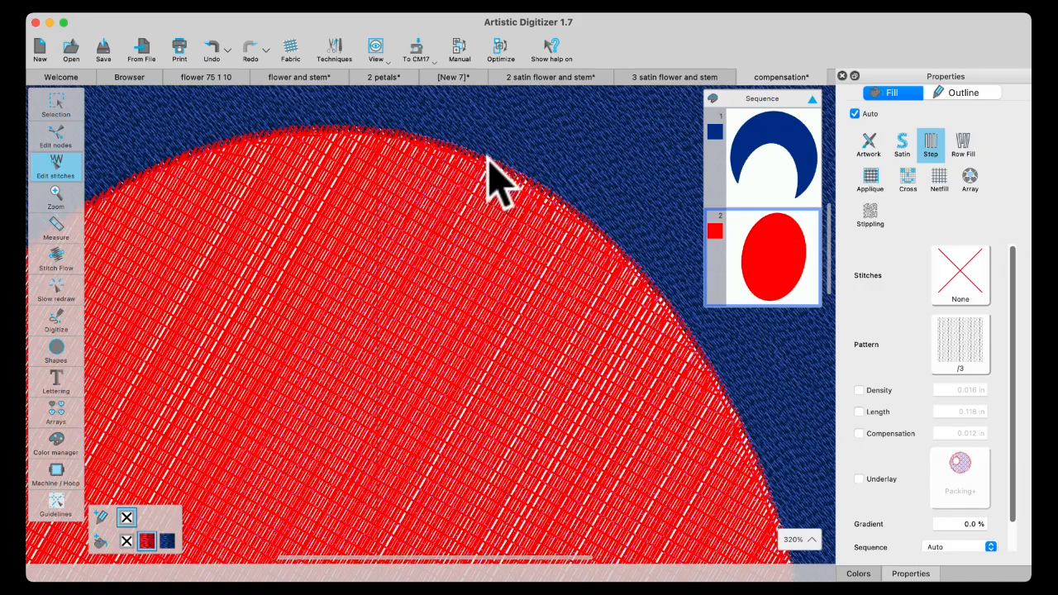
scroll(496, 180, "up", 3)
scroll(446, 306, "up", 3)
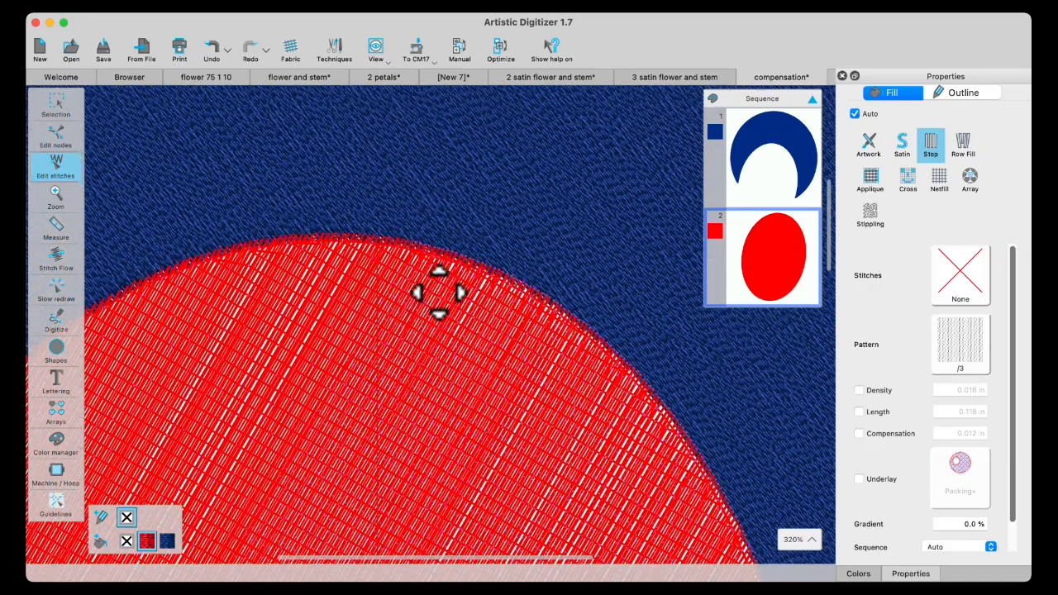
scroll(478, 260, "up", 4)
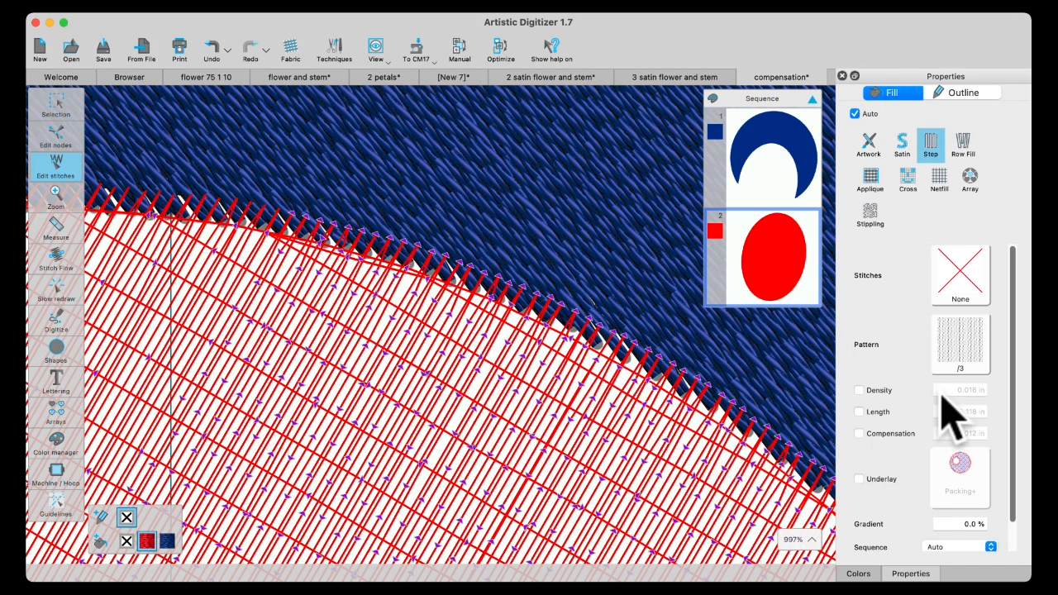
Enable compensation for the red ellipse's fill, enter .3 in as its value, and return to object selection
left_click(860, 434)
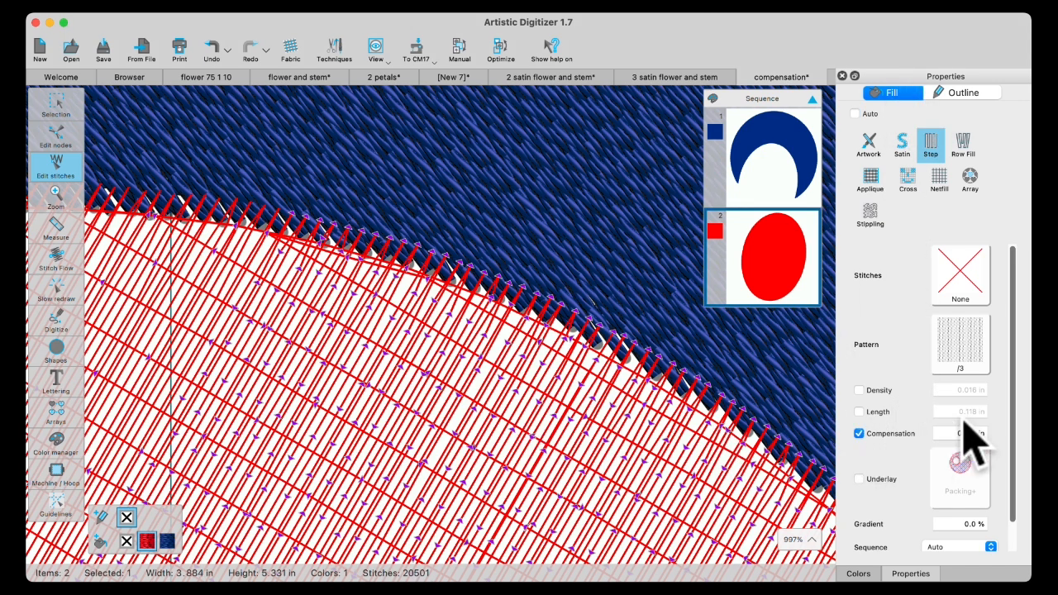
left_click(964, 433)
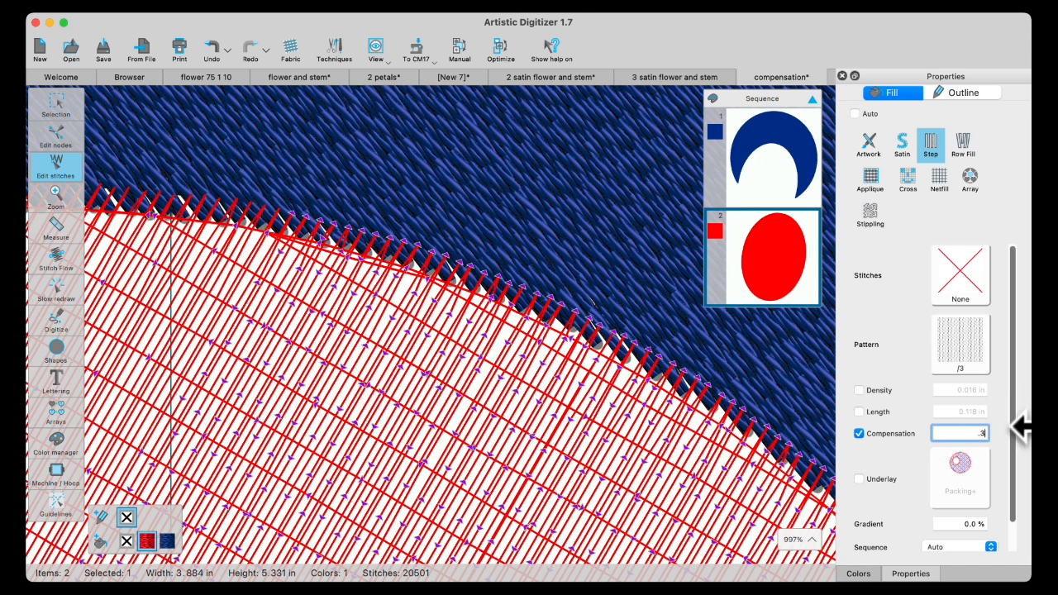
key("Return")
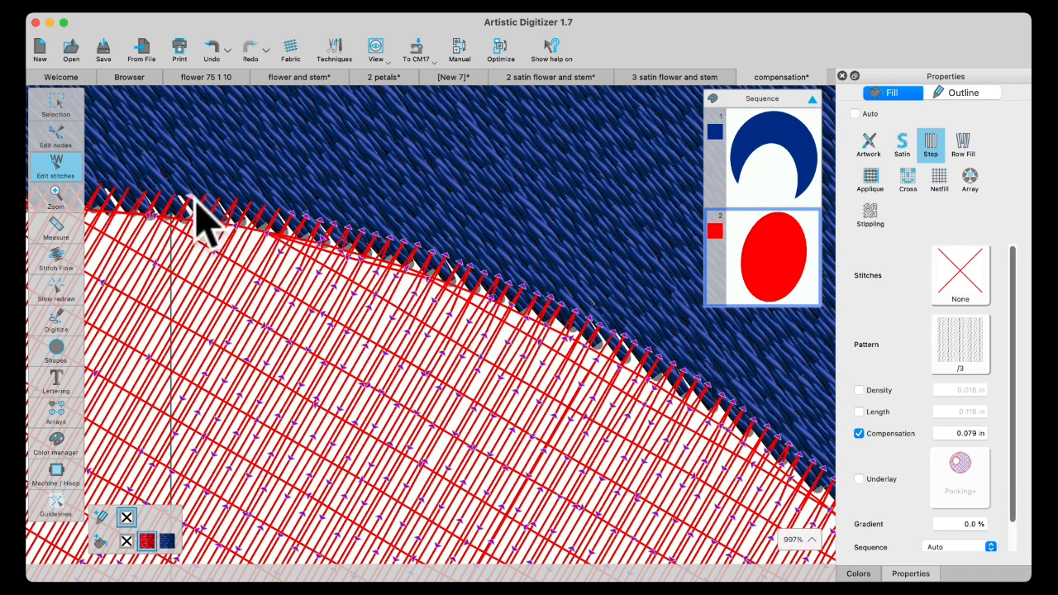
left_click(52, 112)
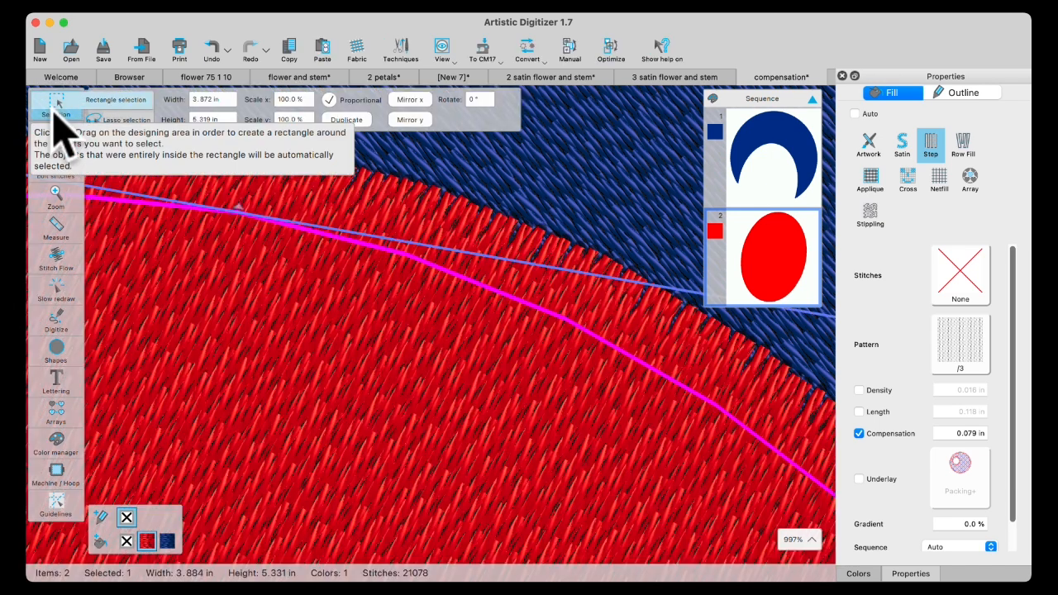
Measure how far the red ellipse's edge stitches extend over the blue shape in stitch-editing mode
left_click(59, 176)
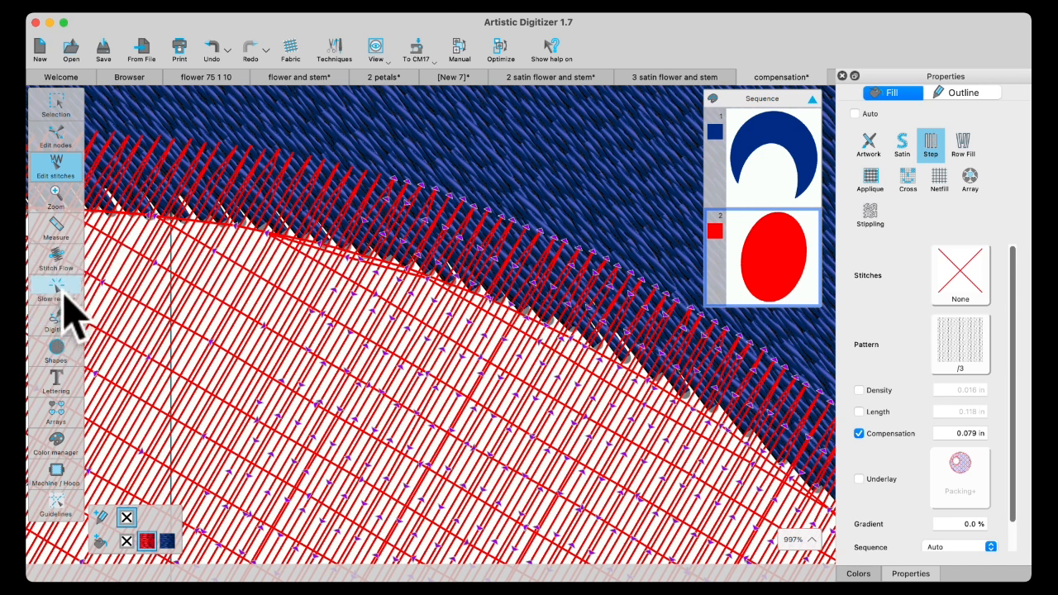
left_click(55, 228)
left_click_drag(350, 166, 307, 237)
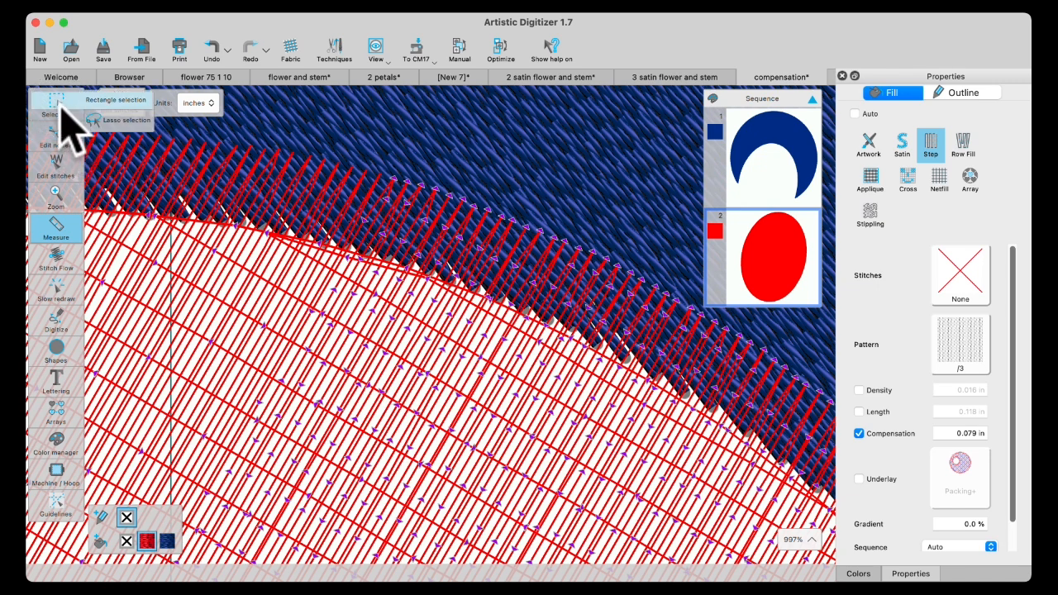
Select the blue crescent and examine how its stitches overlap the red ellipse's upper edge
left_click(60, 109)
left_click(567, 185)
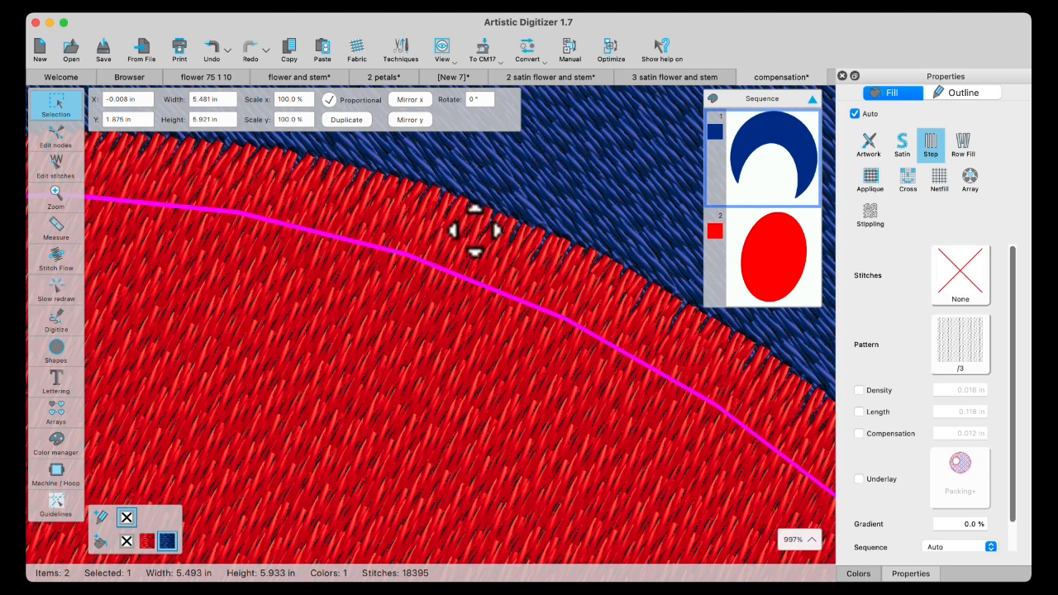
scroll(417, 285, "down", 2)
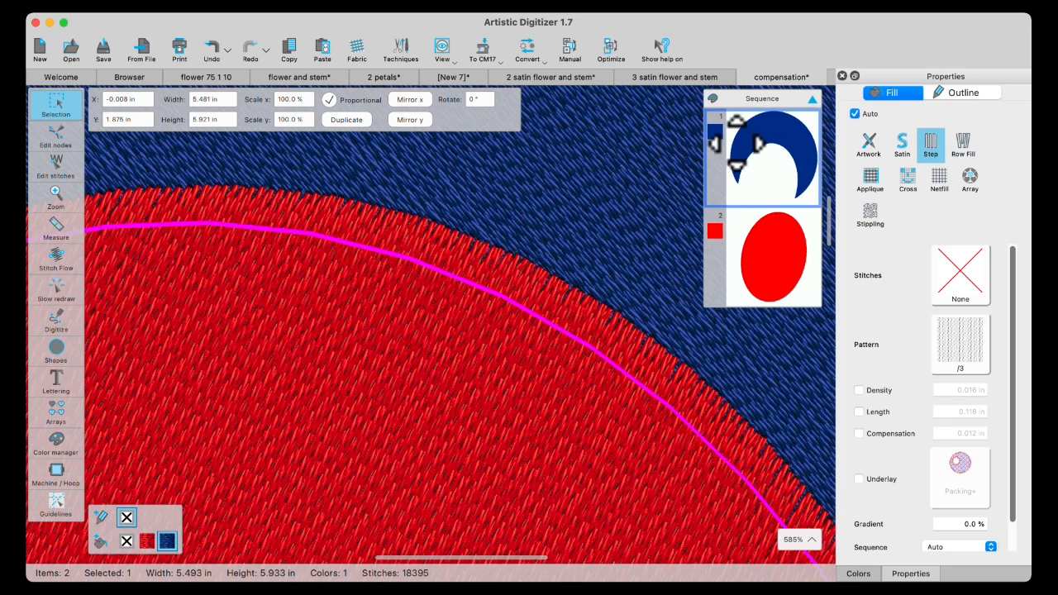
scroll(549, 218, "down", 1)
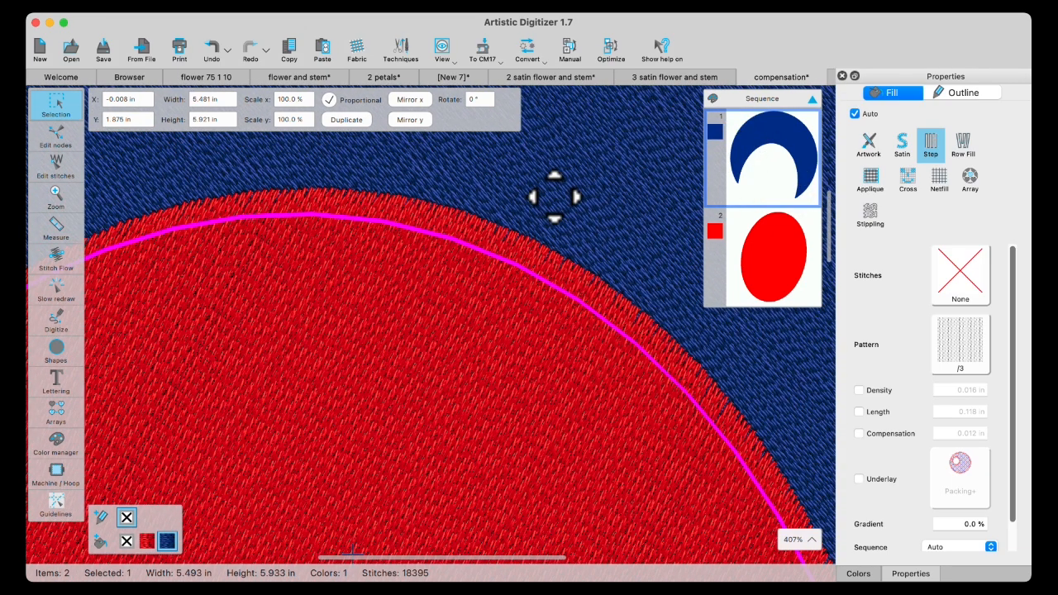
left_click(56, 168)
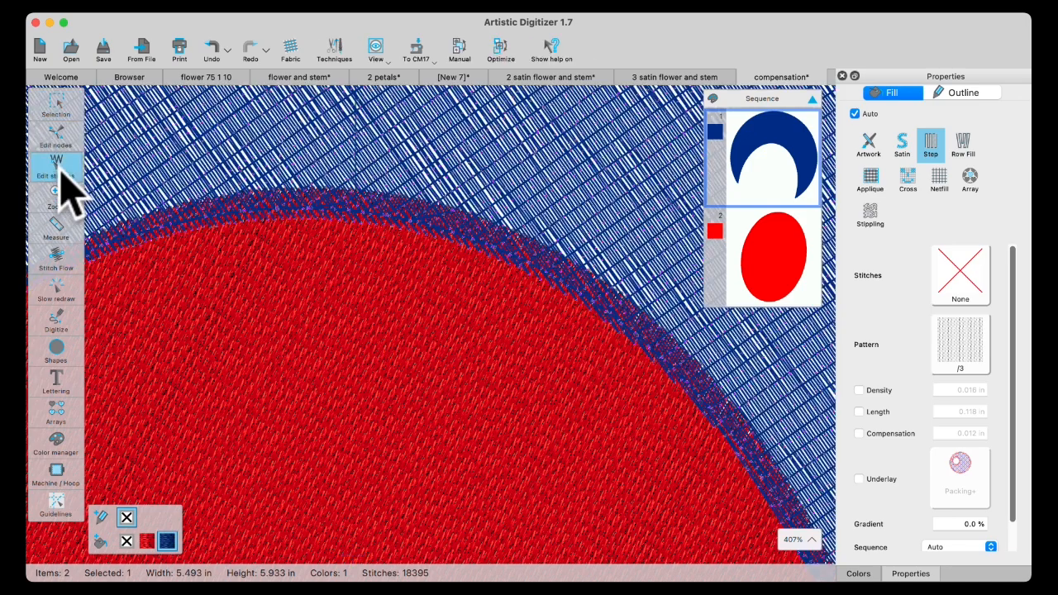
scroll(538, 238, "up", 1)
scroll(538, 219, "up", 1)
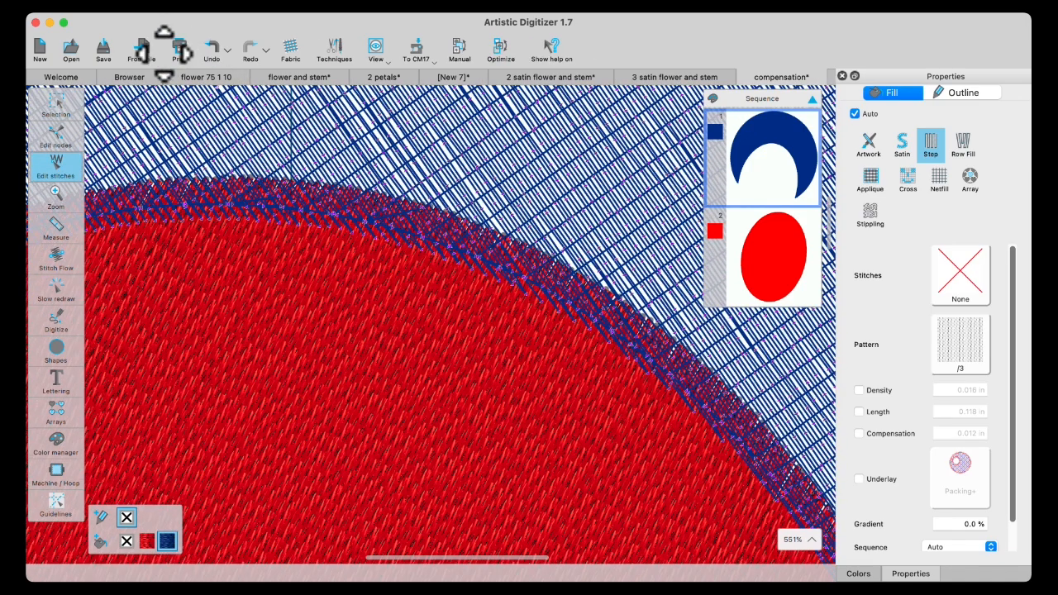
Undo the red ellipse's compensation value change, enter a compensation of .3 in for the blue crescent instead, and return to object selection
left_click(211, 49)
left_click(213, 48)
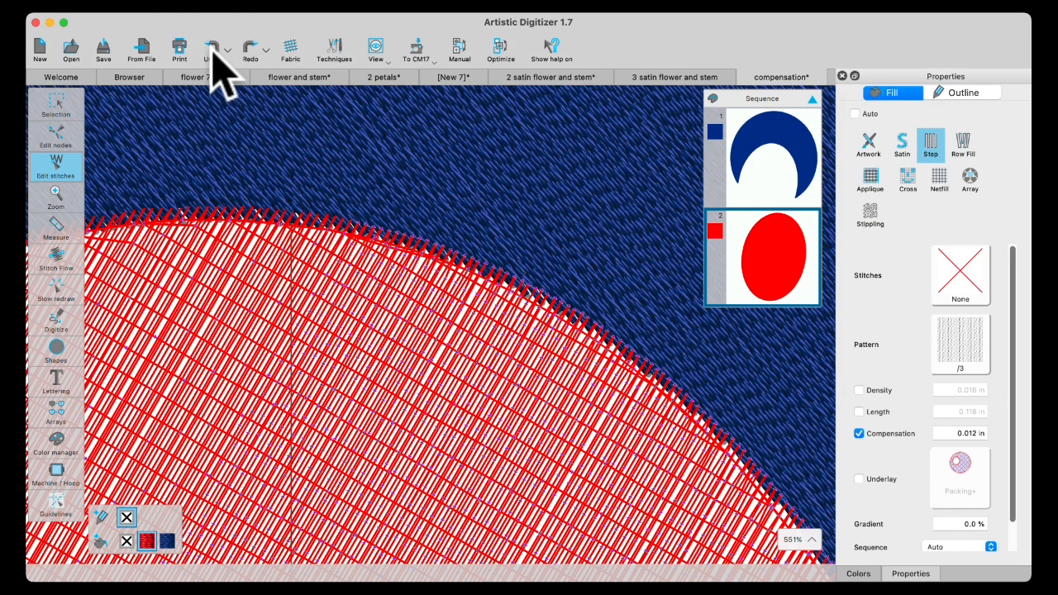
left_click(784, 165)
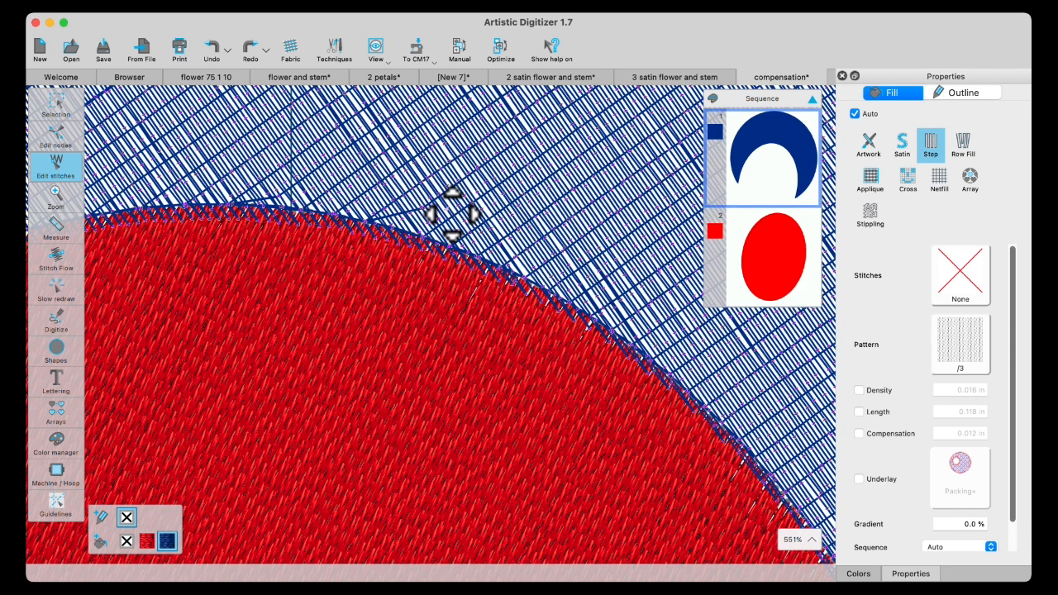
left_click(860, 433)
left_click_drag(952, 432, 1021, 432)
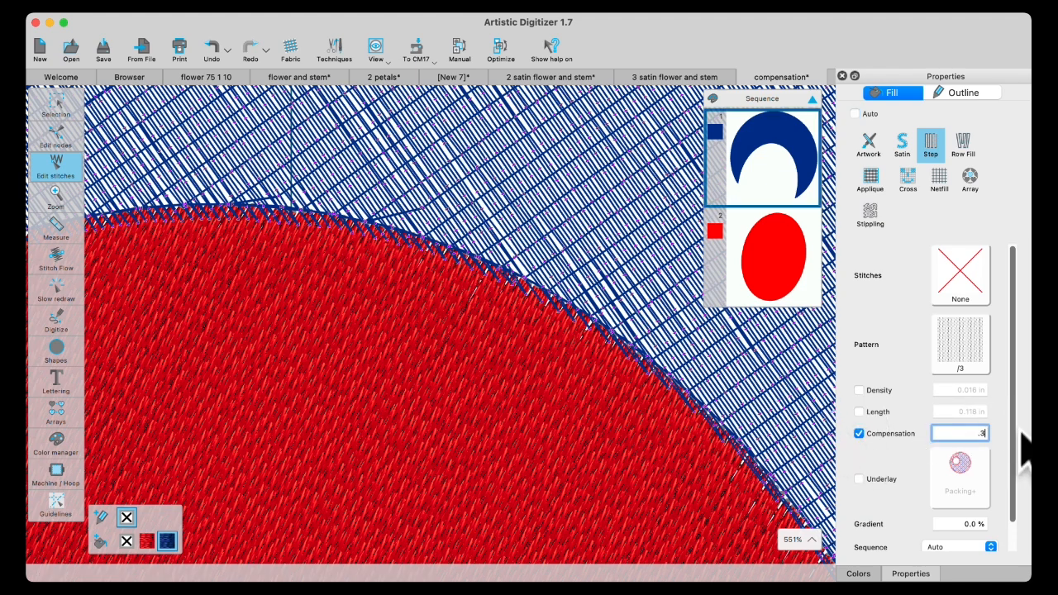
key("Return")
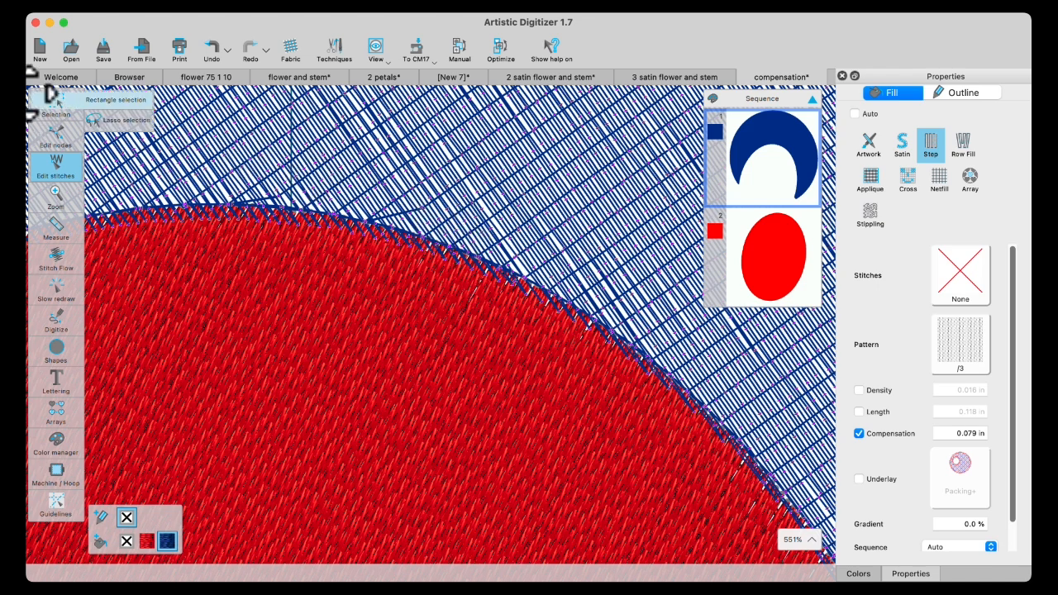
left_click(50, 111)
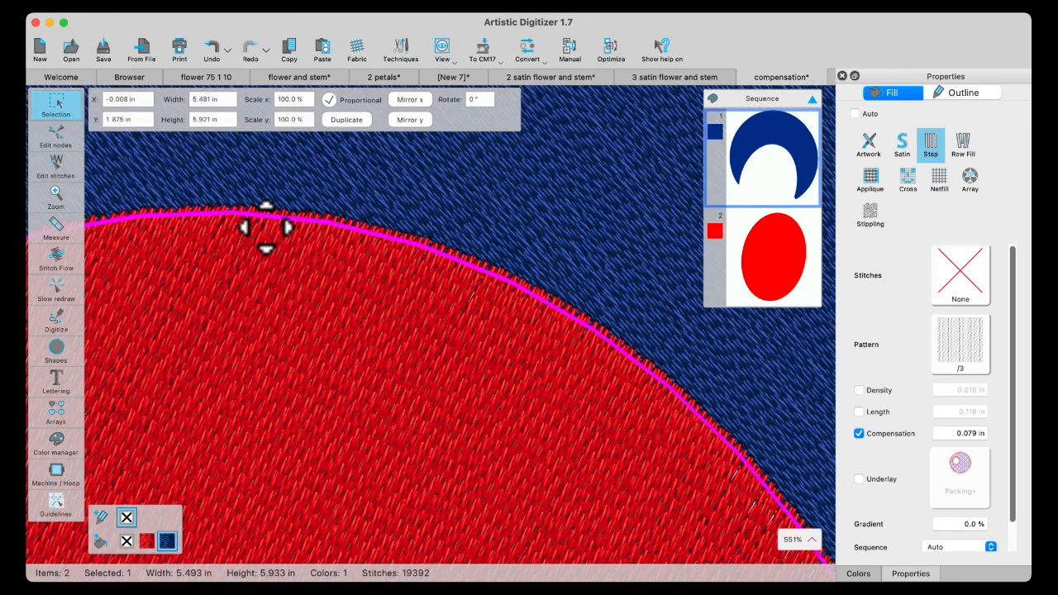
Examine how far the blue crescent's stitches run beneath the red ellipse along their shared edge in stitch-editing mode
left_click(60, 174)
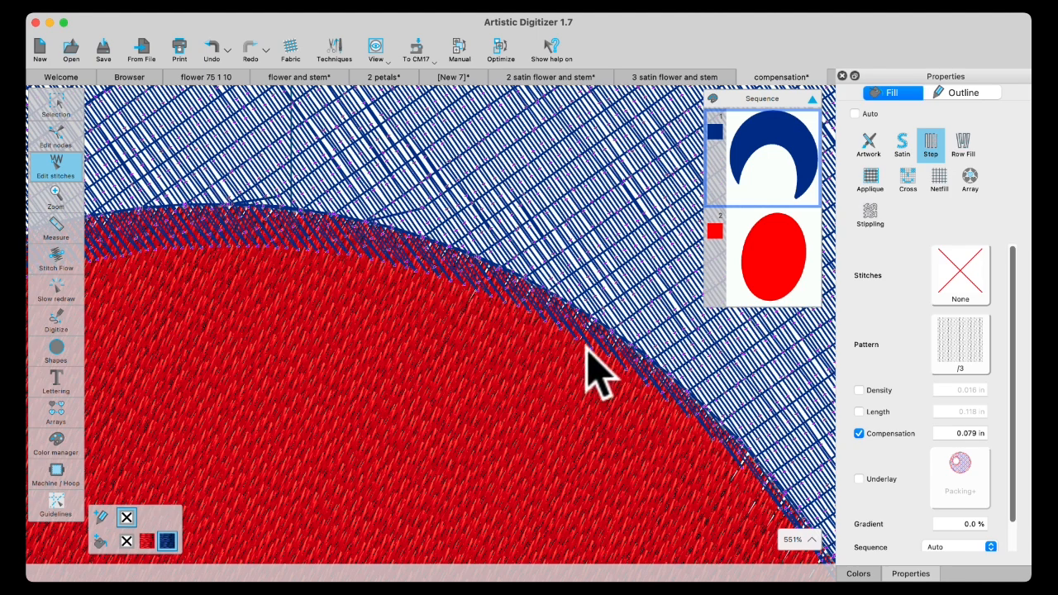
scroll(599, 459, "down", 3)
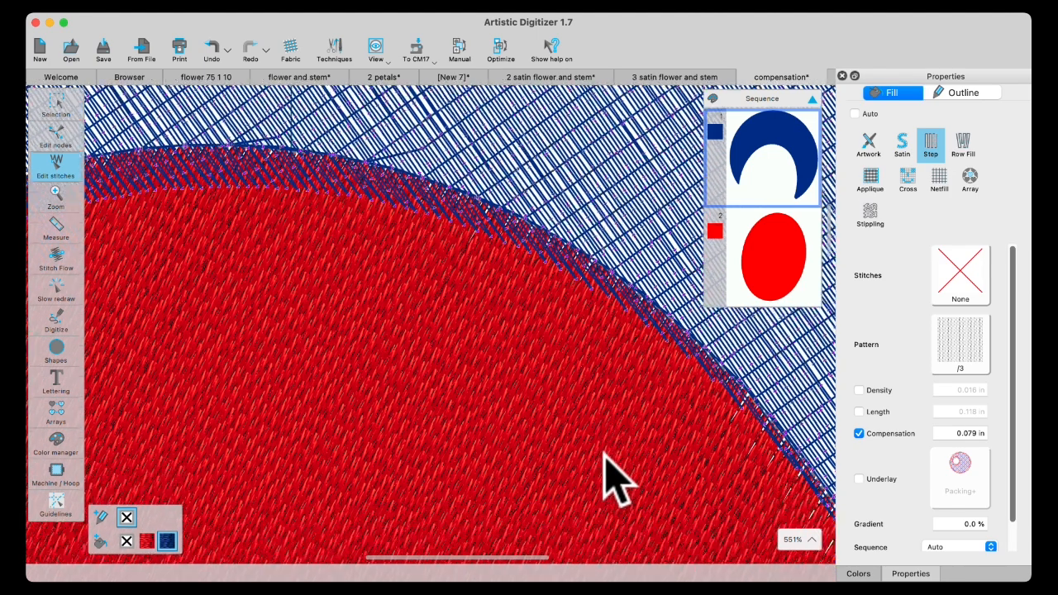
scroll(618, 463, "down", 3)
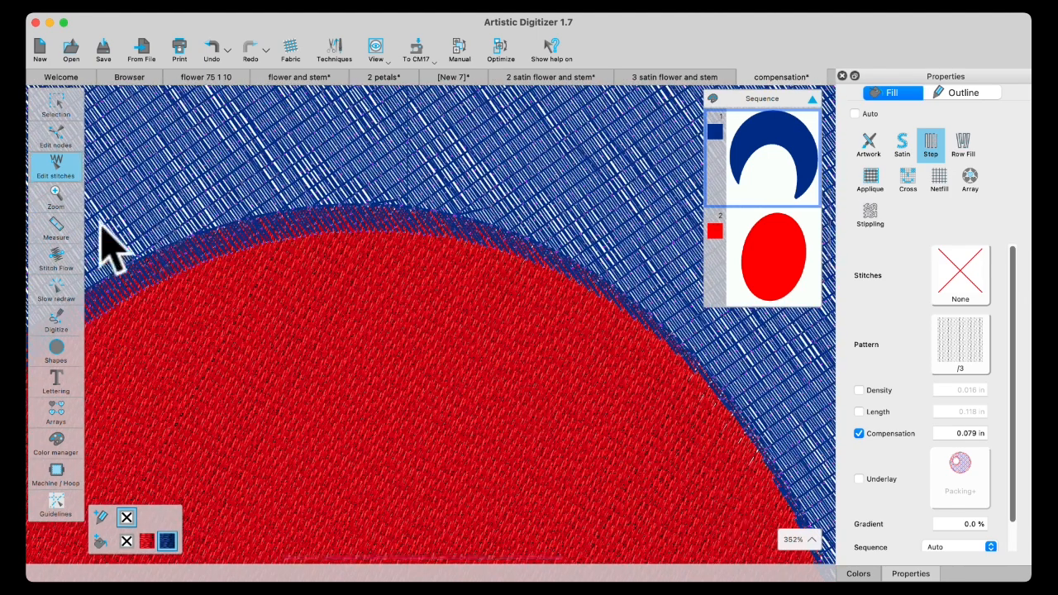
scroll(327, 339, "right", 3)
scroll(668, 488, "up", 3)
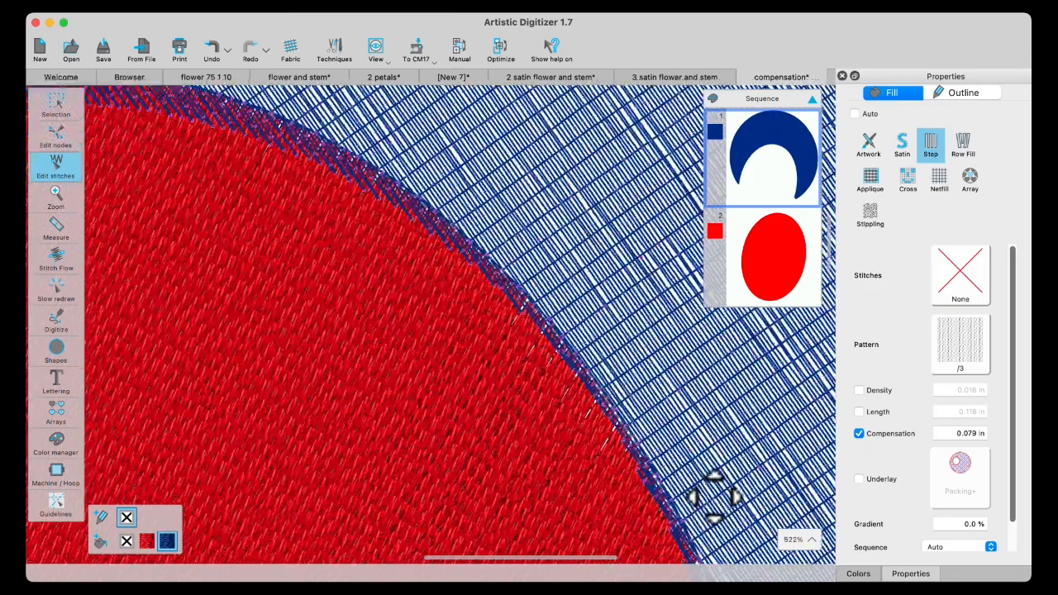
Examine the blue crescent's stitches under the red ellipse along their shared edge, from the upper curve down towards the crescent's lower tip
scroll(668, 492, "left", 5)
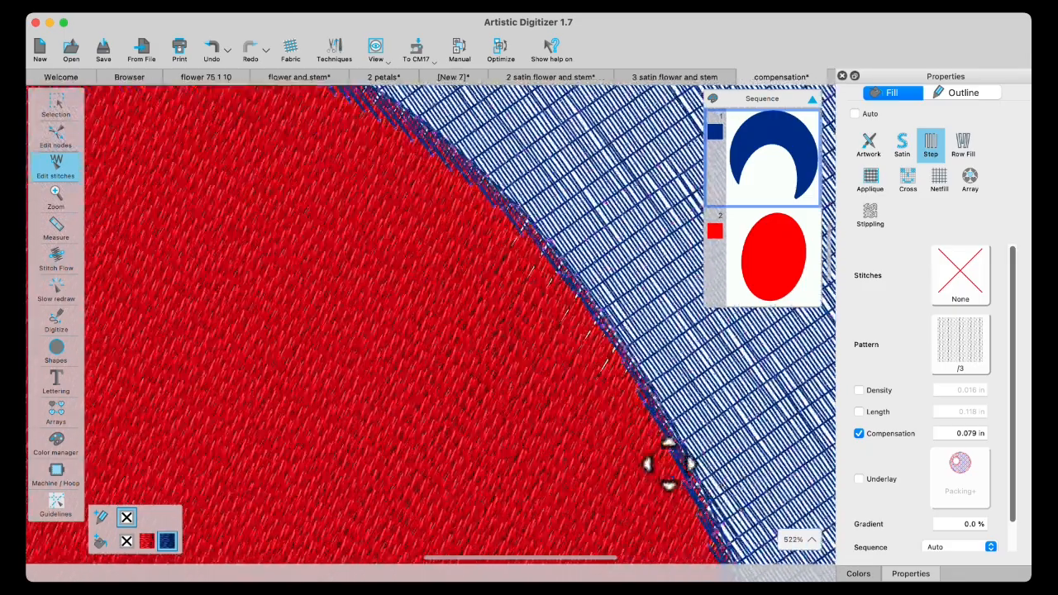
scroll(686, 467, "right", 5)
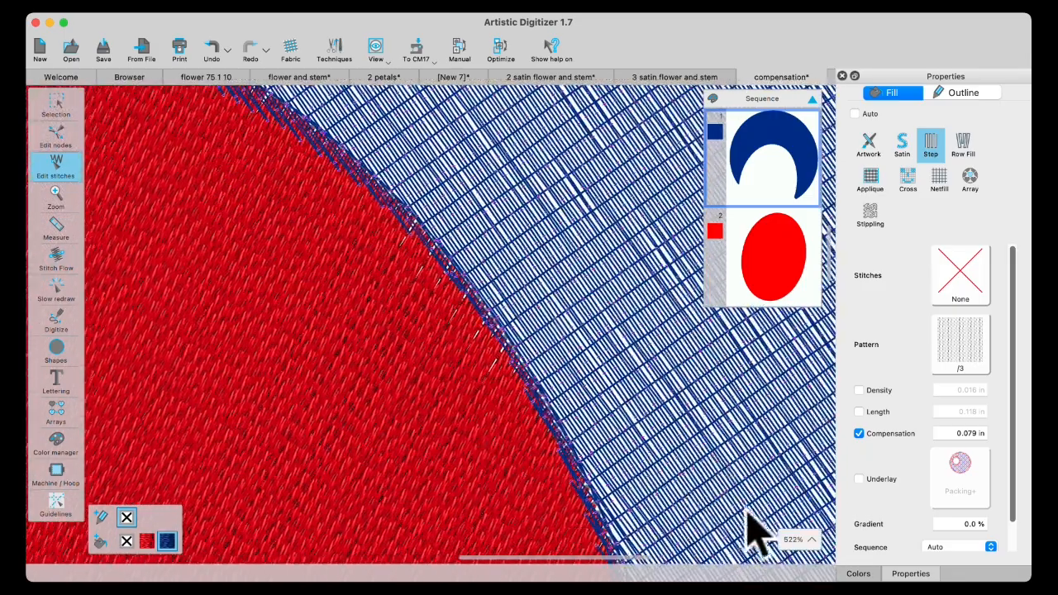
scroll(750, 529, "left", 5)
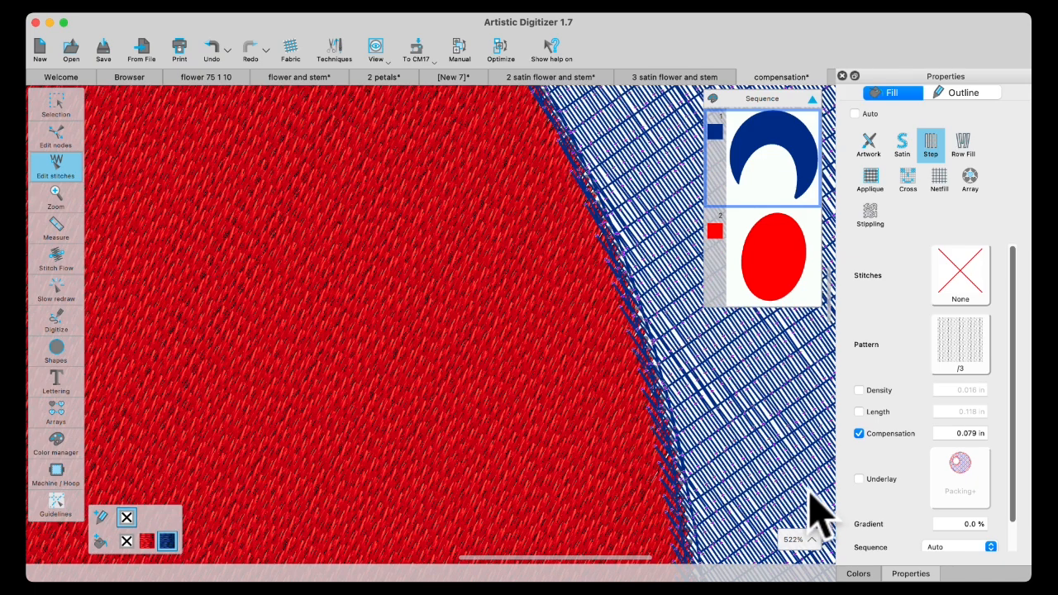
scroll(806, 500, "right", 5)
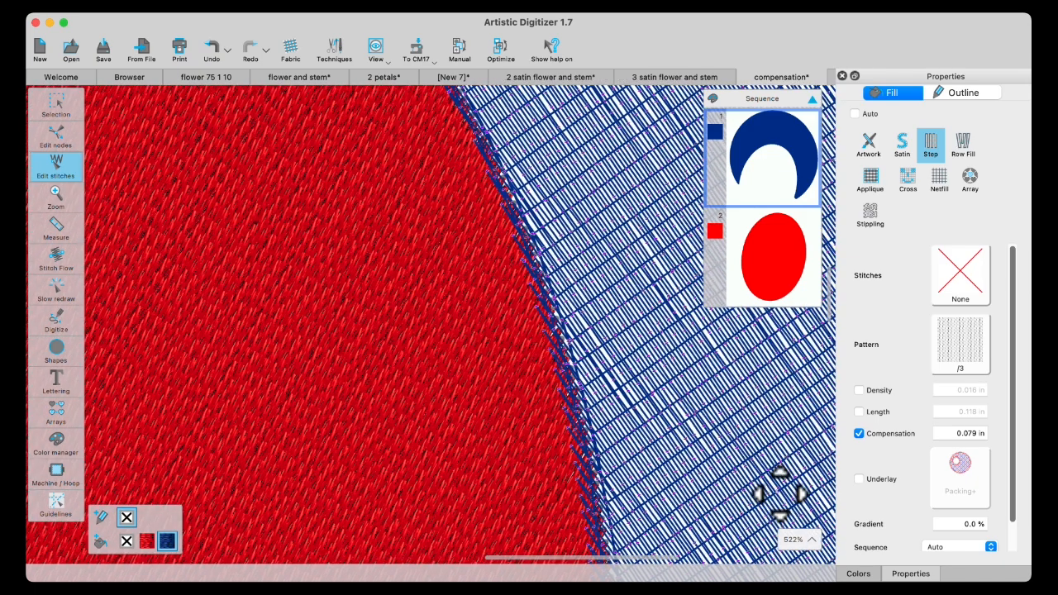
scroll(781, 494, "down", 5)
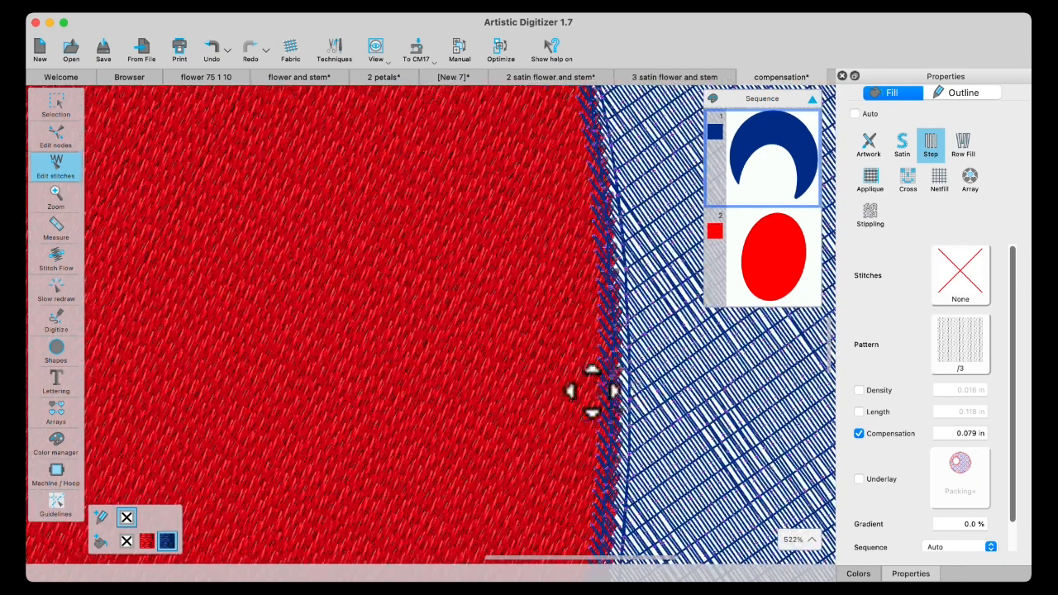
scroll(653, 506, "down", 2)
scroll(652, 506, "down", 3)
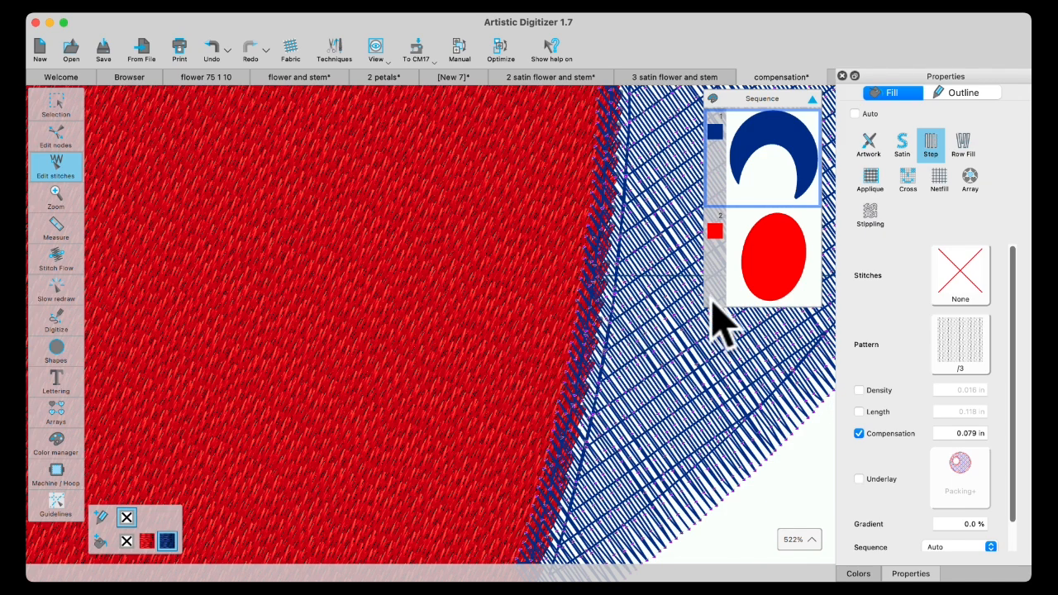
Enable compensation for the red ellipse with a value of 0.079 in and return to object selection
left_click(771, 278)
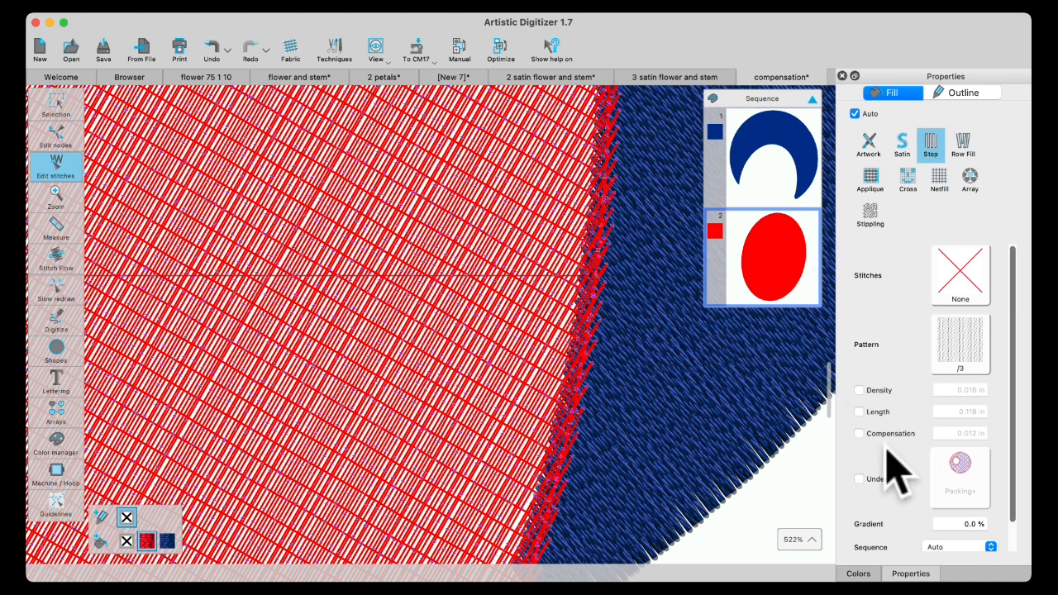
left_click(859, 434)
left_click_drag(947, 433, 1004, 432)
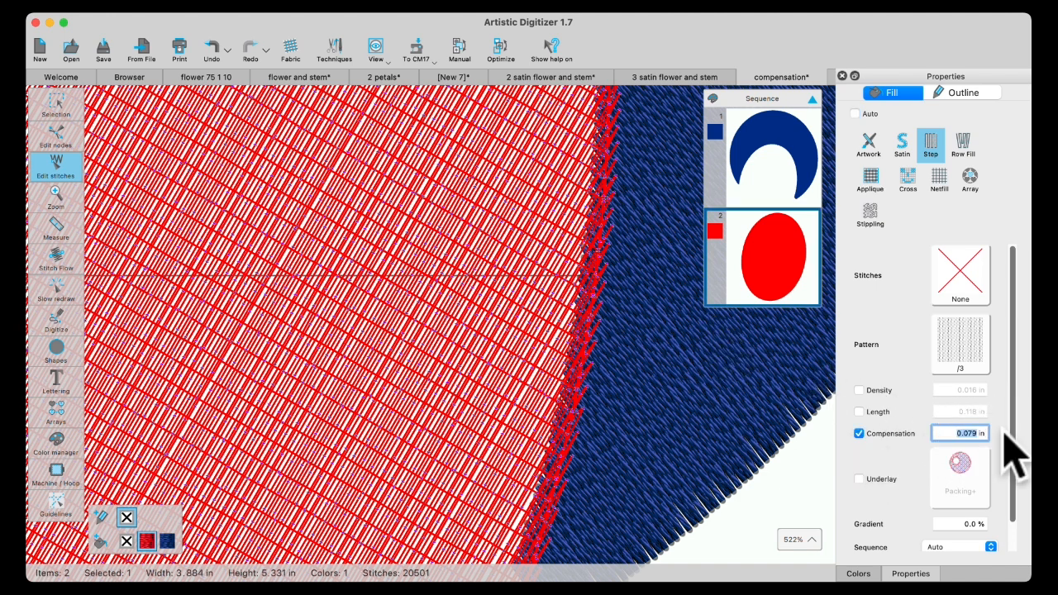
key("Return")
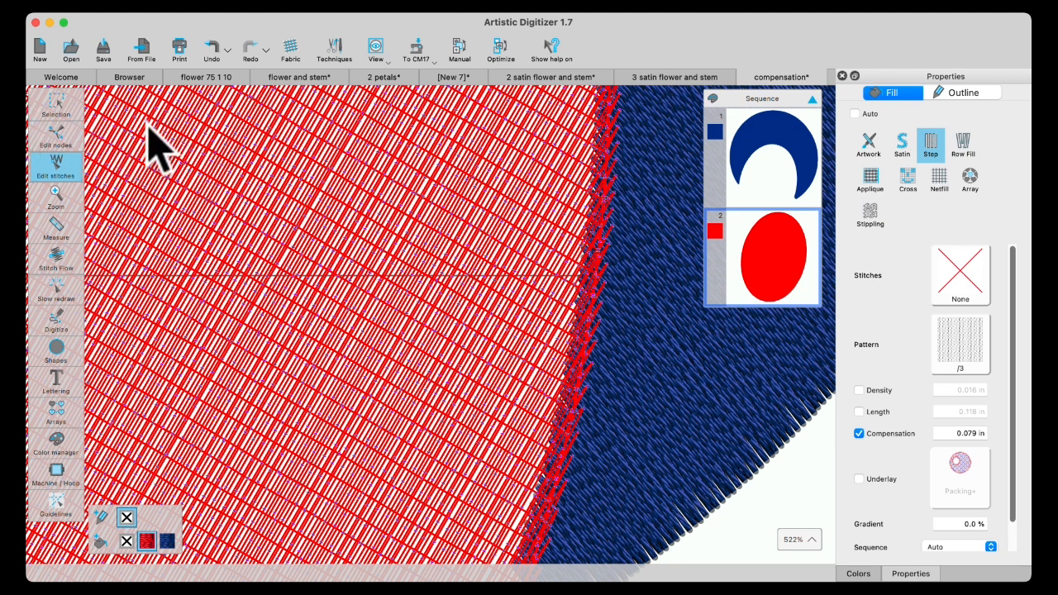
left_click(60, 106)
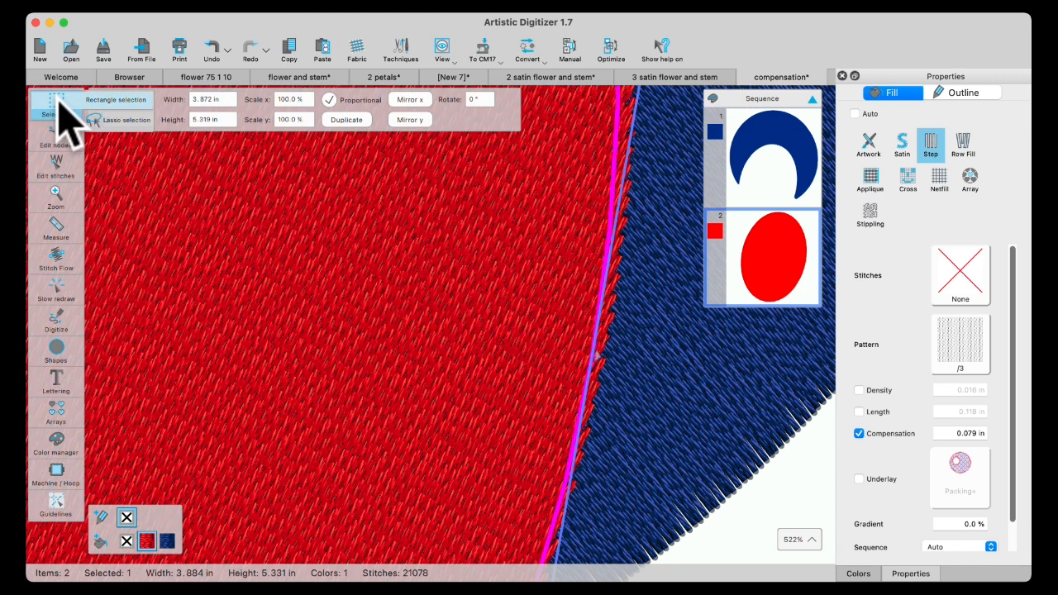
Examine the red ellipse's stitch overlap on the blue crescent in stitch-editing mode, view both whole shapes, and return to object selection
left_click(56, 165)
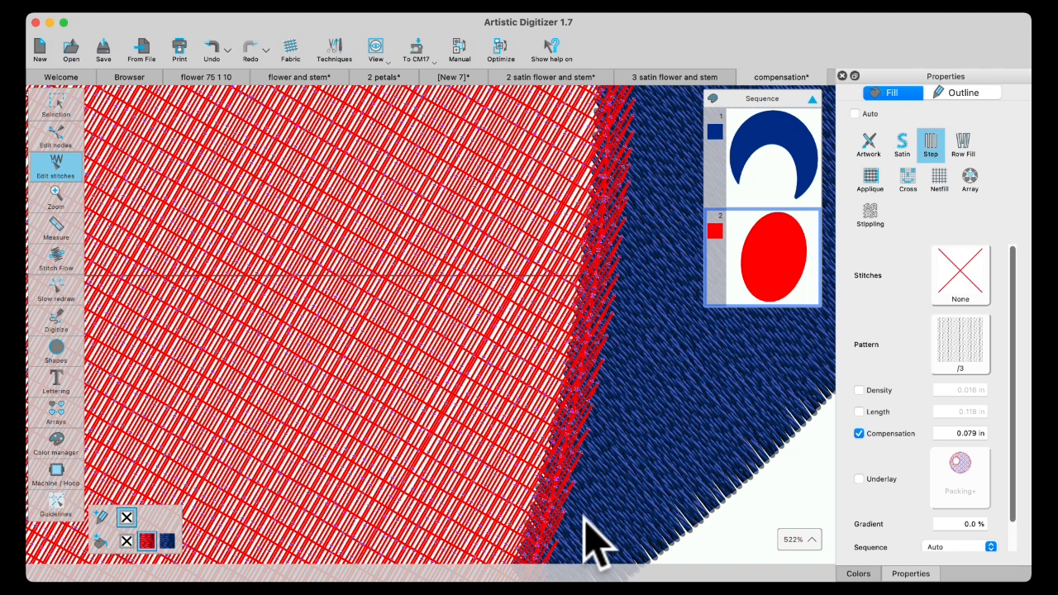
scroll(441, 378, "down", 5)
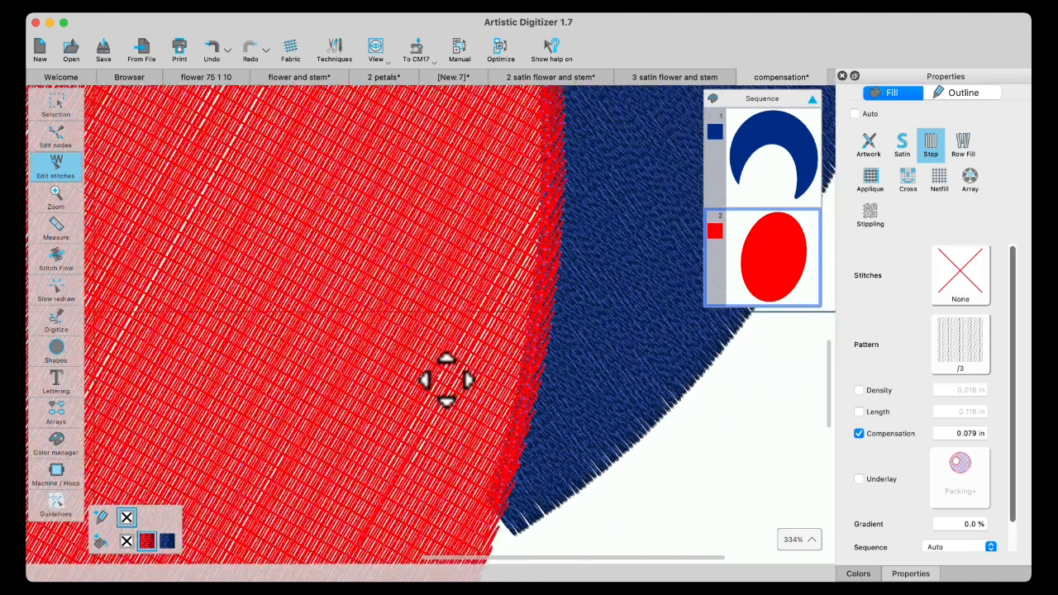
scroll(480, 356, "down", 5)
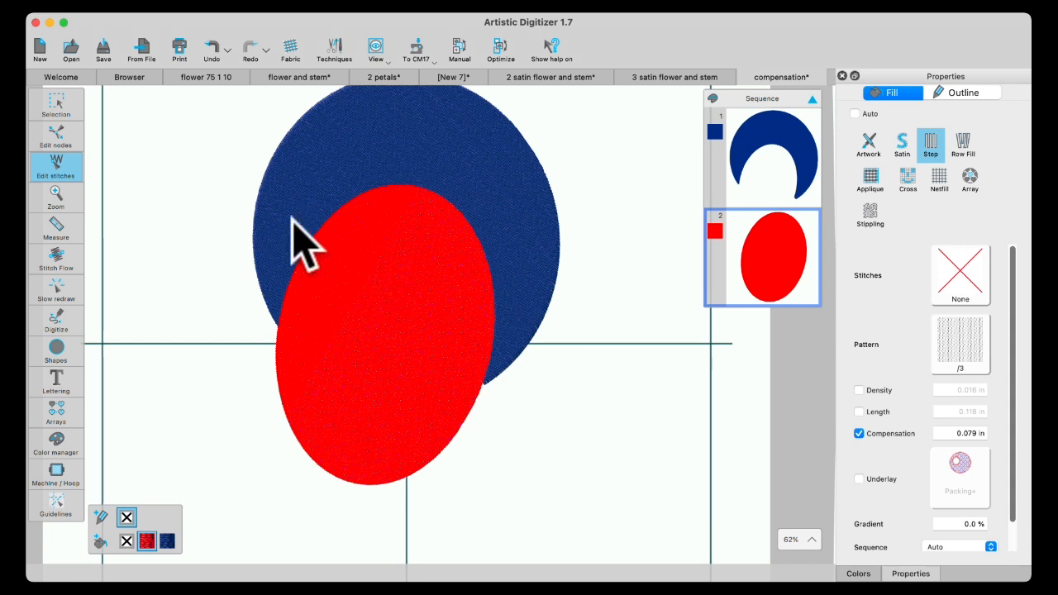
left_click(50, 104)
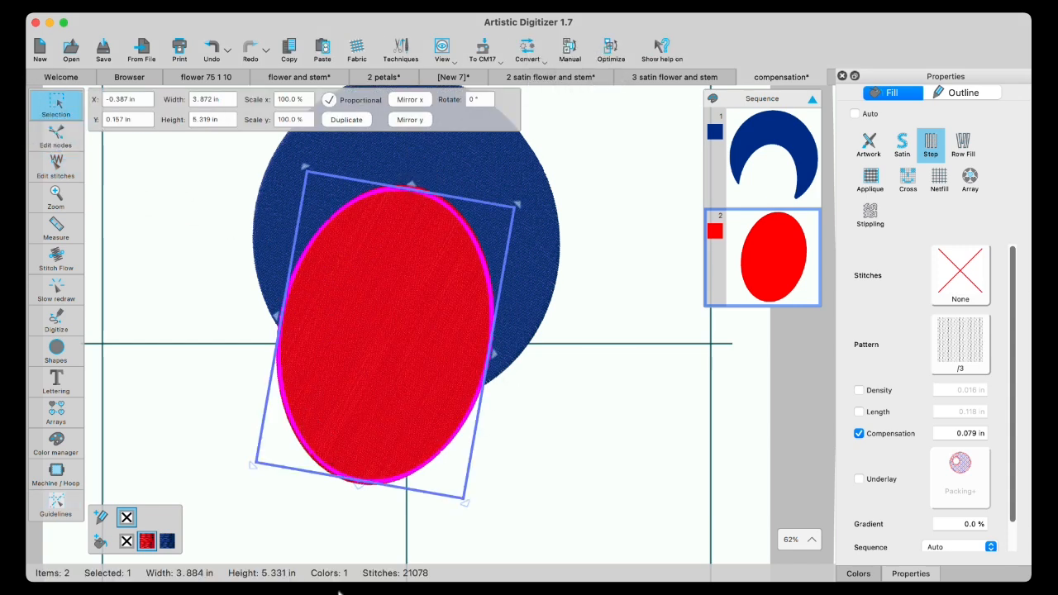
left_click(527, 593)
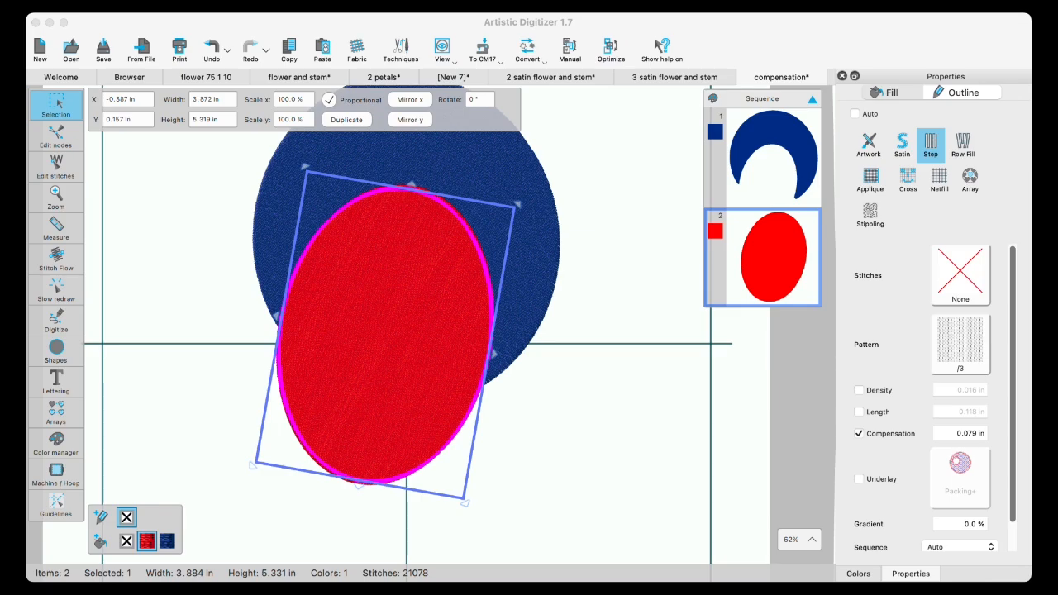